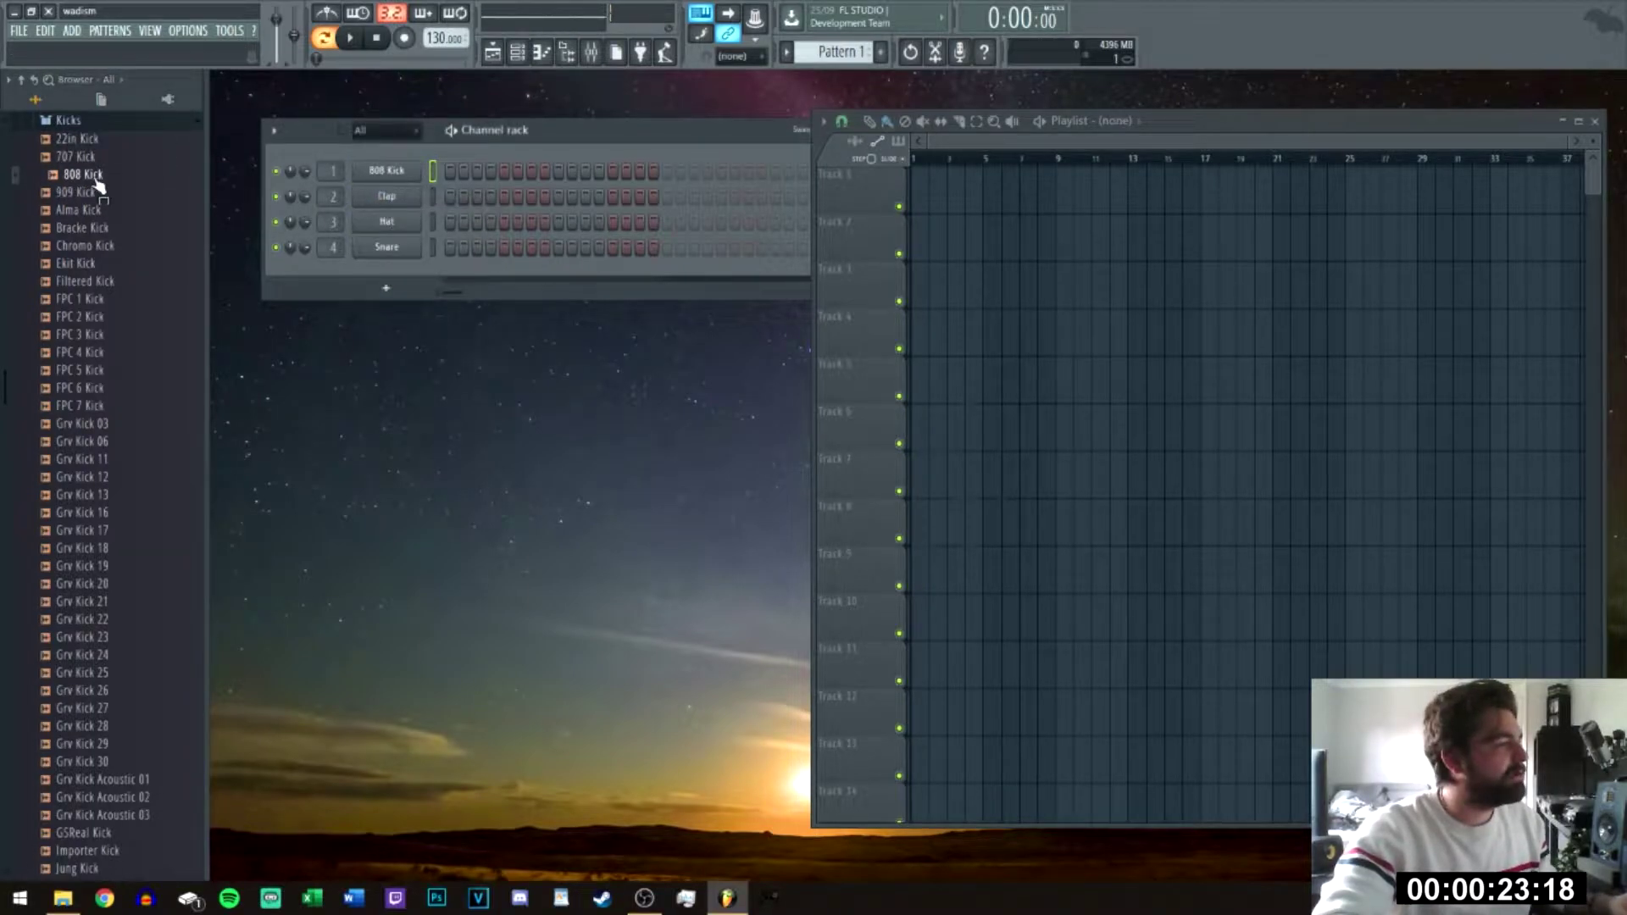
Step: Load the 909 Kick in place of the Clap and program both kick channels on steps 1, 5, 9 and 13
{"action": "left_click_drag", "start_coordinate": [412, 204], "coordinate": [411, 200]}
{"action": "left_click", "coordinate": [396, 174]}
{"action": "left_click", "coordinate": [395, 175]}
{"action": "left_click", "coordinate": [452, 172]}
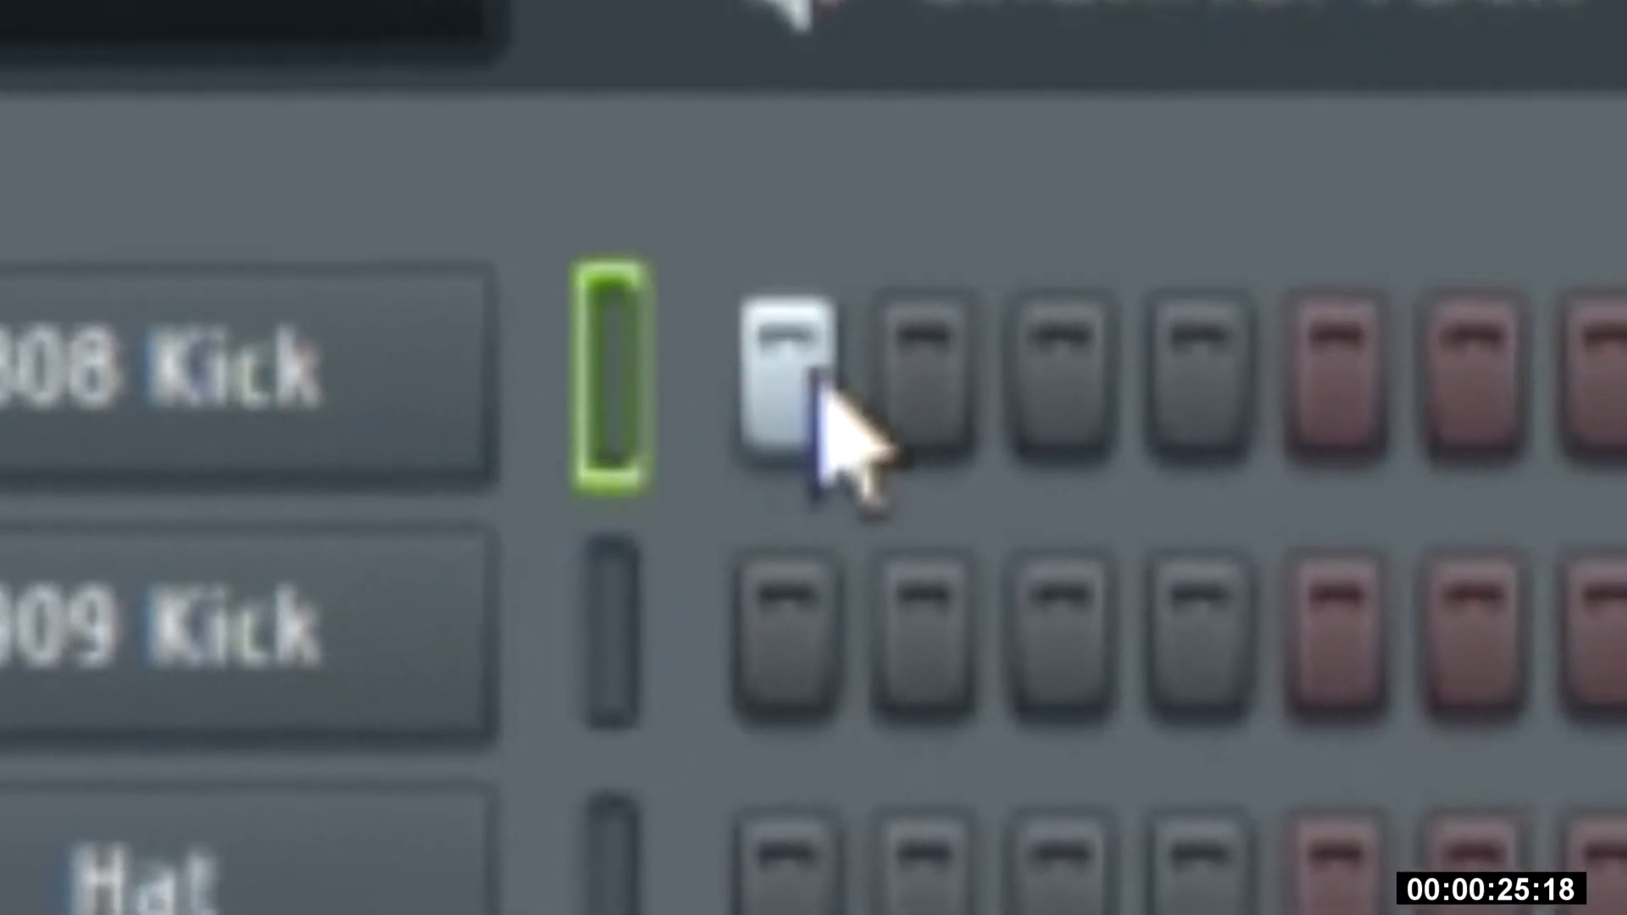
{"action": "left_click", "coordinate": [465, 198]}
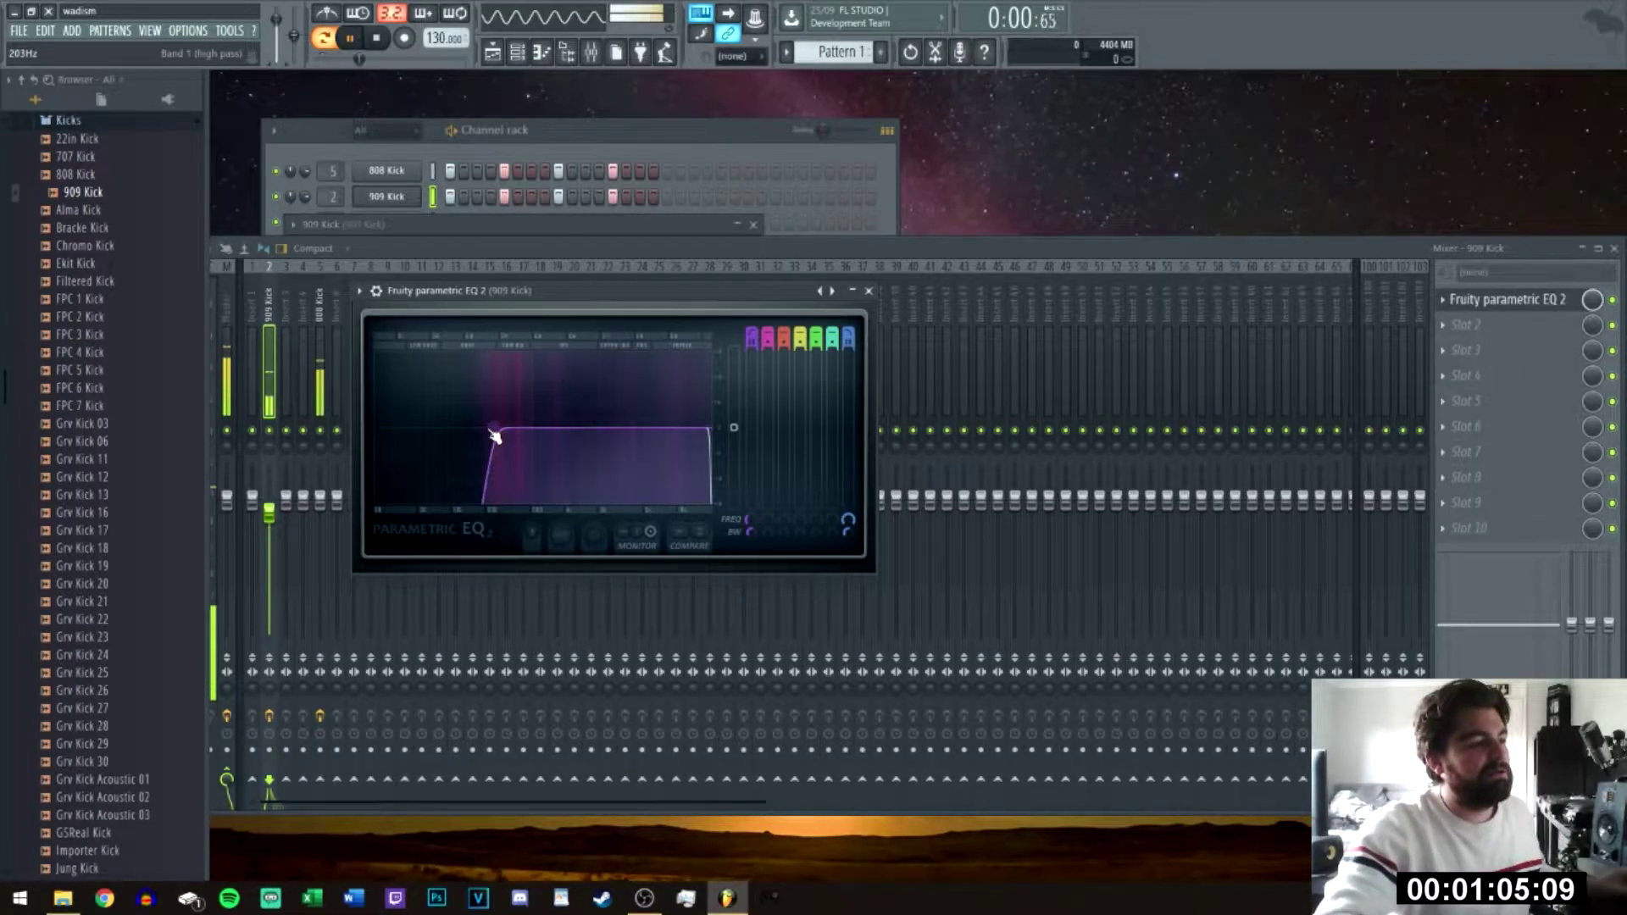
Step: Adjust the high-pass and low-pass bands of the 909 Kick's Parametric EQ 2, then close the equalizer
{"action": "mouse_move", "coordinate": [494, 435]}
{"action": "left_mouse_down"}
{"action": "mouse_move", "coordinate": [509, 435]}
{"action": "mouse_move", "coordinate": [487, 428]}
{"action": "left_mouse_up"}
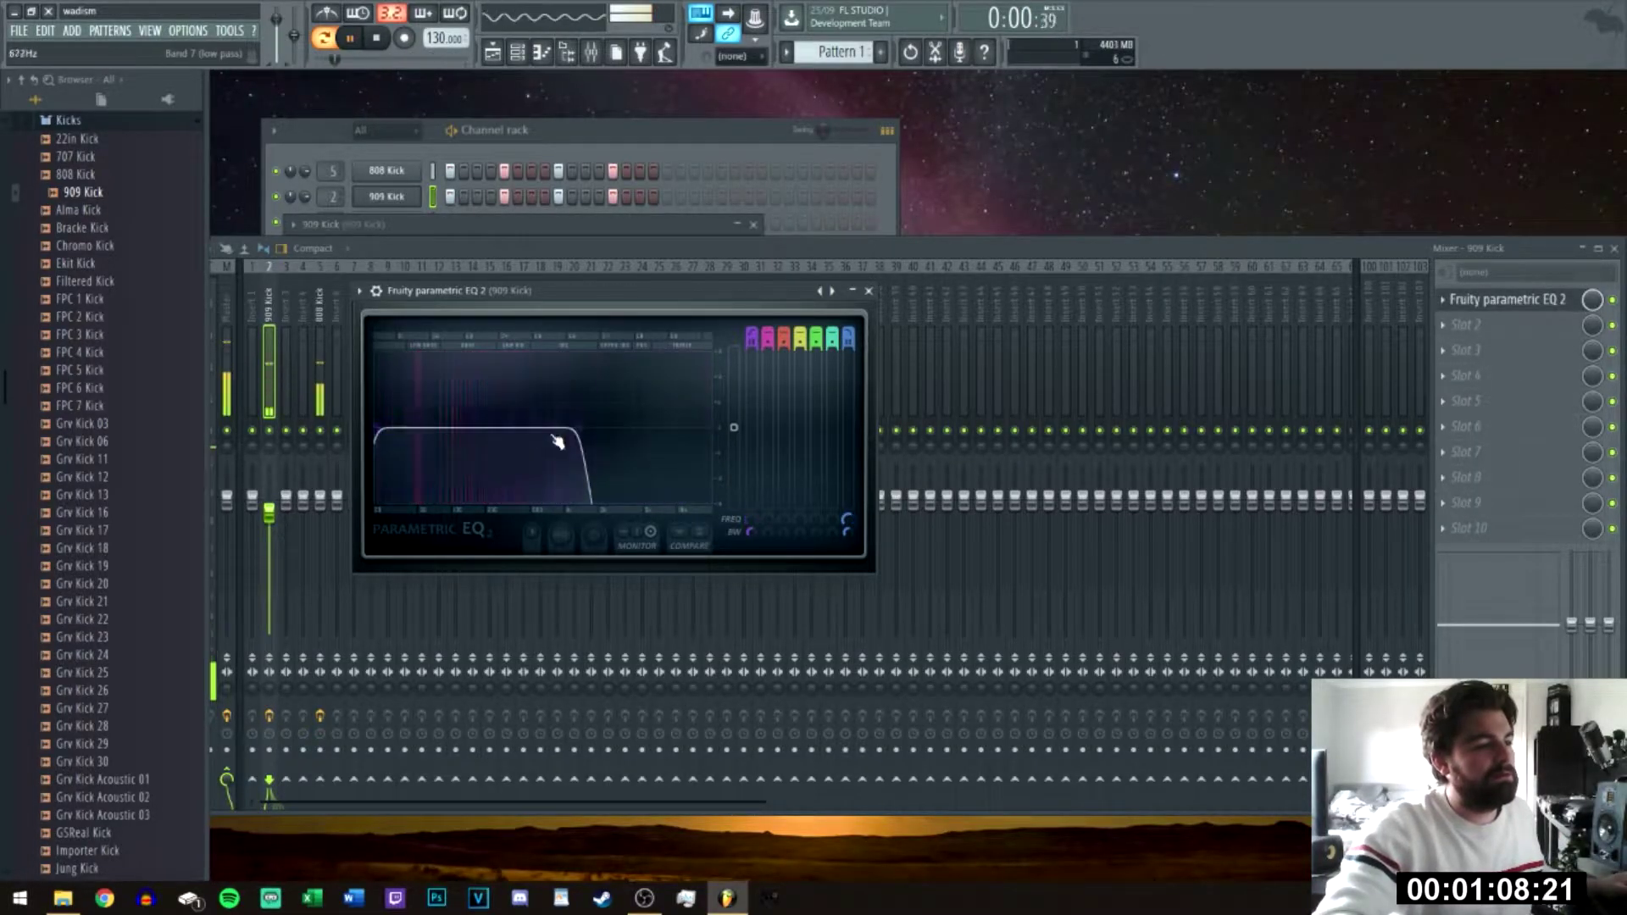
{"action": "left_click_drag", "start_coordinate": [563, 425], "coordinate": [608, 436]}
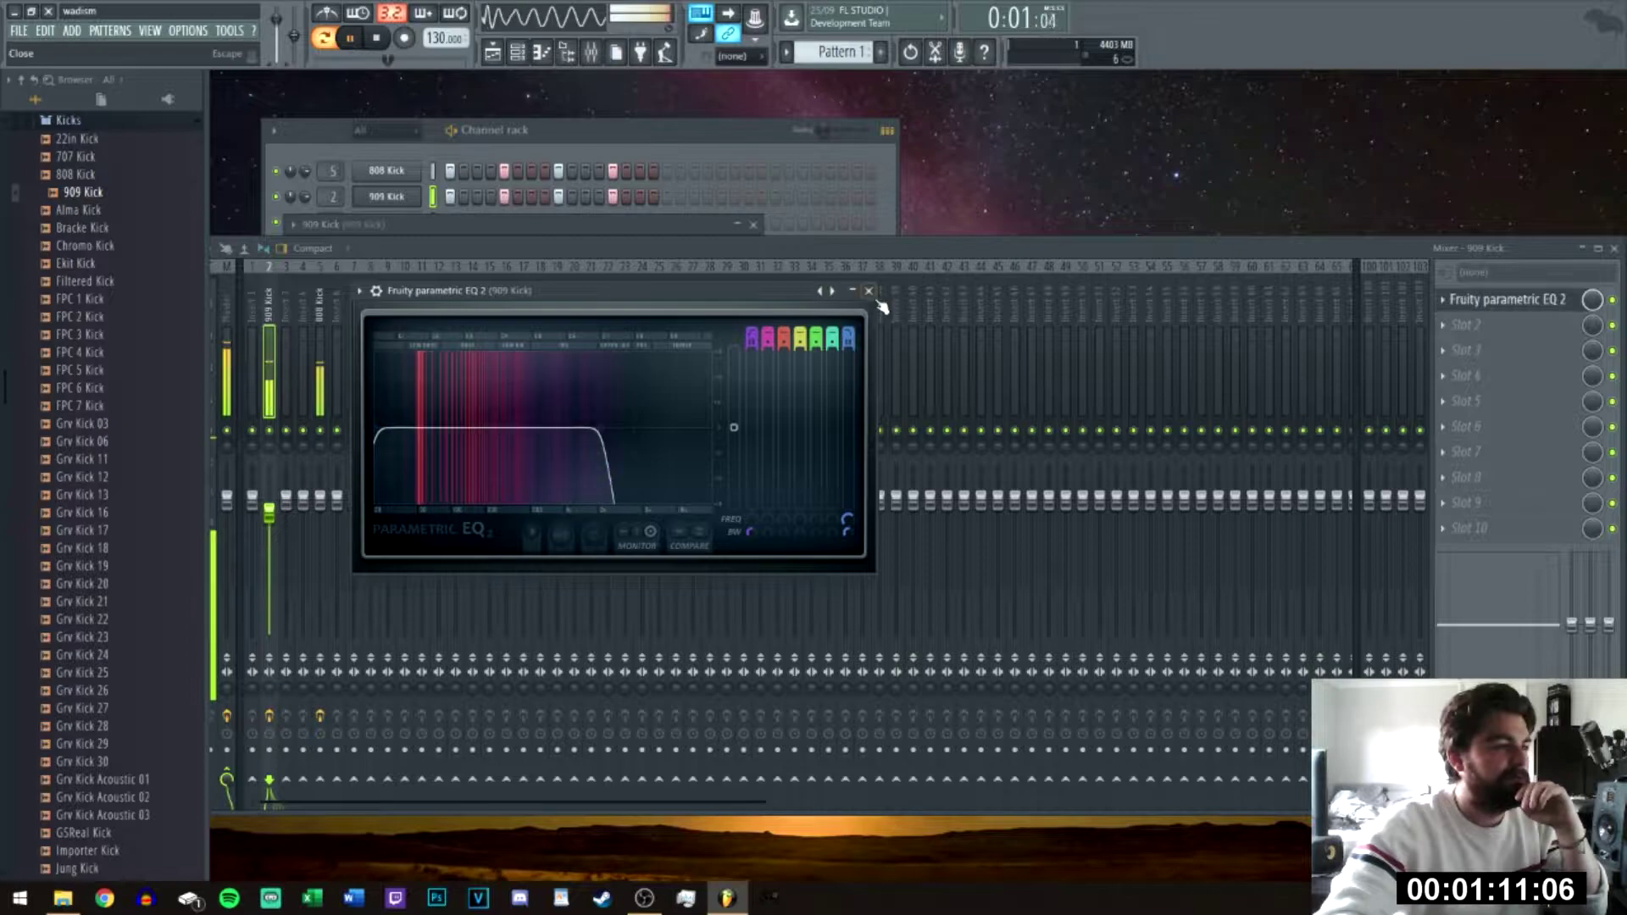
{"action": "left_click", "coordinate": [869, 290]}
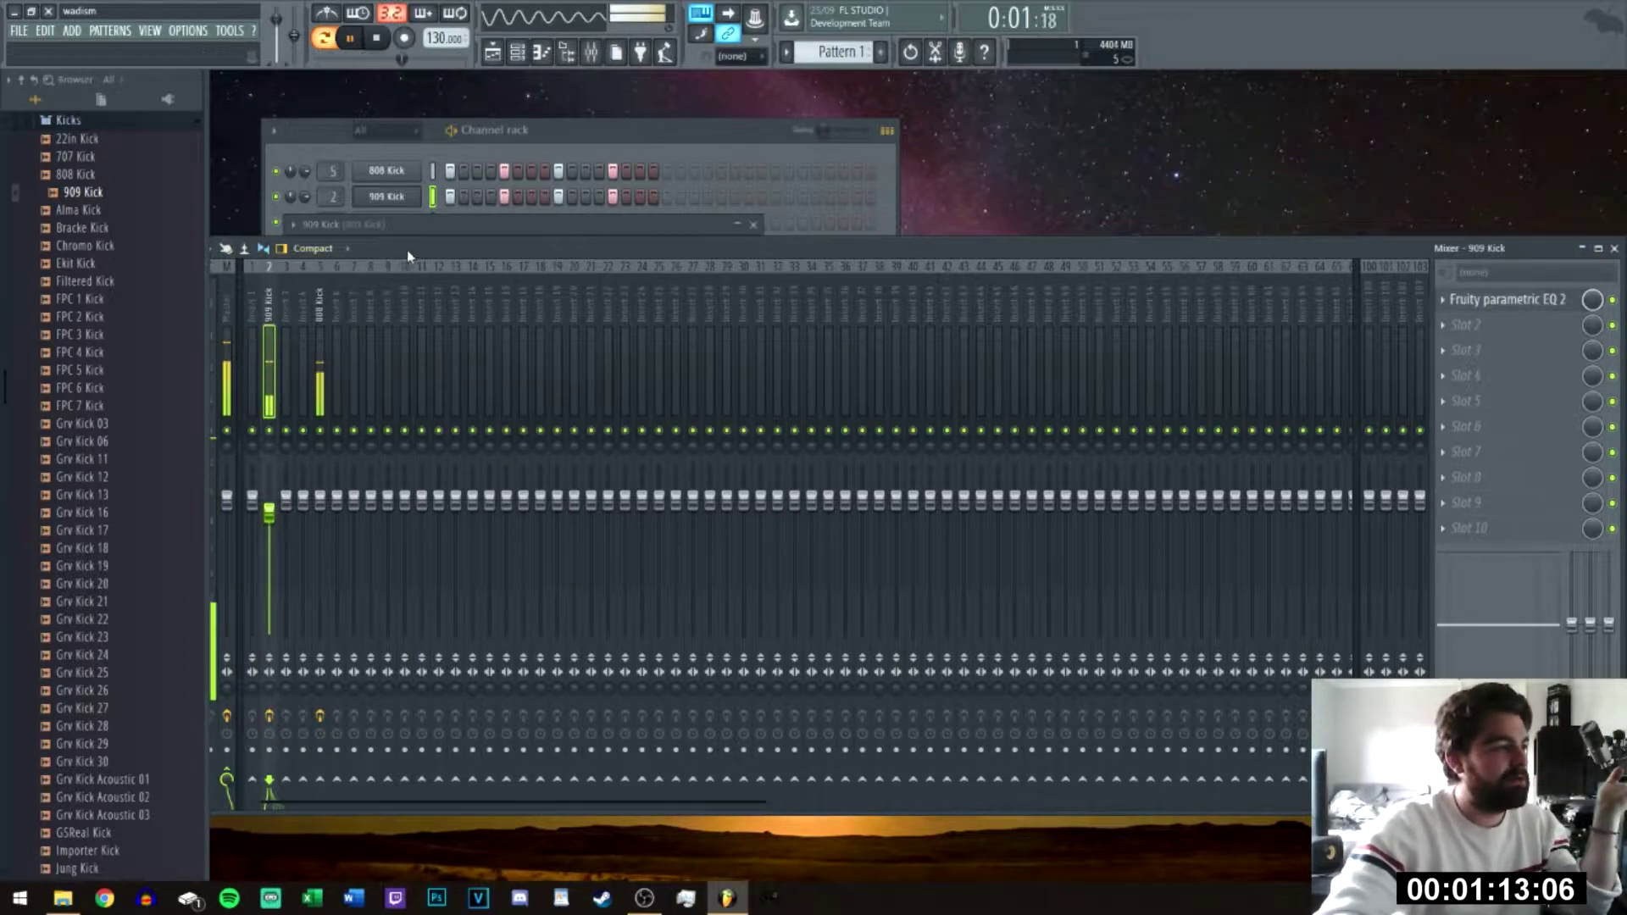
Step: Move and narrow the mixer window, close the 909 Kick's sampler settings and stop playback
{"action": "left_click_drag", "start_coordinate": [408, 256], "coordinate": [556, 232]}
{"action": "left_click_drag", "start_coordinate": [356, 348], "coordinate": [932, 358]}
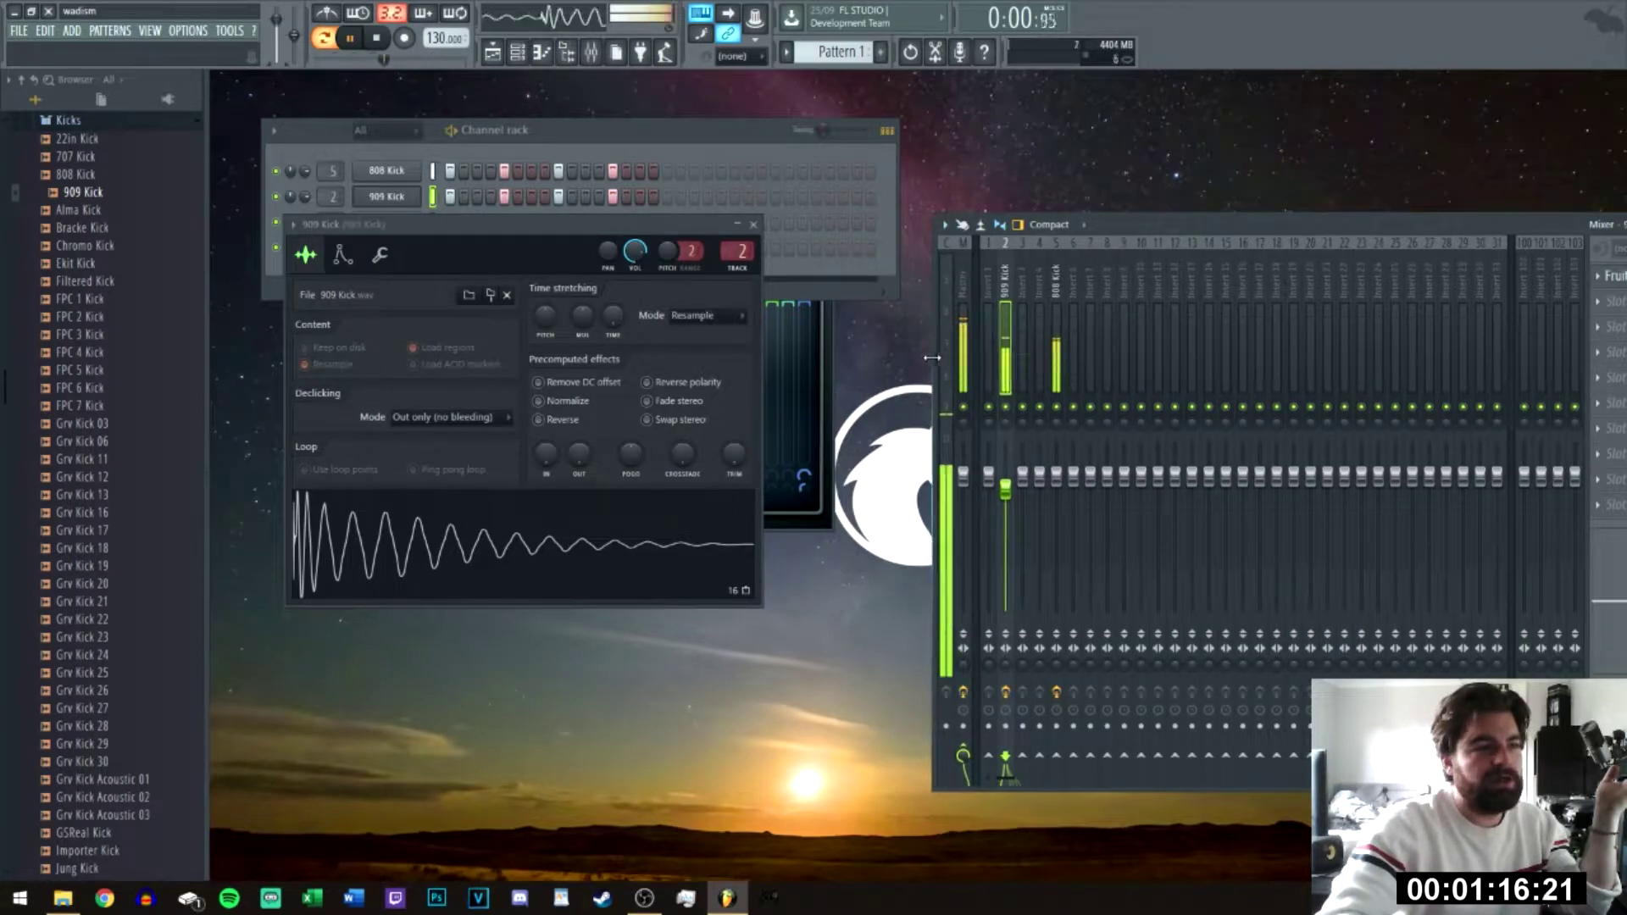
{"action": "left_click", "coordinate": [754, 225]}
{"action": "key", "text": "space"}
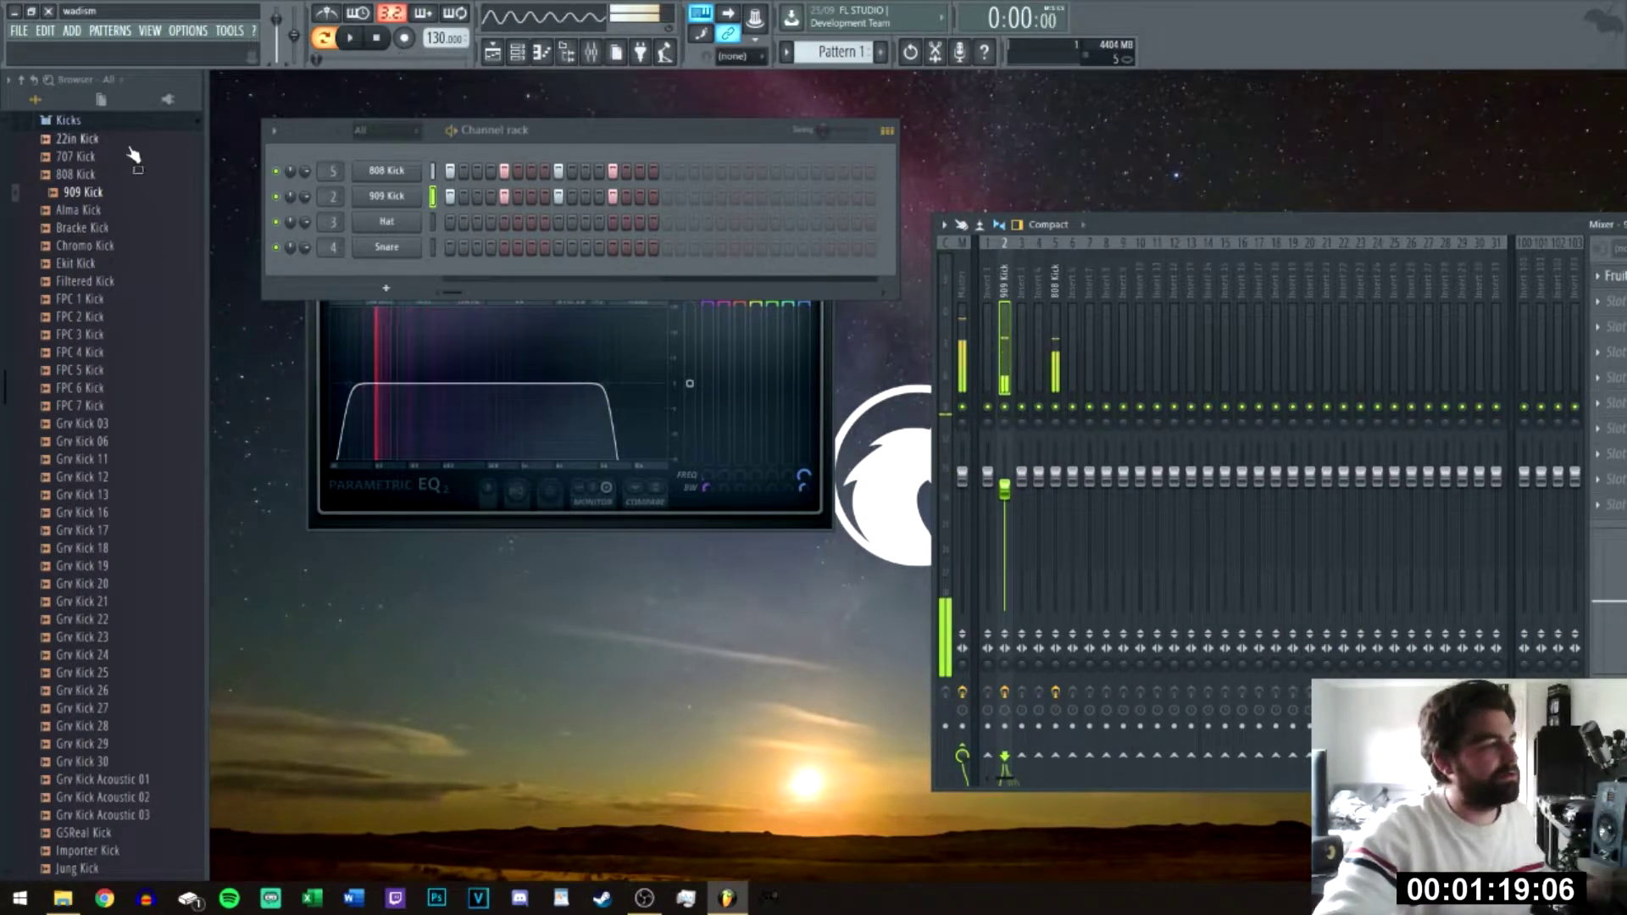
Step: Browse the Drums sample folders for a clap and load Ekit Clap 1 in place of the Hat channel
{"action": "left_click", "coordinate": [89, 125]}
{"action": "left_click", "coordinate": [99, 246]}
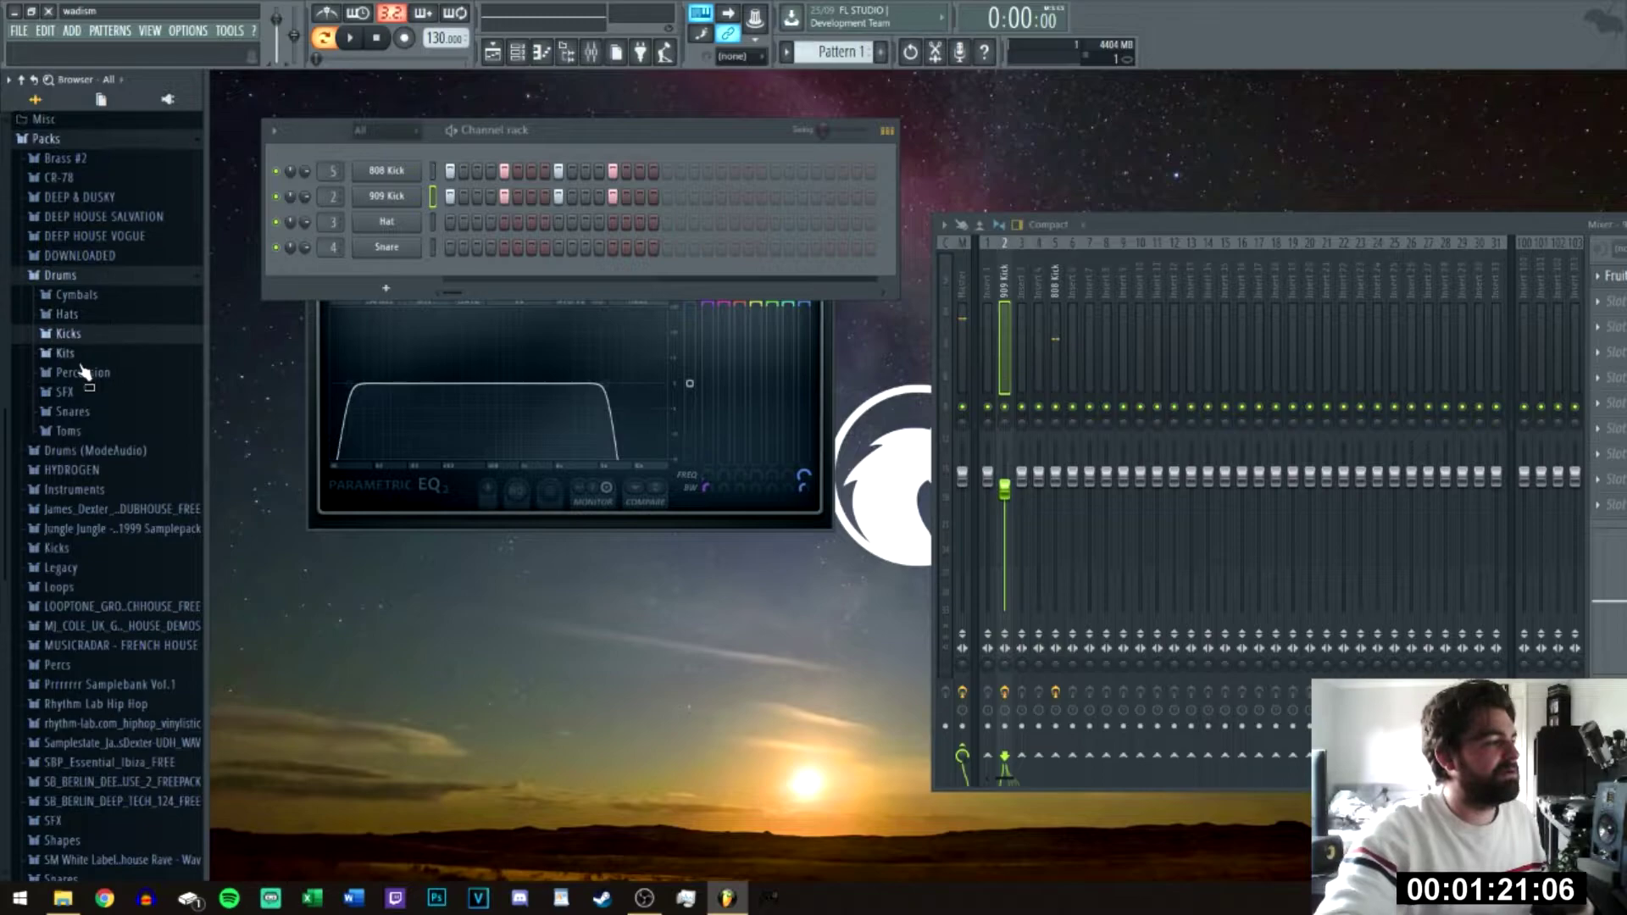
{"action": "left_click", "coordinate": [80, 356]}
{"action": "left_click", "coordinate": [98, 373]}
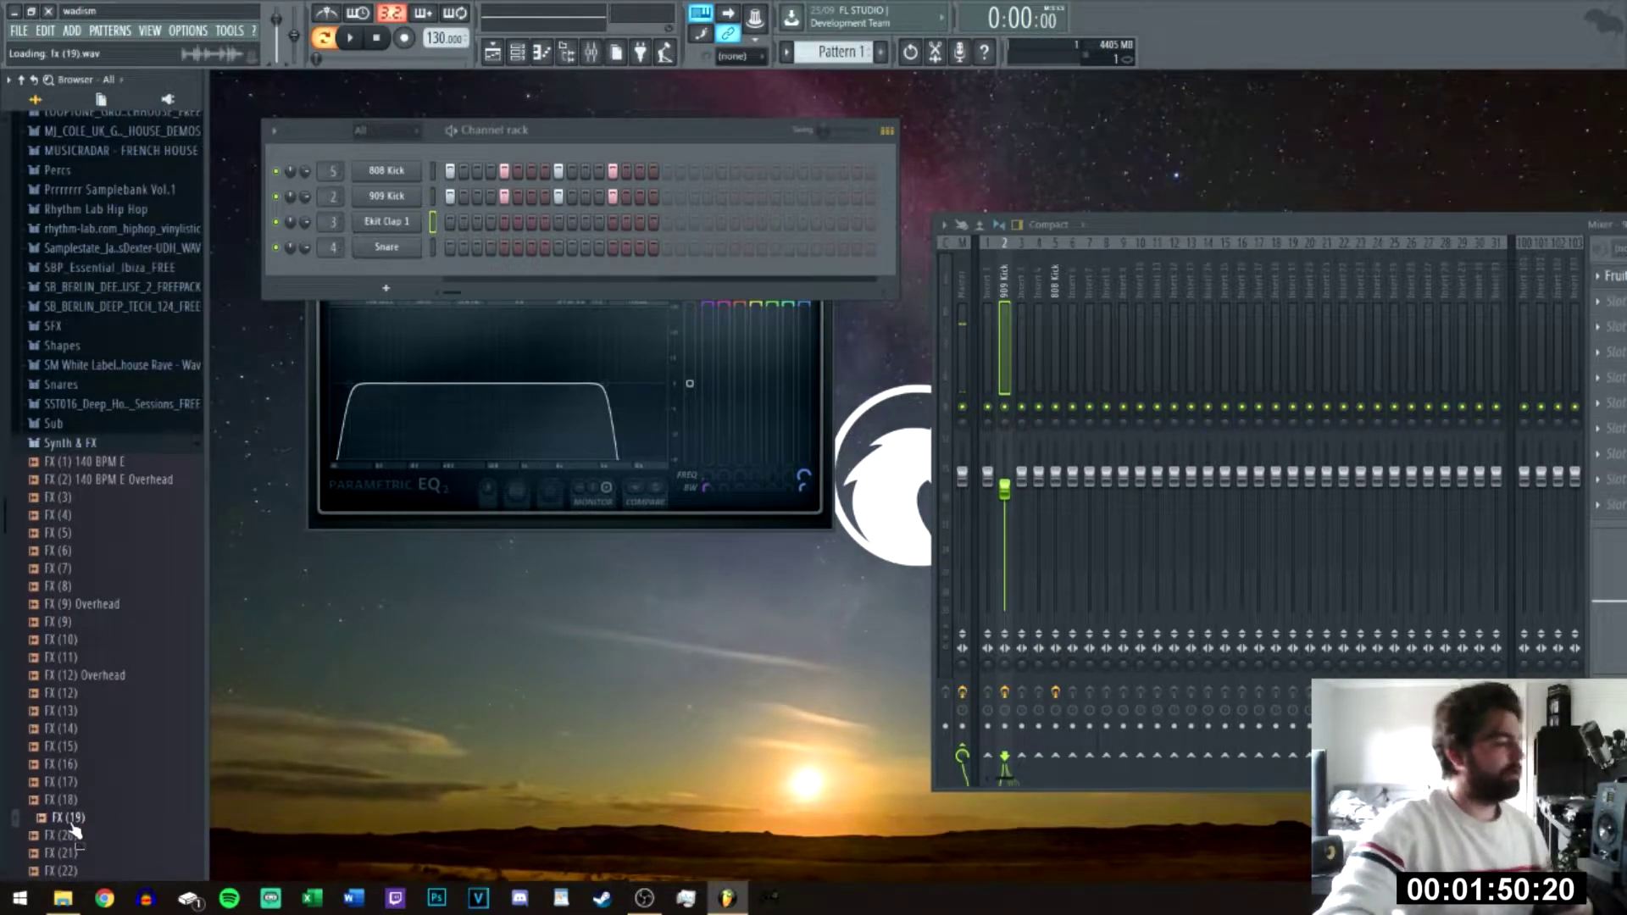
Step: Browse the Synth & FX samples and place Synth (6) on Track 1 of the playlist
{"action": "scroll", "coordinate": [76, 835], "scroll_direction": "down", "scroll_amount": 4}
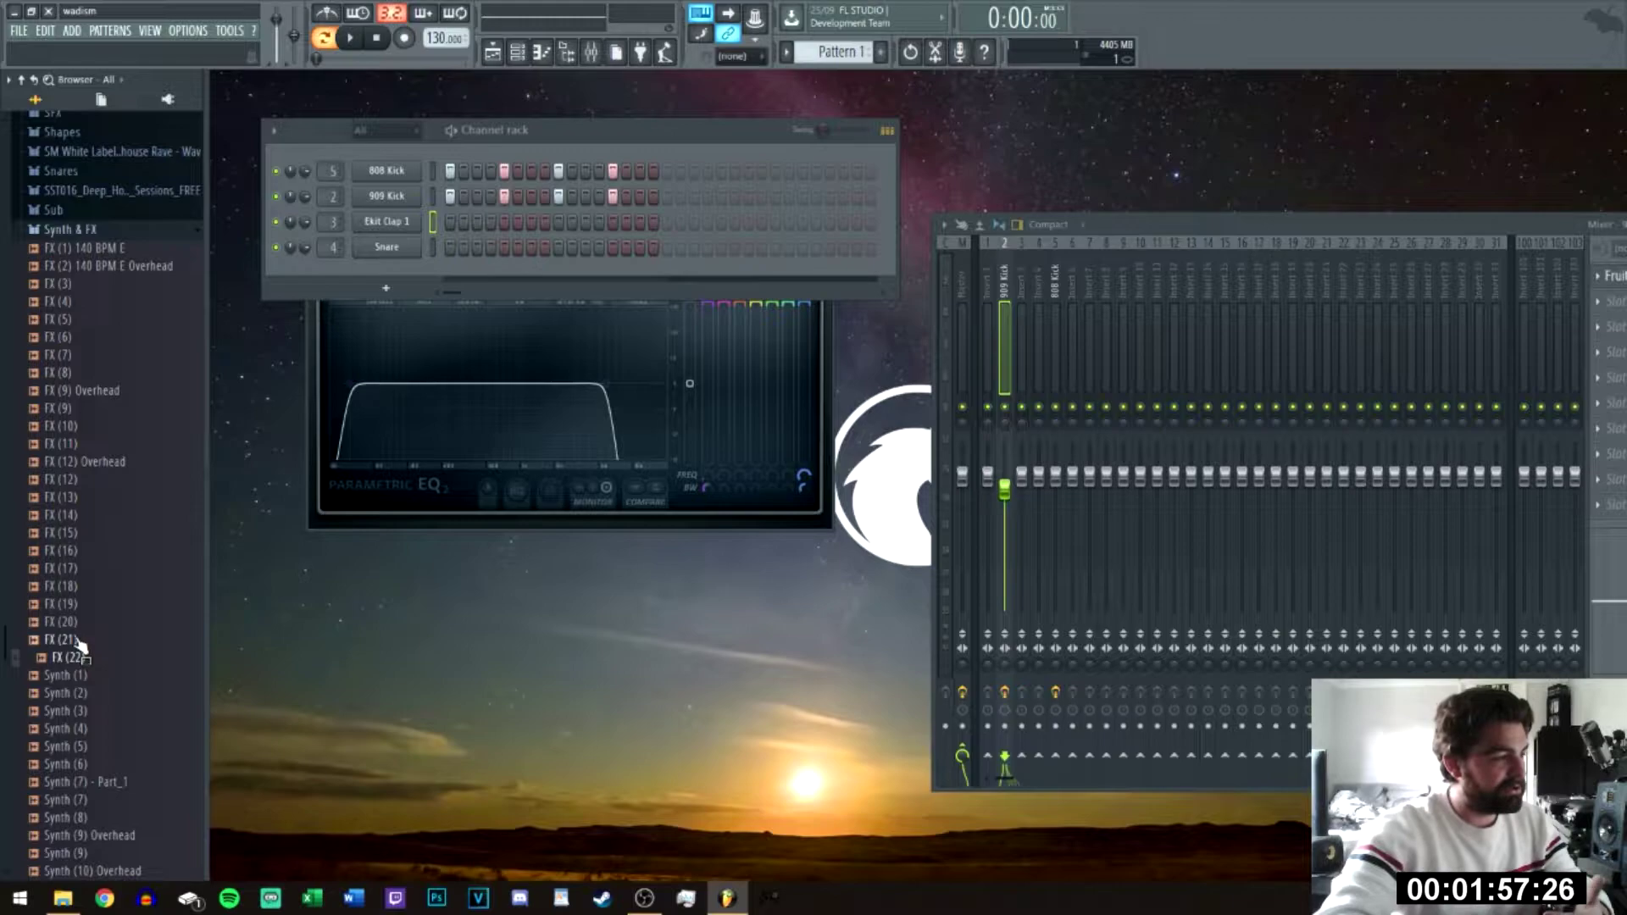
{"action": "scroll", "coordinate": [73, 693], "scroll_direction": "down", "scroll_amount": 6}
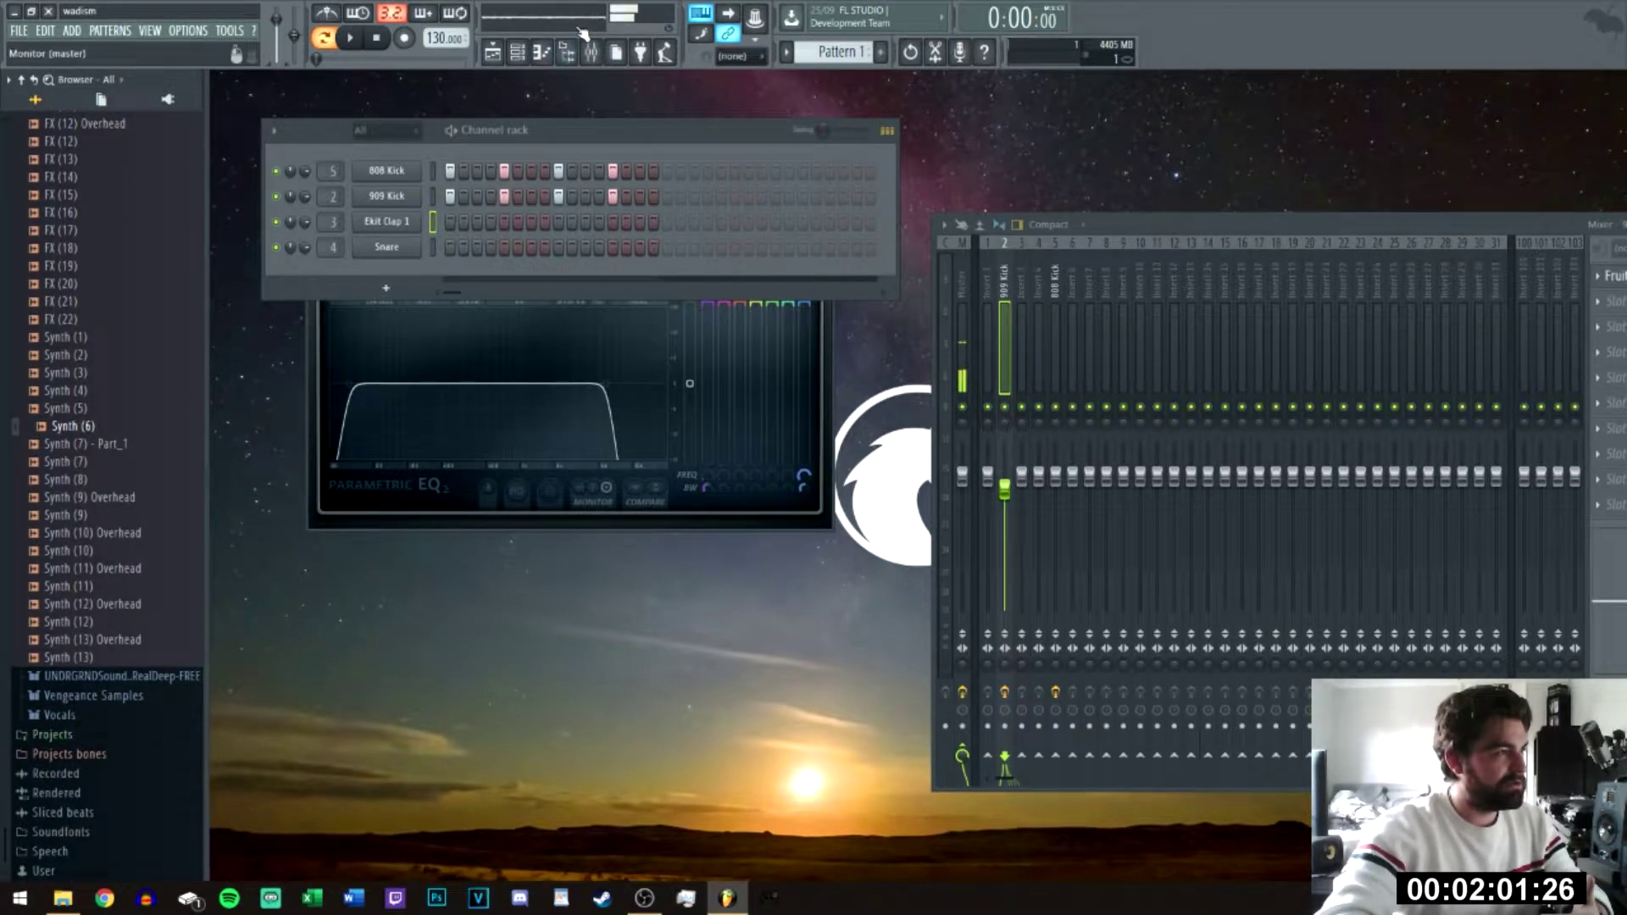
{"action": "left_click", "coordinate": [494, 53]}
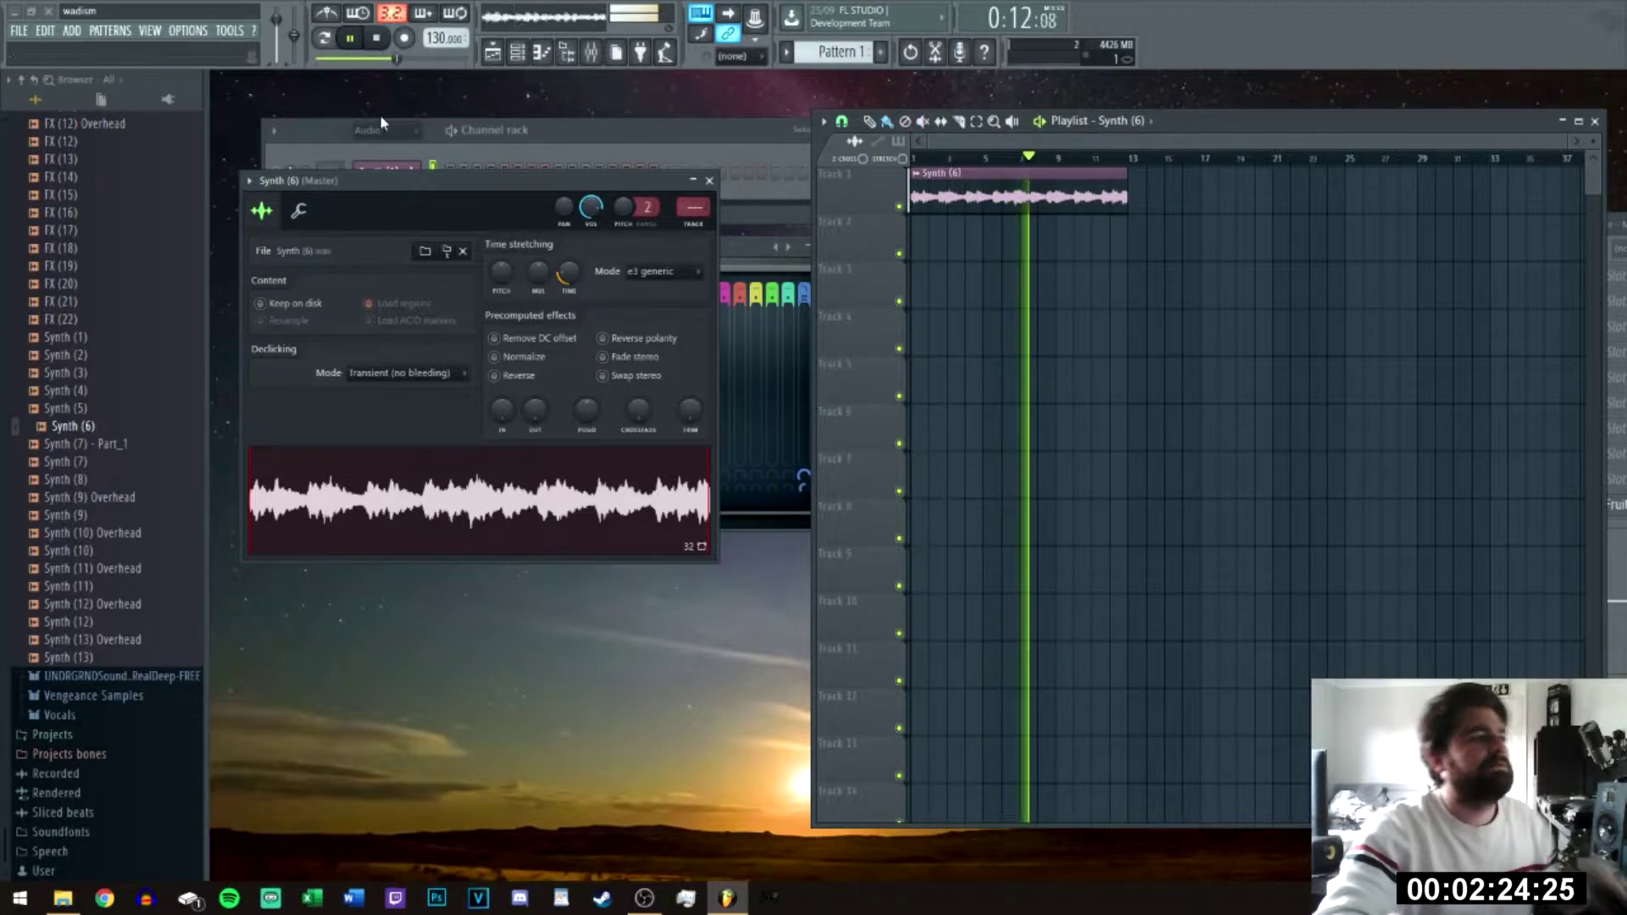
Step: Shorten the Synth (6) clip on Track 1 to eight bars and replay it from the start
{"action": "key", "text": "space"}
{"action": "left_click_drag", "start_coordinate": [1128, 197], "coordinate": [1055, 197]}
{"action": "key", "text": "space"}
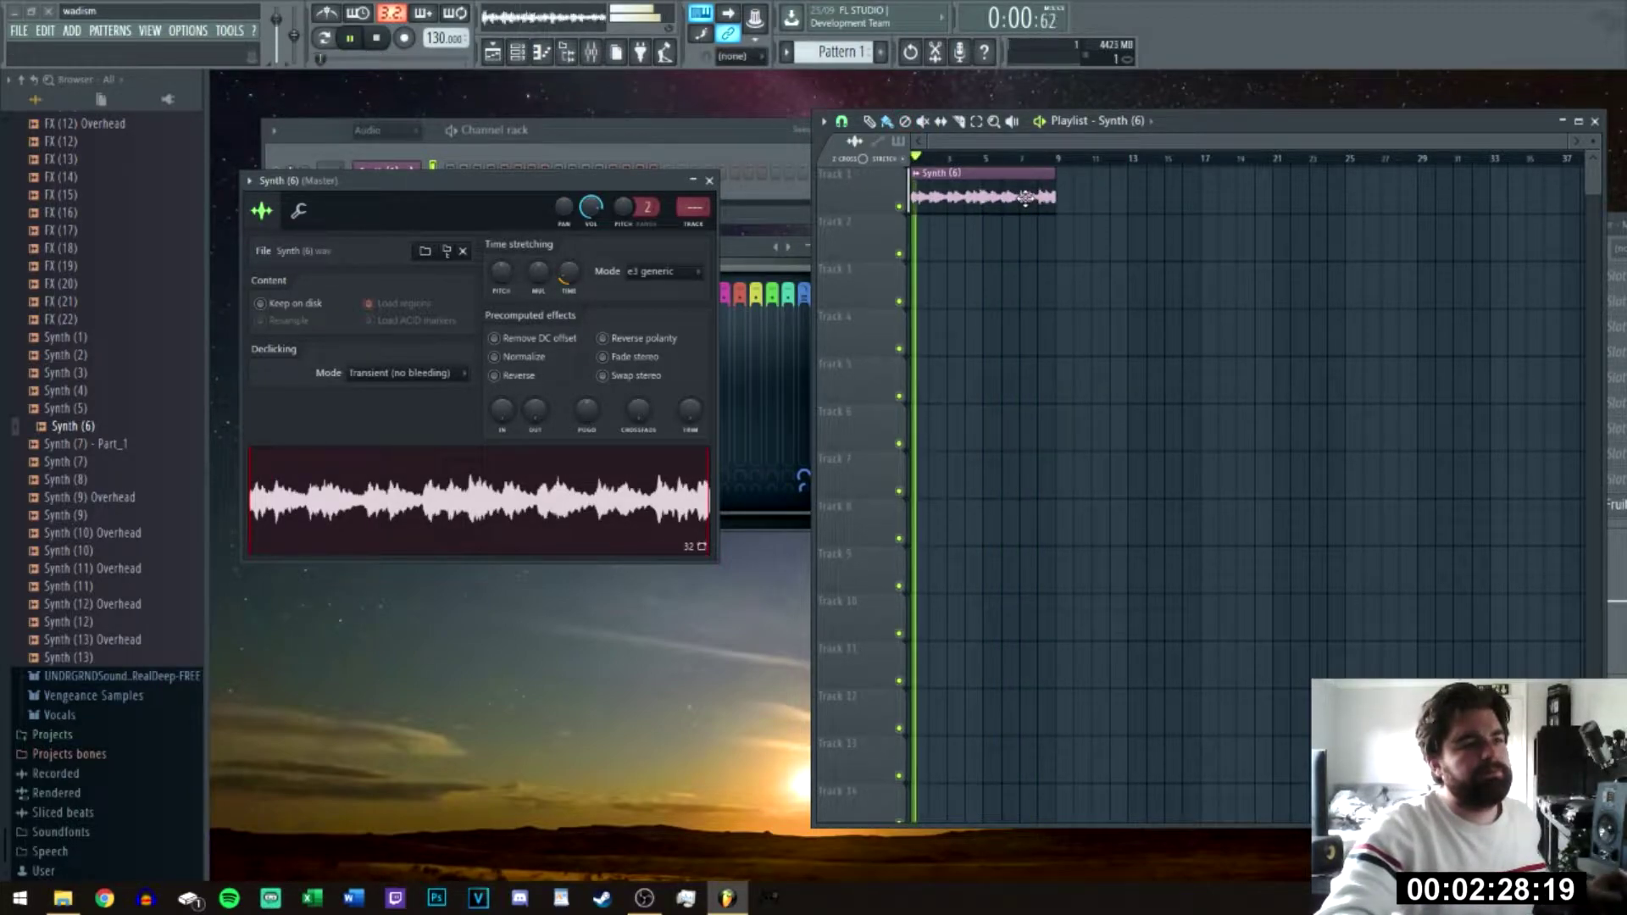
Step: Fill bars 1 to 8 of playlist Track 2 with Pattern 1 and activate the Slice tool
{"action": "left_click", "coordinate": [1130, 121]}
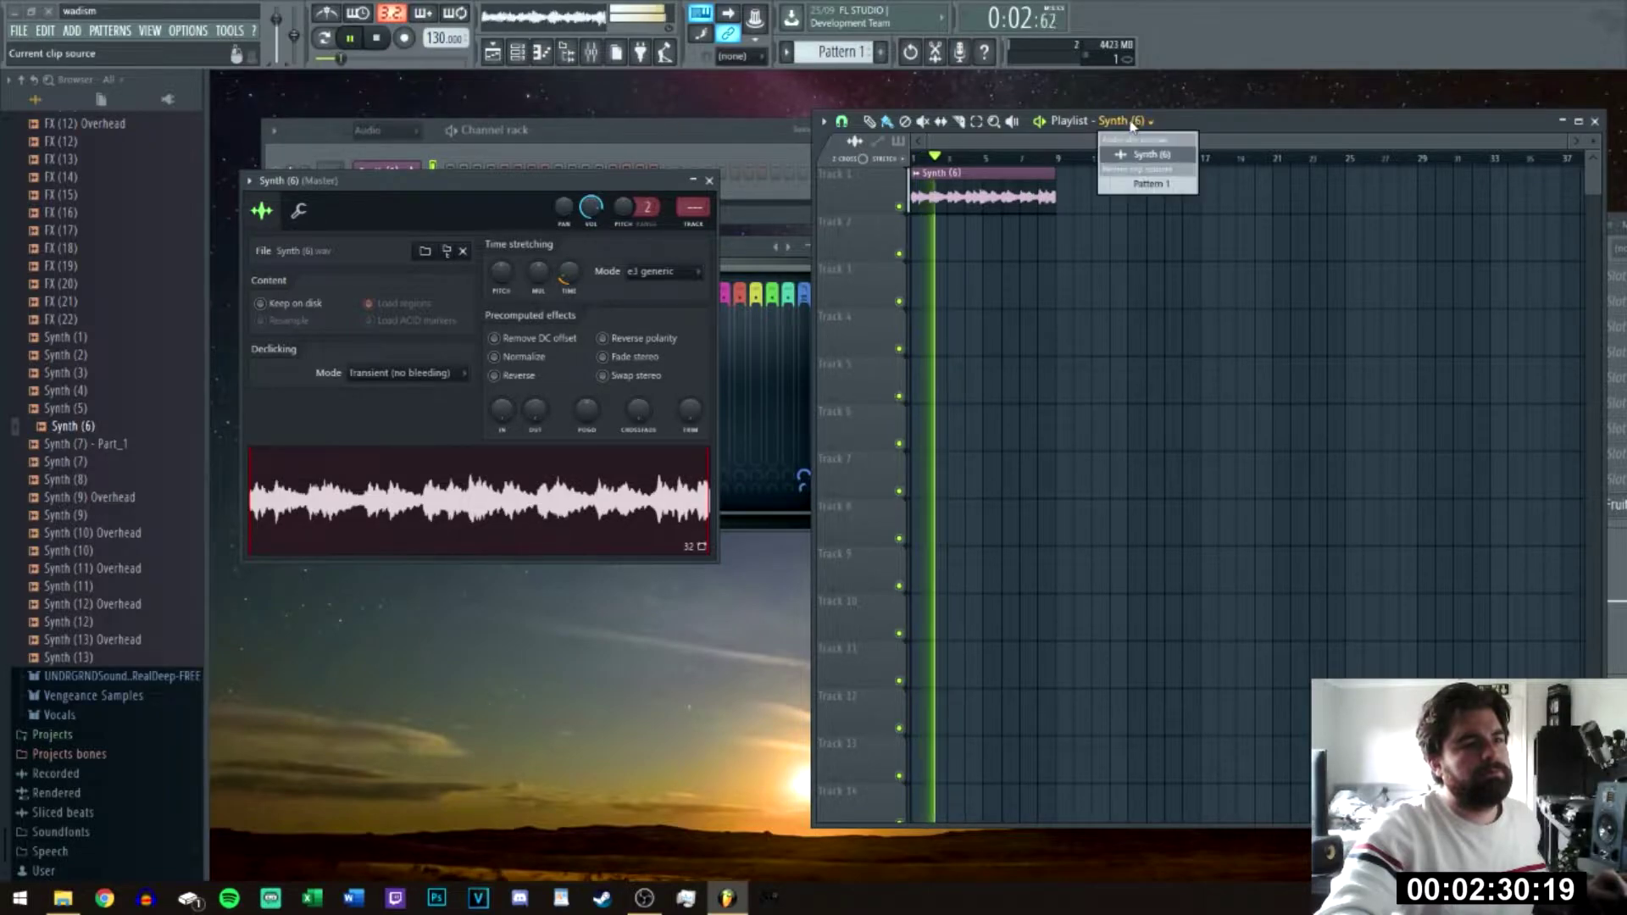
{"action": "left_click", "coordinate": [1151, 184]}
{"action": "left_click_drag", "start_coordinate": [917, 221], "coordinate": [1029, 221]}
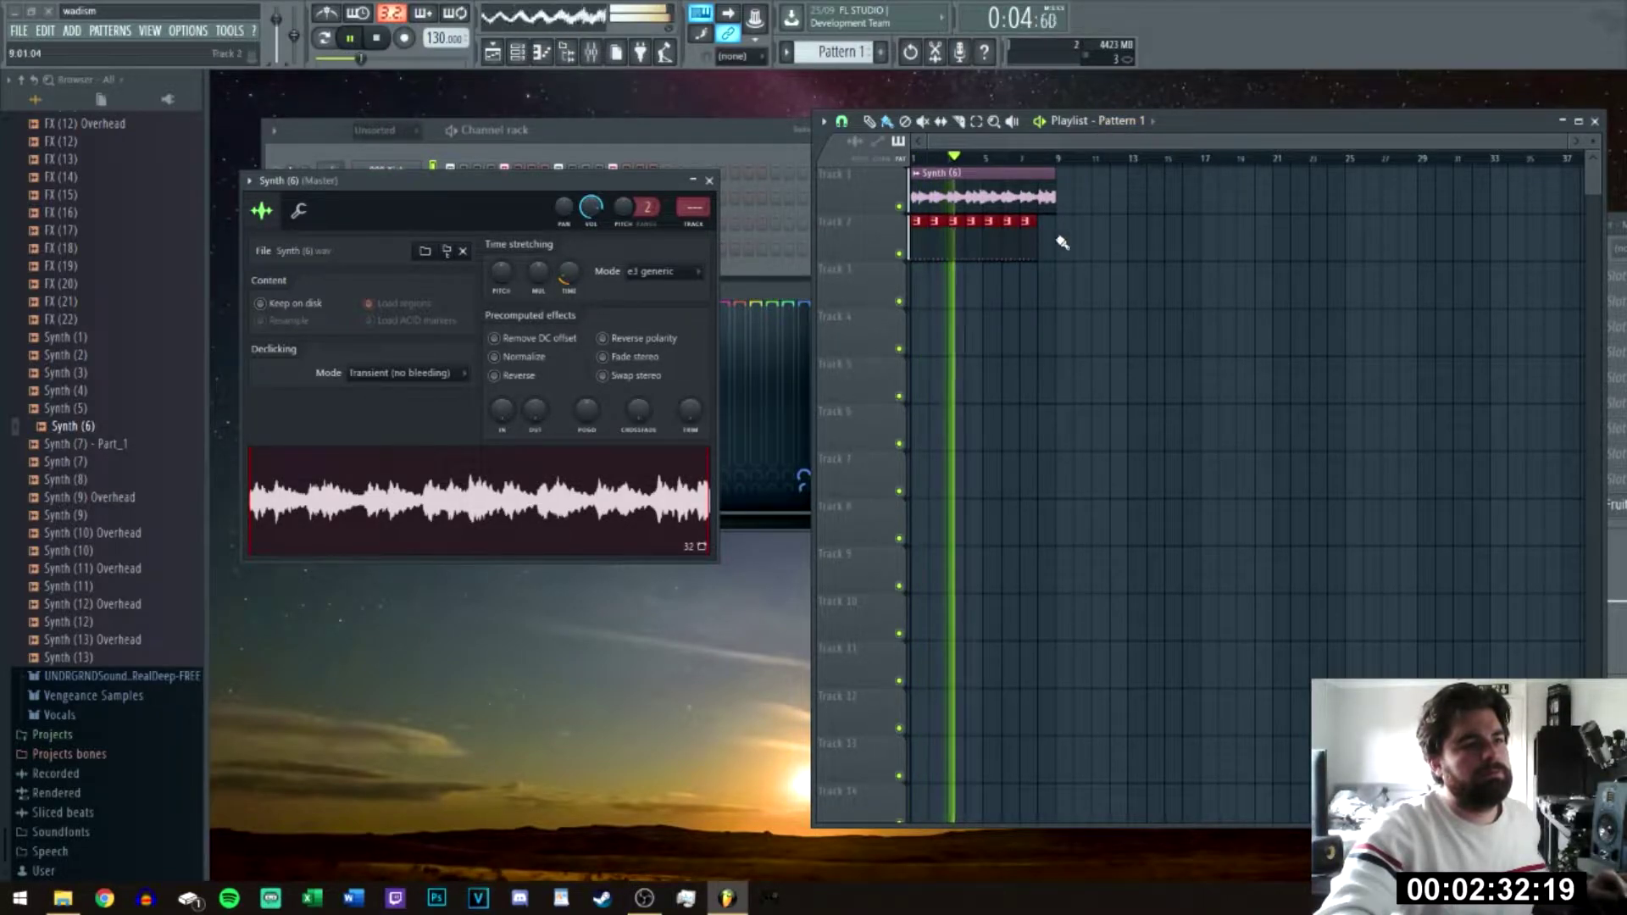
{"action": "left_click", "coordinate": [1046, 222]}
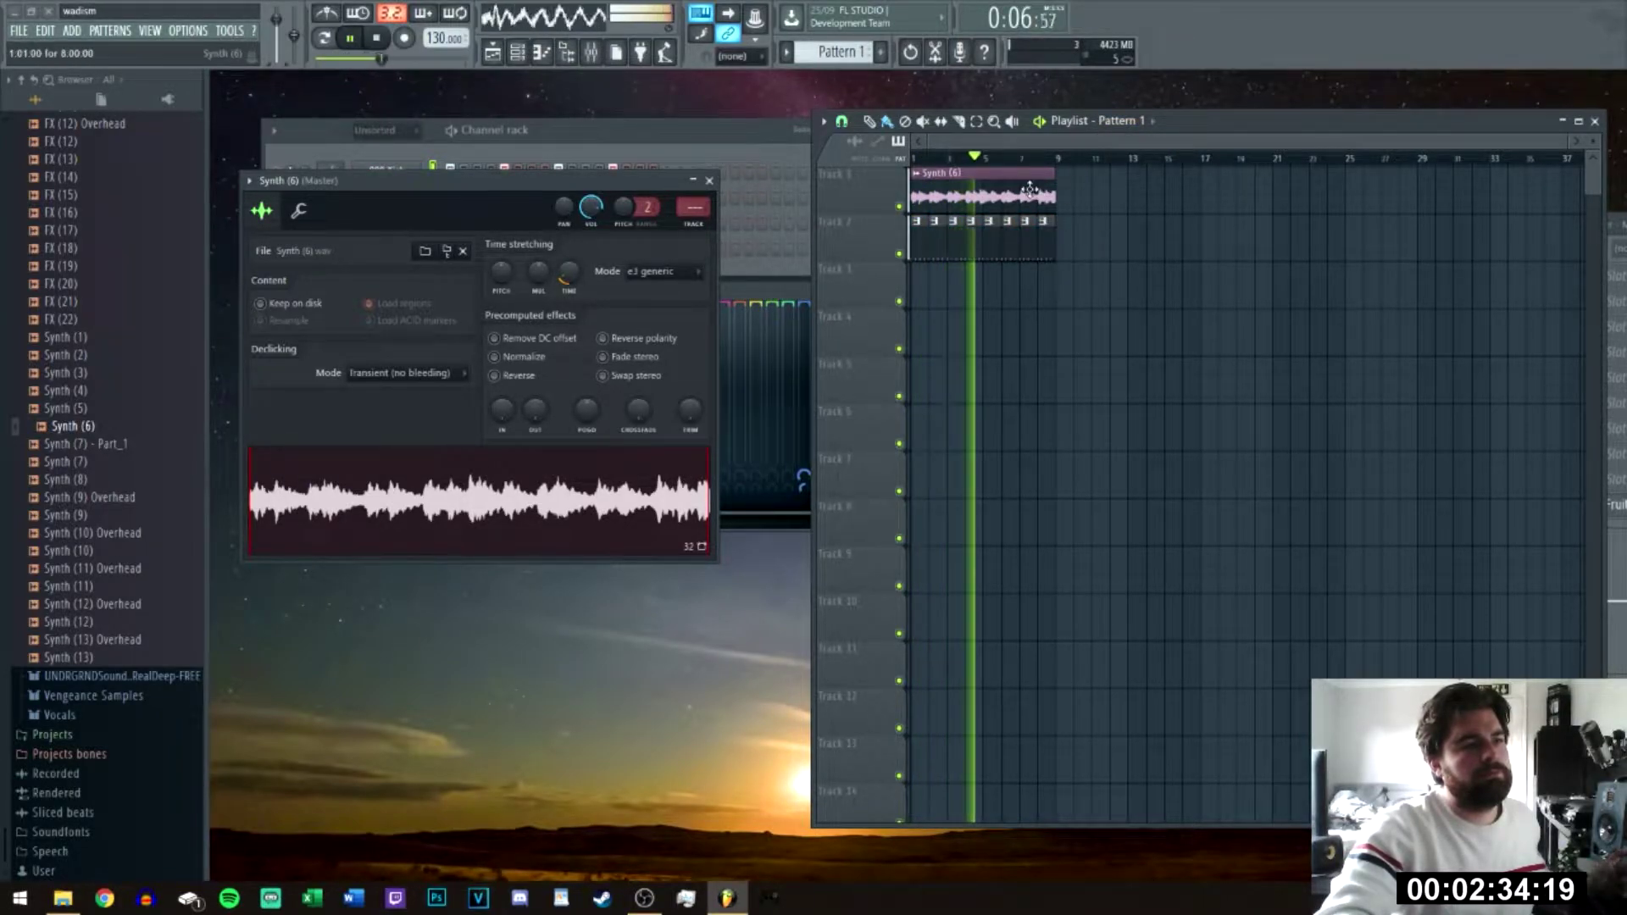
{"action": "left_click", "coordinate": [960, 121]}
{"action": "key", "text": "space"}
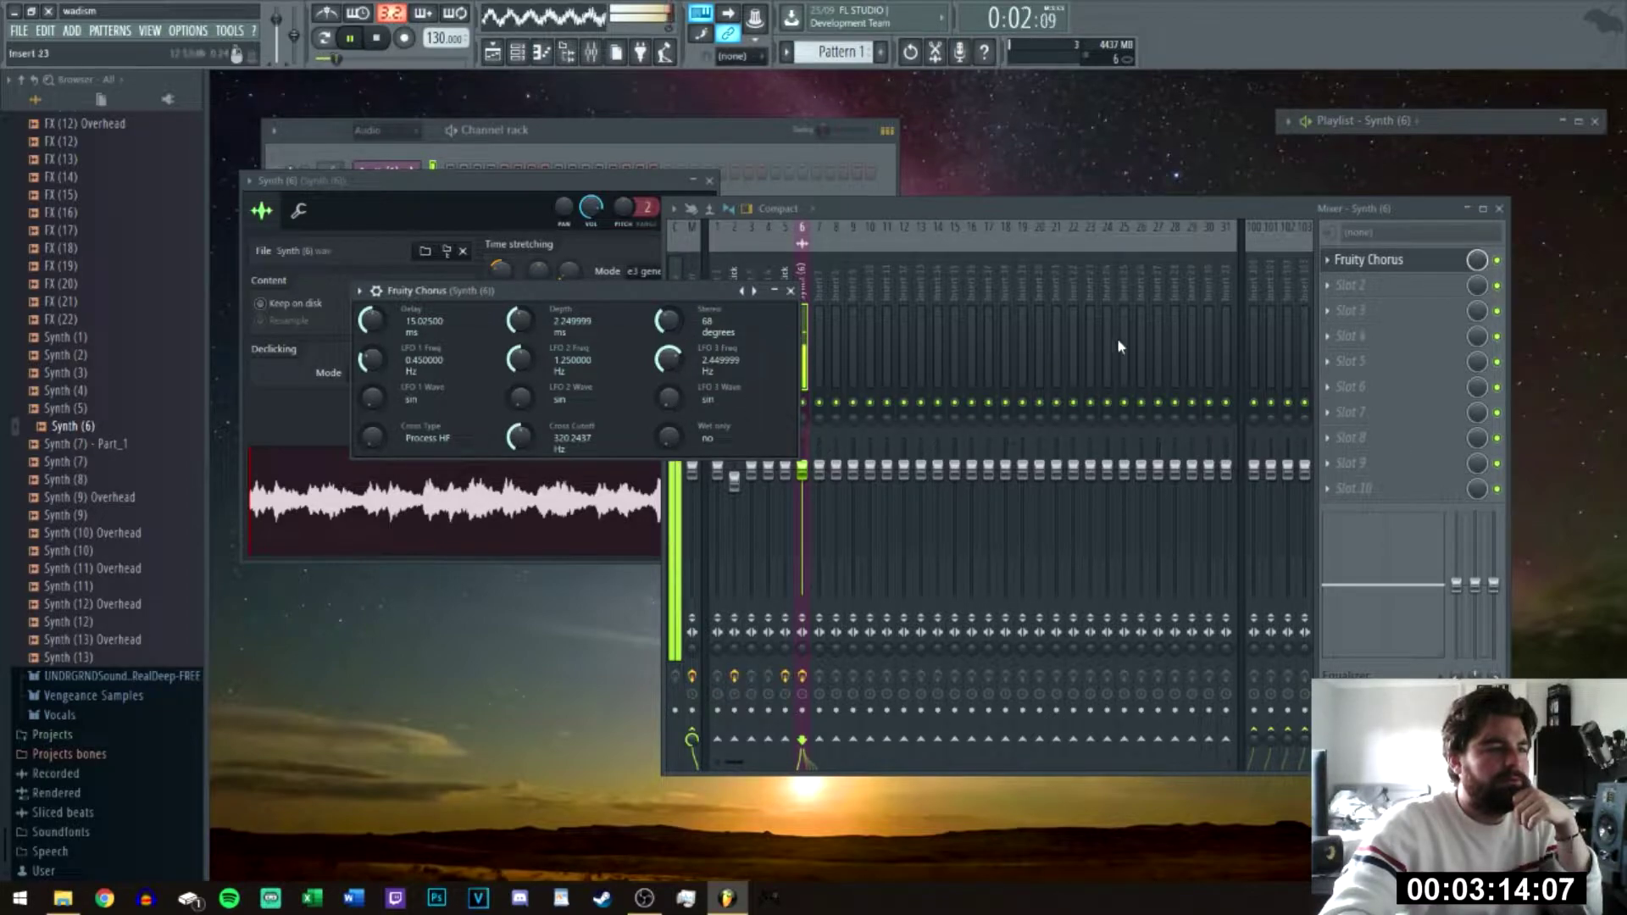
Step: Add Fruity Parametric EQ 2 in slot 2 of the Synth (6) mixer track and advance its preset
{"action": "left_click", "coordinate": [1328, 288]}
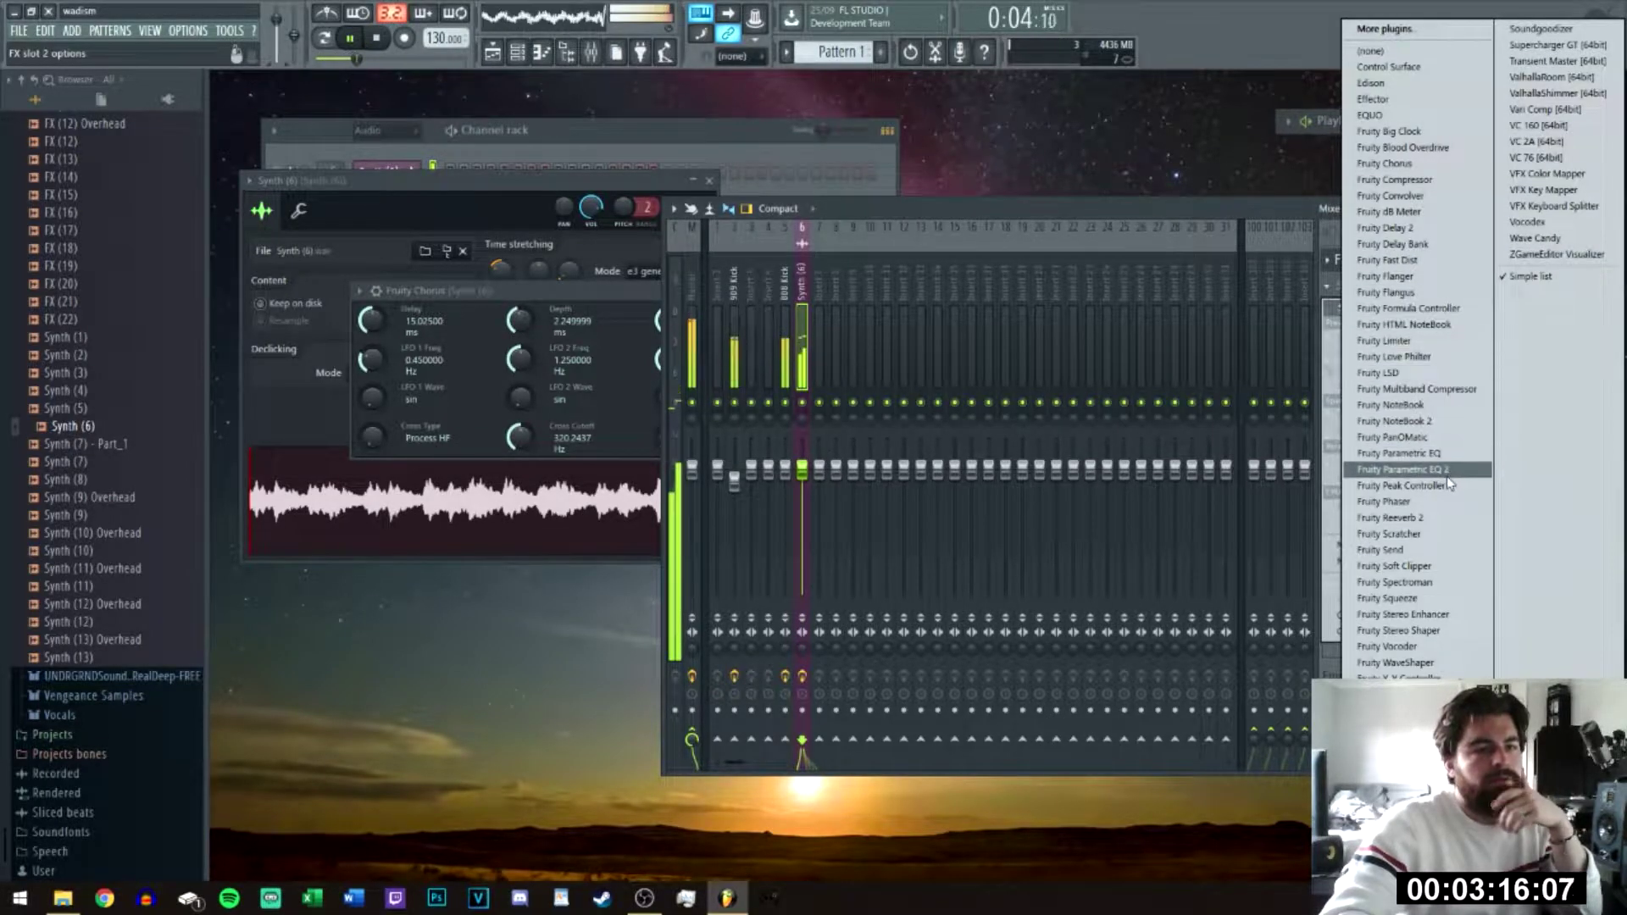
{"action": "left_click", "coordinate": [1411, 468]}
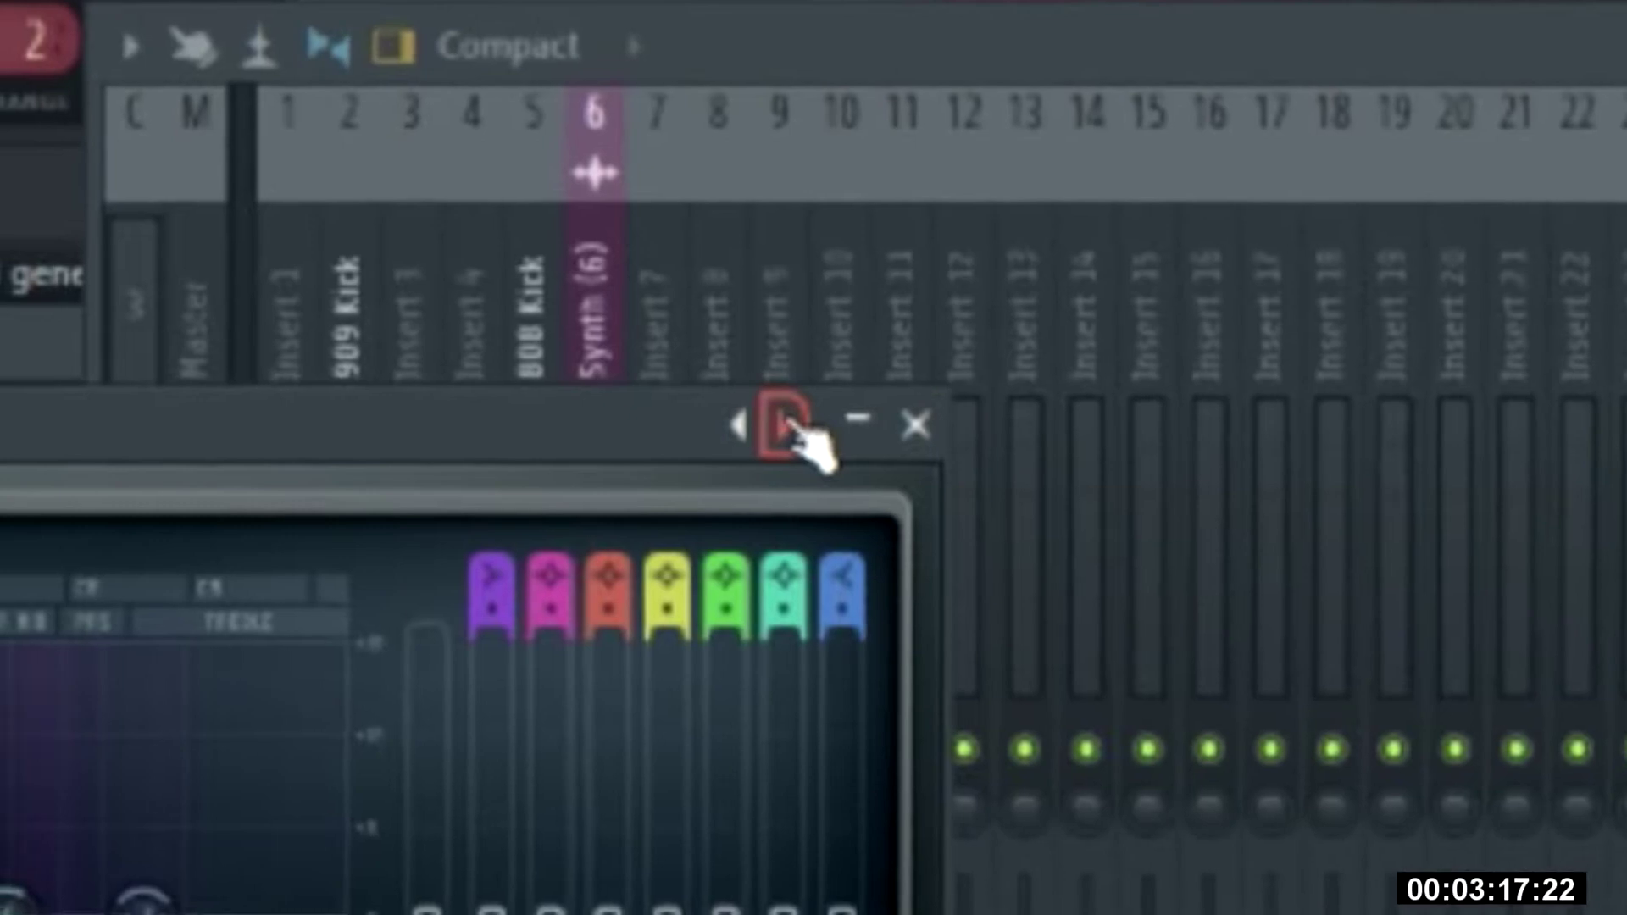
{"action": "left_click", "coordinate": [855, 313]}
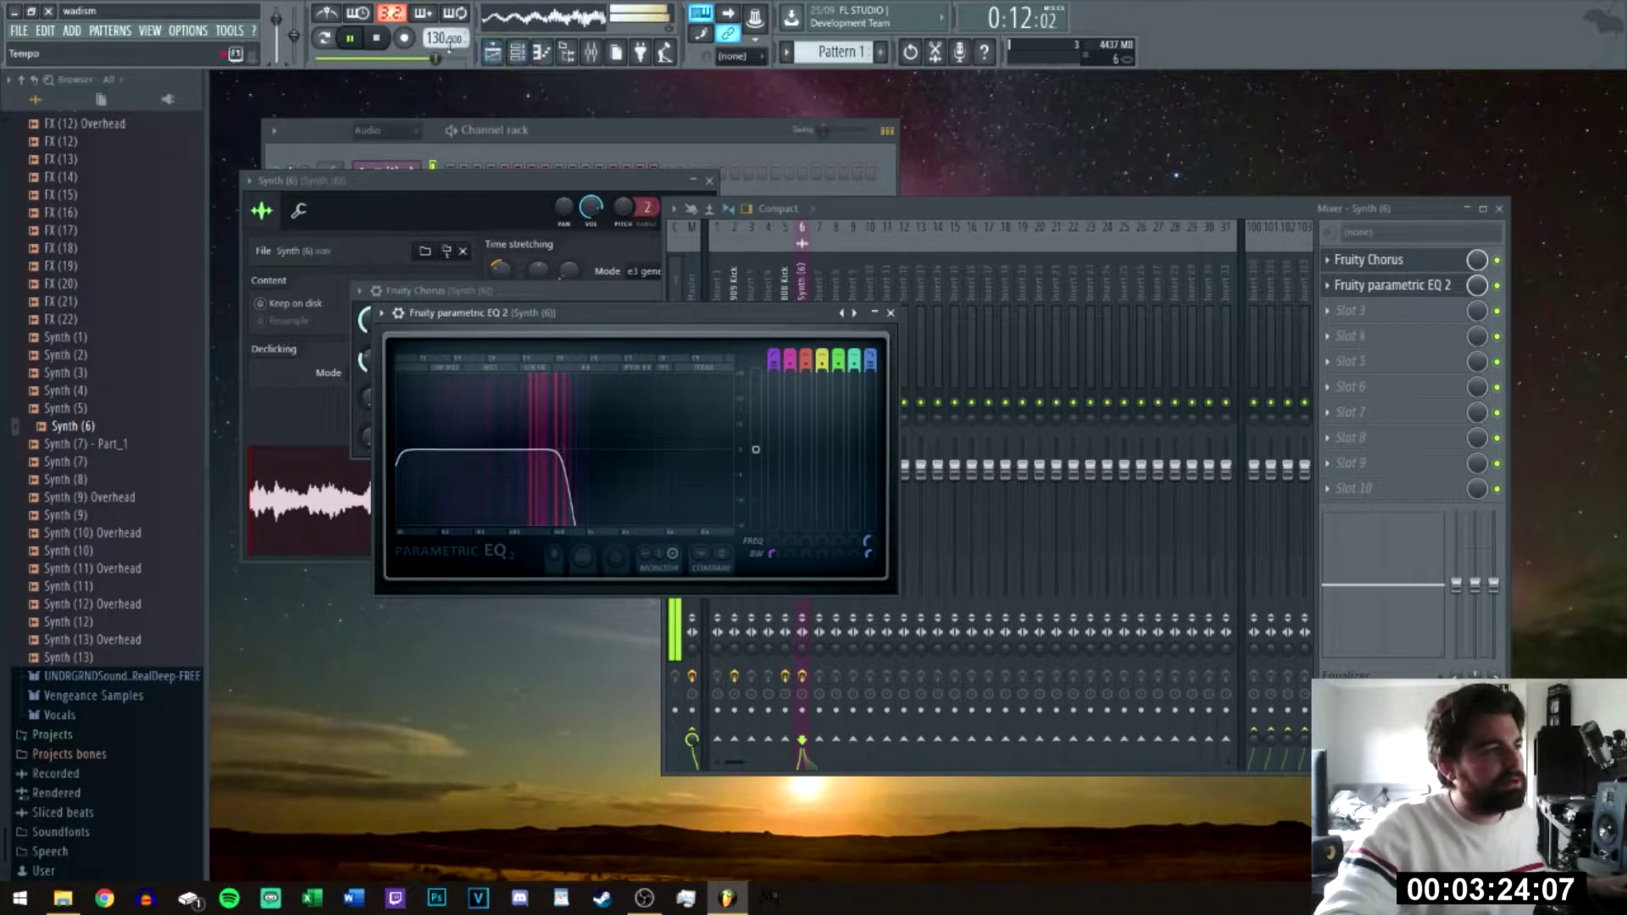
Step: Restore the minimized playlist window, toggle playback and bring the Synth (6) sampler settings forward
{"action": "left_click", "coordinate": [490, 54]}
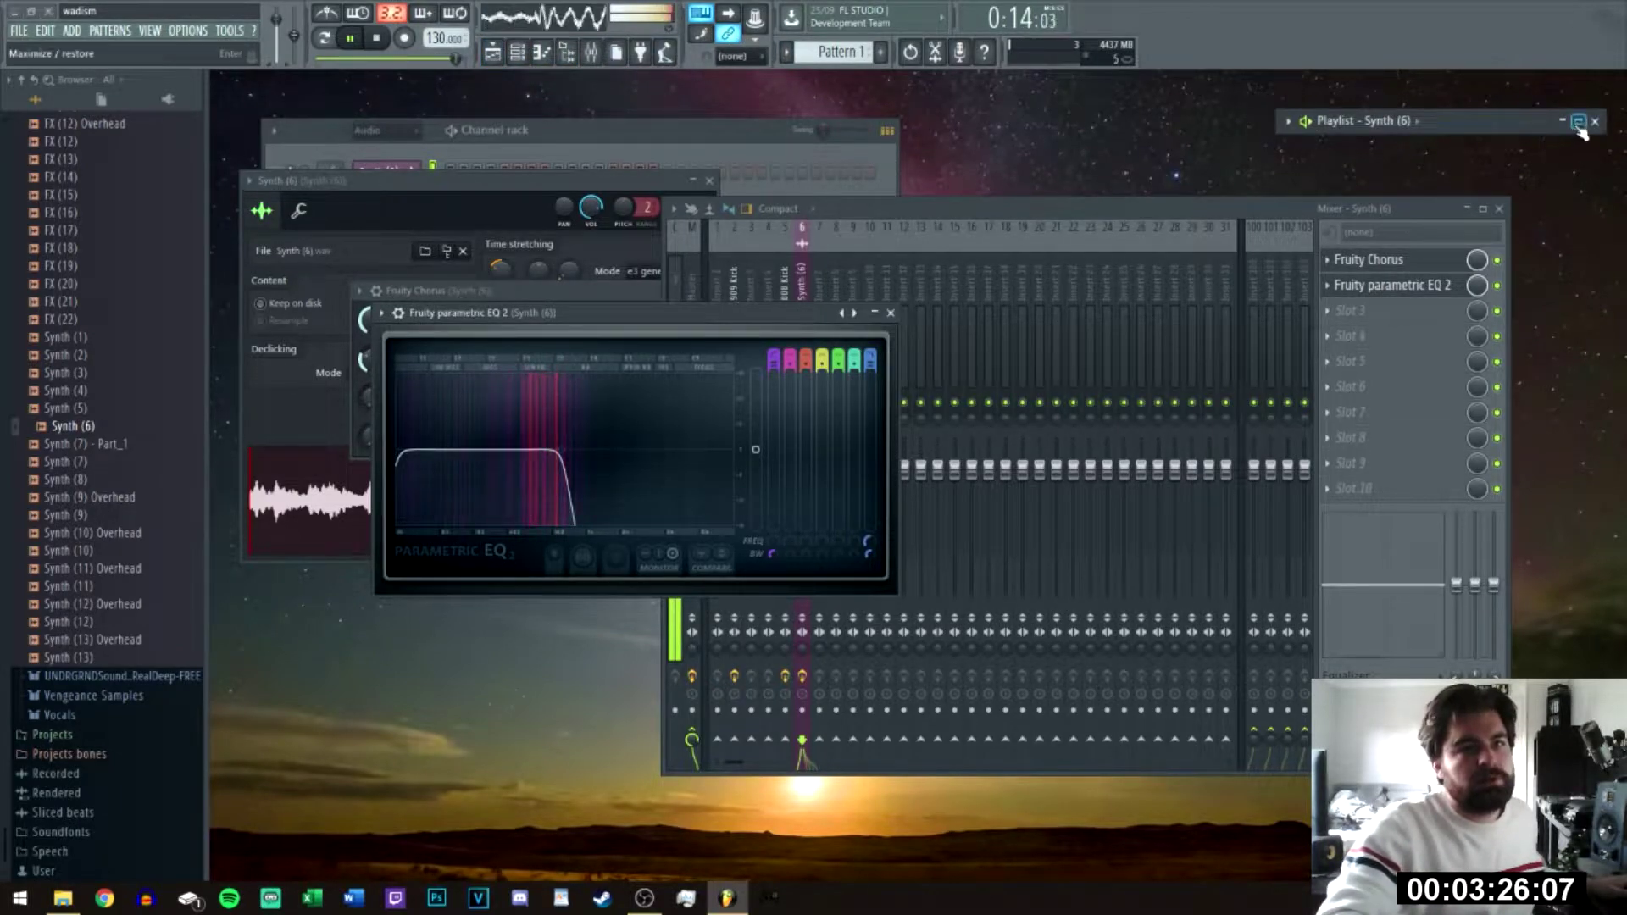
{"action": "left_click", "coordinate": [1579, 122]}
{"action": "key", "text": "space"}
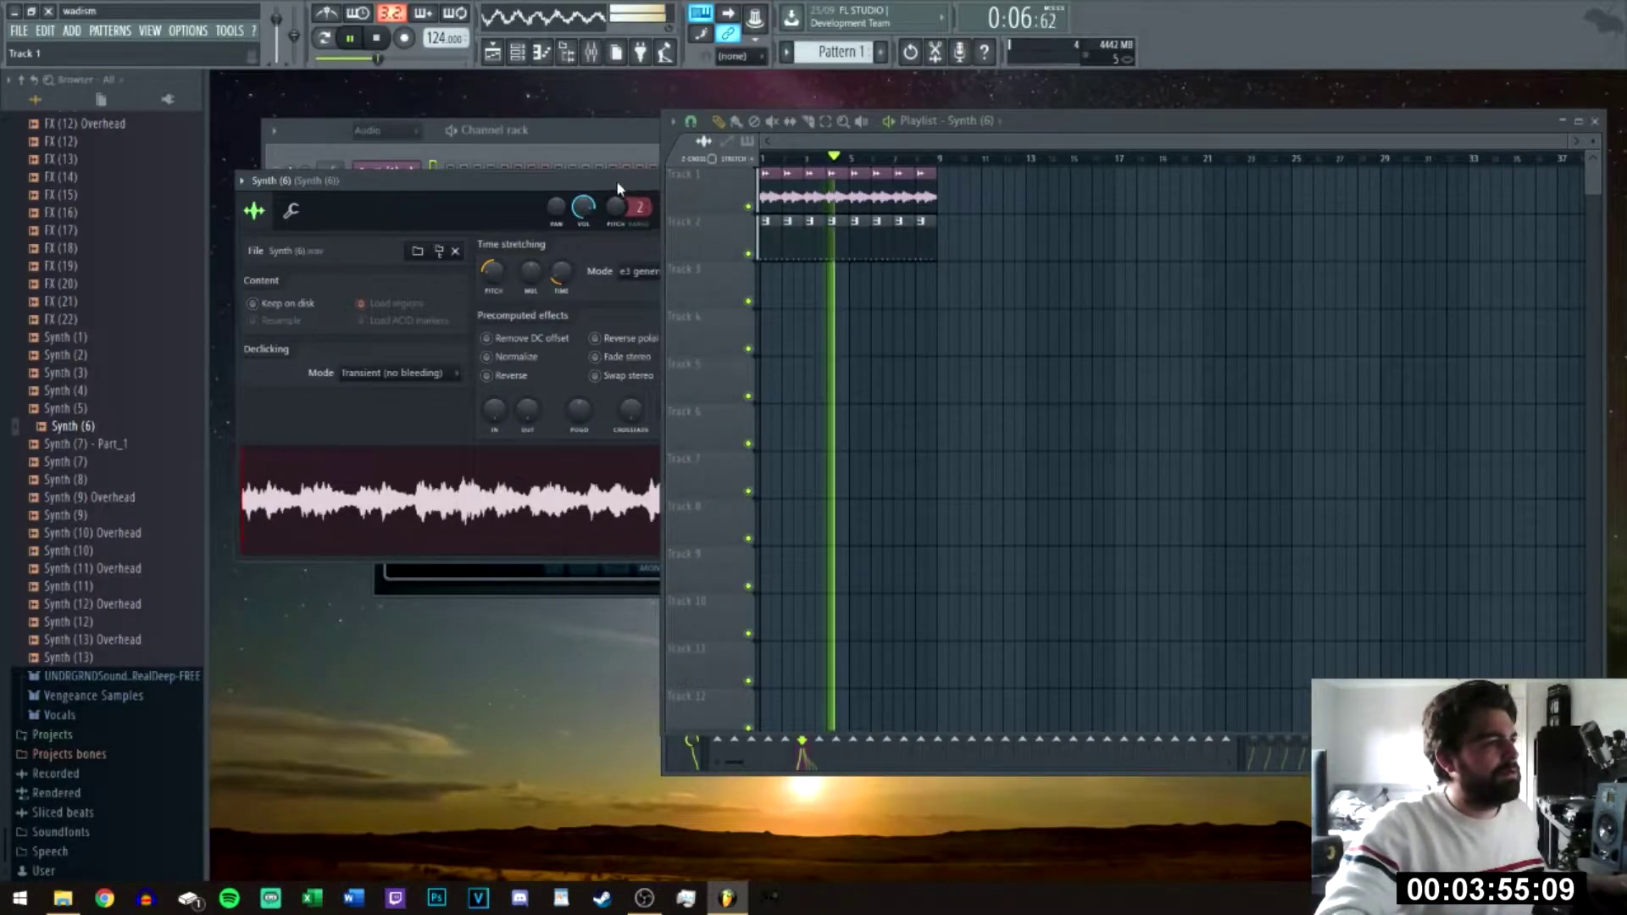
{"action": "left_click", "coordinate": [599, 194]}
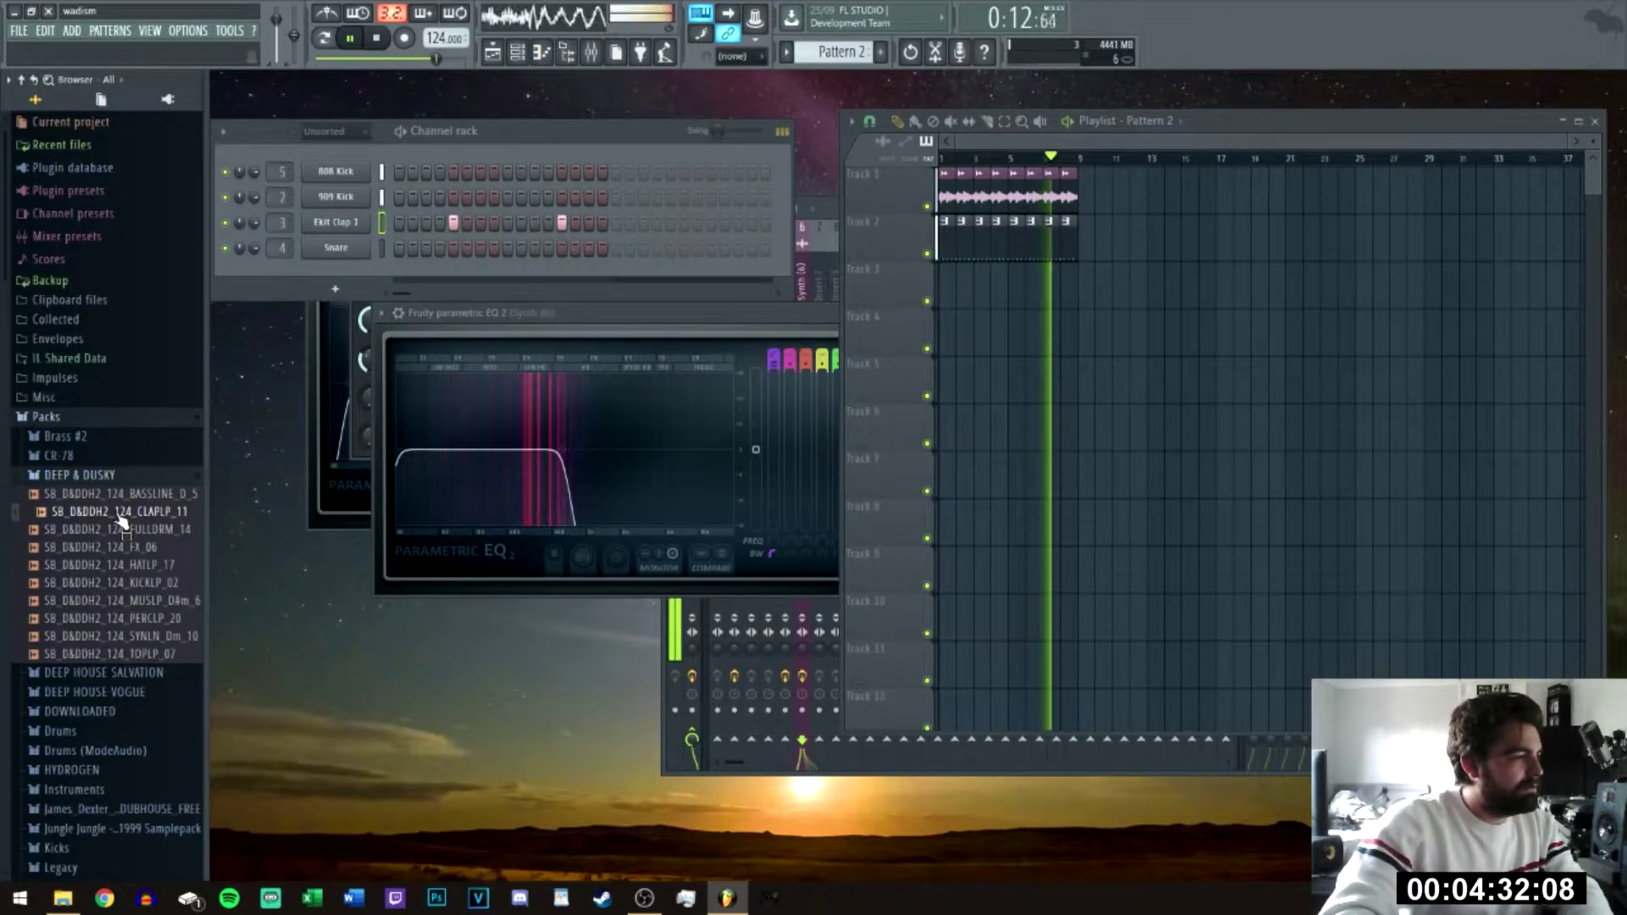
Step: Place the SB_D&DDH2_124_CLAPLP_11 loop on Track 3 at bar 9, stop playback and open its sampler settings
{"action": "left_click_drag", "start_coordinate": [1070, 375], "coordinate": [1125, 284]}
{"action": "key", "text": "space"}
{"action": "double_click", "coordinate": [1124, 283]}
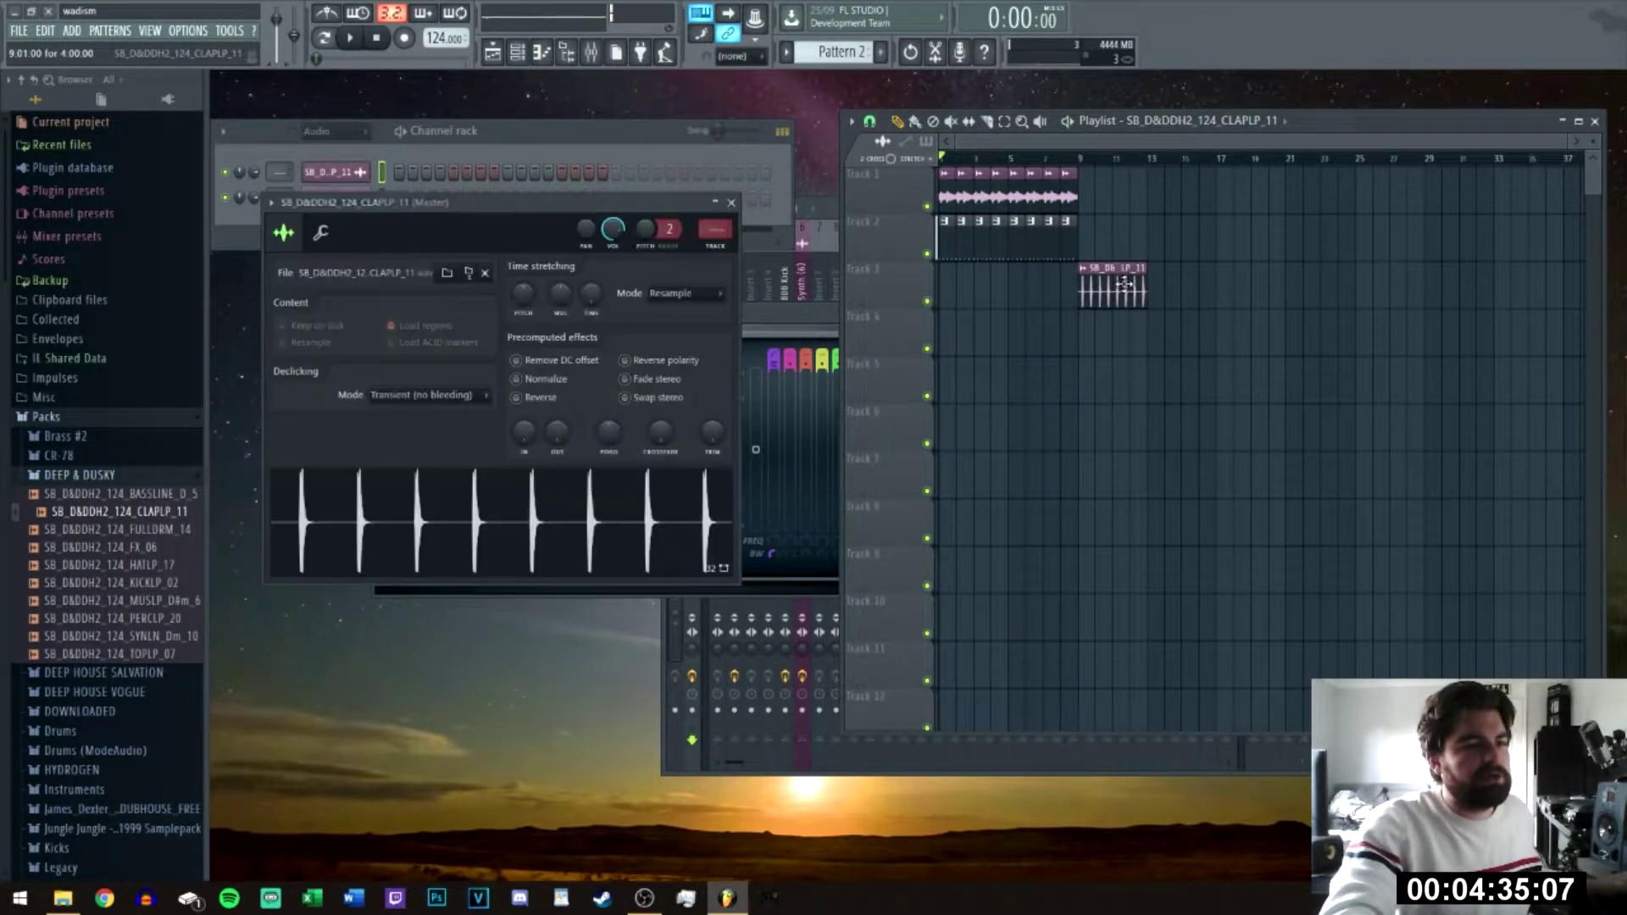
Step: Run tempo detection on the clap loop and accept the estimated tempo of 124 BPM
{"action": "left_click", "coordinate": [682, 295]}
{"action": "left_click", "coordinate": [669, 326]}
{"action": "left_click", "coordinate": [640, 348]}
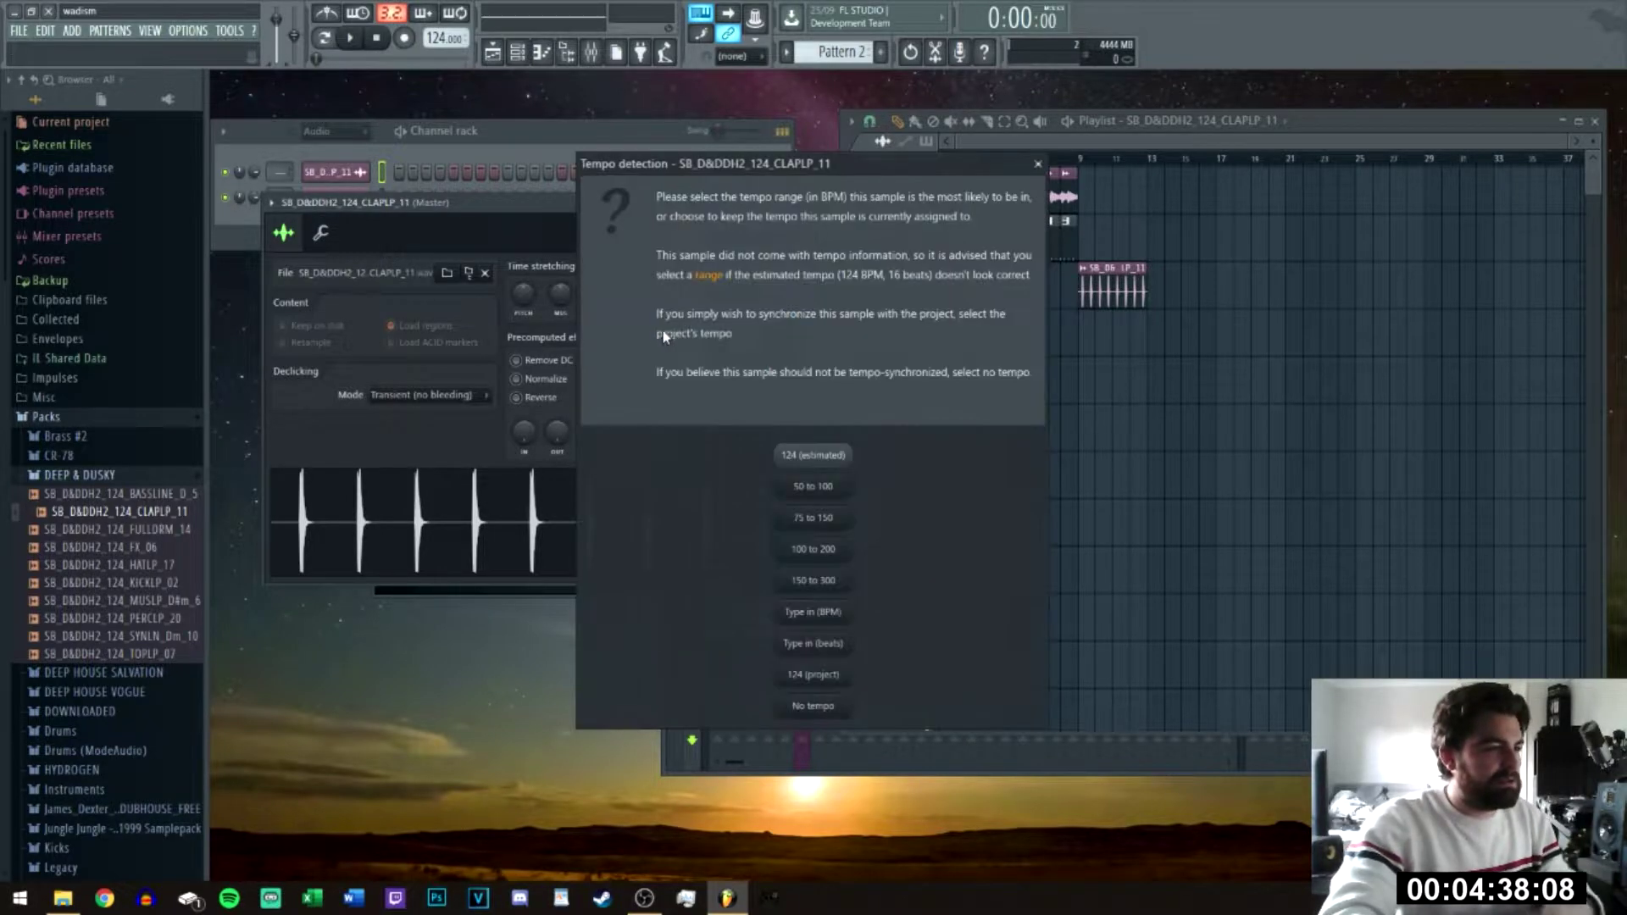
{"action": "left_click", "coordinate": [800, 456]}
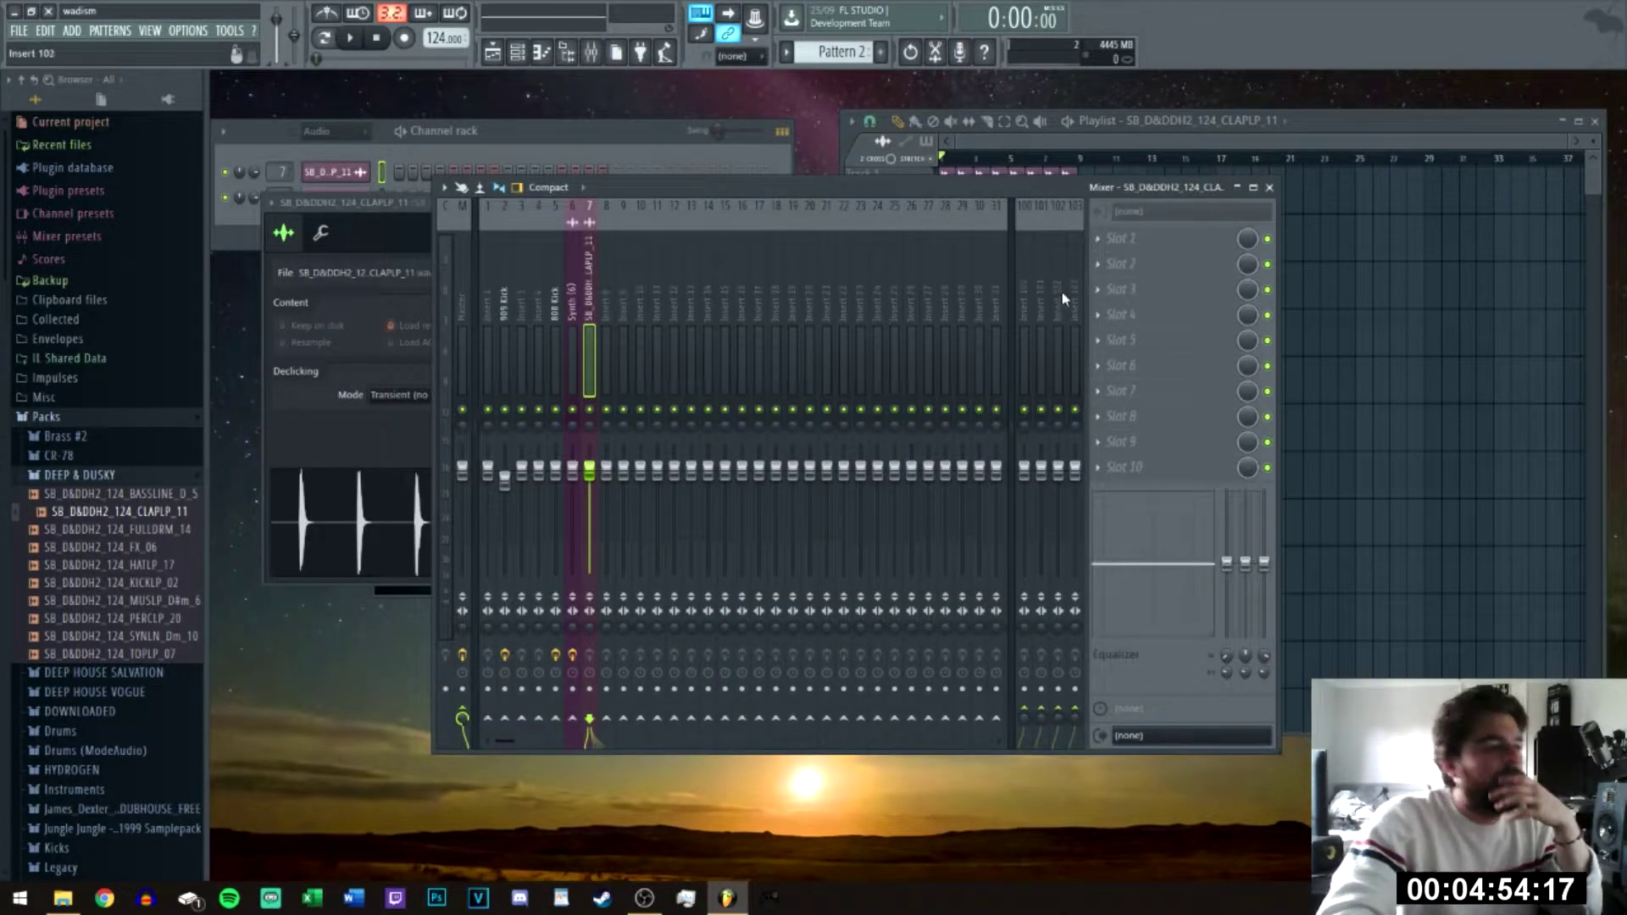
Step: Load ValhallaRoom in slot 1 of the clap loop's mixer track with the MediumAmbience preset
{"action": "left_click", "coordinate": [1112, 245]}
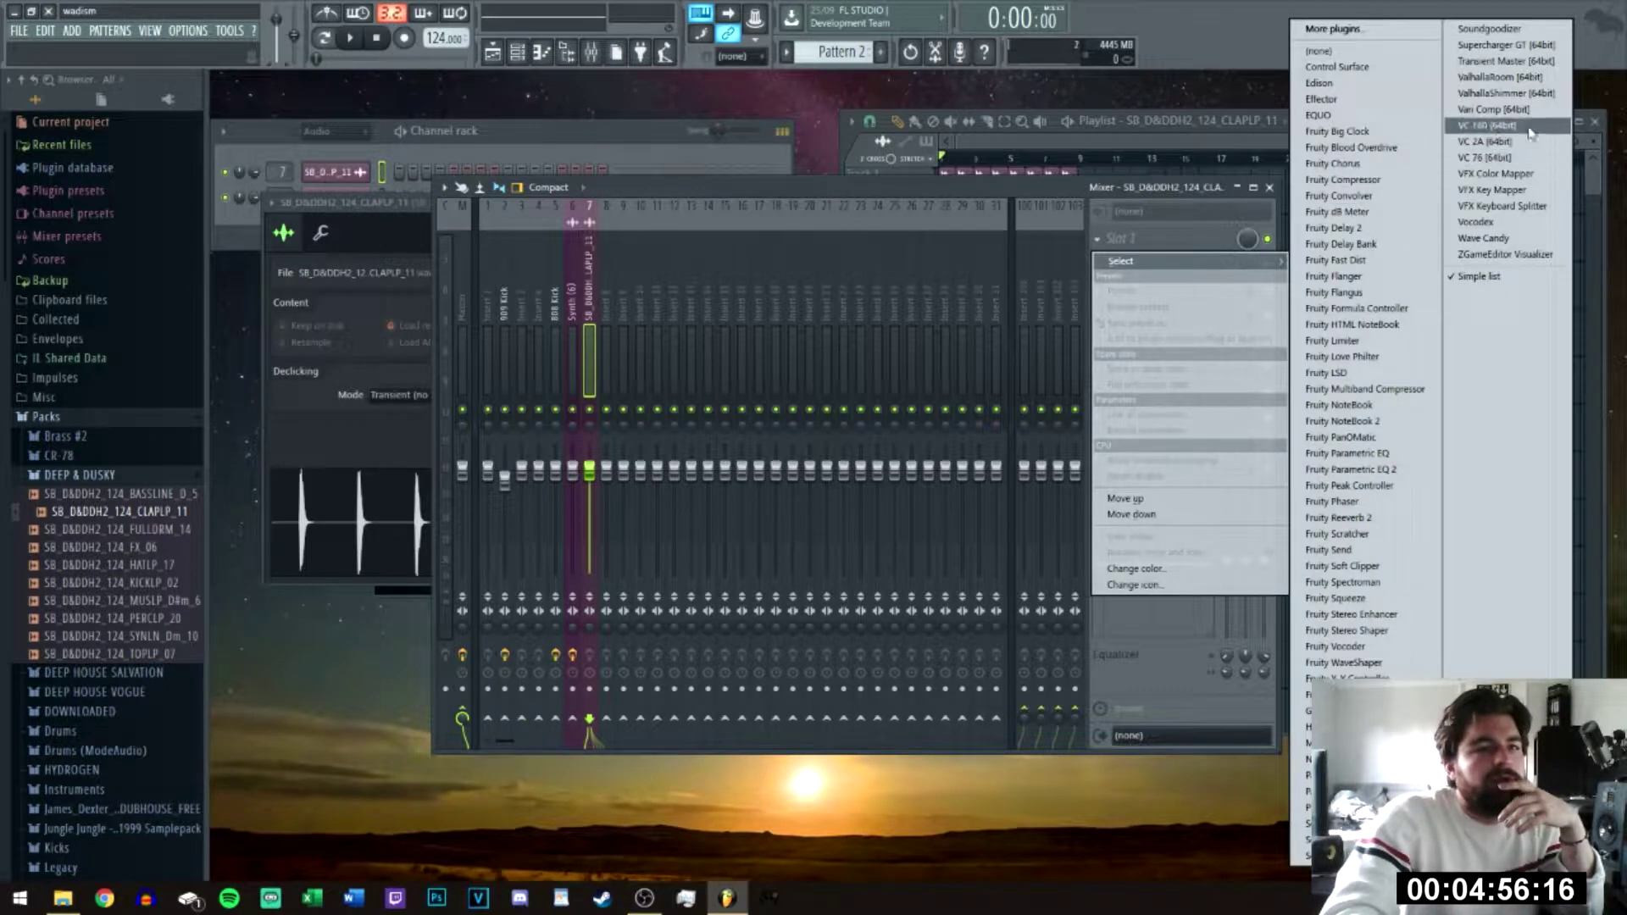
{"action": "left_click", "coordinate": [1515, 81]}
{"action": "left_click", "coordinate": [807, 506]}
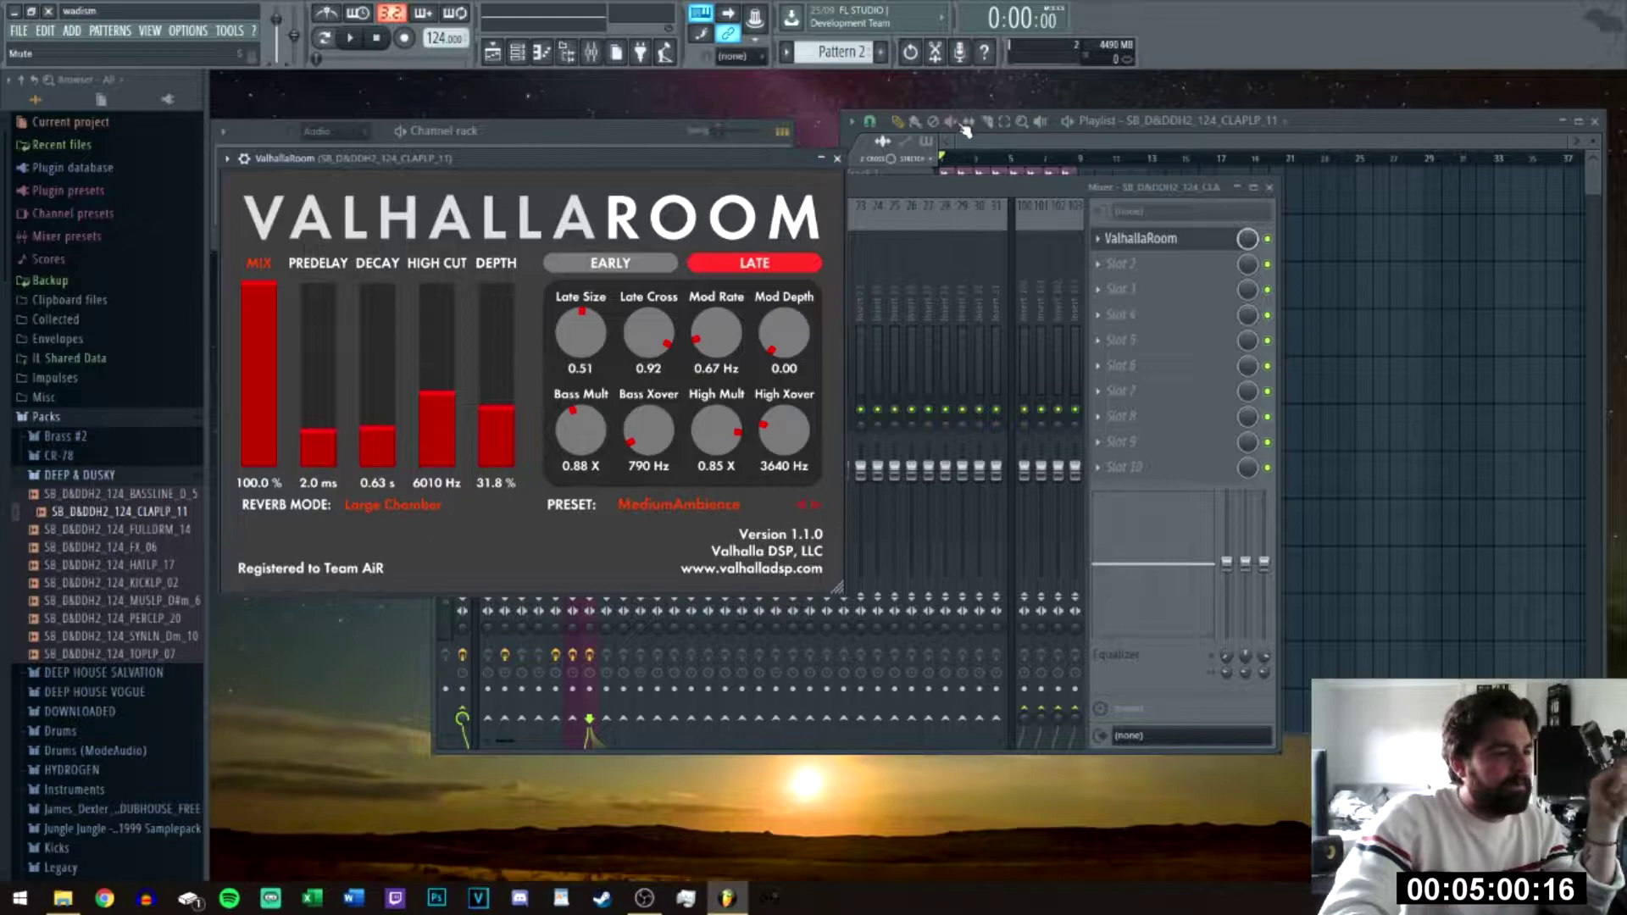
{"action": "left_click", "coordinate": [983, 186]}
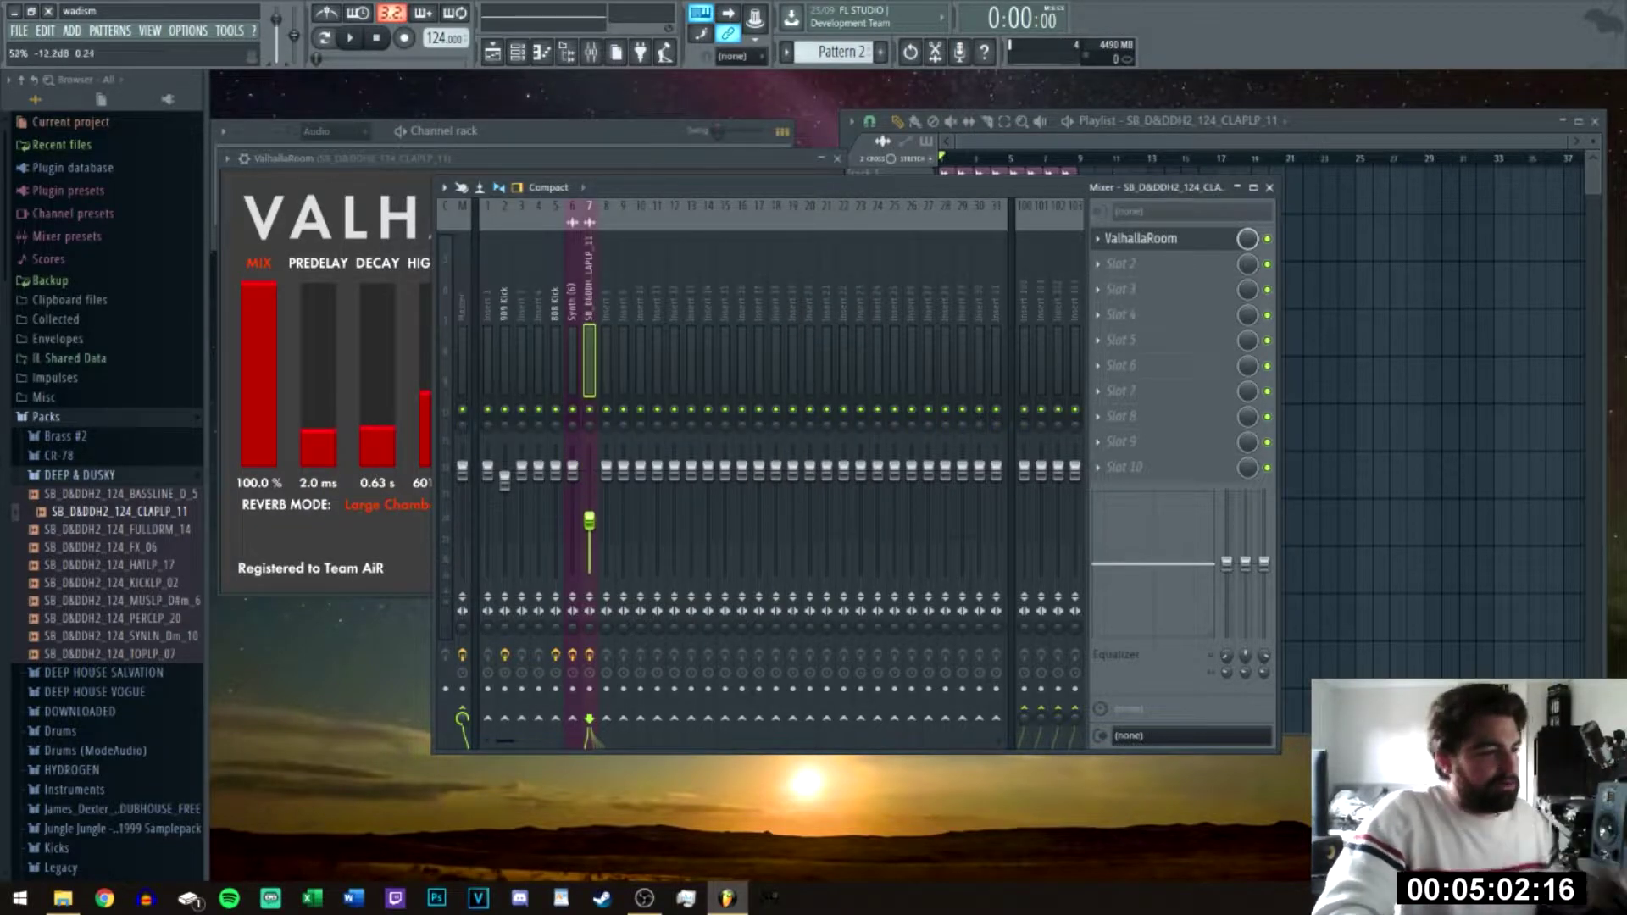
Step: Duplicate the Track 1 and Track 2 clips into bars 9 to 16 of the playlist
{"action": "left_click", "coordinate": [1439, 345]}
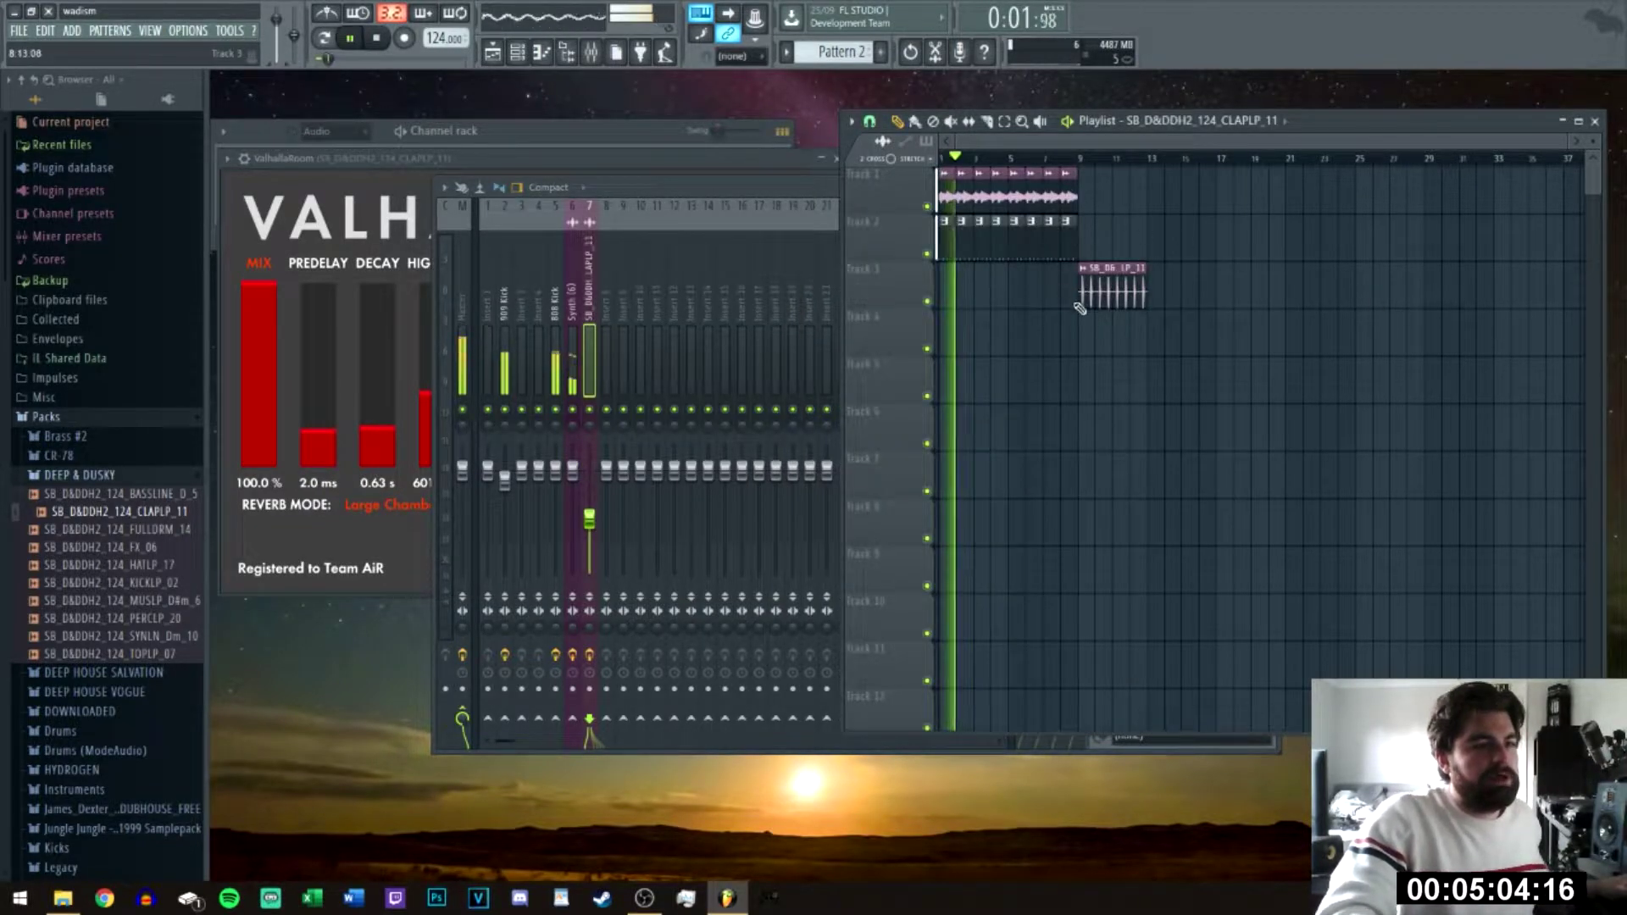
{"action": "left_click_drag", "start_coordinate": [1101, 254], "coordinate": [891, 188]}
{"action": "key", "text": "ctrl+b"}
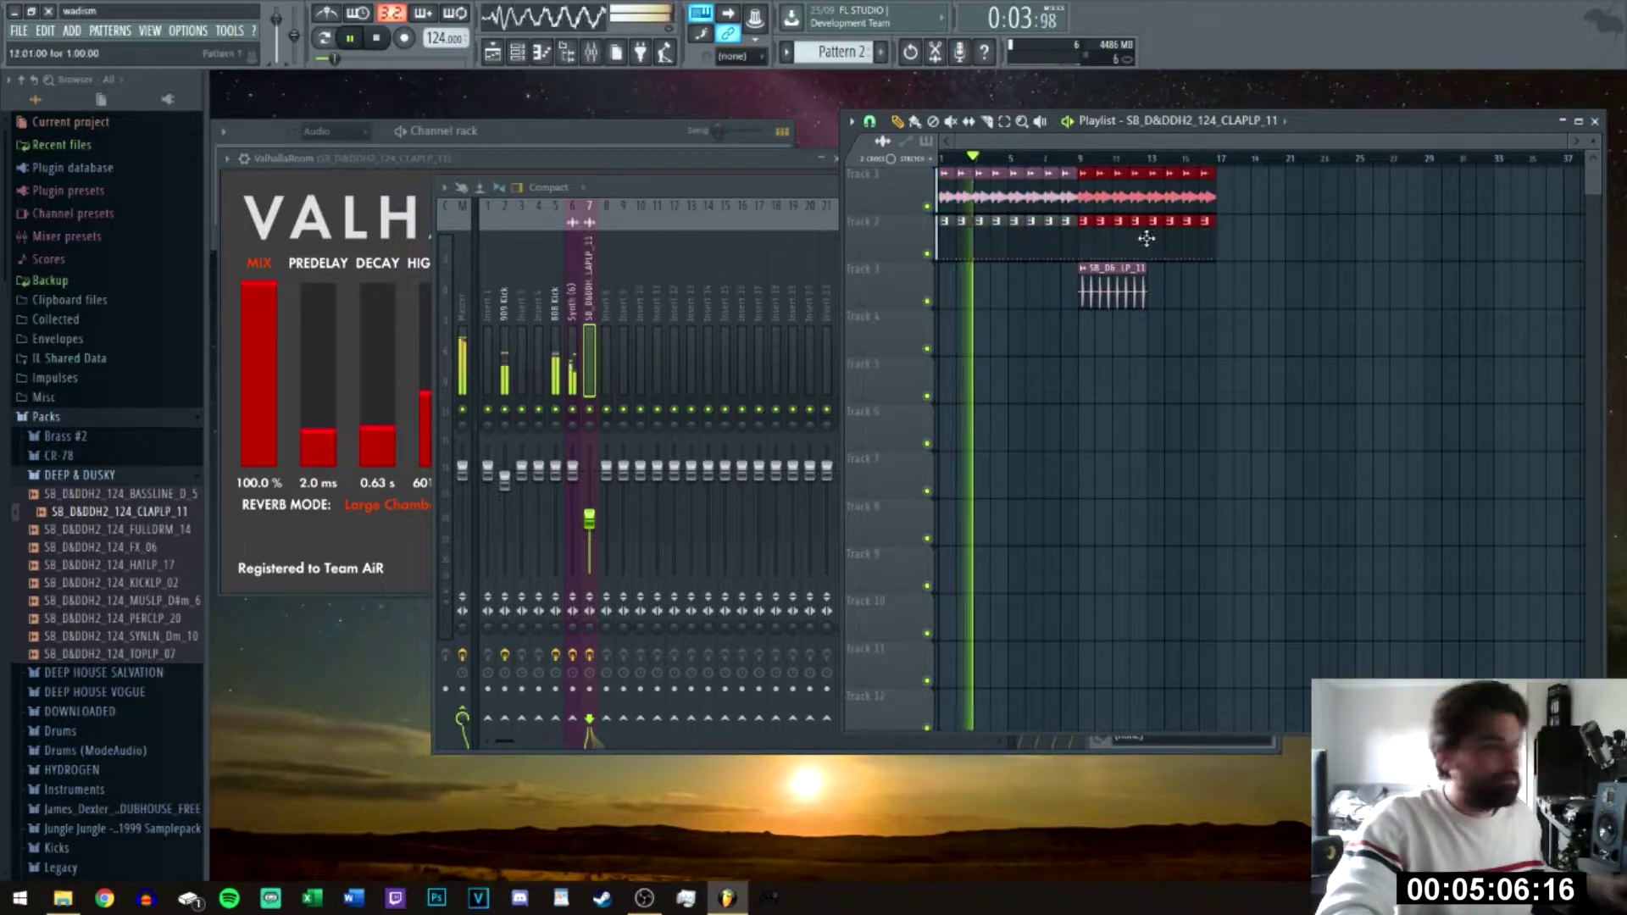
Step: Place Pattern 2 on Track 4 starting at bar 9, beneath the clap loop
{"action": "left_click", "coordinate": [1285, 120]}
{"action": "left_click", "coordinate": [1173, 217]}
{"action": "left_click", "coordinate": [1085, 338]}
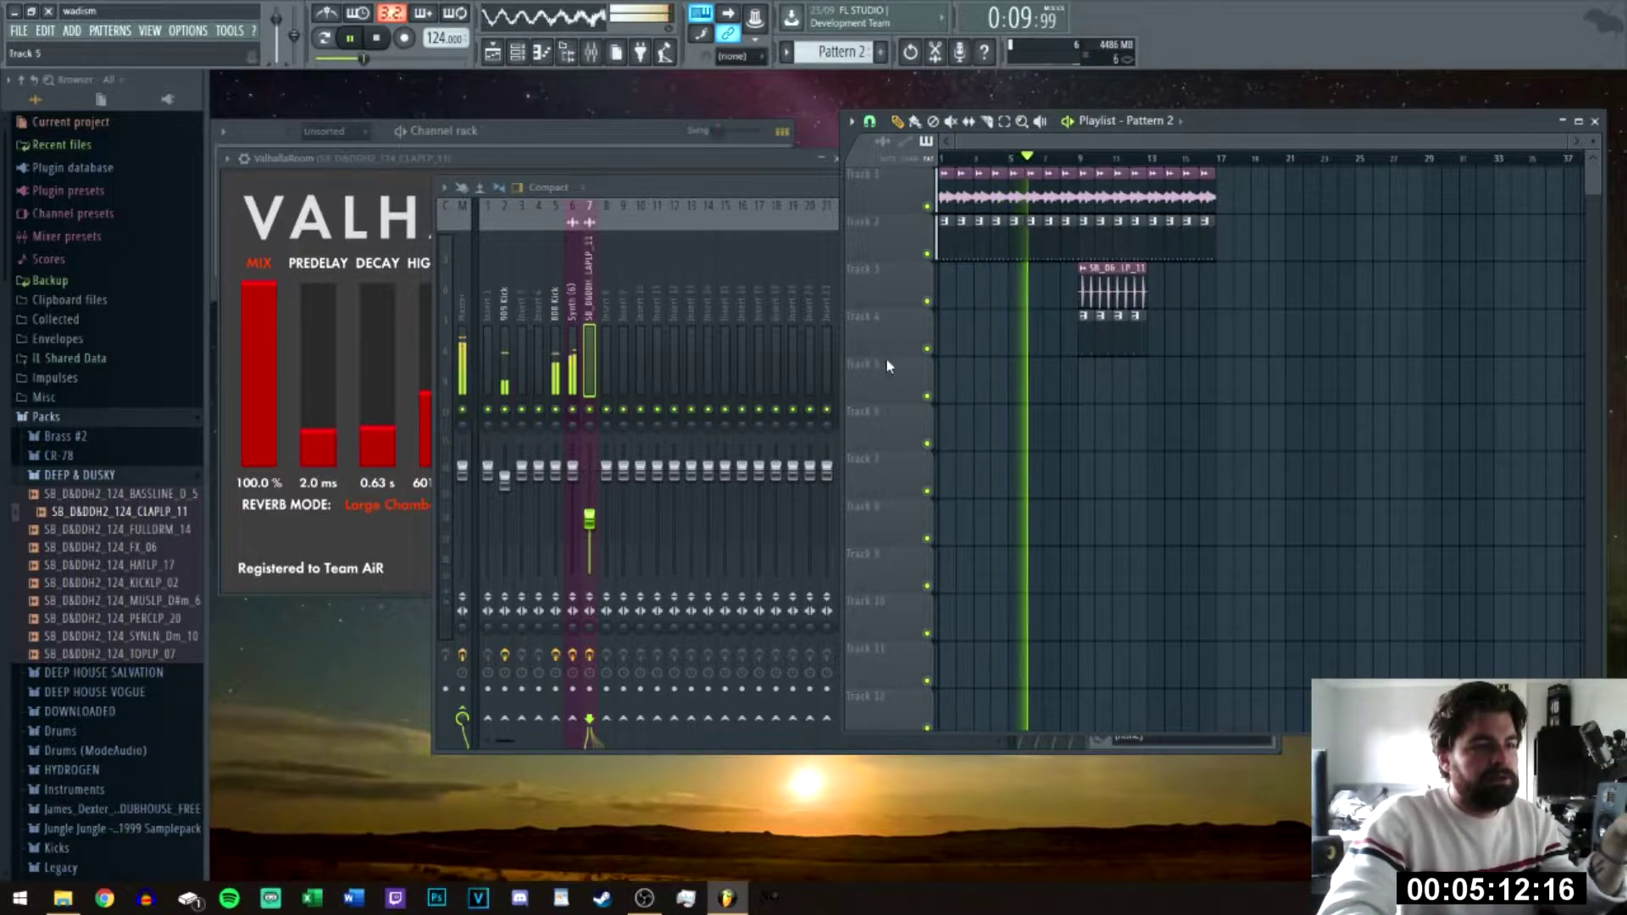
Step: Add Fruity Delay Bank in slot 2 of the clap loop's mixer track and lower that track's volume
{"action": "left_click", "coordinate": [596, 283]}
{"action": "left_click", "coordinate": [1098, 265]}
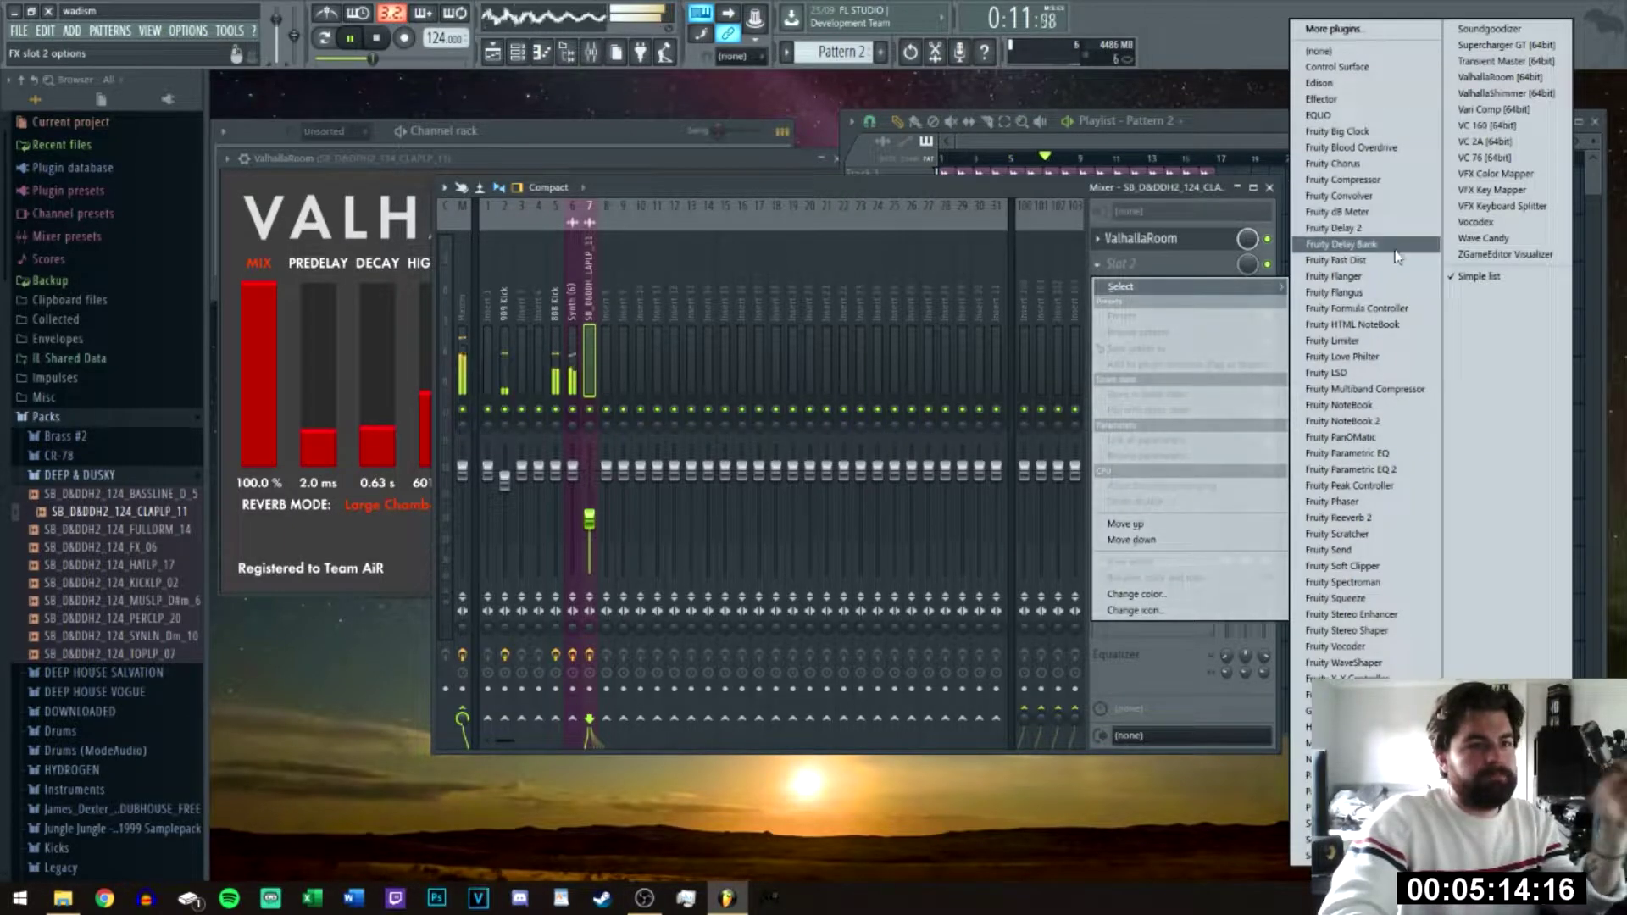
{"action": "left_click", "coordinate": [1340, 251]}
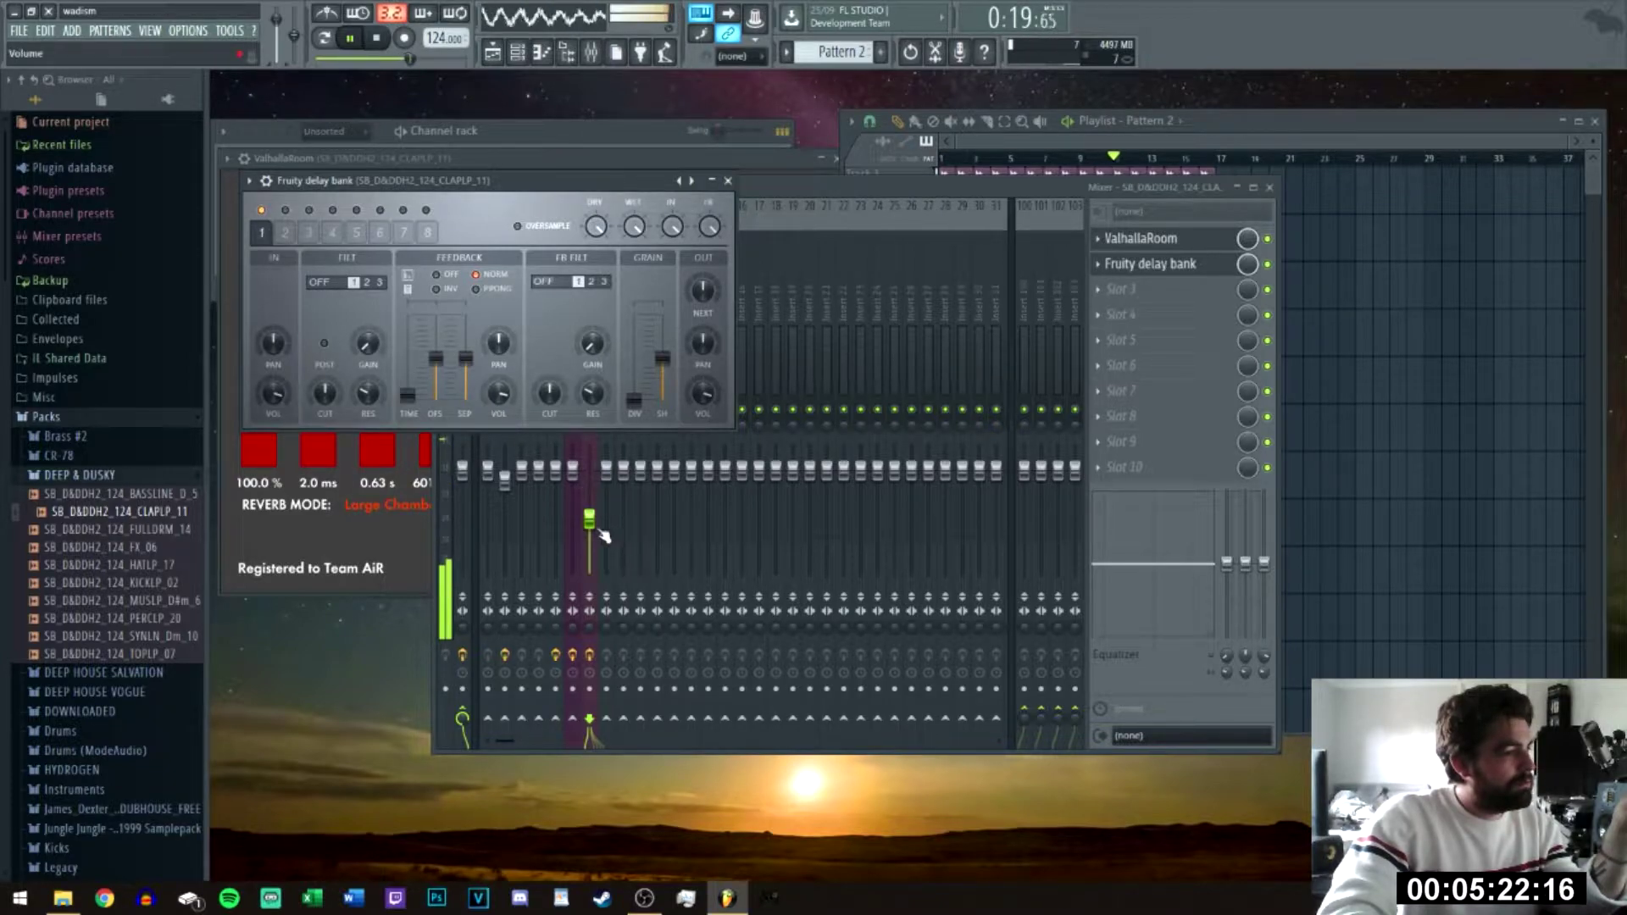
{"action": "left_click_drag", "start_coordinate": [600, 524], "coordinate": [600, 549]}
Step: Add Fruity Parametric EQ 2 in slot 3 of the clap loop's mixer track and audition the playlist from bar 9
{"action": "left_click", "coordinate": [1108, 297]}
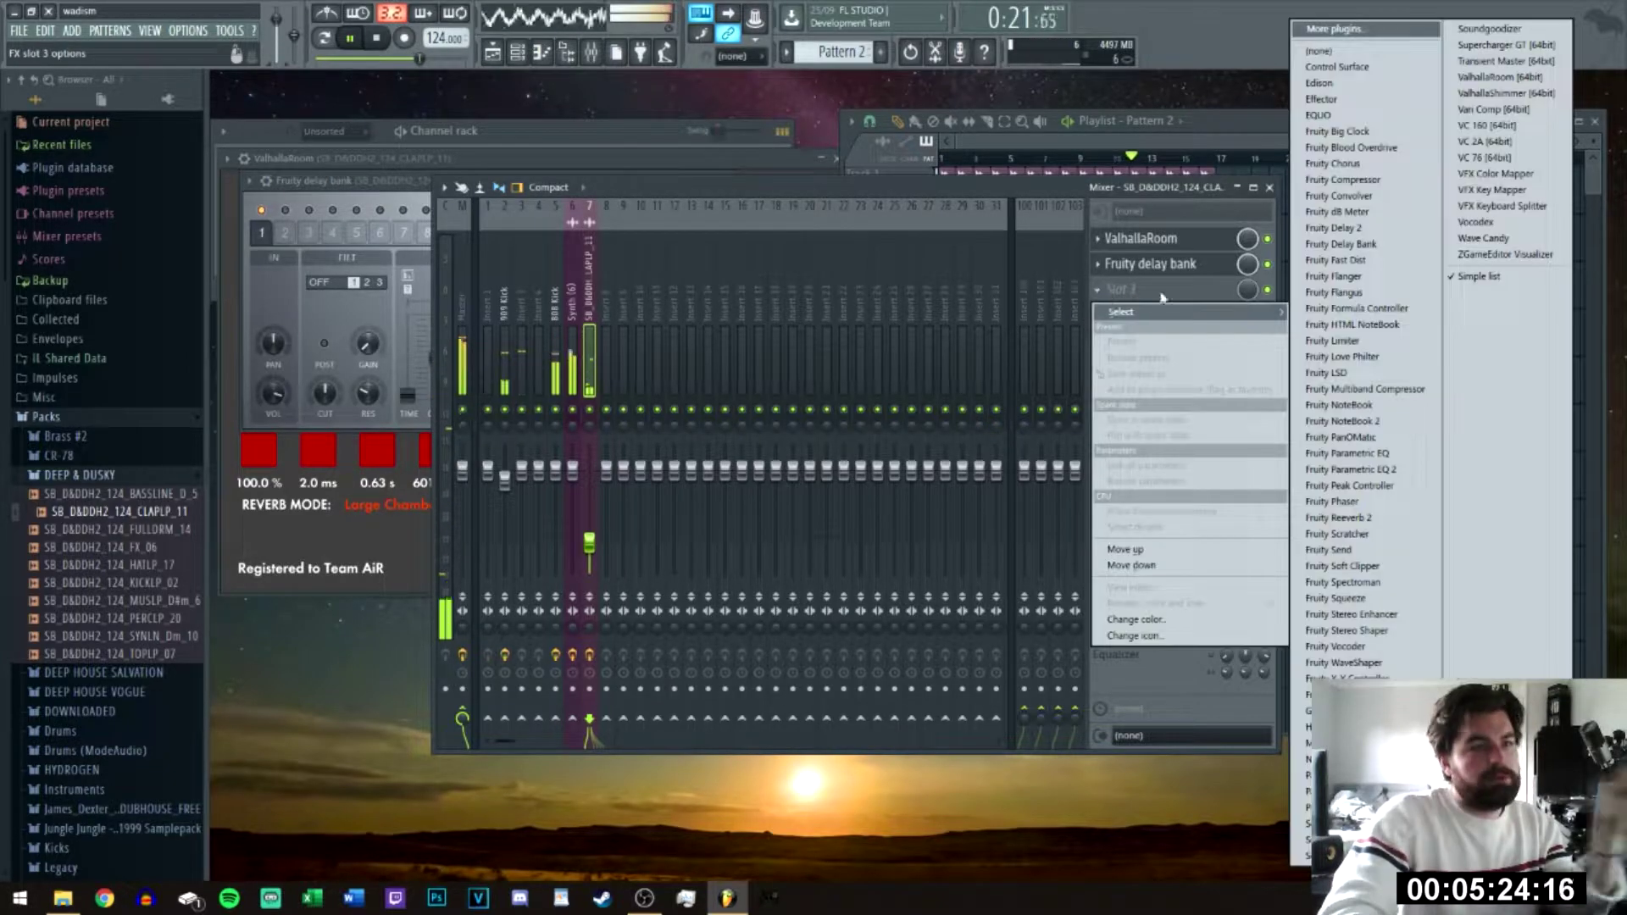
{"action": "left_click", "coordinate": [1373, 471]}
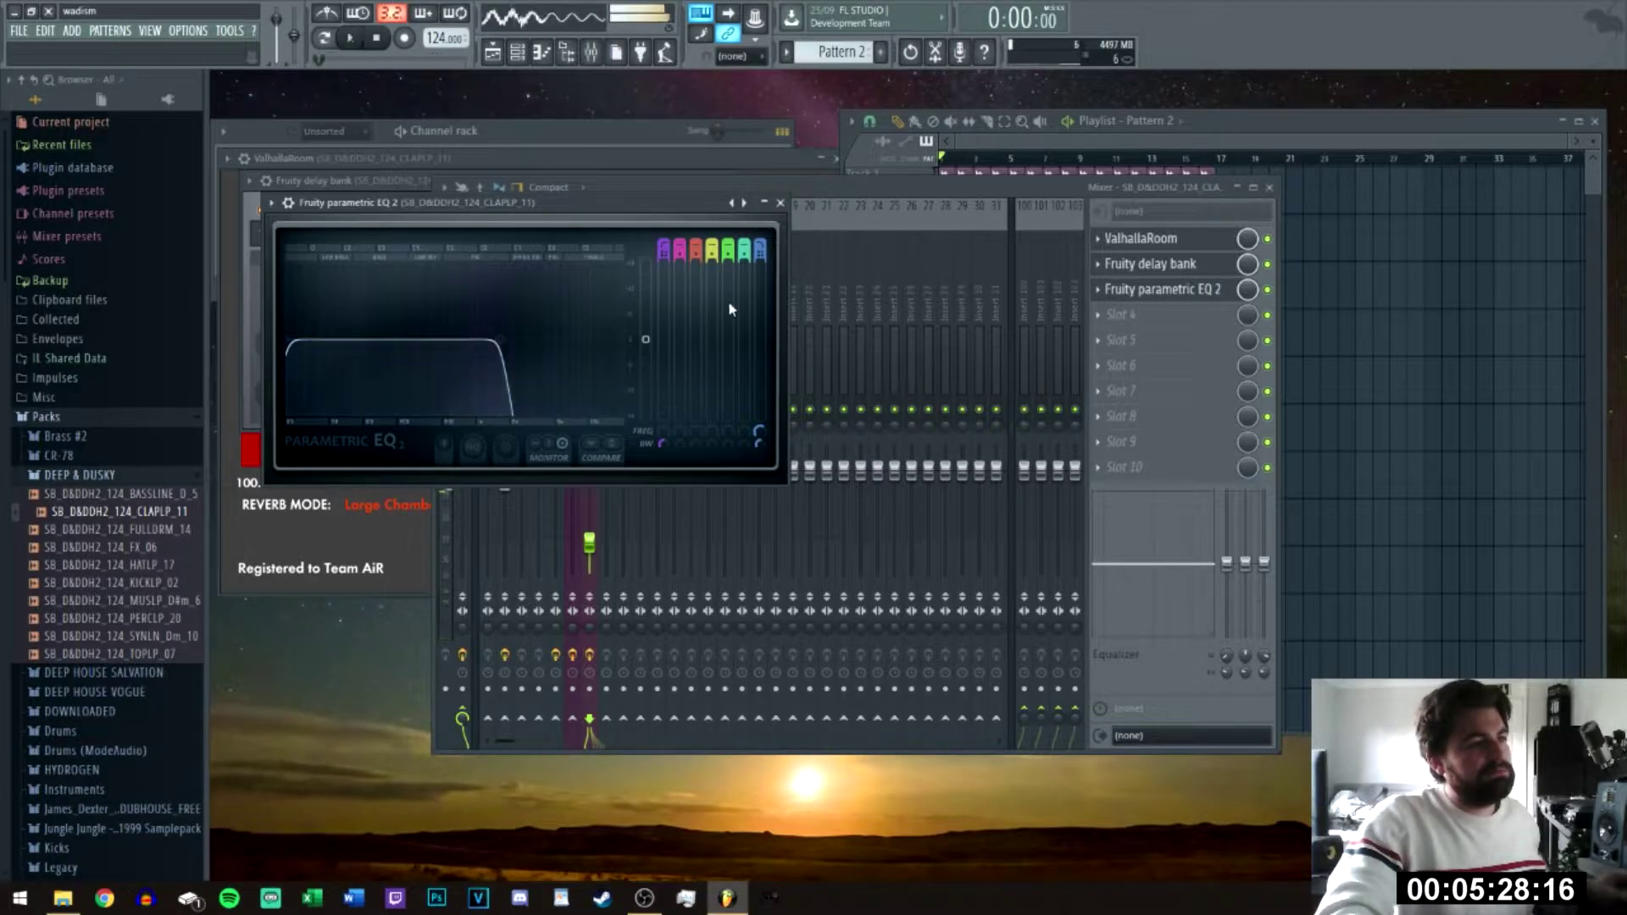
{"action": "key", "text": "F5"}
{"action": "left_click", "coordinate": [1084, 159]}
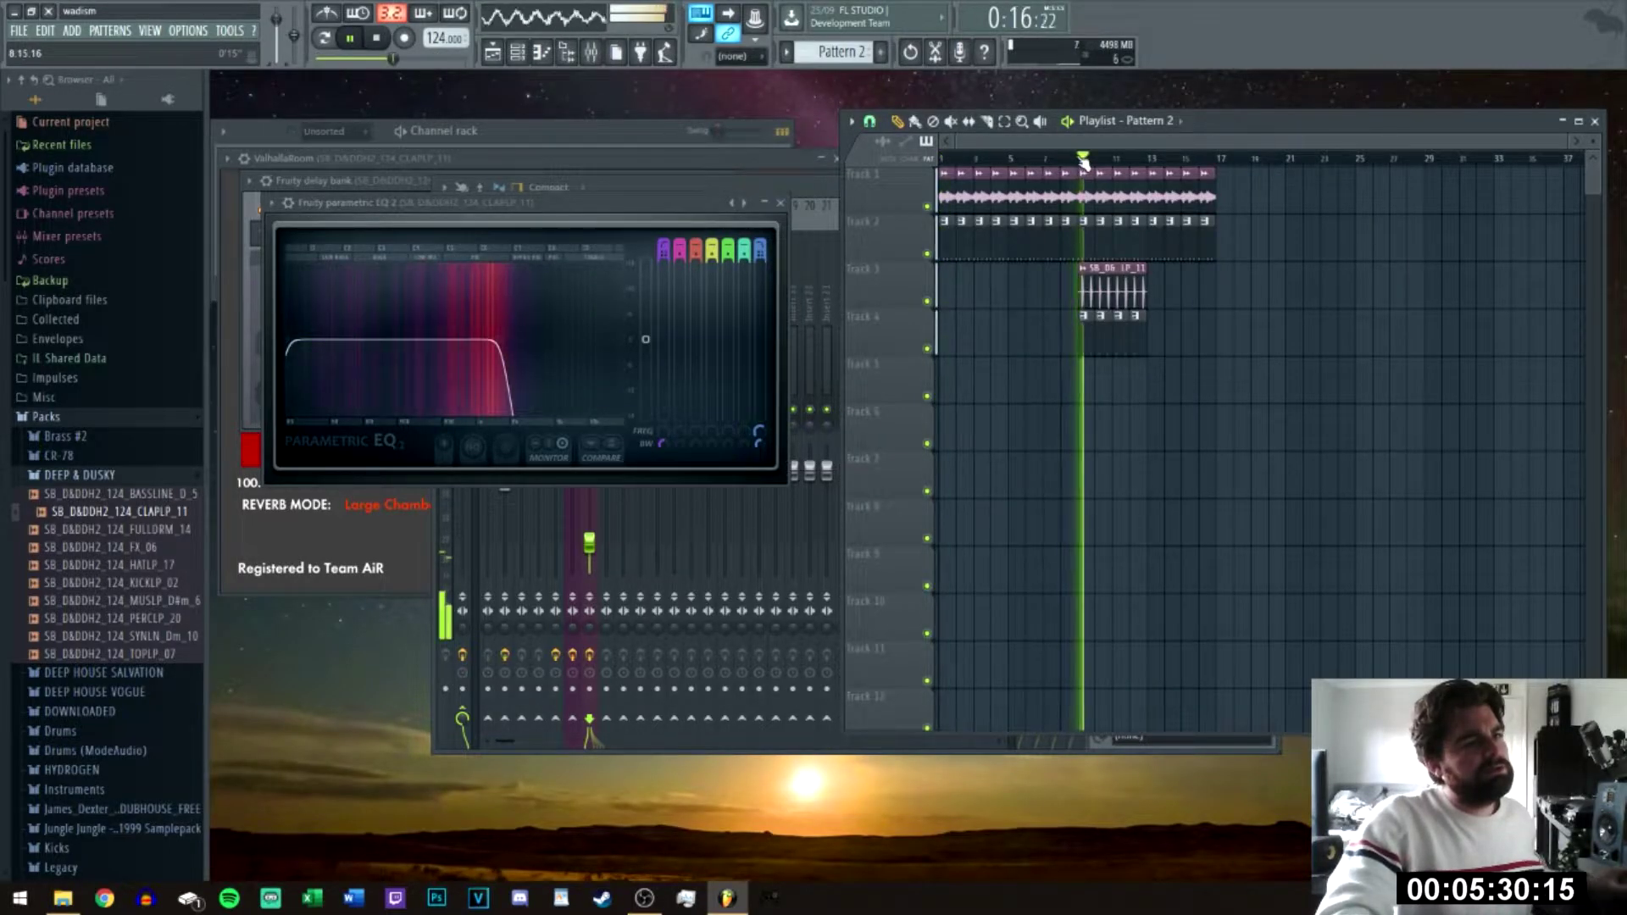
Step: Duplicate the Track 3 clap loop and Track 4 Pattern 2 clips into bars 13 to 16 of the playlist
{"action": "key", "text": "space"}
{"action": "left_click_drag", "start_coordinate": [1220, 397], "coordinate": [1069, 271]}
{"action": "key", "text": "ctrl+b"}
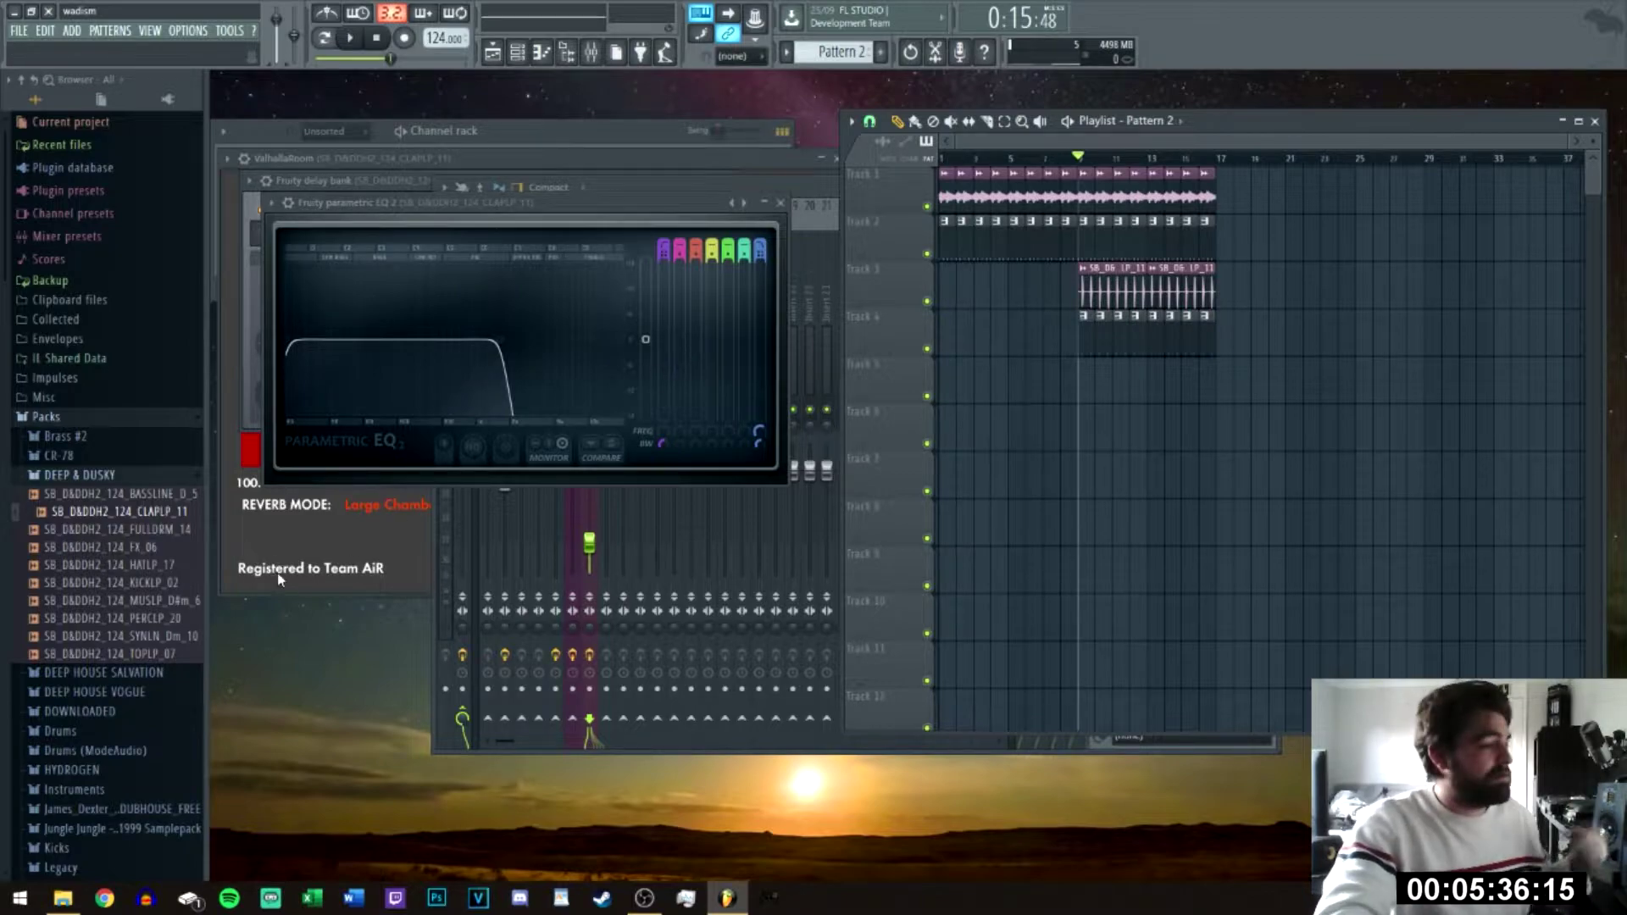
Step: Assign the Prrrrrr - Hats (14) channel to a free mixer track and open the effect choices for its first slot
{"action": "left_click", "coordinate": [96, 475]}
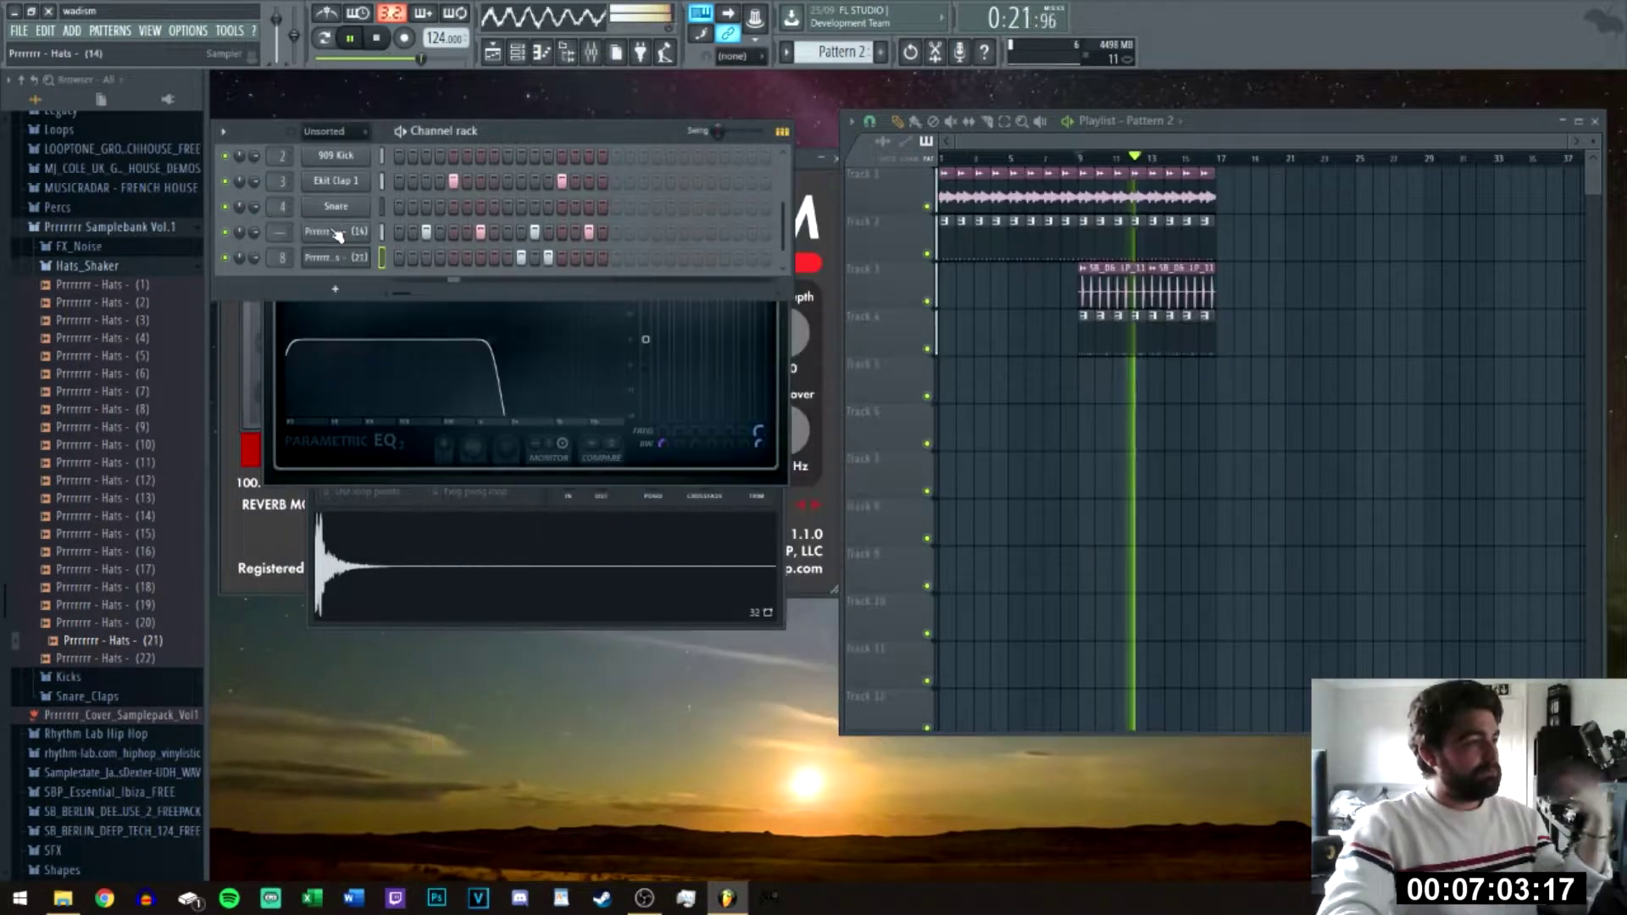
{"action": "left_click", "coordinate": [292, 225]}
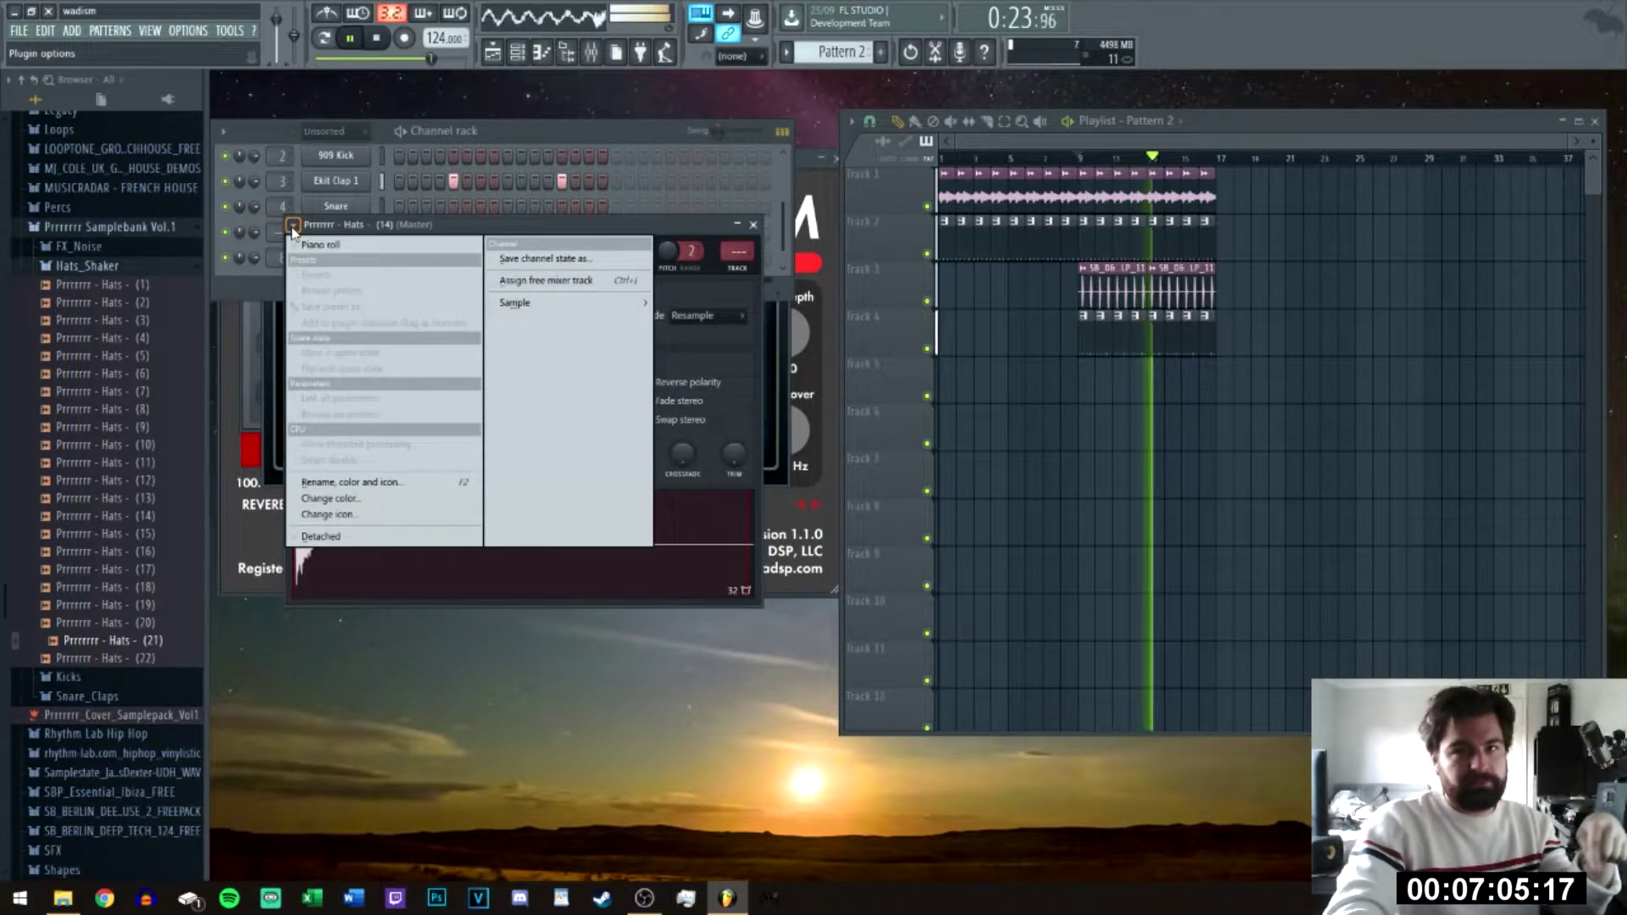
{"action": "left_click", "coordinate": [546, 280]}
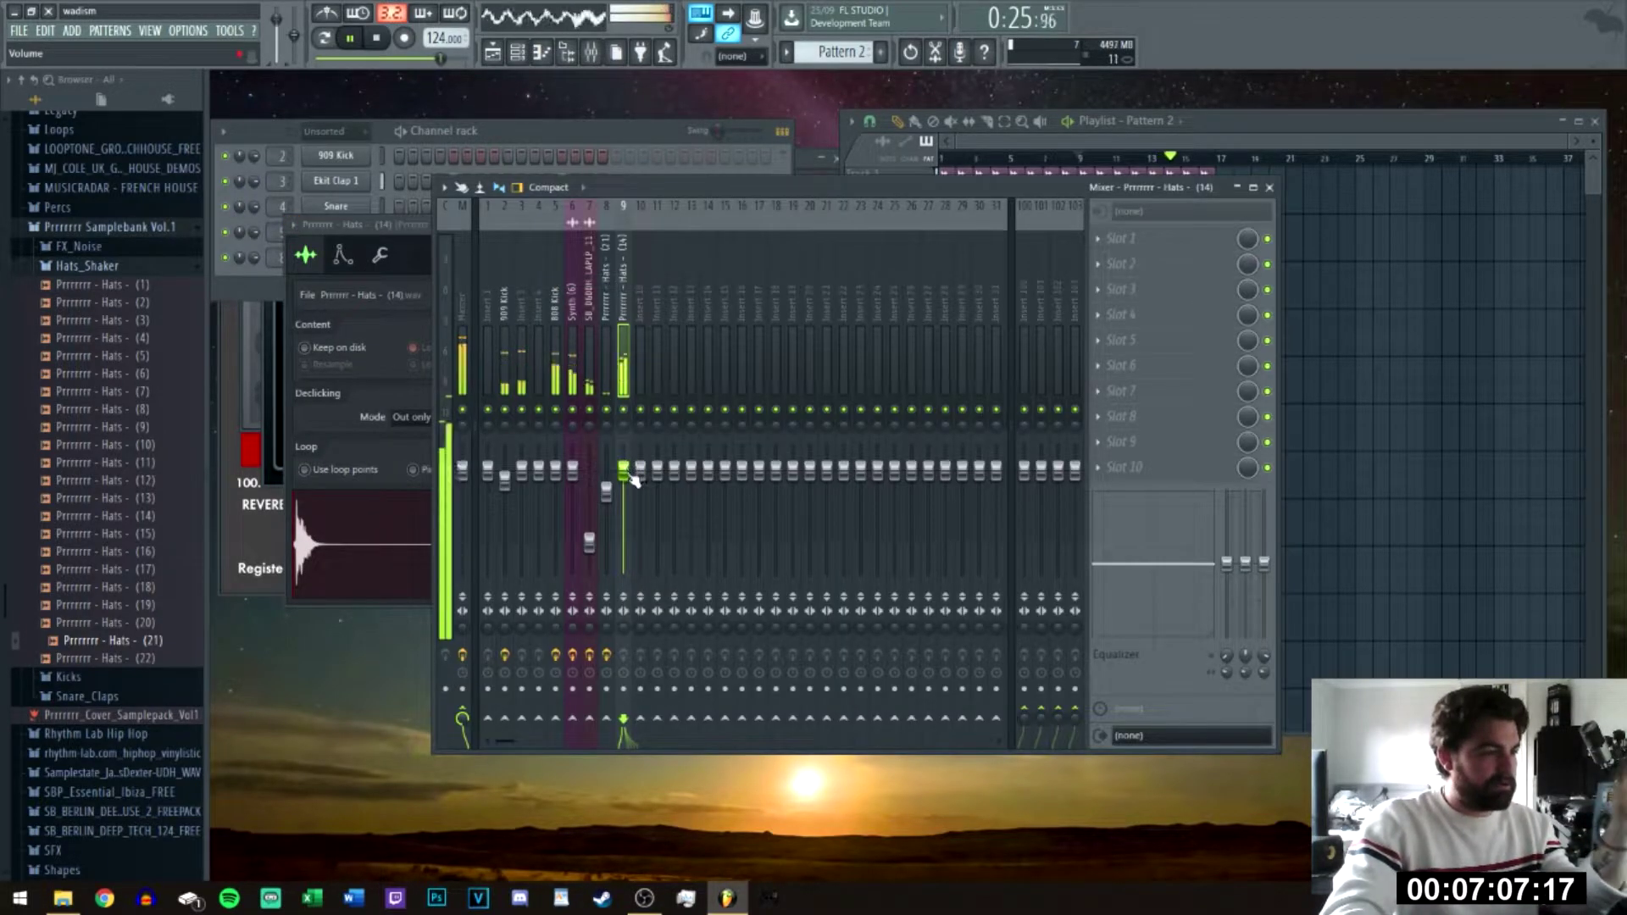
{"action": "left_click", "coordinate": [1102, 241]}
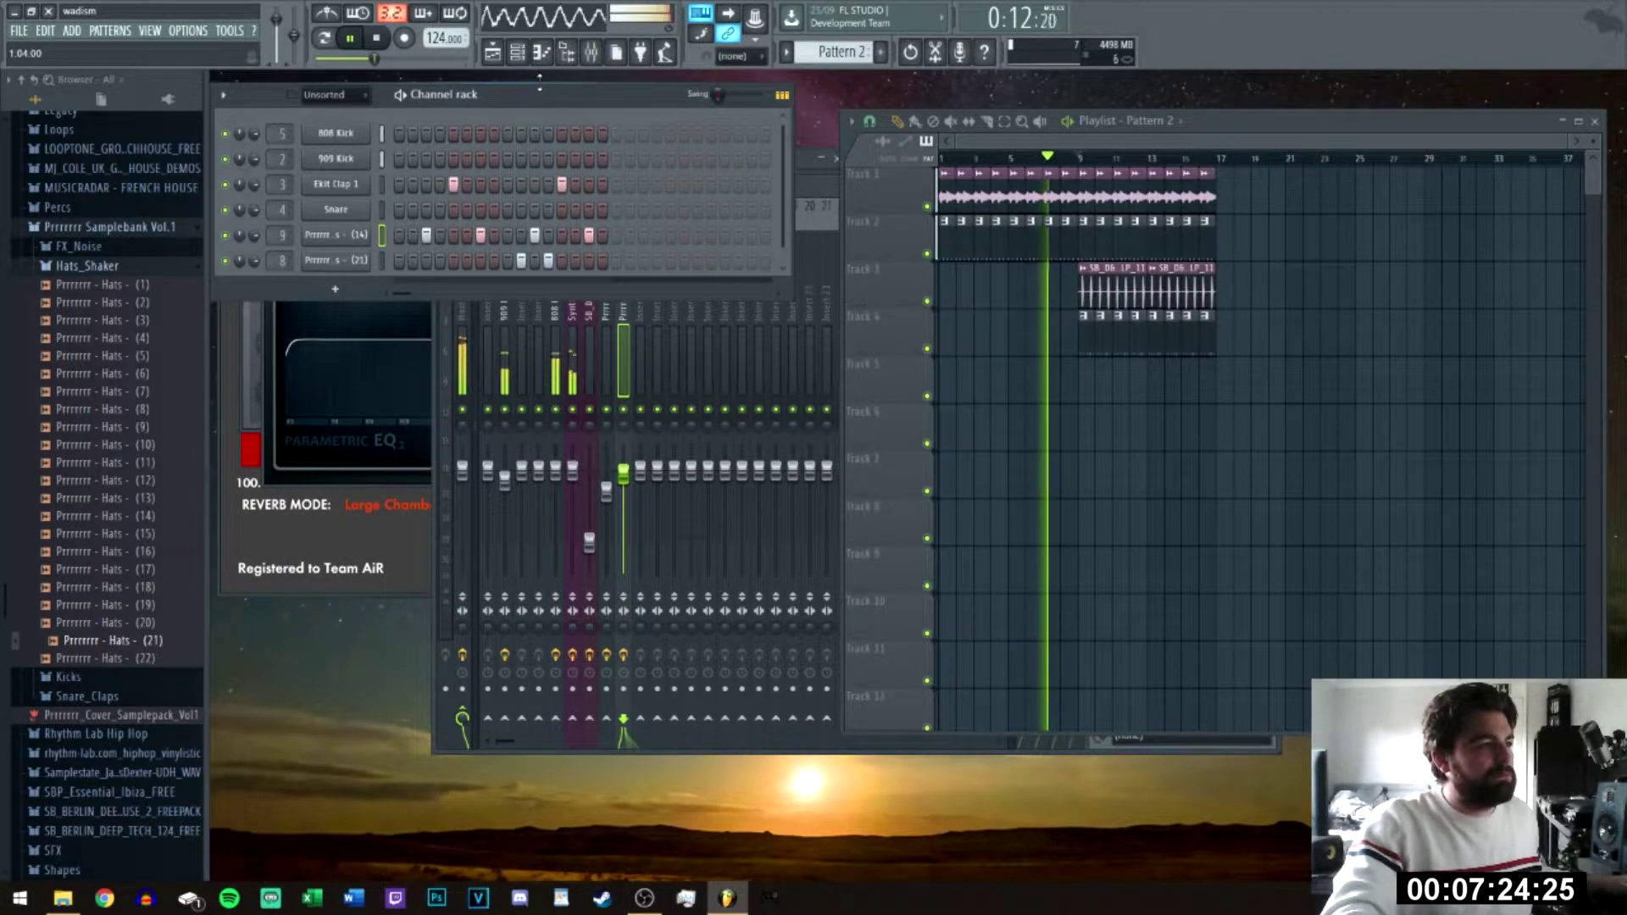
Step: Add a Massive [64bit] synth as a new channel
{"action": "left_click", "coordinate": [91, 37]}
{"action": "mouse_move", "coordinate": [72, 31]}
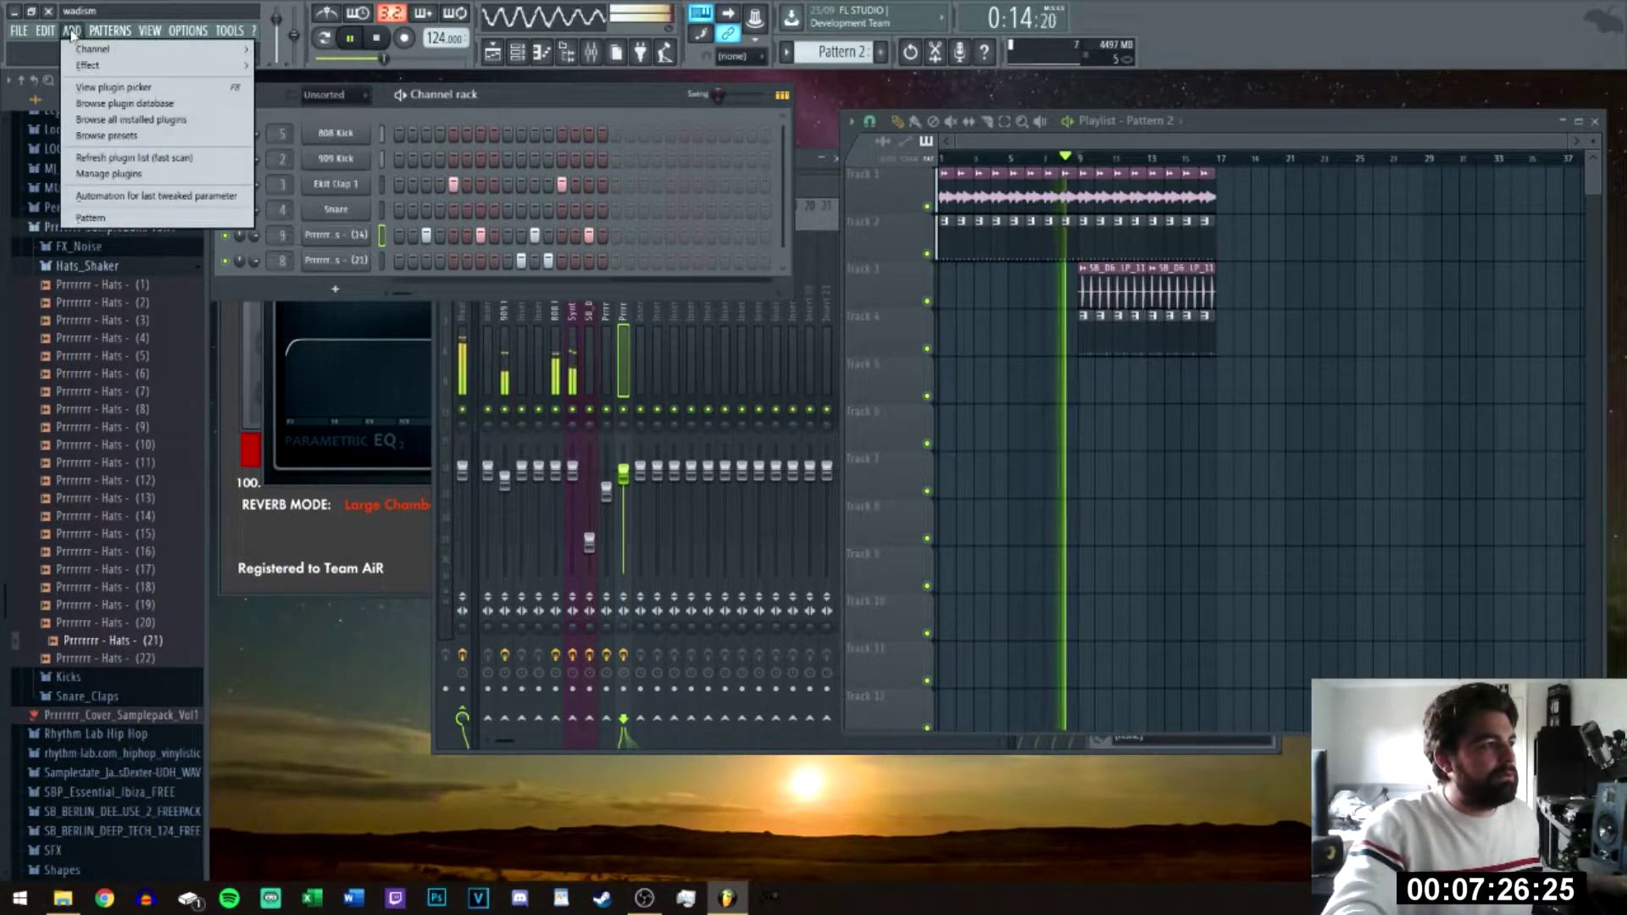
{"action": "mouse_move", "coordinate": [128, 48]}
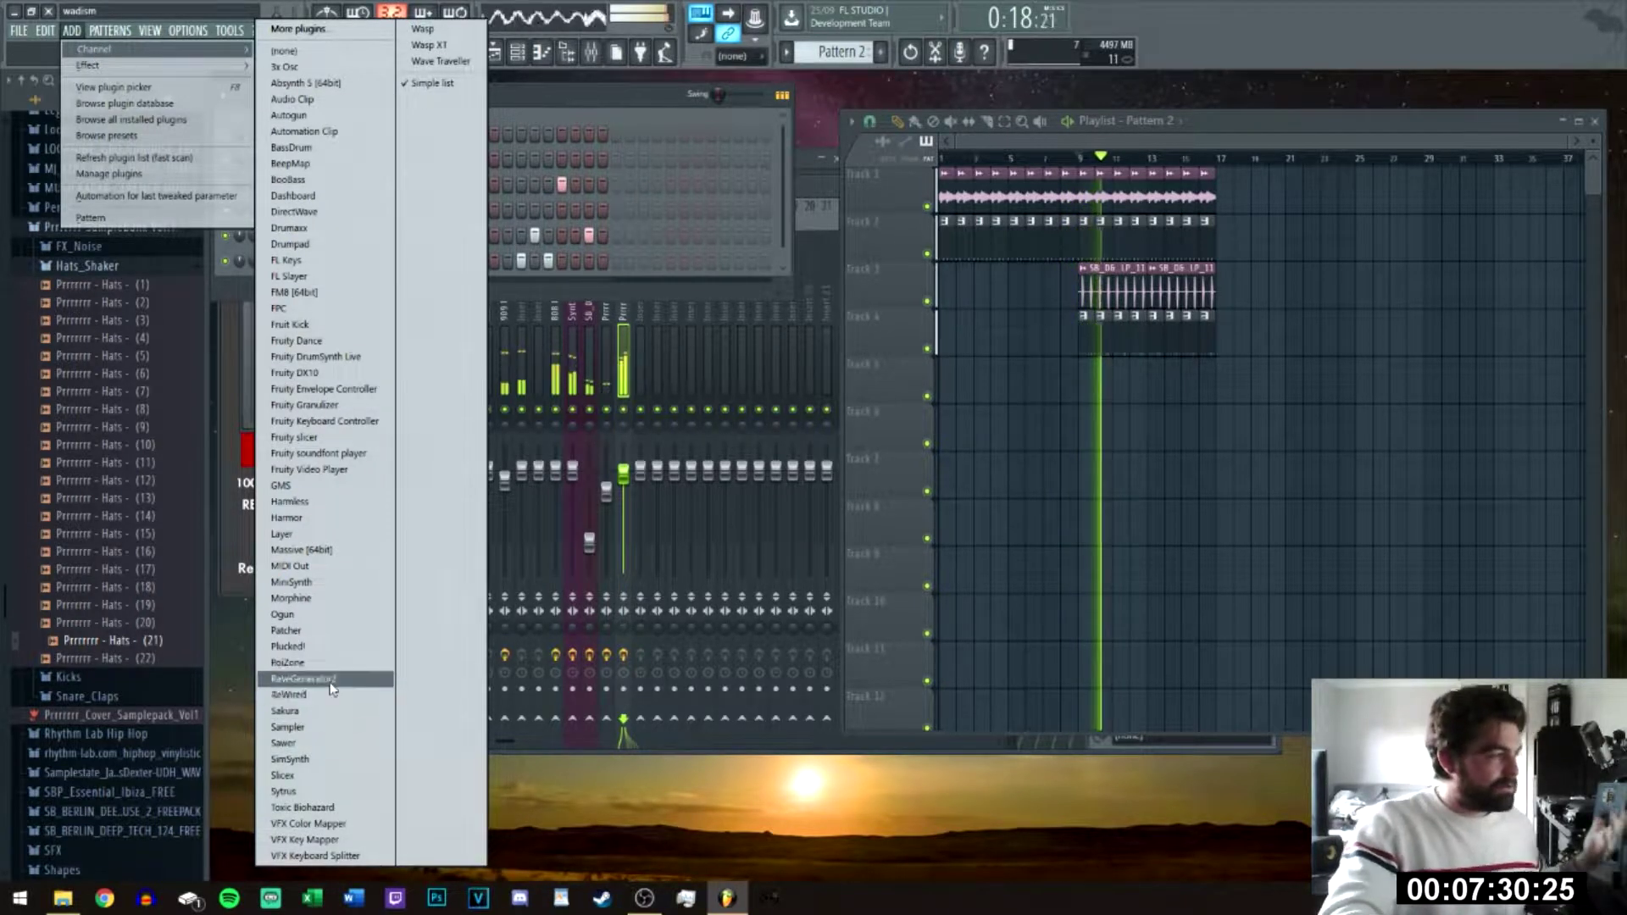
{"action": "left_click", "coordinate": [320, 550]}
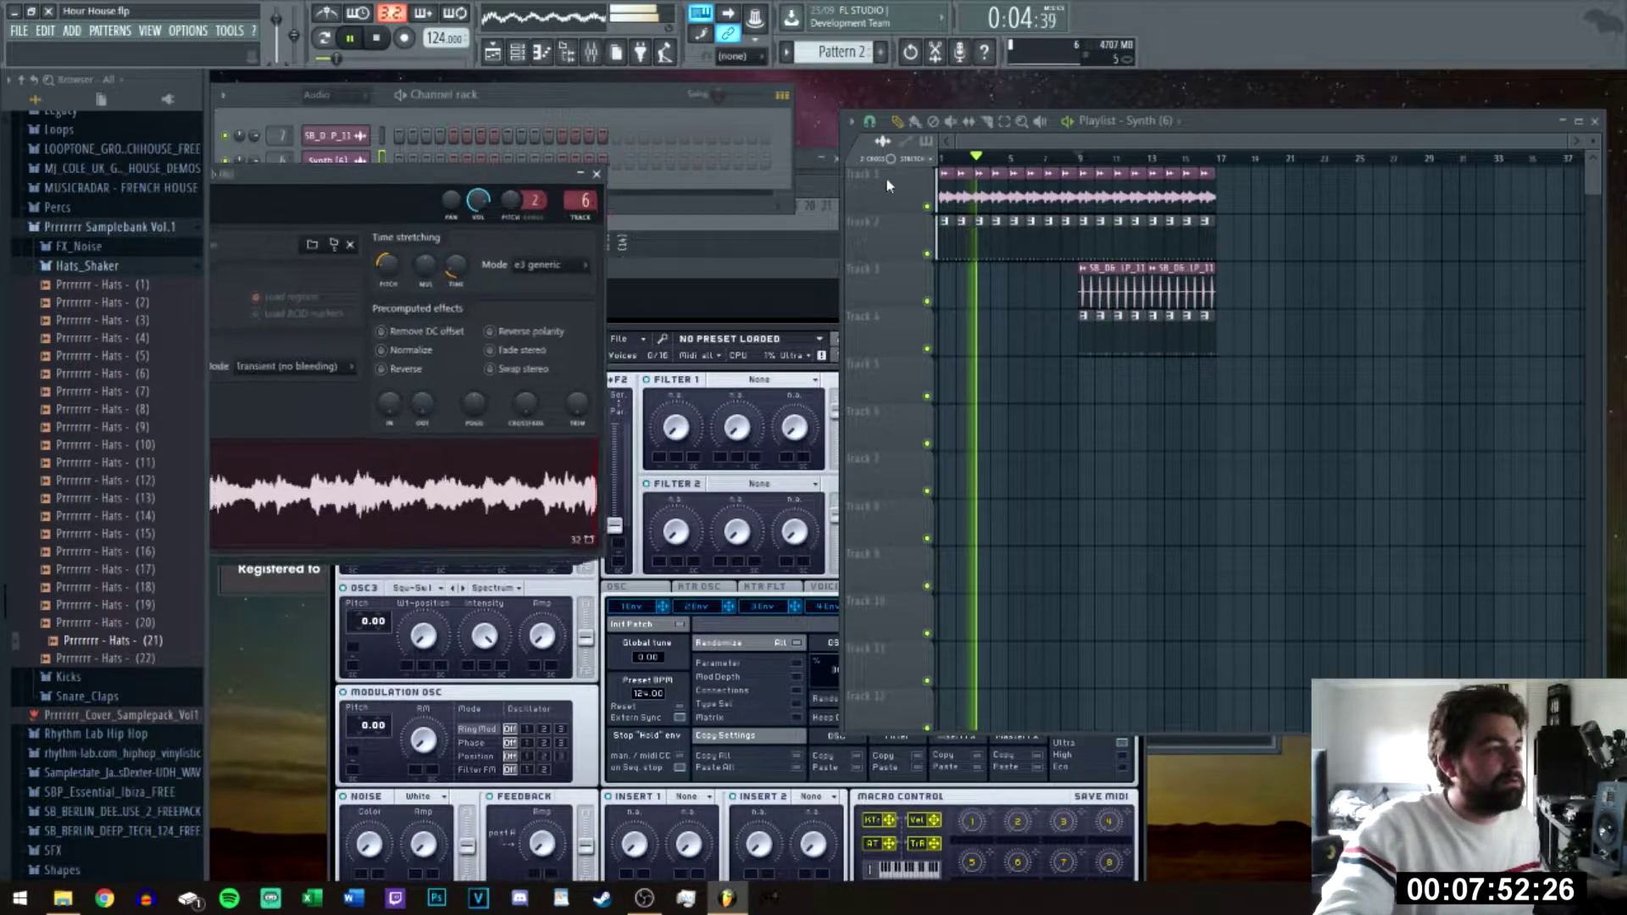
Step: Create an automation clip for the Synth (6) channel volume and close the channel's settings
{"action": "left_click_drag", "start_coordinate": [438, 178], "coordinate": [812, 164]}
{"action": "right_click", "coordinate": [822, 195]}
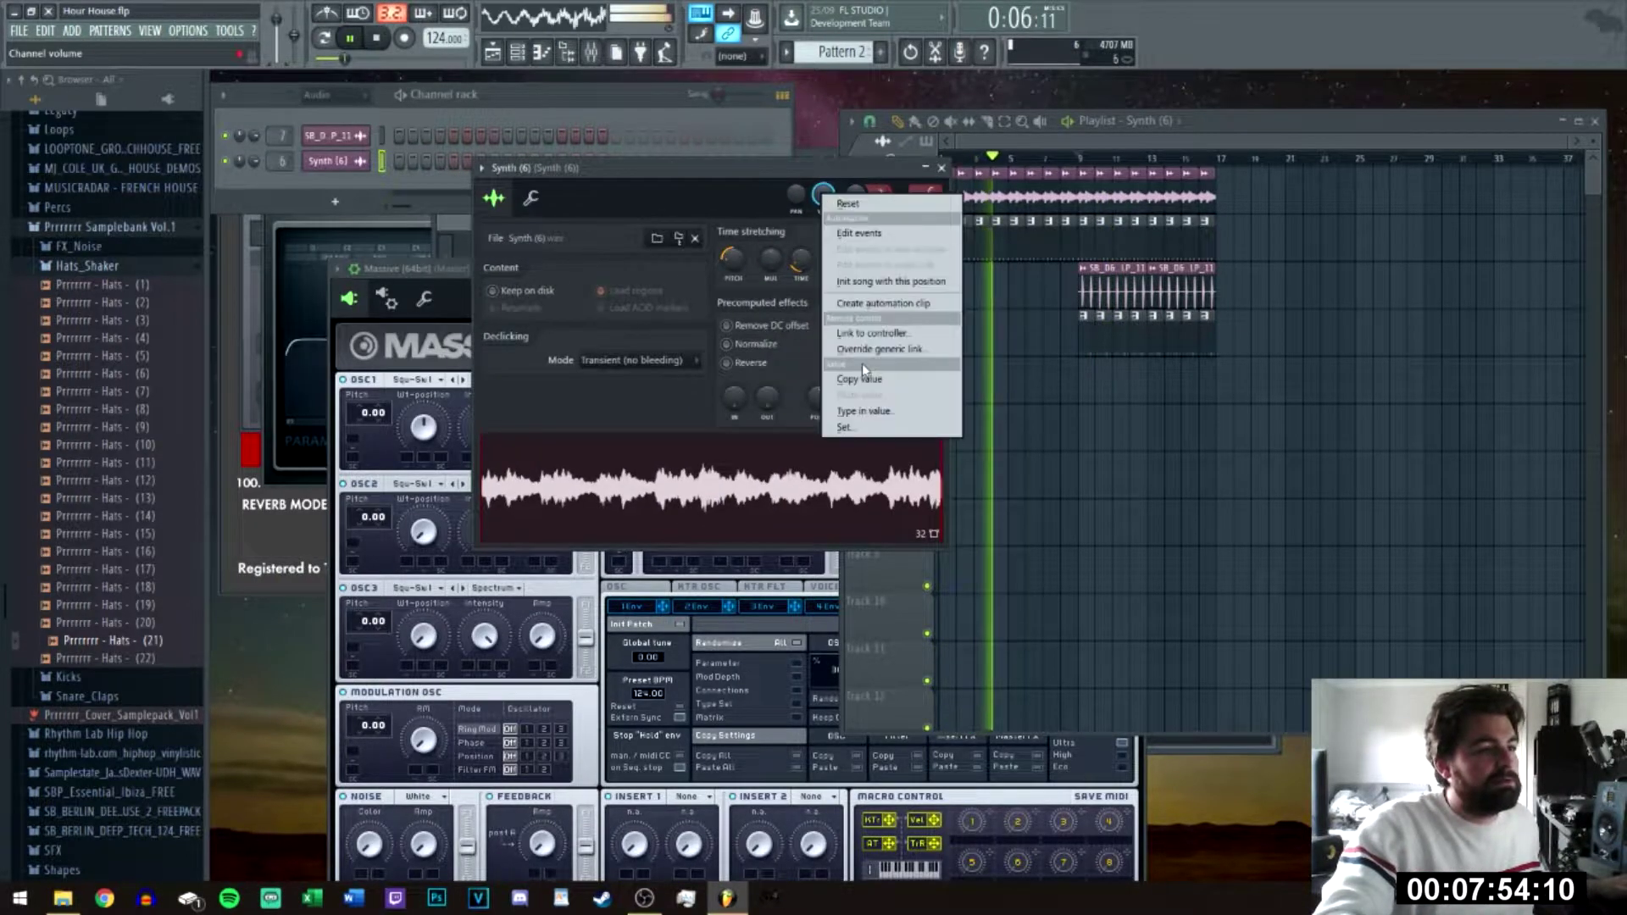
{"action": "left_click", "coordinate": [881, 303]}
{"action": "left_click", "coordinate": [811, 168]}
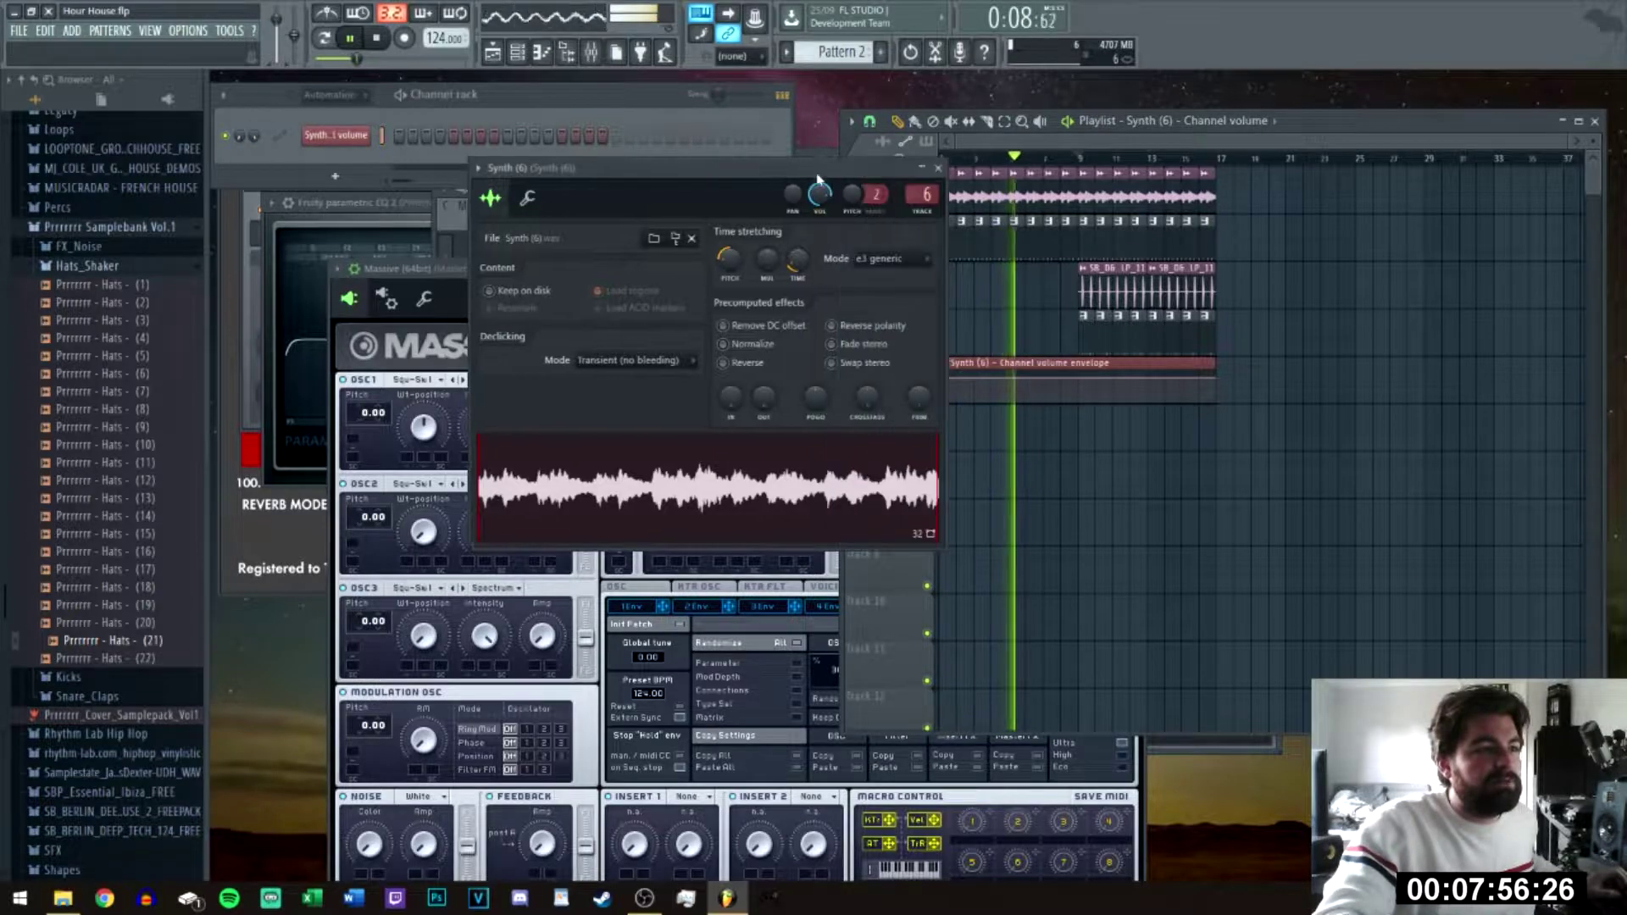
{"action": "left_click", "coordinate": [939, 168]}
Step: Slice the Synth (6) volume envelope on Track 5 down to a one-beat clip and delete the remainder
{"action": "left_click_drag", "start_coordinate": [1325, 501], "coordinate": [943, 170]}
{"action": "scroll", "coordinate": [953, 541], "scroll_direction": "up", "scroll_amount": 3}
{"action": "scroll", "coordinate": [963, 168], "scroll_direction": "up", "scroll_amount": 2}
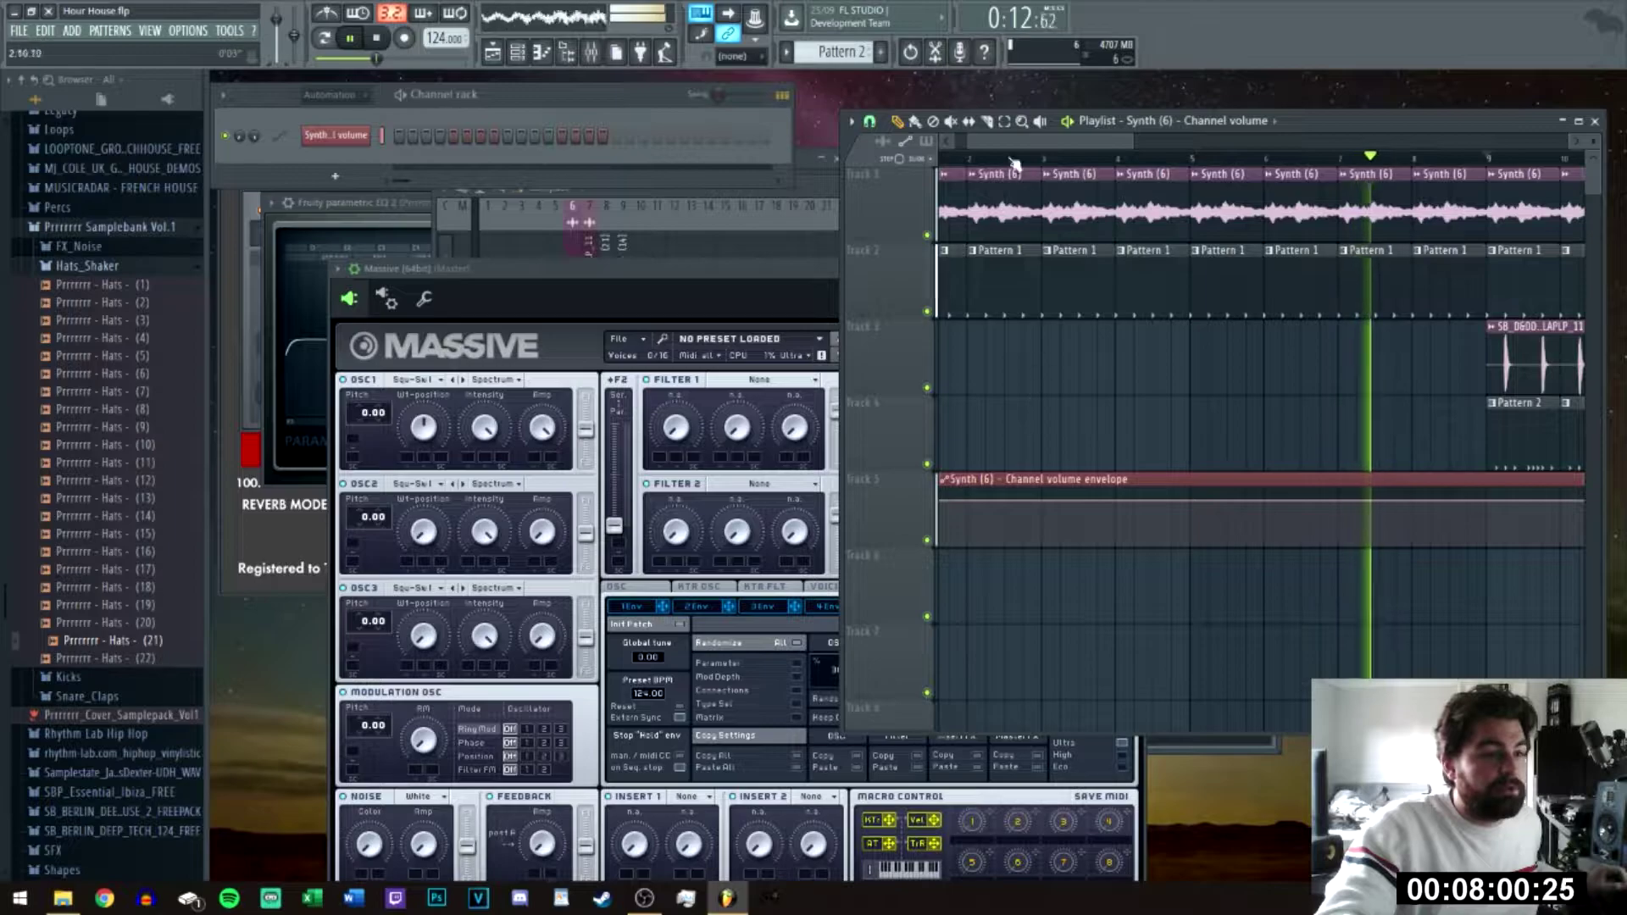
{"action": "left_click", "coordinate": [987, 122]}
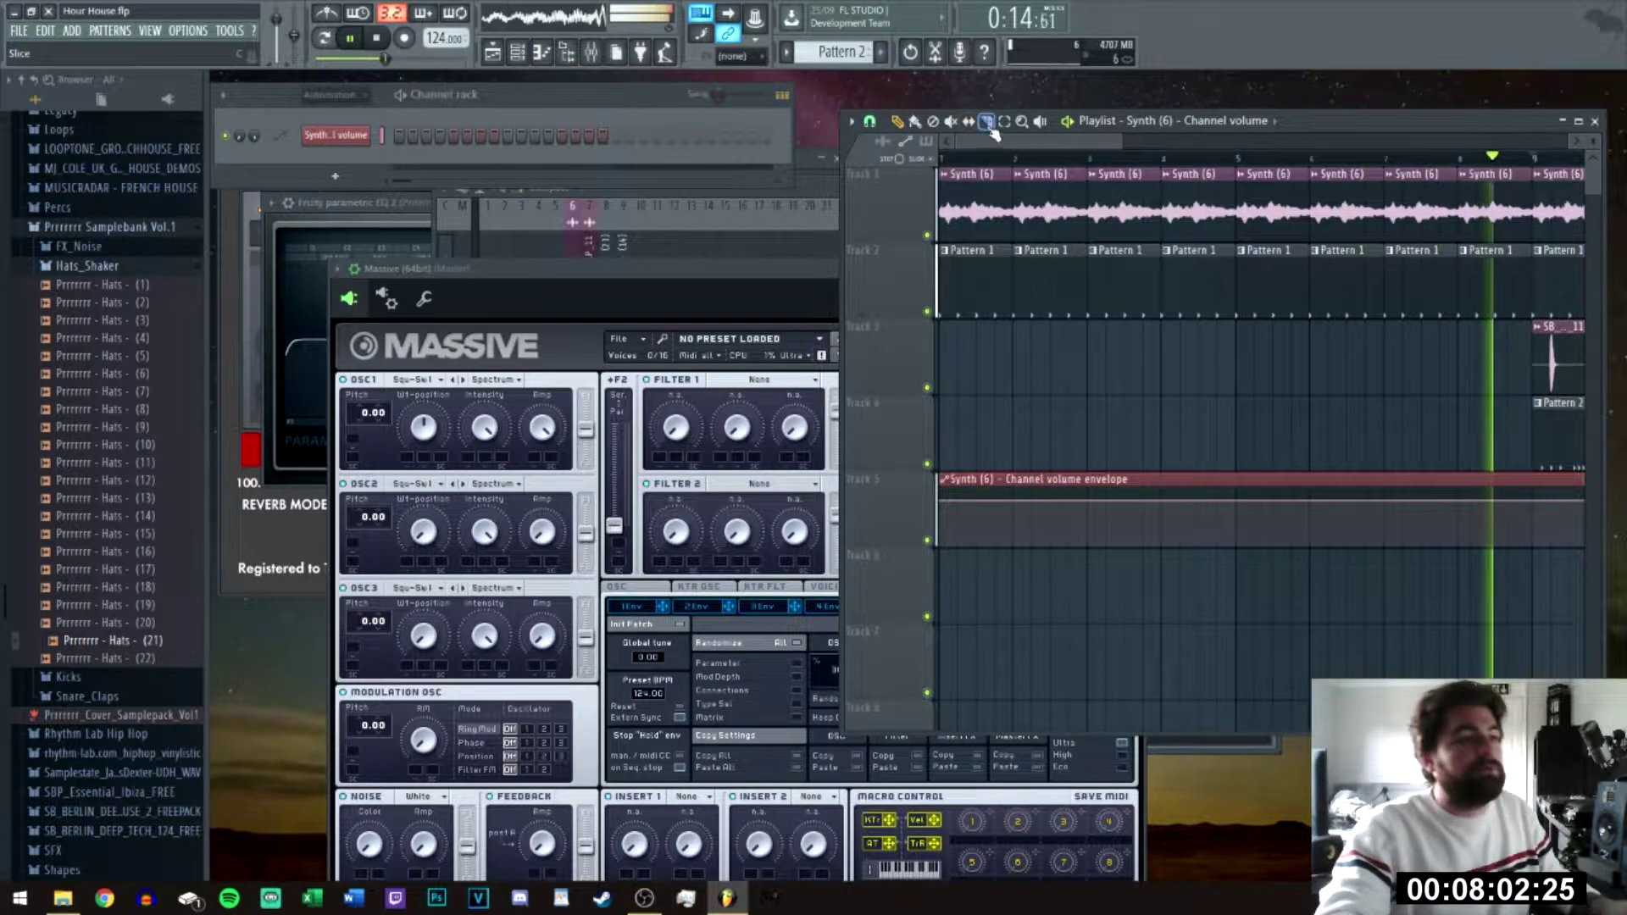
{"action": "left_click_drag", "start_coordinate": [1020, 466], "coordinate": [1017, 542]}
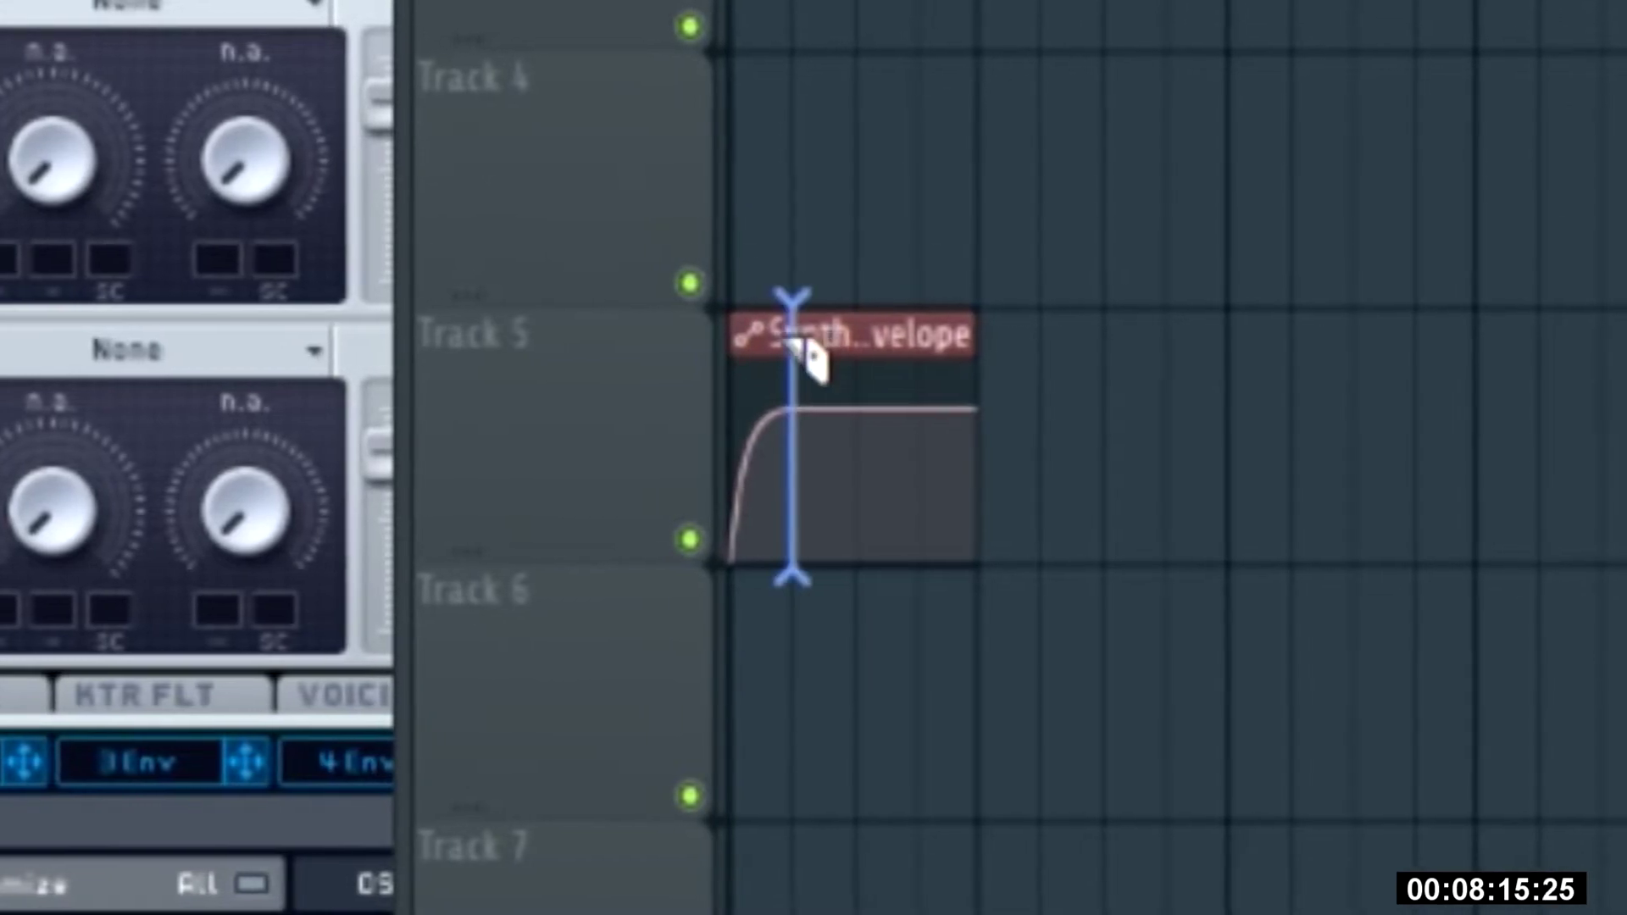
{"action": "left_click", "coordinate": [792, 343]}
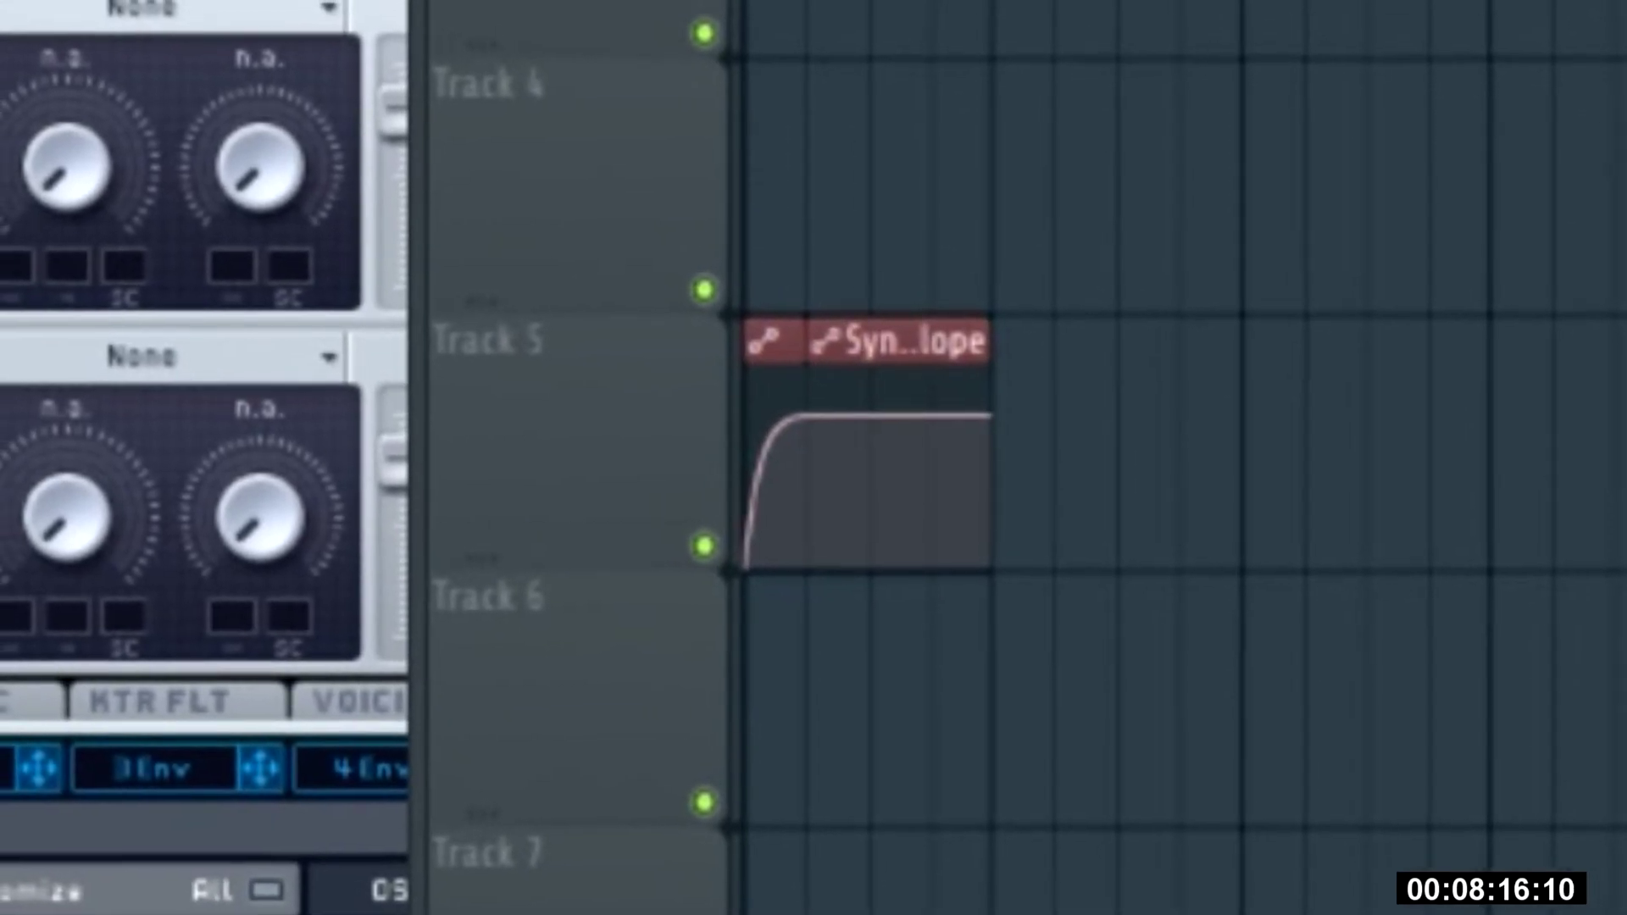
{"action": "right_click", "coordinate": [896, 483]}
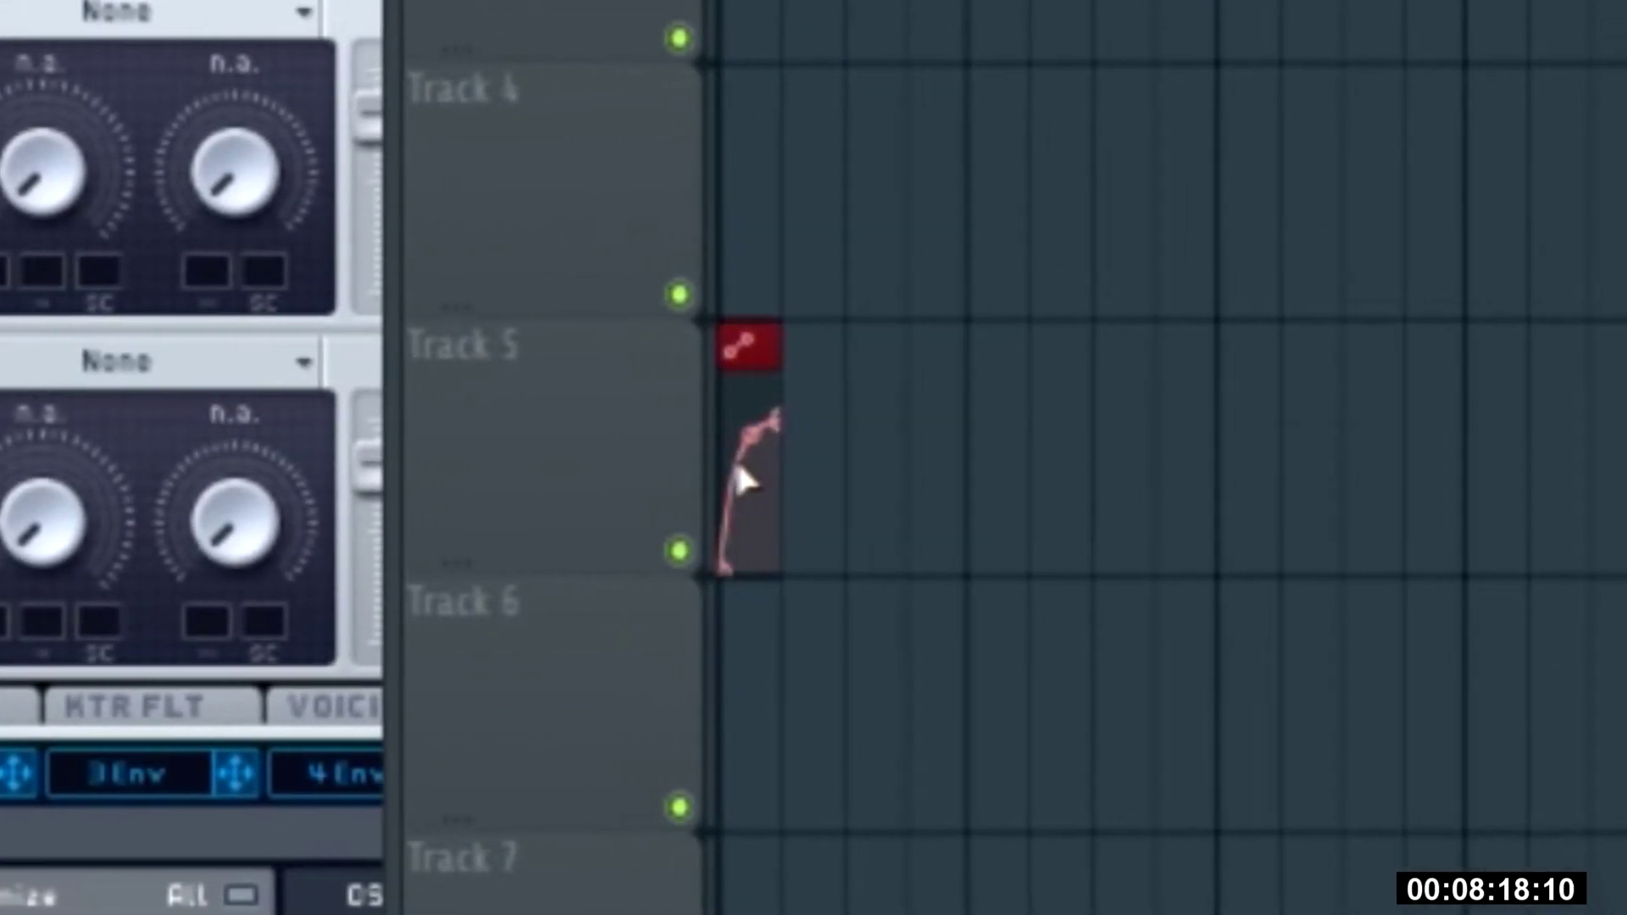
Step: Duplicate the one-beat volume envelope seven times along Track 5 to fill bars 1 and 2, and stop playback
{"action": "key", "text": "ctrl+b"}
{"action": "key", "text": "ctrl+b"}
{"action": "key", "text": "ctrl+b"}
{"action": "key", "text": "ctrl+b"}
{"action": "key", "text": "ctrl+b"}
{"action": "key", "text": "ctrl+b"}
{"action": "key", "text": "ctrl+b"}
{"action": "key", "text": "space"}
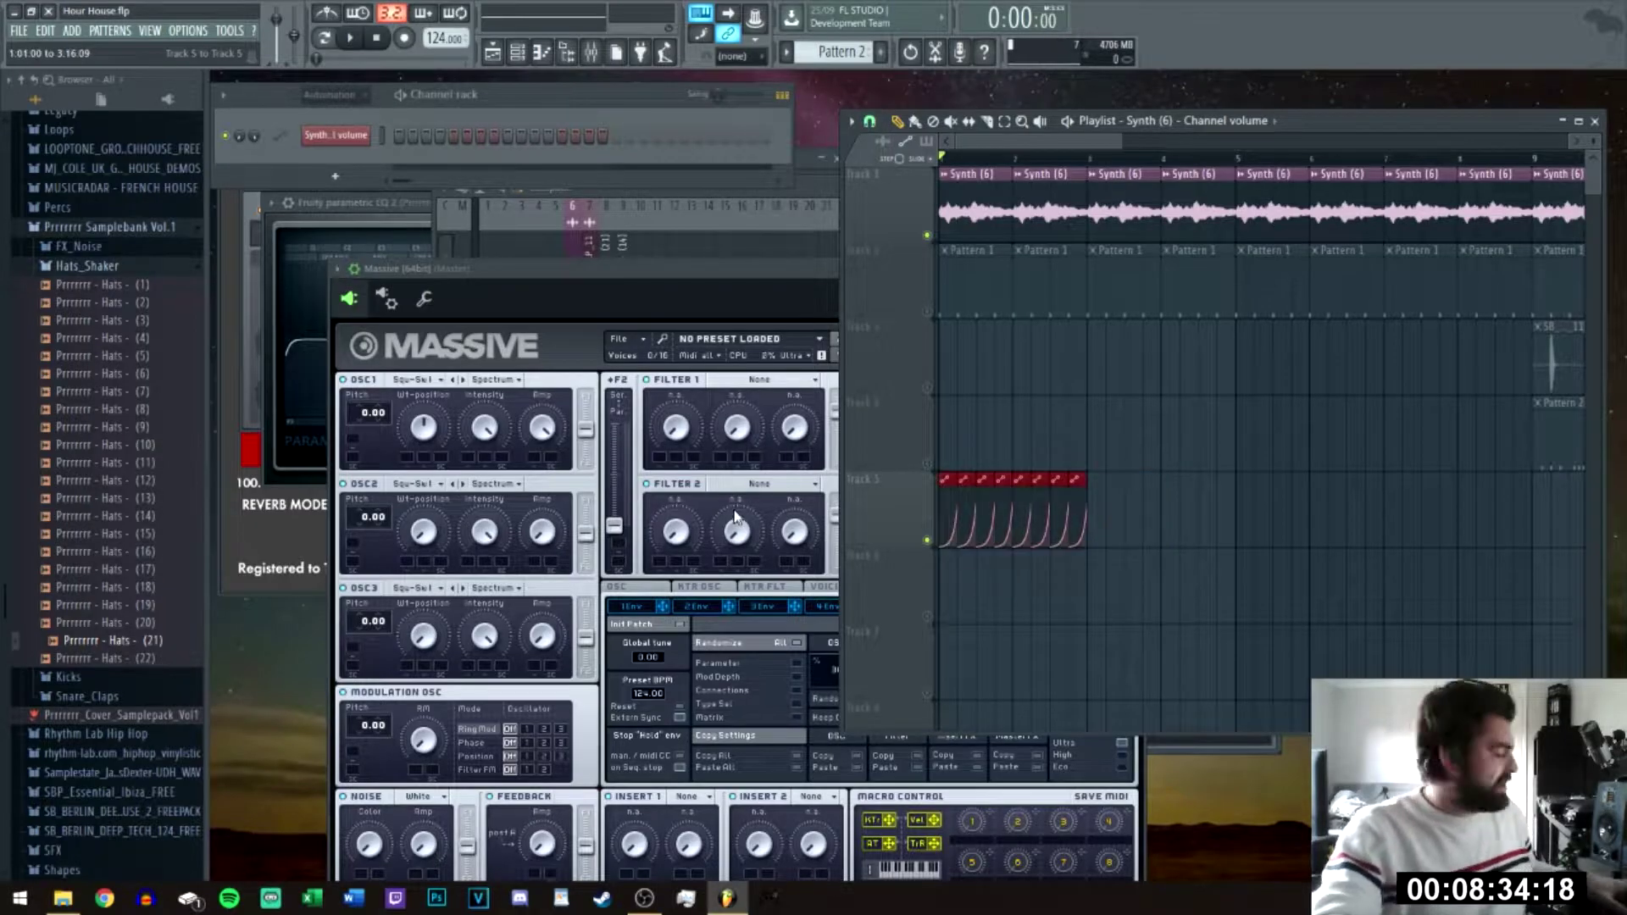
Step: Repeat the two-bar run of volume envelope clips three more times along Track 5
{"action": "key", "text": "ctrl+b"}
{"action": "key", "text": "ctrl+b"}
{"action": "key", "text": "ctrl+b"}
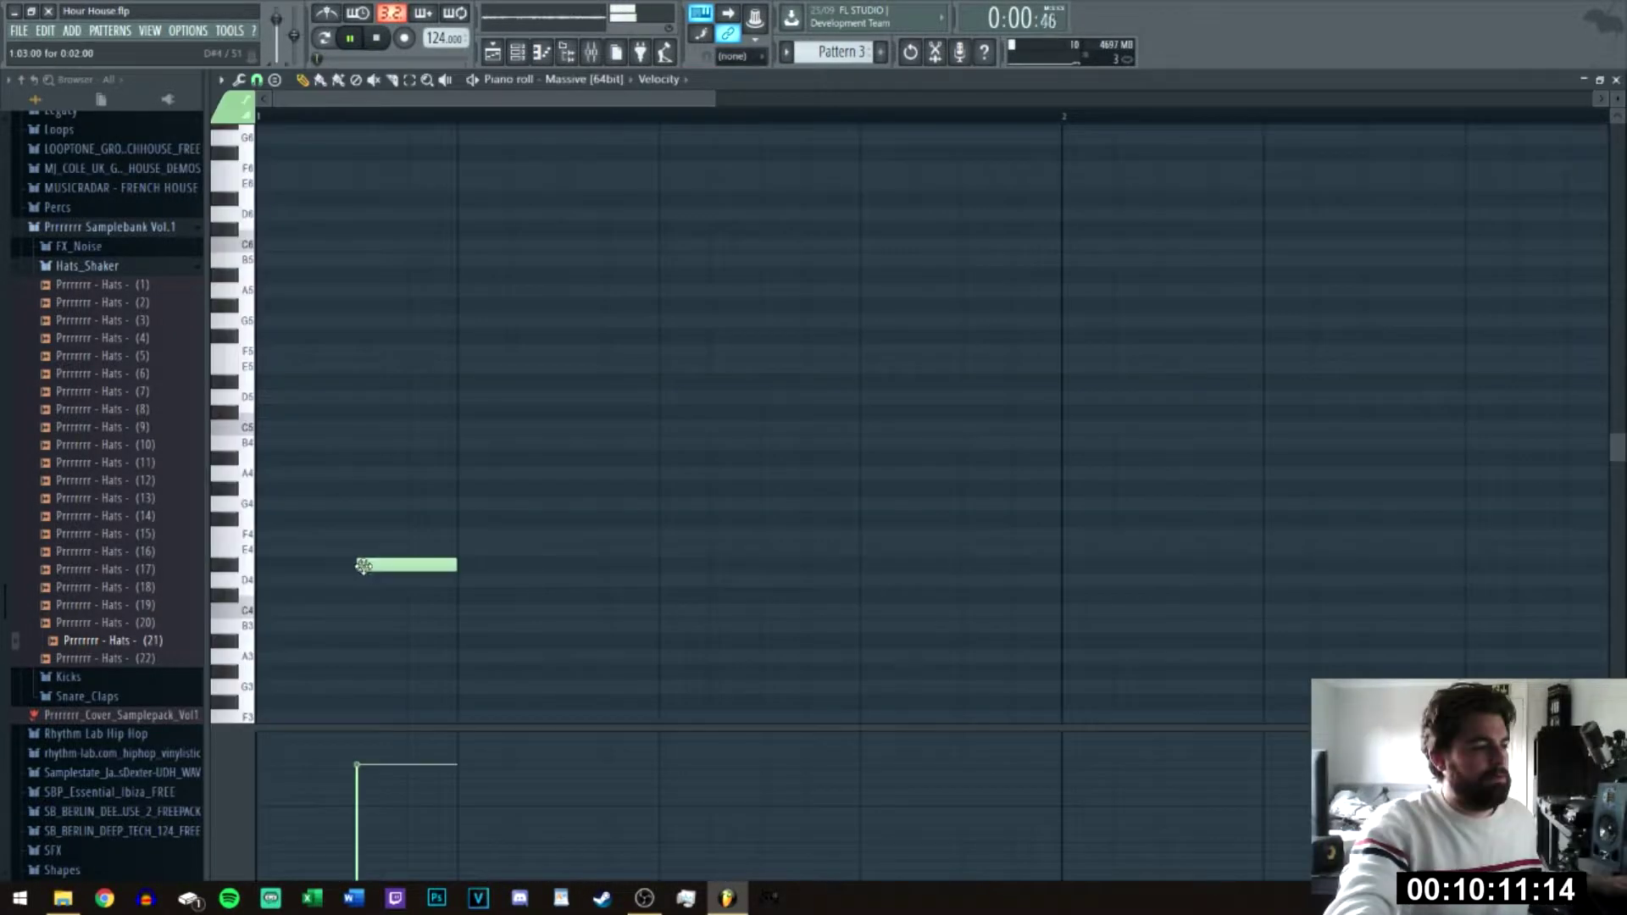
Step: Leave the Massive piano roll and assign the Massive channel to a free mixer track
{"action": "key", "text": "F7"}
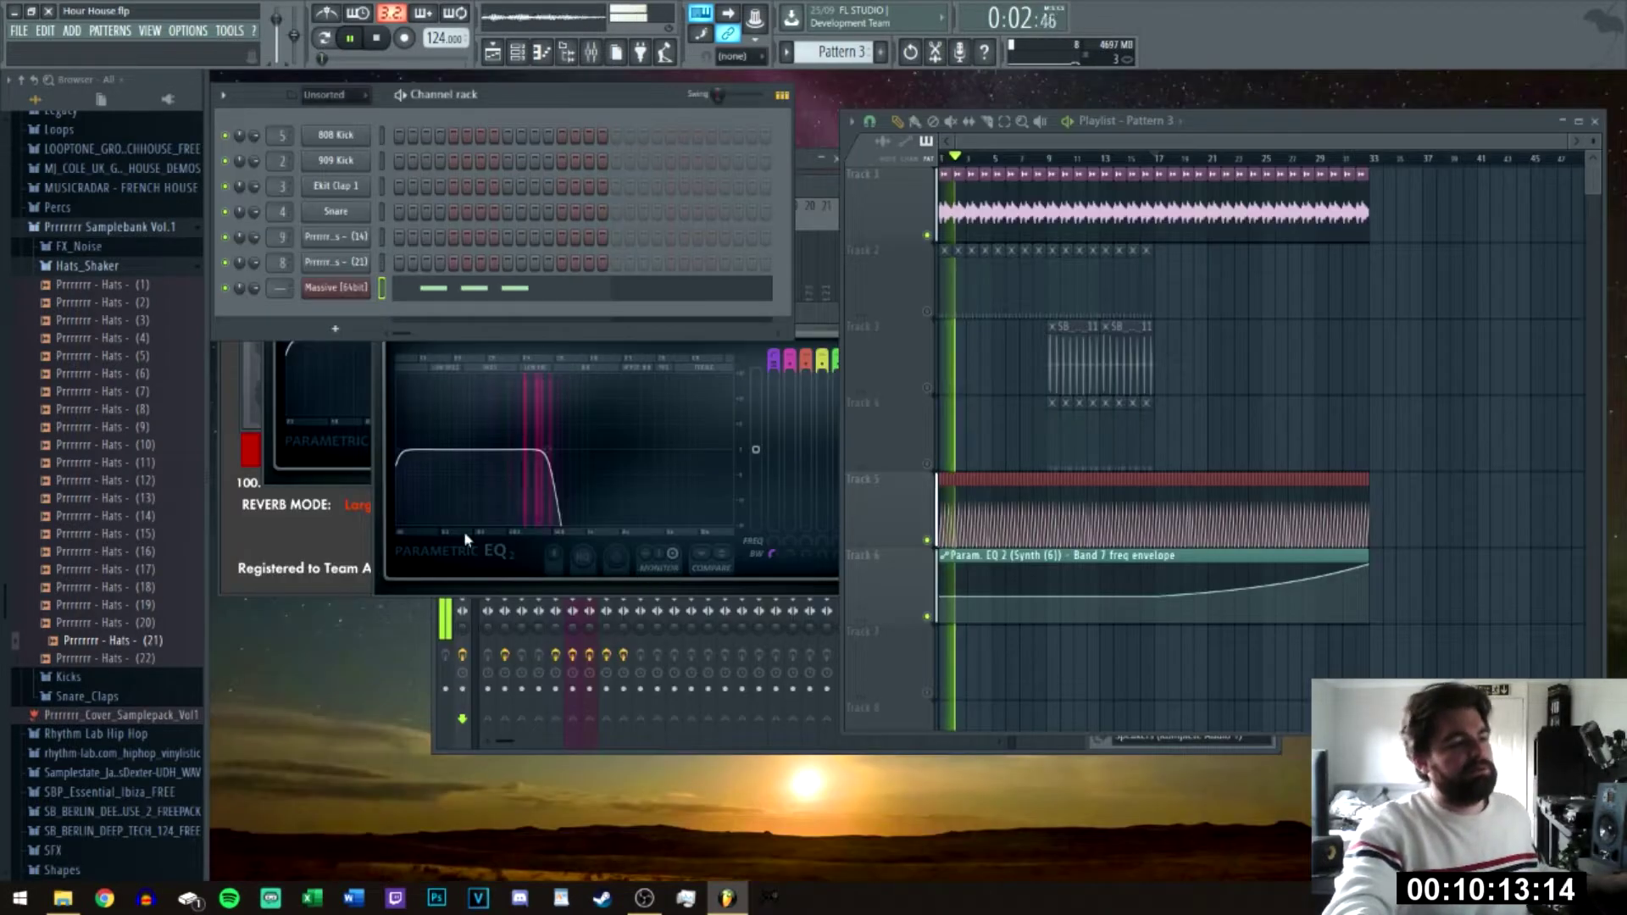
{"action": "left_click", "coordinate": [323, 289]}
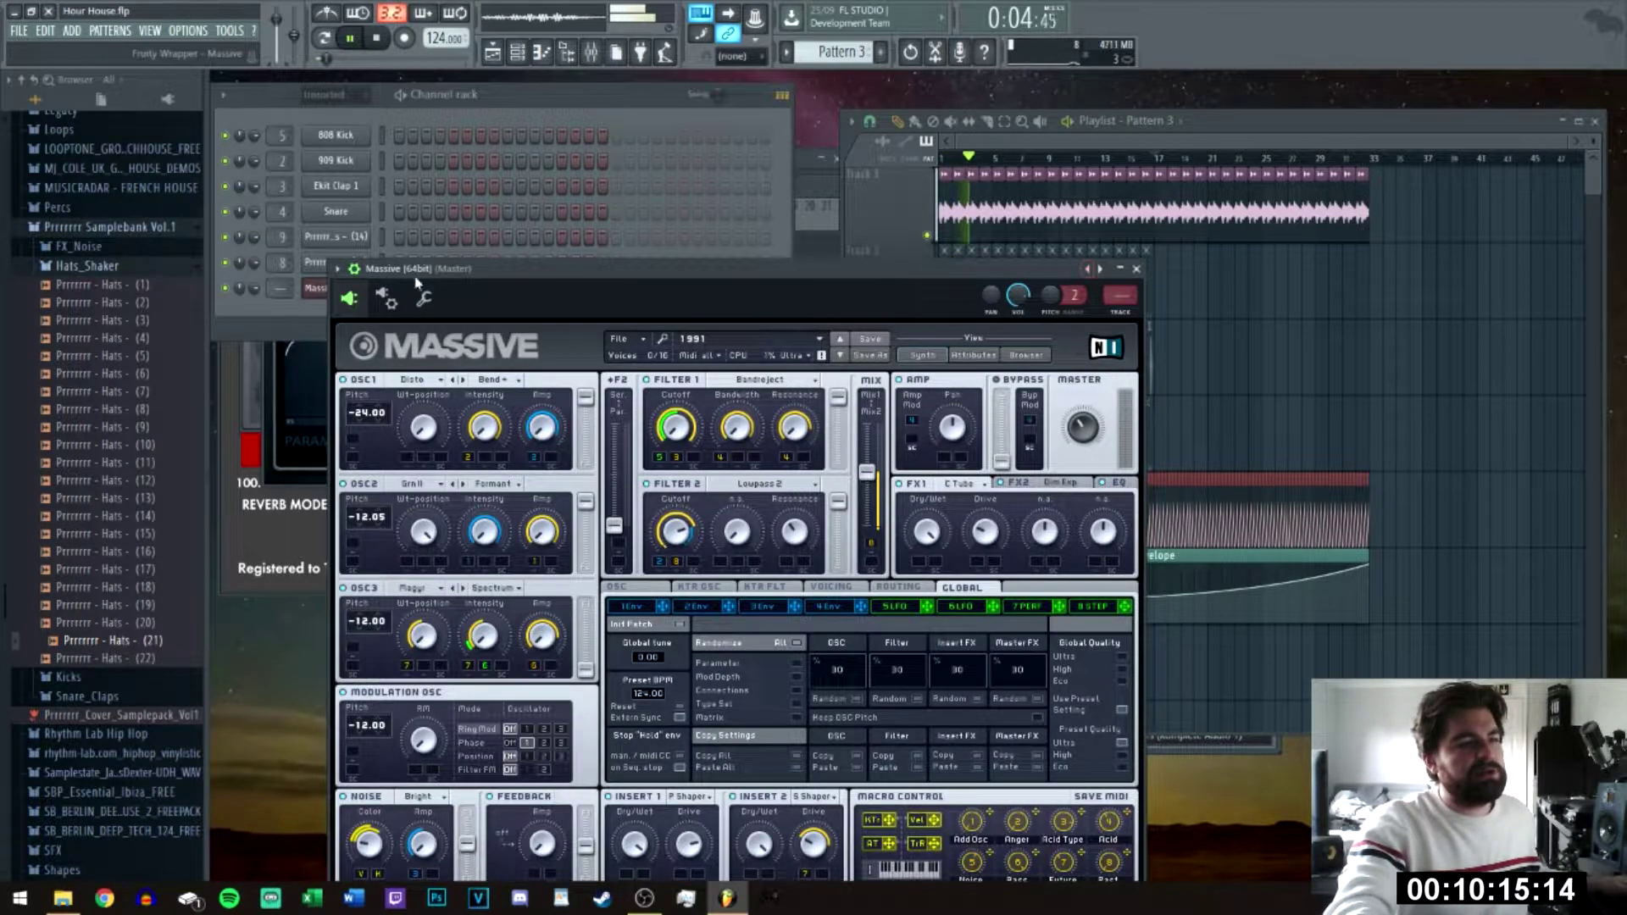
{"action": "left_click", "coordinate": [339, 270]}
{"action": "left_click", "coordinate": [576, 329]}
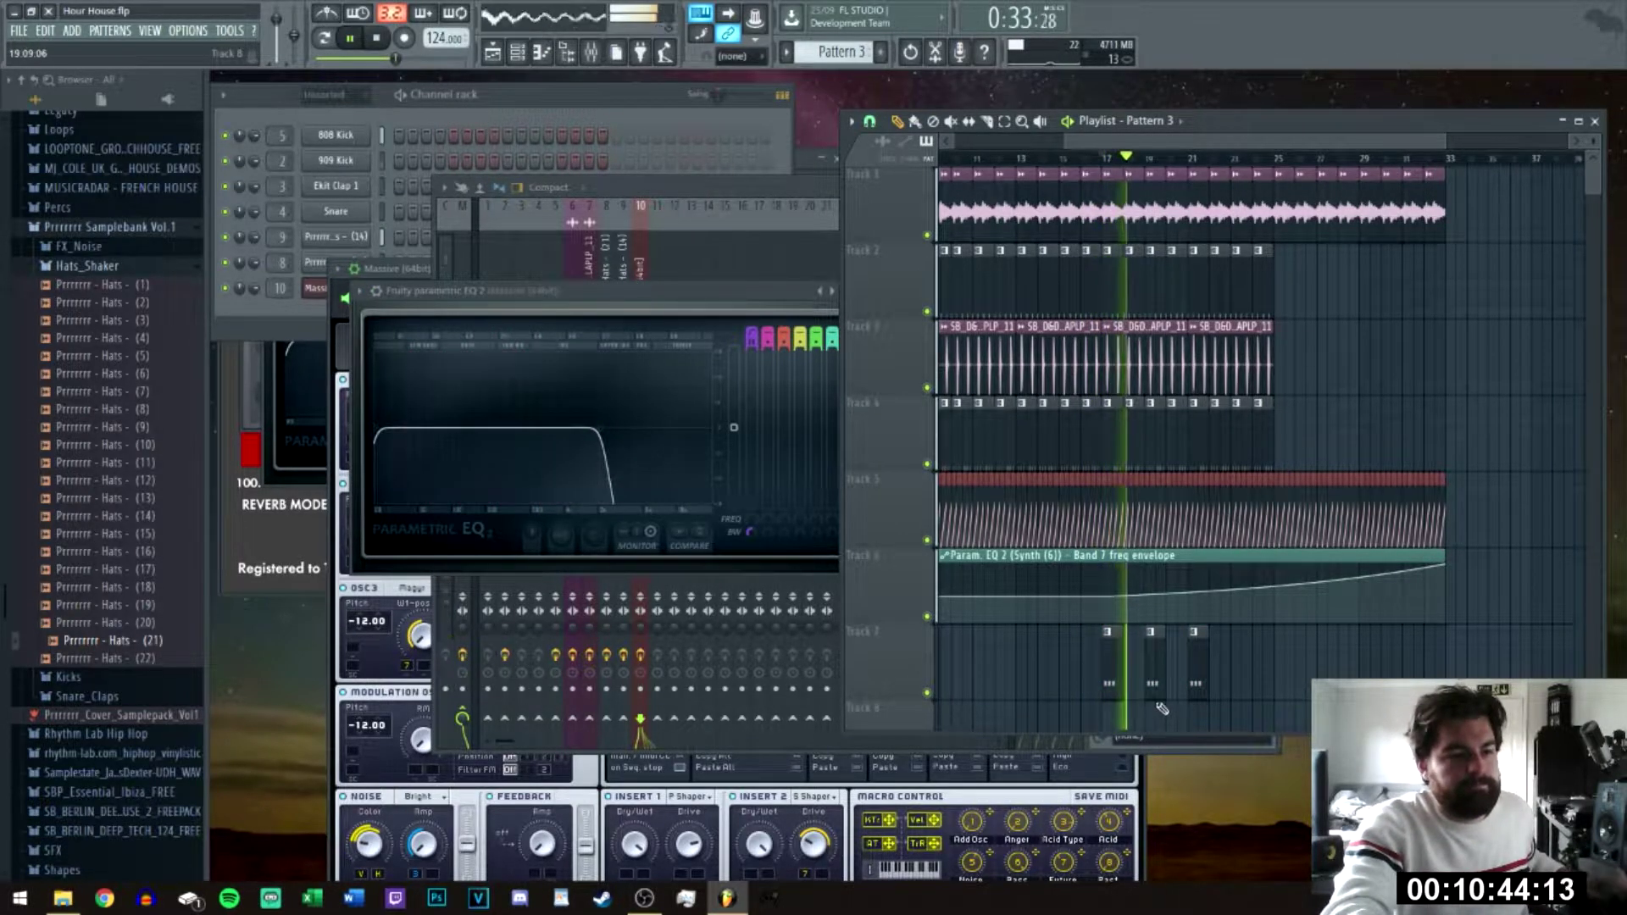
Step: Place another Pattern 3 clip on Track 7 at bar 23 and make it a unique pattern
{"action": "scroll", "coordinate": [1186, 593], "scroll_direction": "up", "scroll_amount": 3}
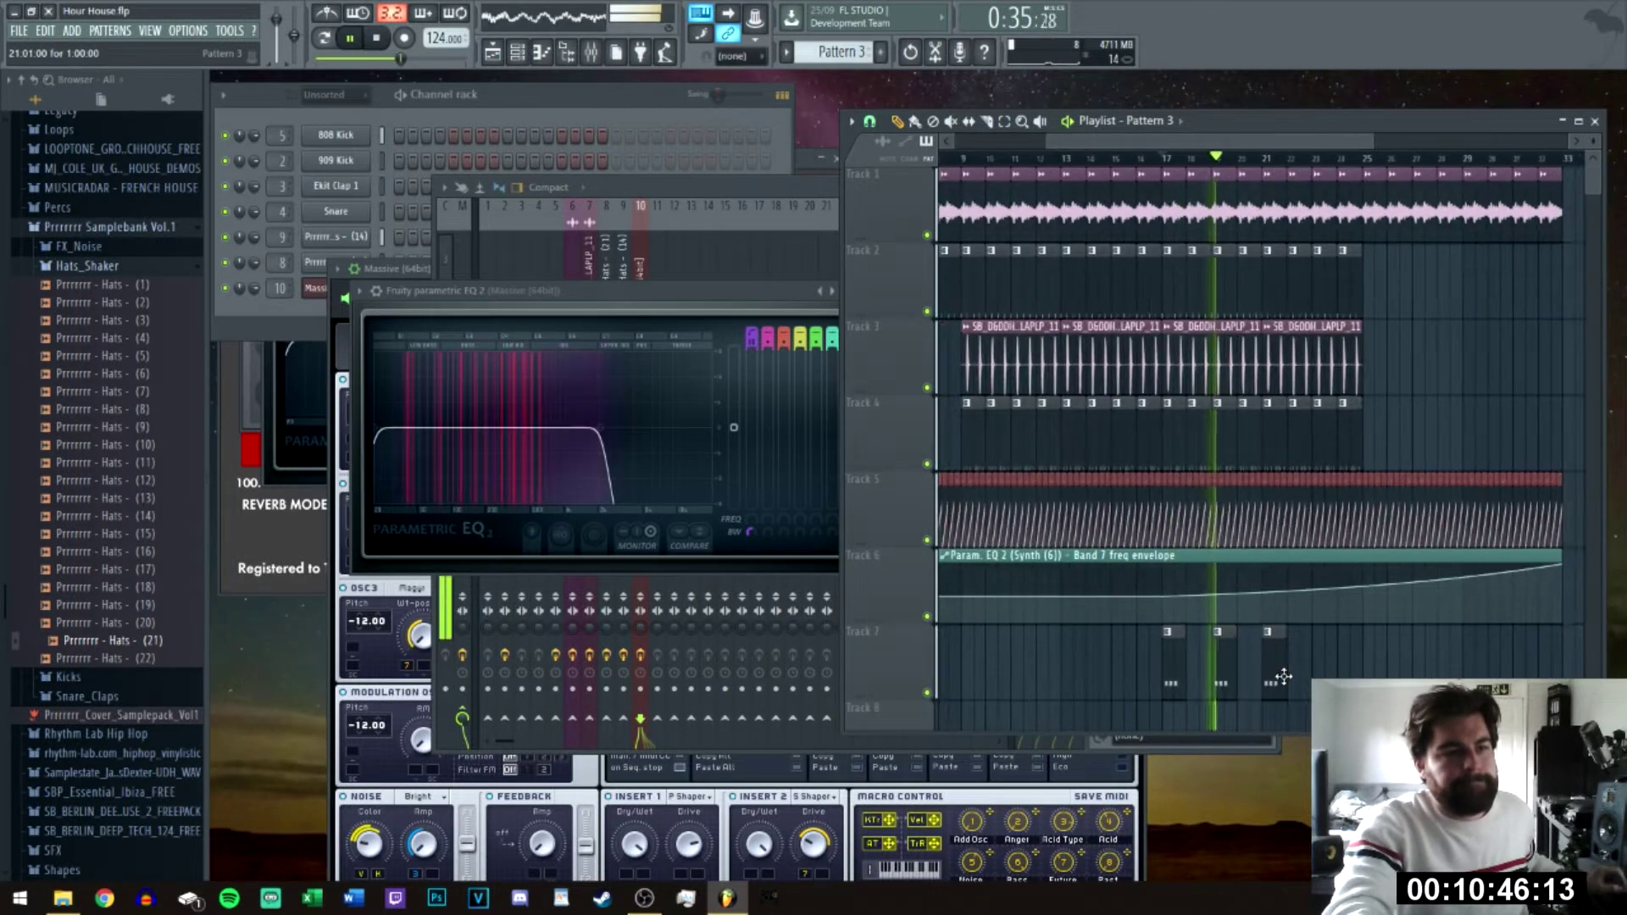
{"action": "scroll", "coordinate": [1187, 670], "scroll_direction": "down", "scroll_amount": 3}
{"action": "left_click", "coordinate": [1116, 661]}
{"action": "left_click", "coordinate": [1111, 632]}
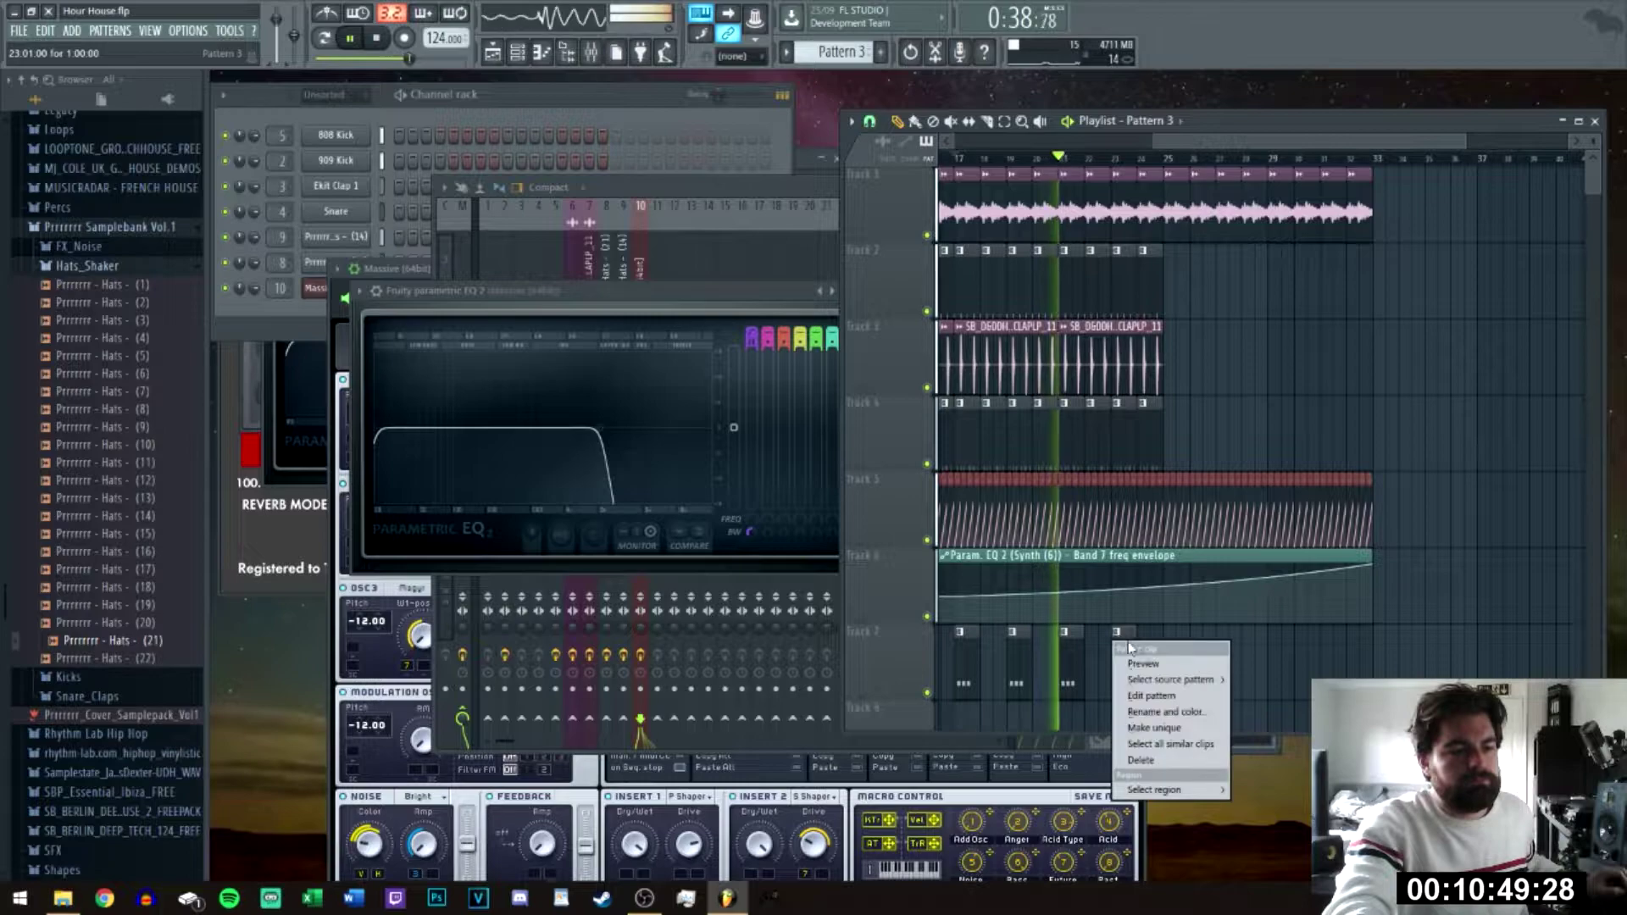
{"action": "left_click", "coordinate": [1169, 729]}
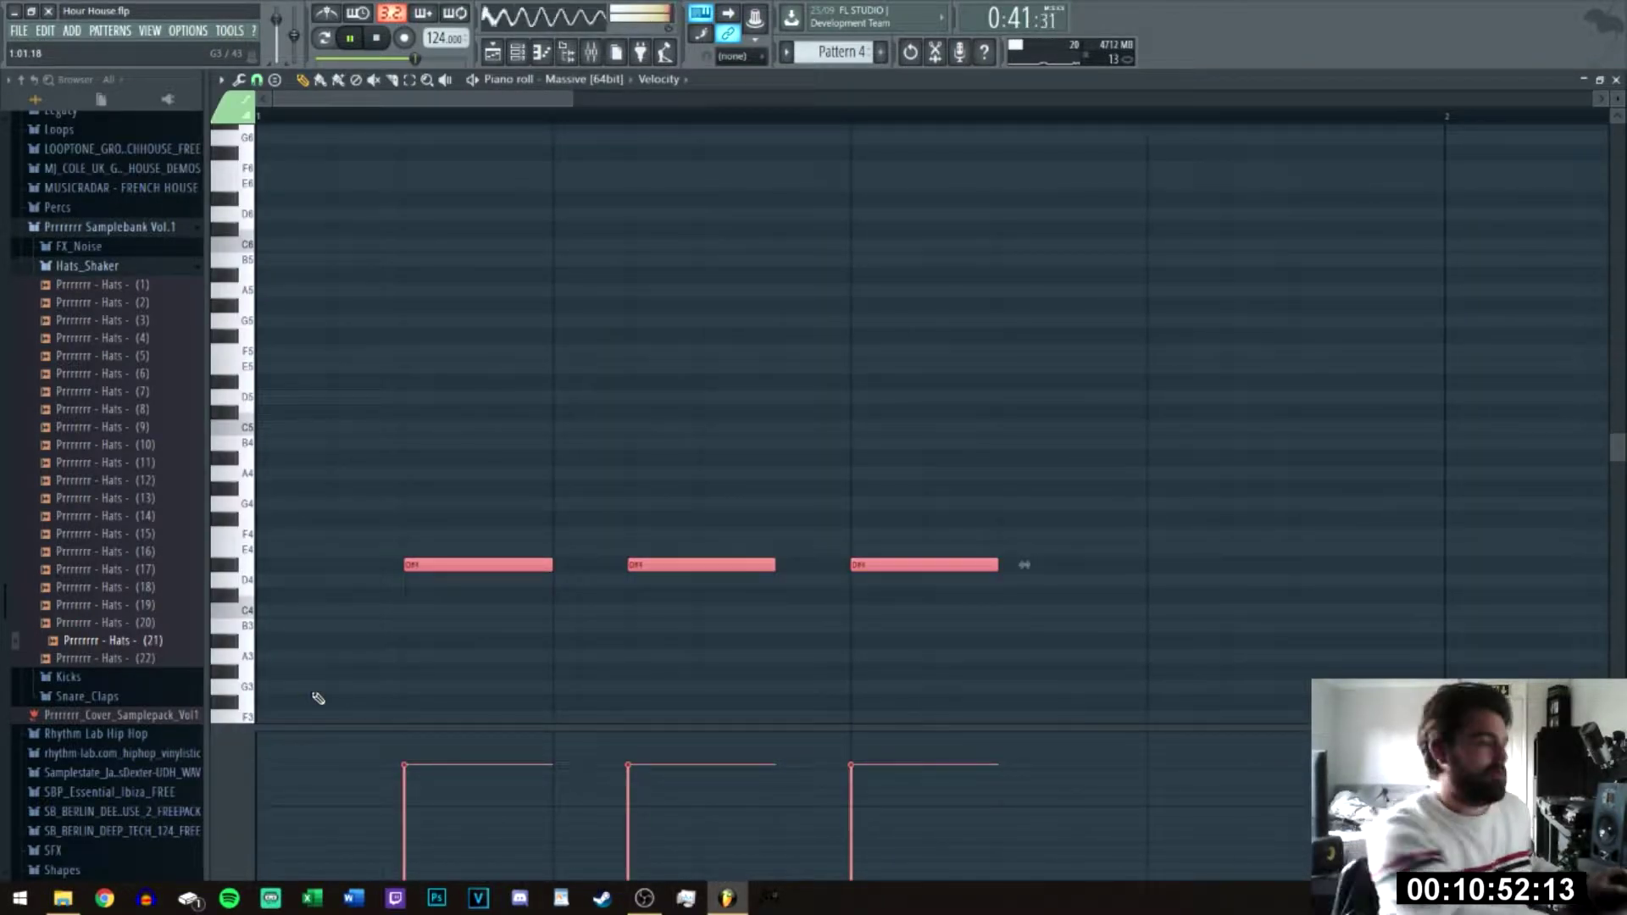
Step: Transpose the three Massive notes in Pattern 4 up three semitones to F#4
{"action": "key", "text": "Up"}
{"action": "key", "text": "Up"}
{"action": "key", "text": "Up"}
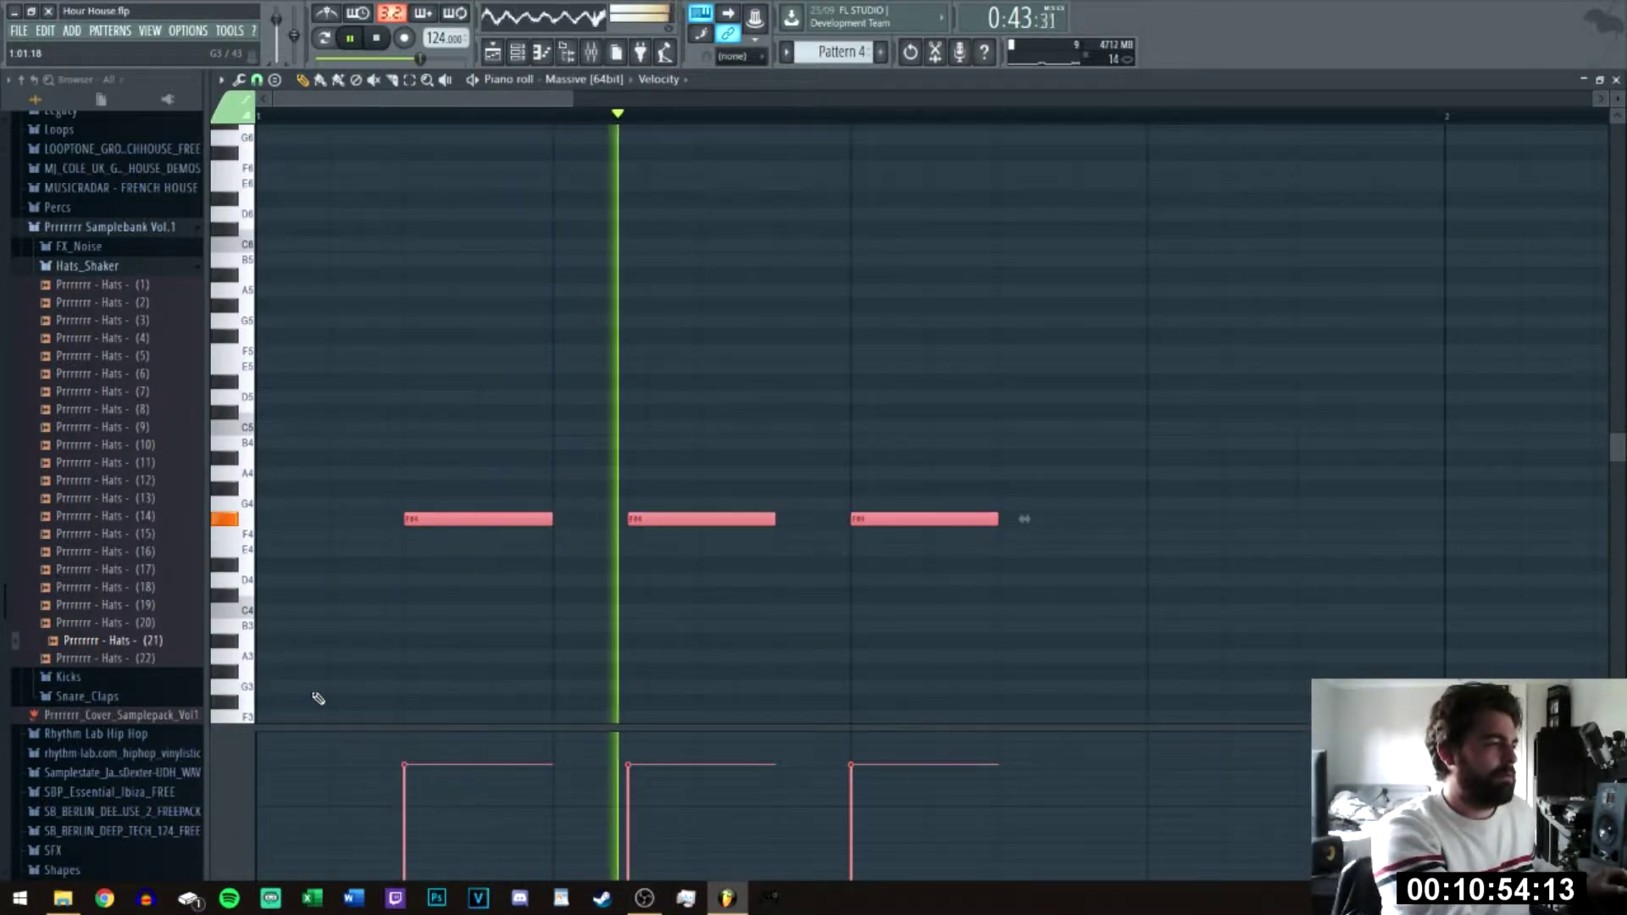
Step: Add three G#4 notes in bar 2 of Pattern 4 and draw closing notes after them
{"action": "key", "text": "space"}
{"action": "scroll", "coordinate": [664, 556], "scroll_direction": "down", "scroll_amount": 2}
{"action": "left_click", "coordinate": [858, 488]}
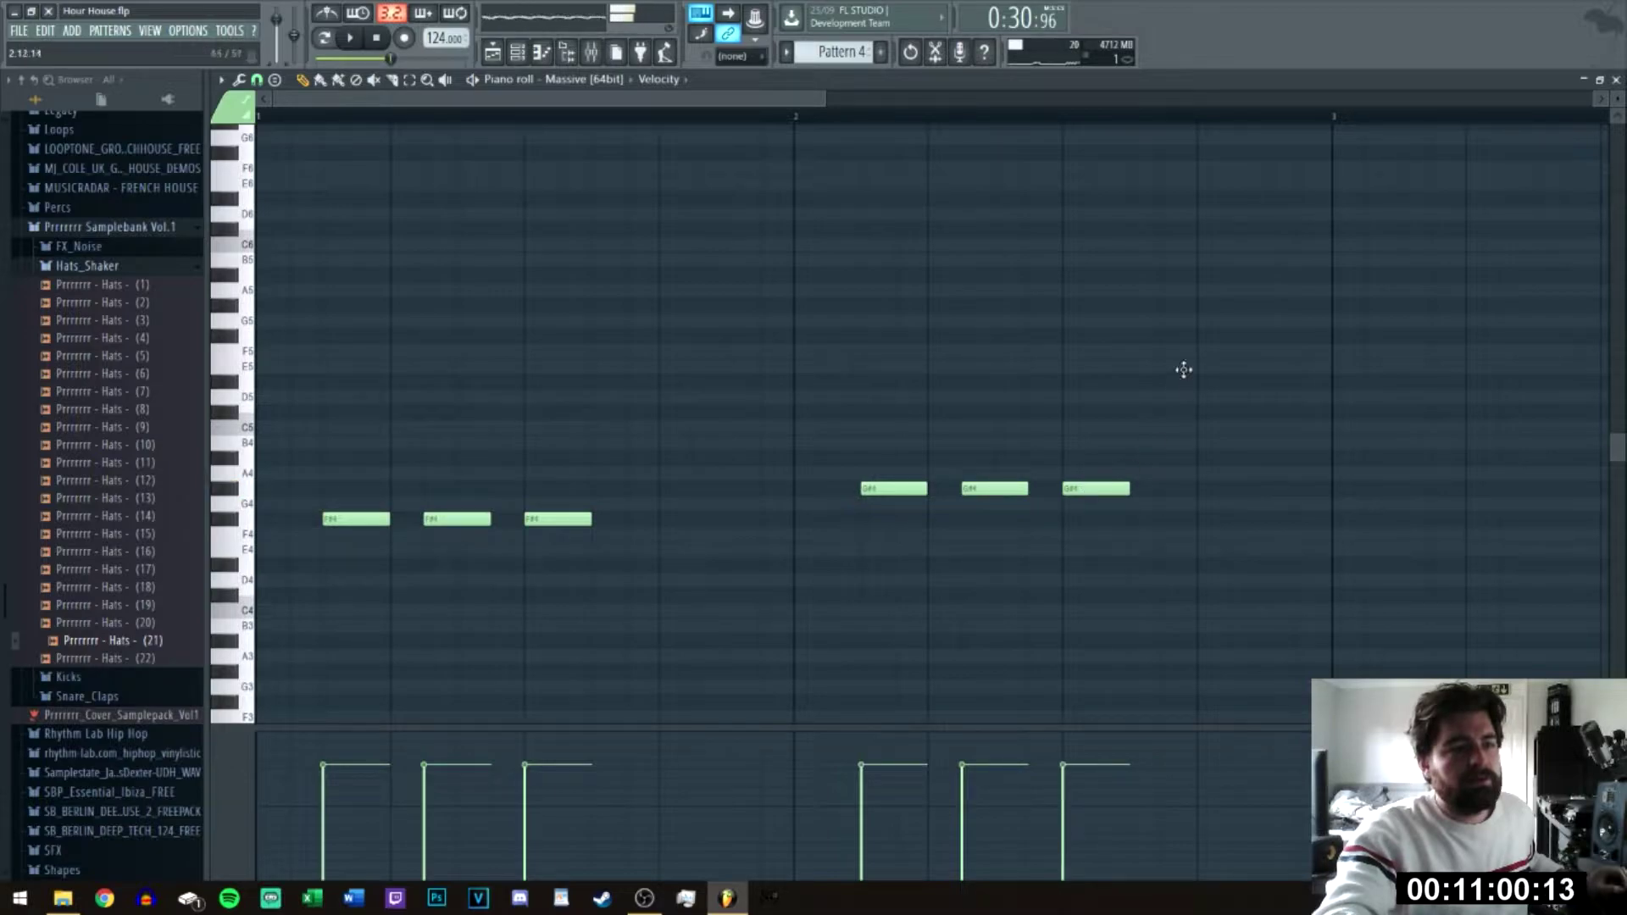
{"action": "left_click_drag", "start_coordinate": [1246, 452], "coordinate": [1266, 475]}
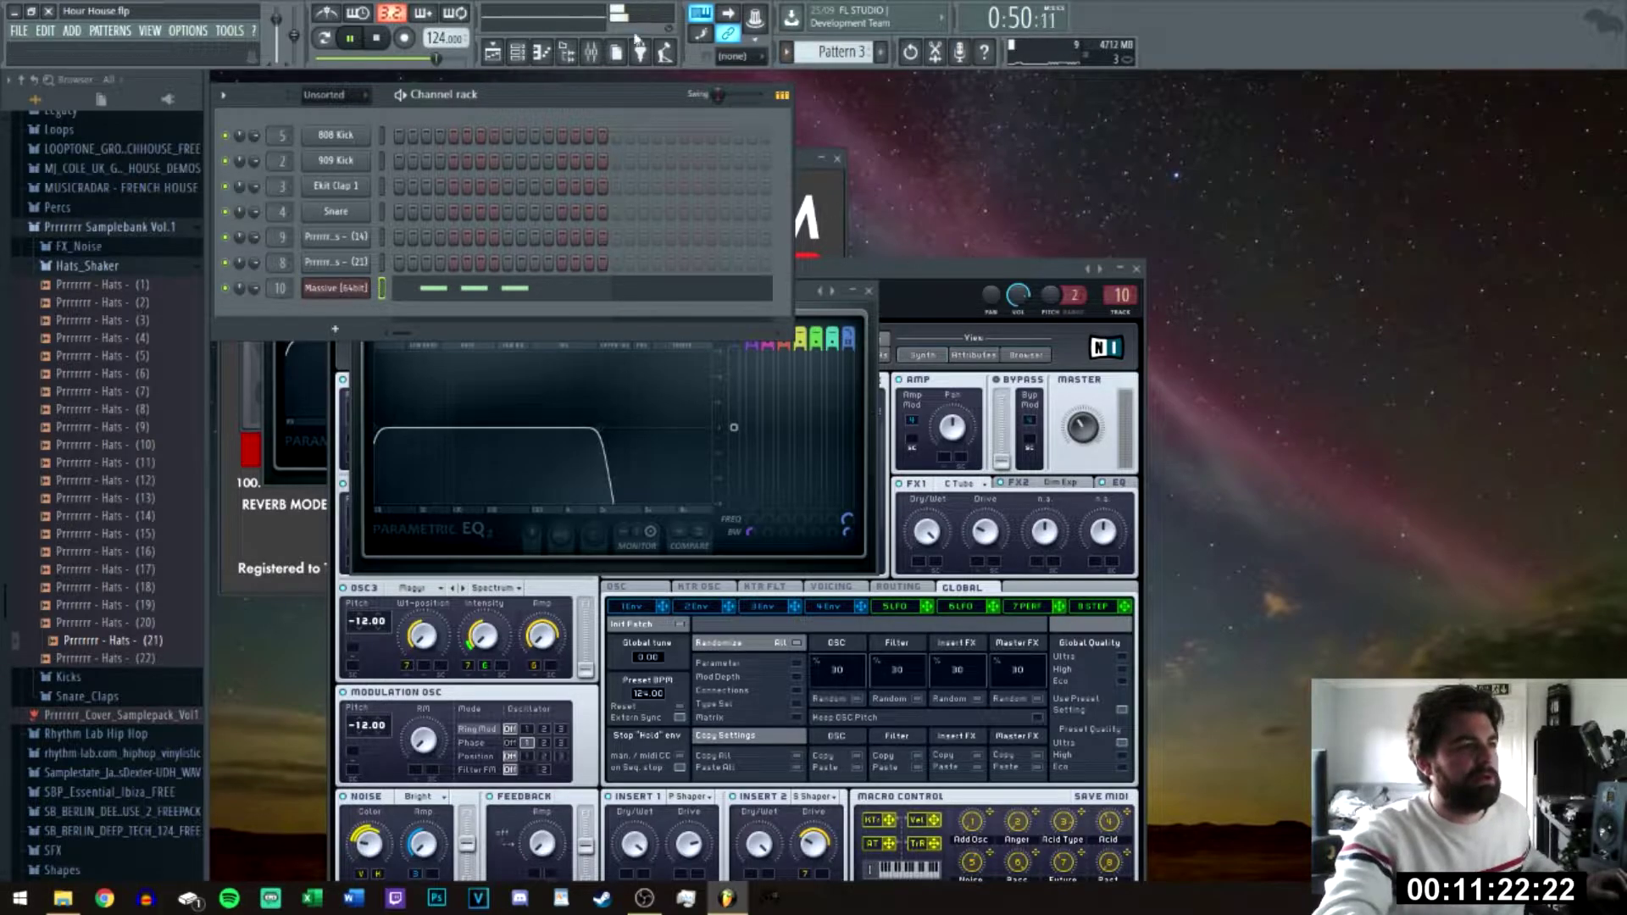
Step: Bring up the playlist and open the Pattern 4 clip on Track 7 for editing
{"action": "left_click", "coordinate": [494, 53]}
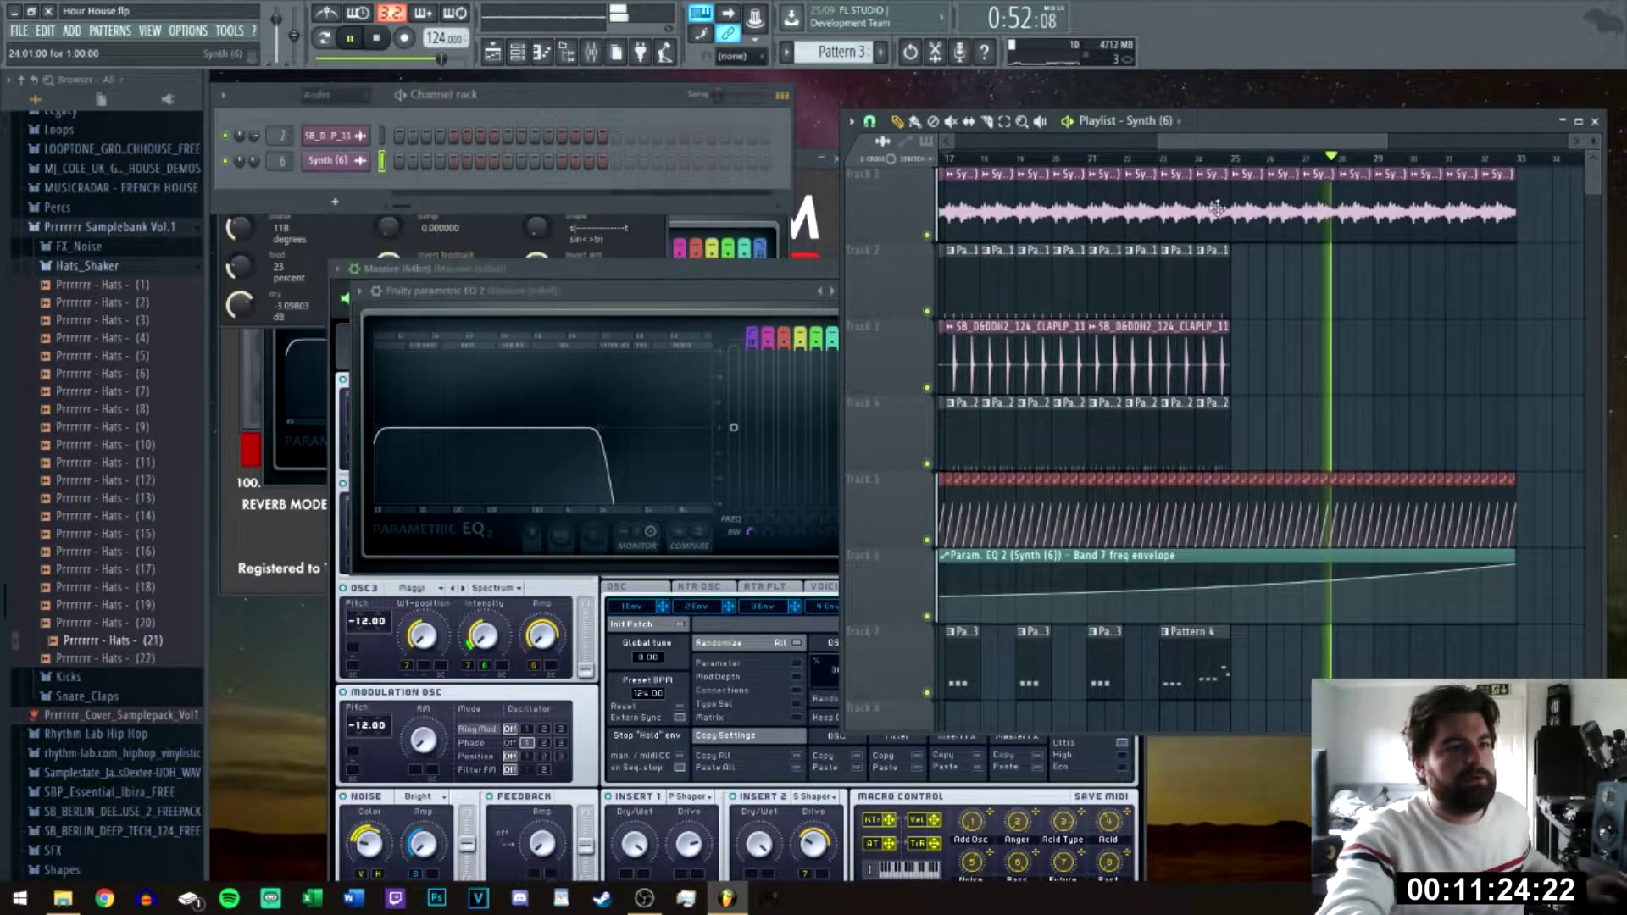
{"action": "double_click", "coordinate": [1172, 670]}
{"action": "left_click_drag", "start_coordinate": [1227, 298], "coordinate": [1135, 466]}
{"action": "left_click", "coordinate": [1155, 516]}
Step: Paste the eight-bar Massive note sequence into the Massive [64bit] #2 piano roll in Pattern 5
{"action": "key", "text": "space"}
{"action": "key", "text": "F7"}
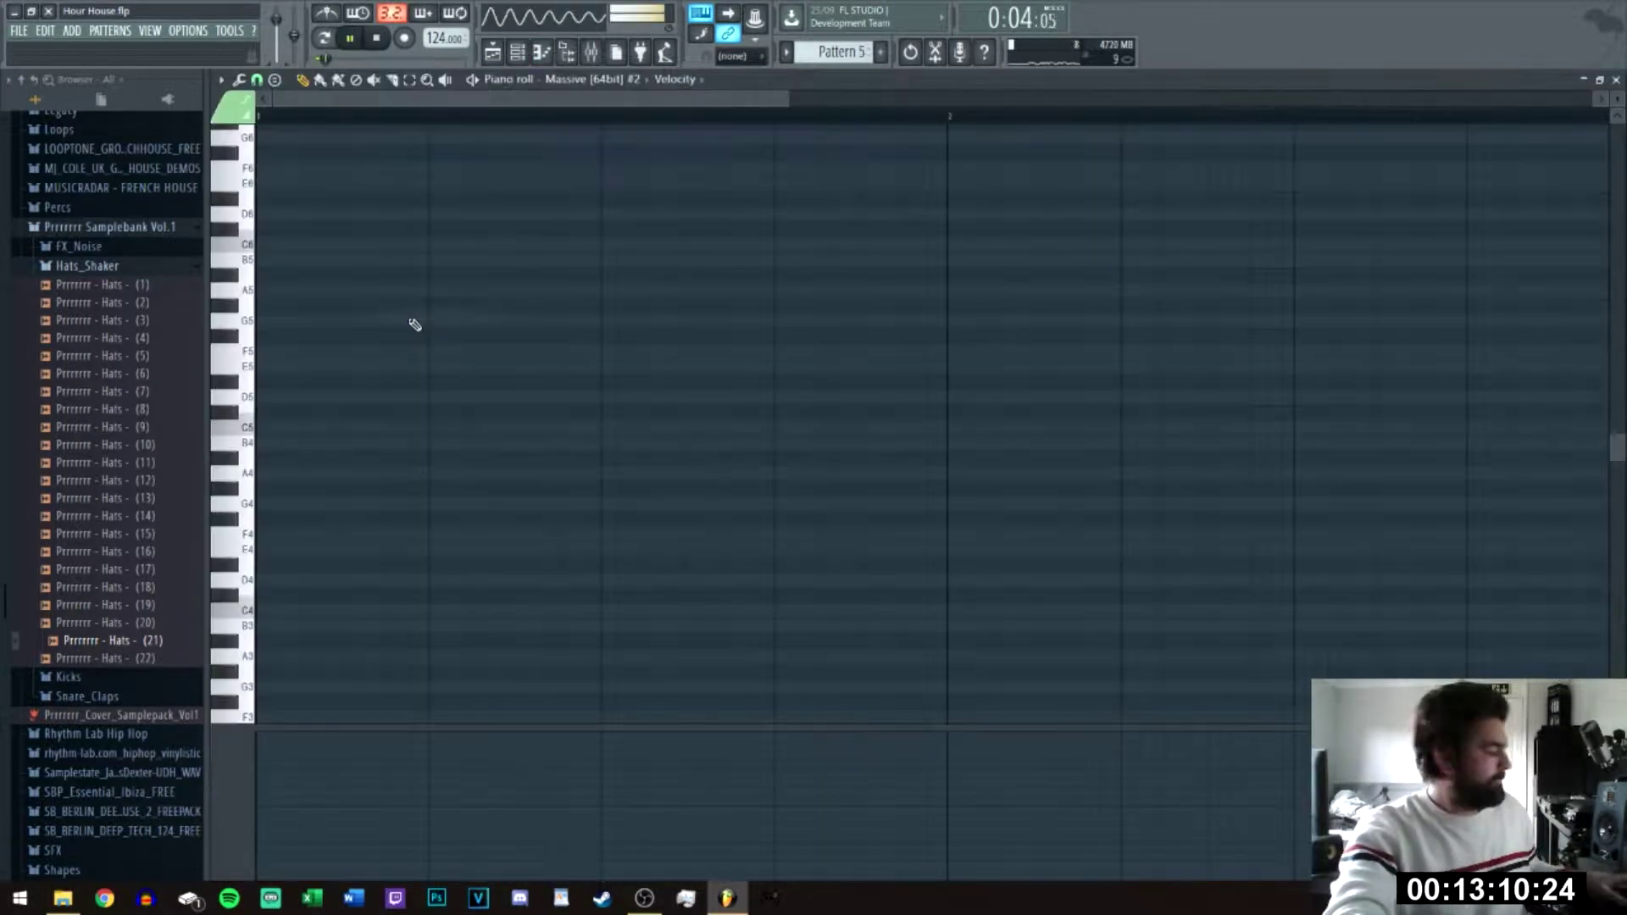
{"action": "scroll", "coordinate": [498, 406], "scroll_direction": "down", "scroll_amount": 4}
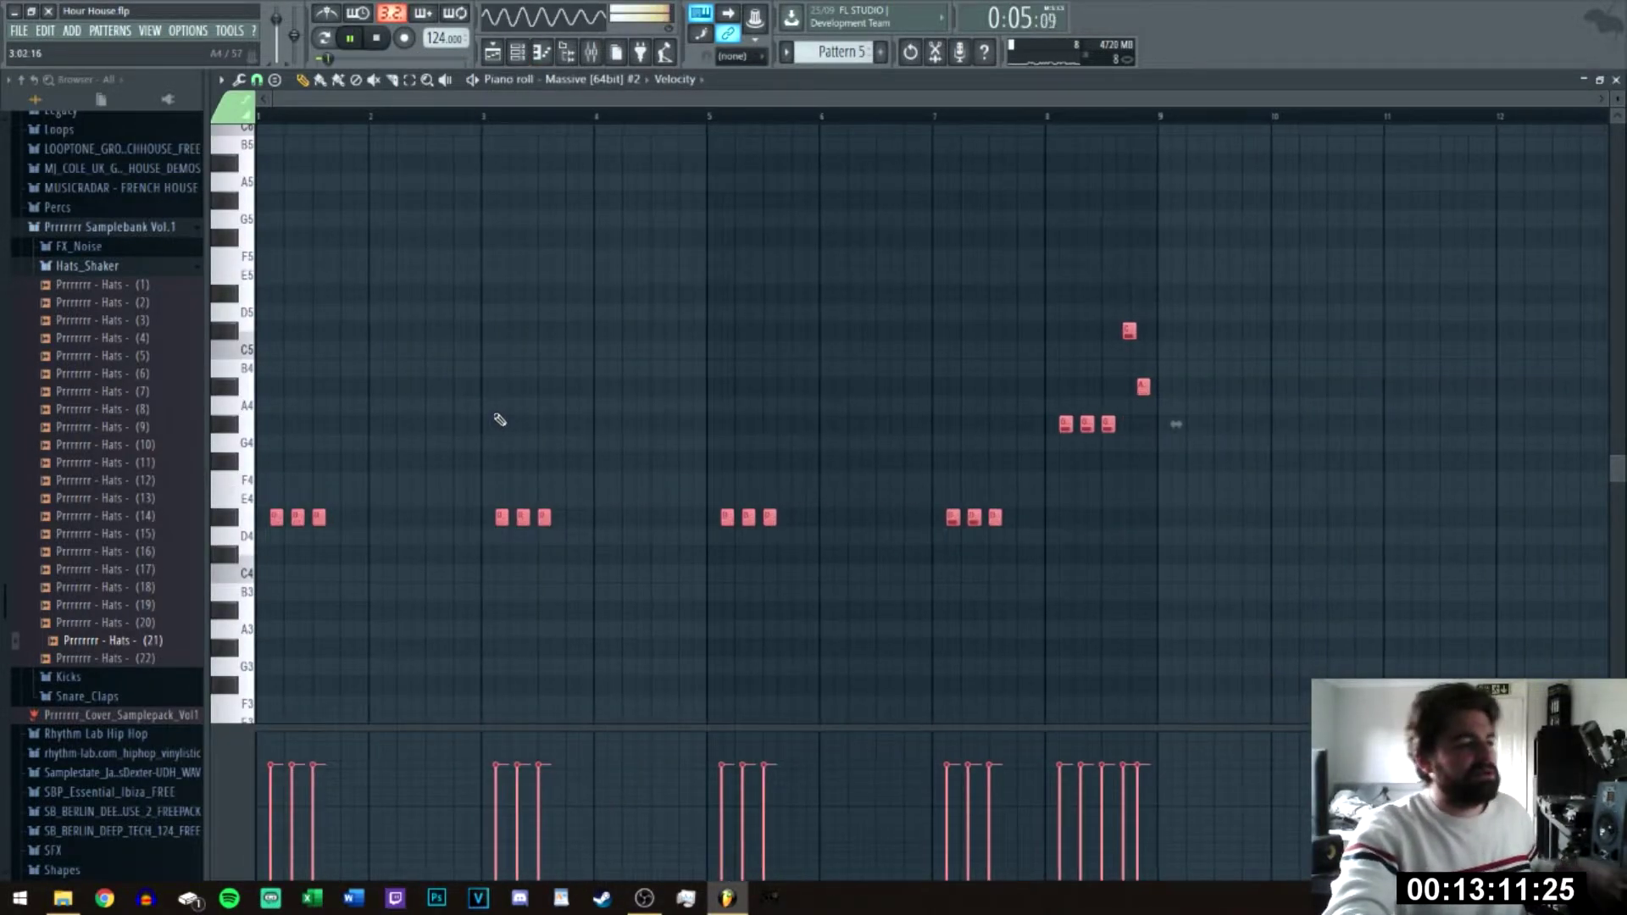
{"action": "key", "text": "F7"}
Step: Assign the Massive [64bit] #2 channel to a free mixer track
{"action": "left_click", "coordinate": [336, 313]}
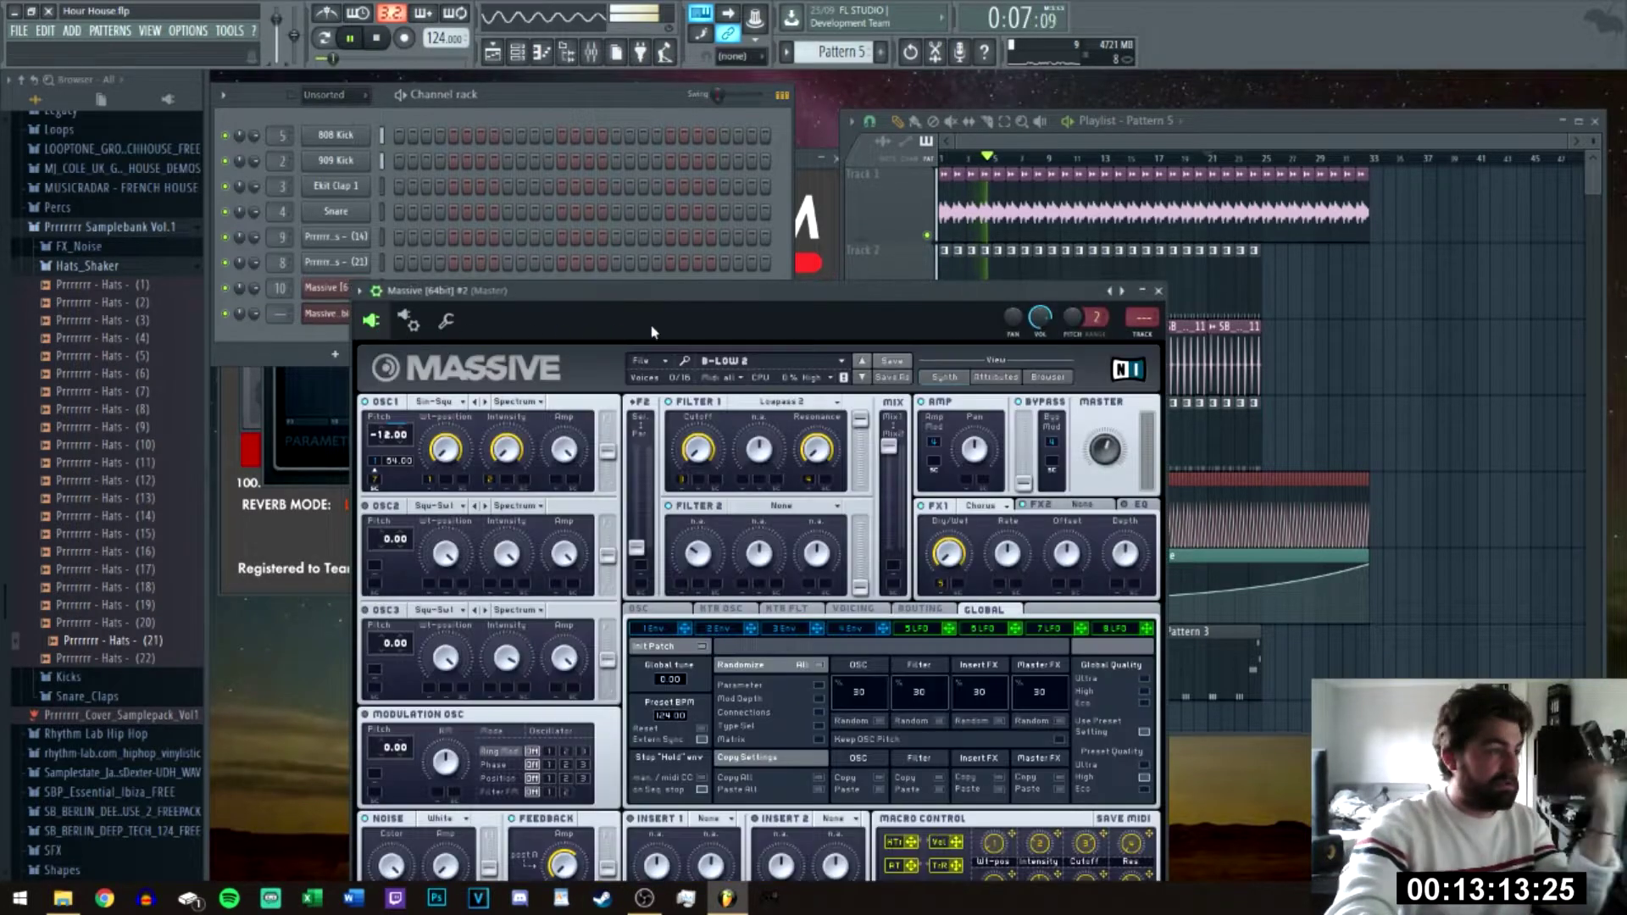
{"action": "left_click", "coordinate": [359, 291]}
{"action": "left_click", "coordinate": [594, 347]}
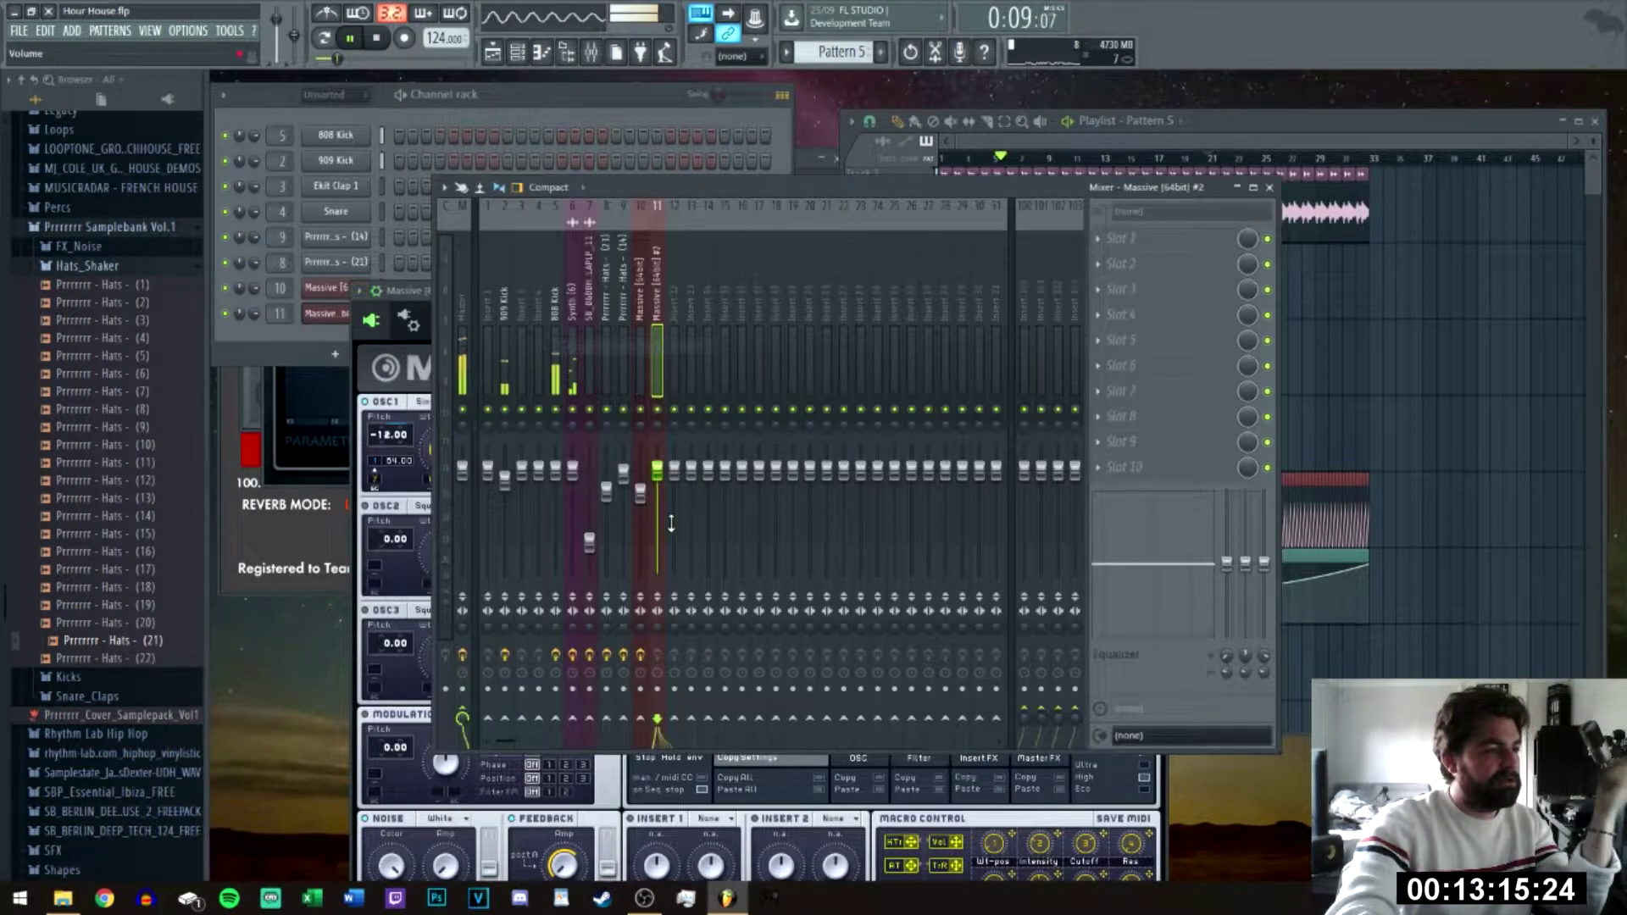
Step: Add Fruity Parametric EQ 2 to the first effect slot of the Massive [64bit] #2 mixer track
{"action": "left_click", "coordinate": [1109, 246]}
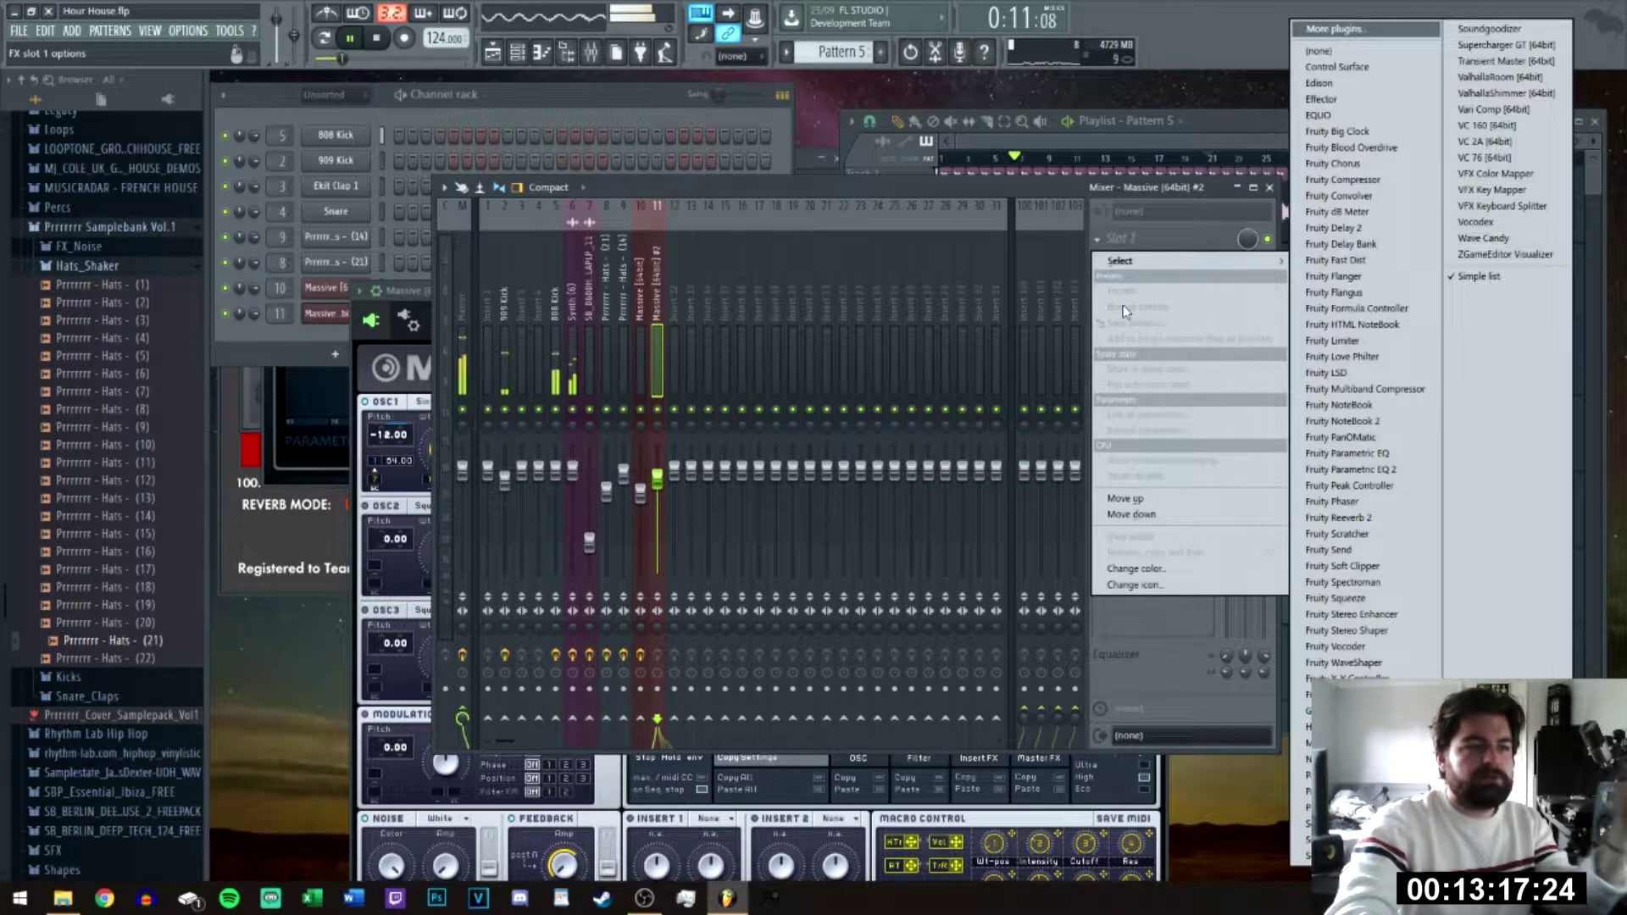
{"action": "mouse_move", "coordinate": [1129, 264]}
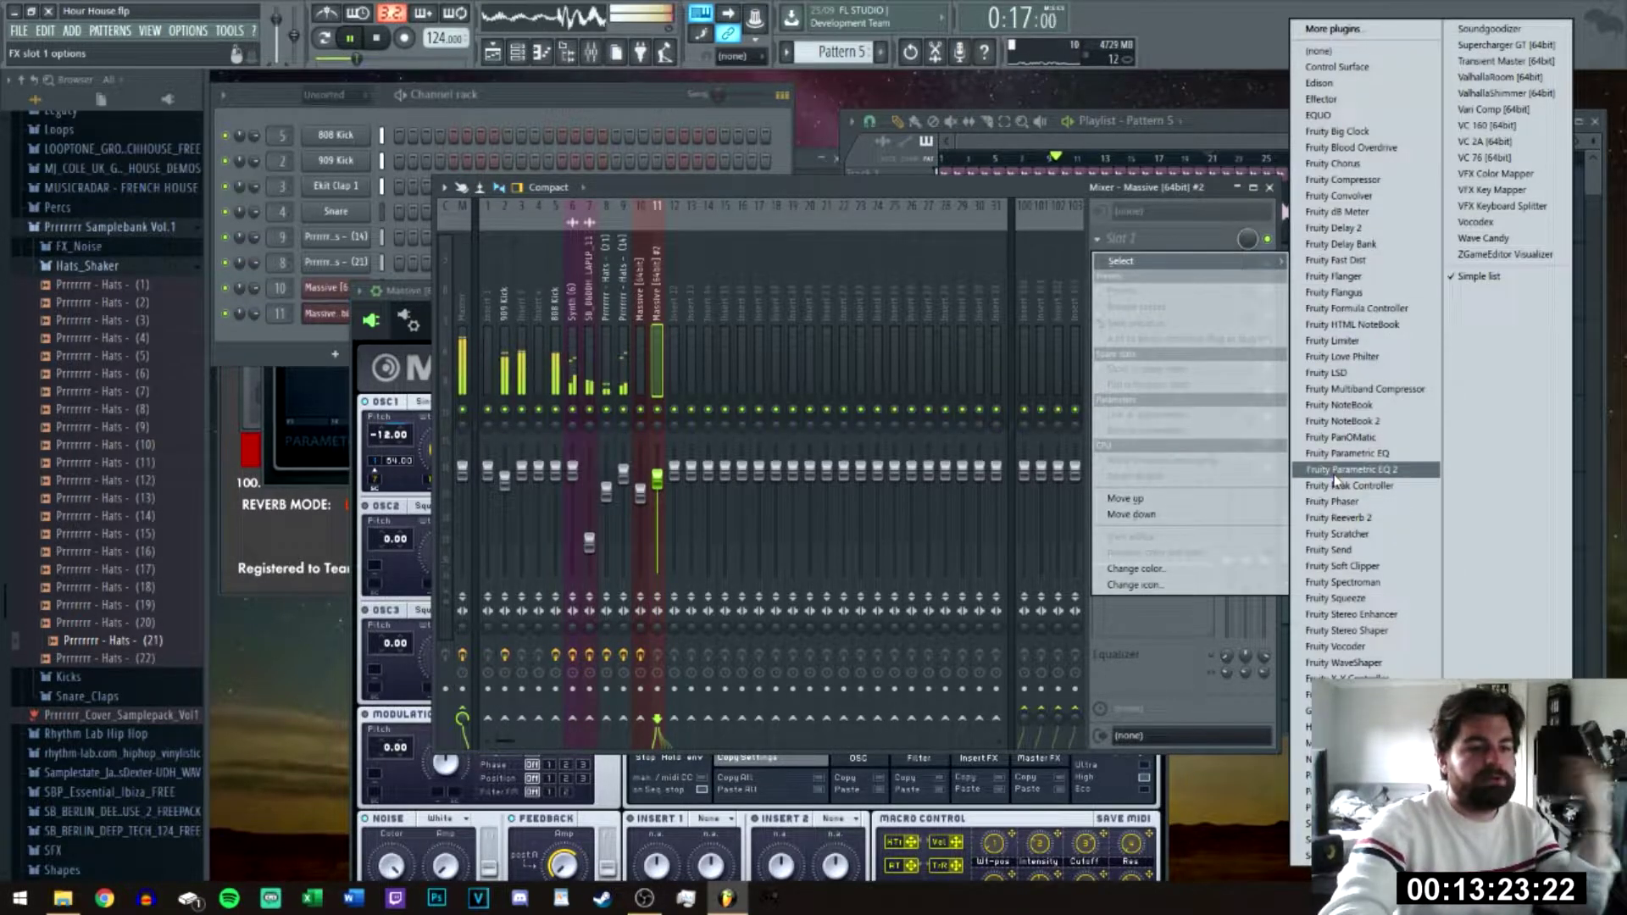
{"action": "left_click", "coordinate": [1335, 473]}
{"action": "left_click", "coordinate": [700, 159]}
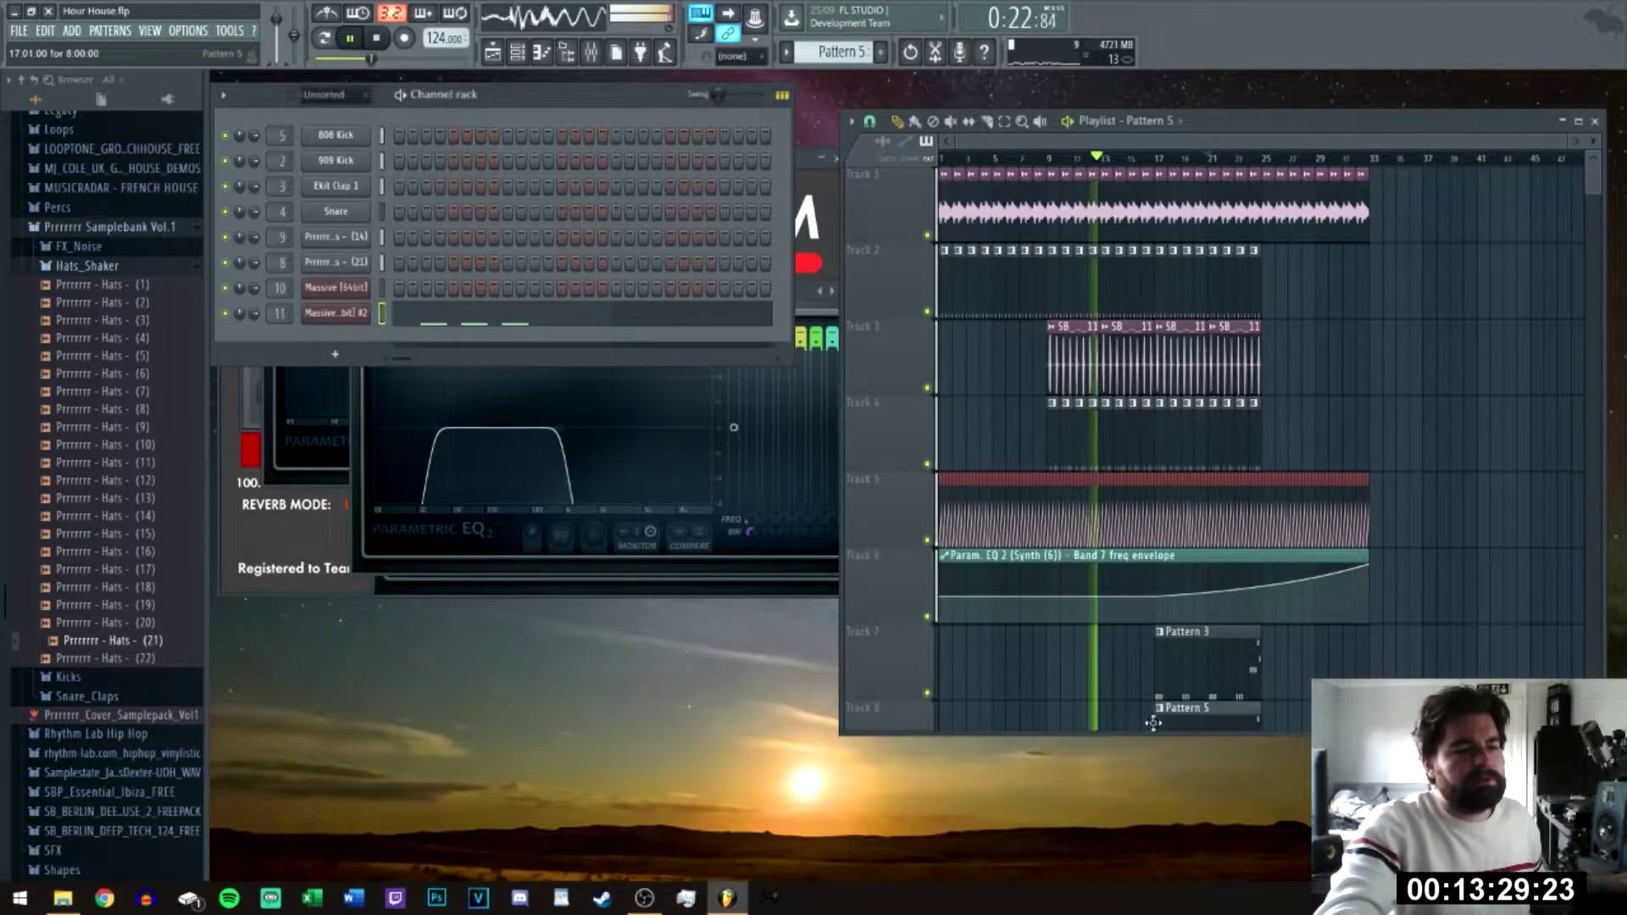
Step: Open the Fruity Parametric EQ 2 in slot 1 of the Massive [64bit] mixer track
{"action": "scroll", "coordinate": [1152, 715], "scroll_direction": "down", "scroll_amount": 3}
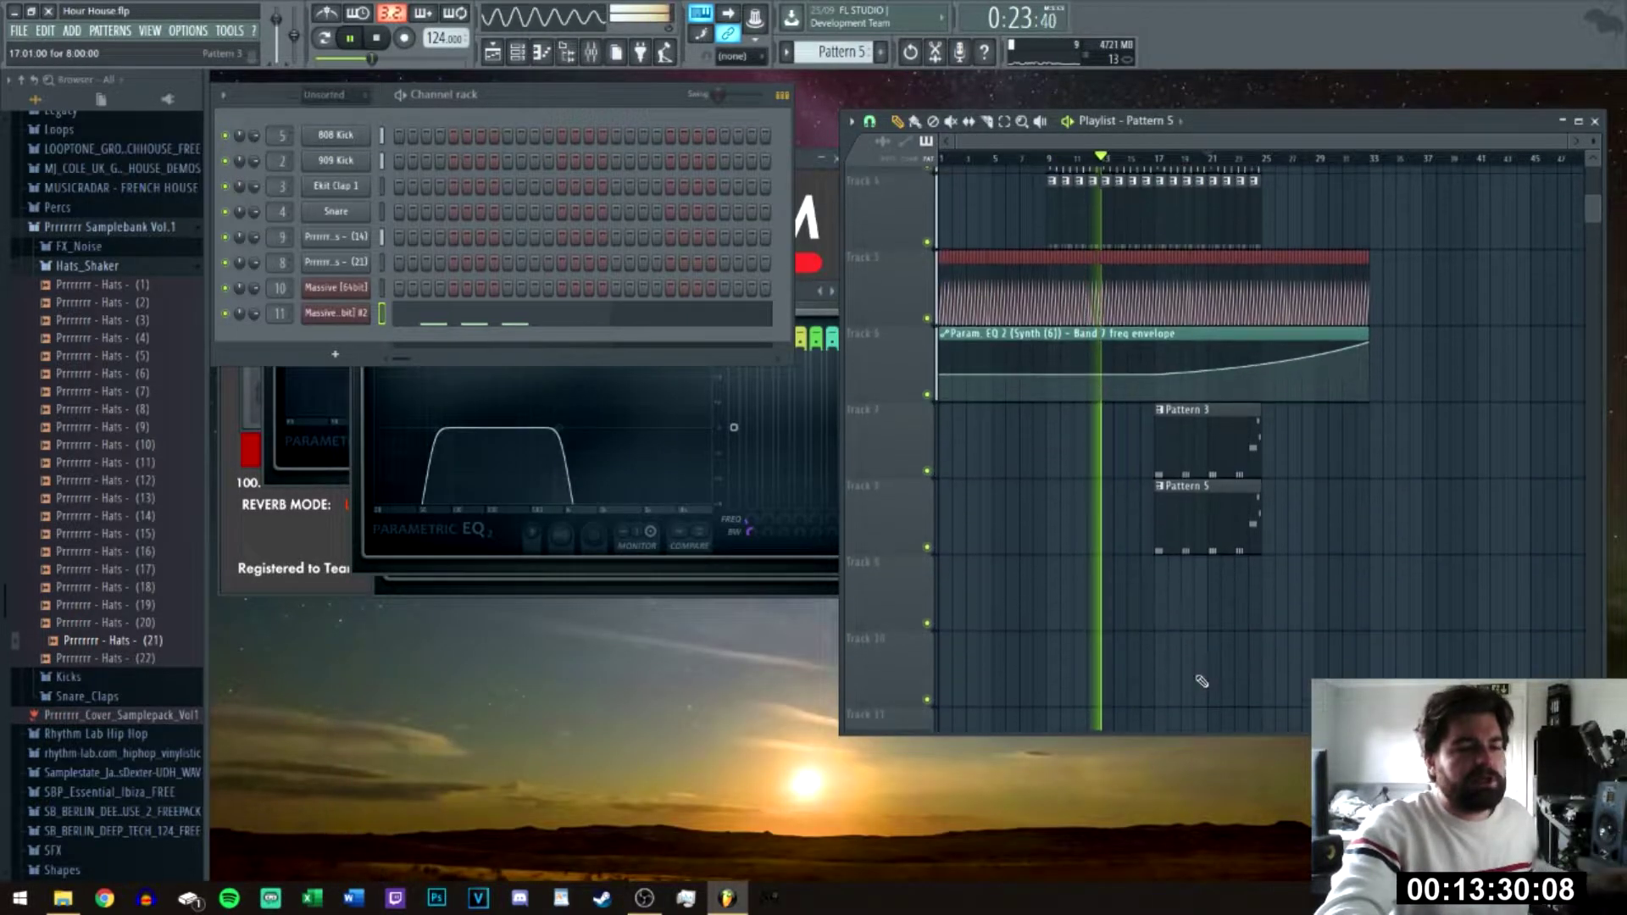
{"action": "left_click", "coordinate": [593, 53]}
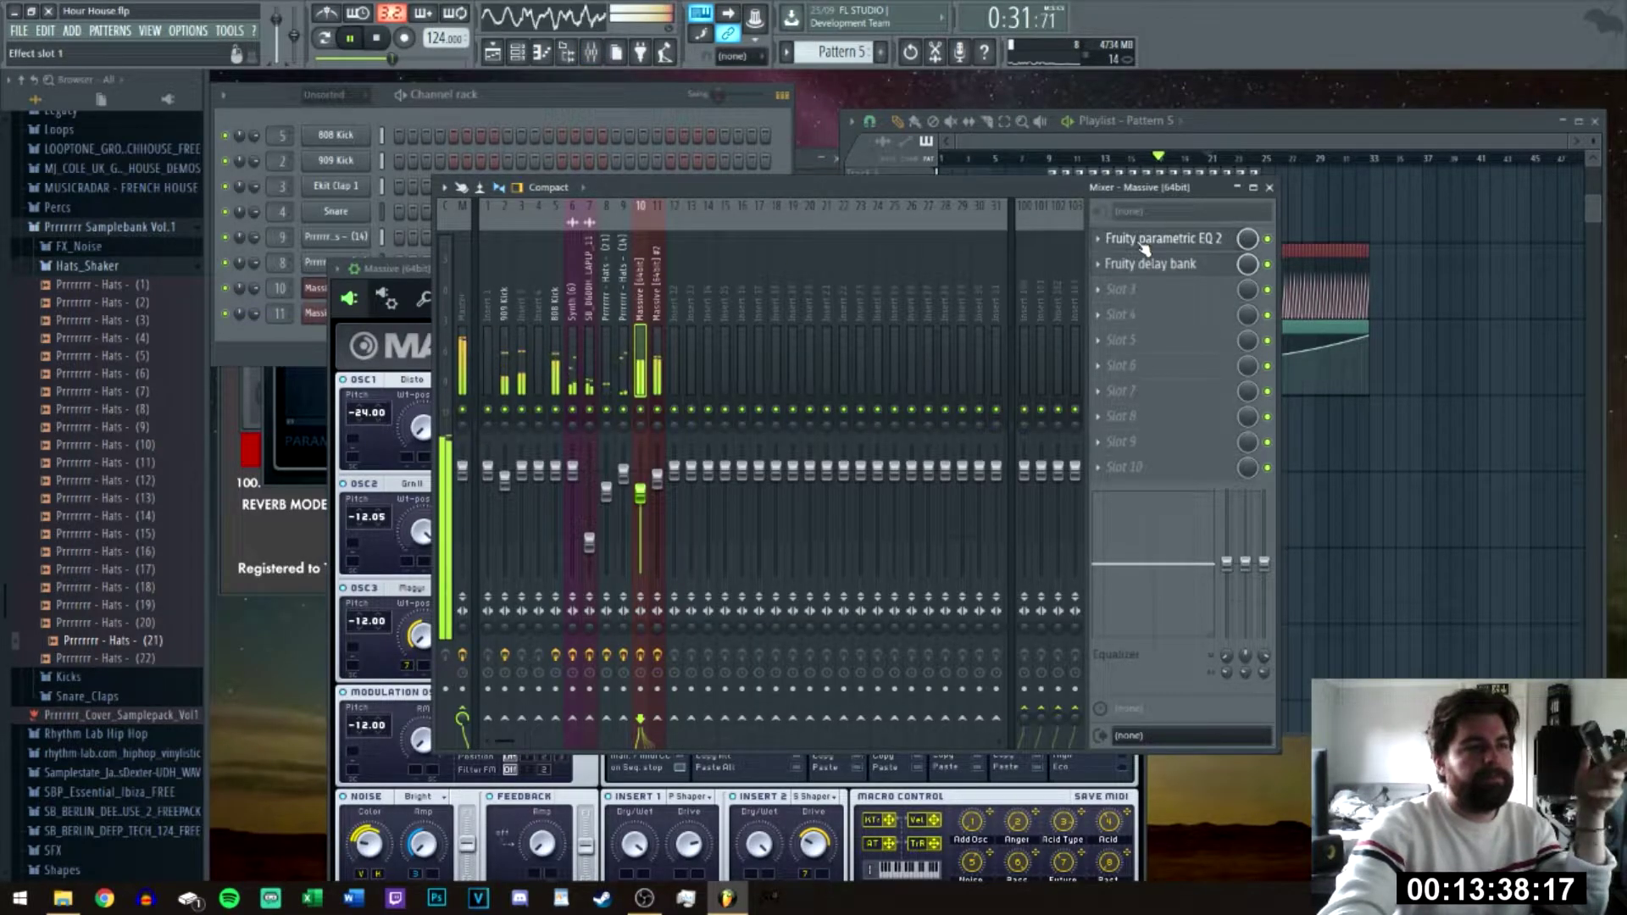
{"action": "left_click", "coordinate": [1174, 239]}
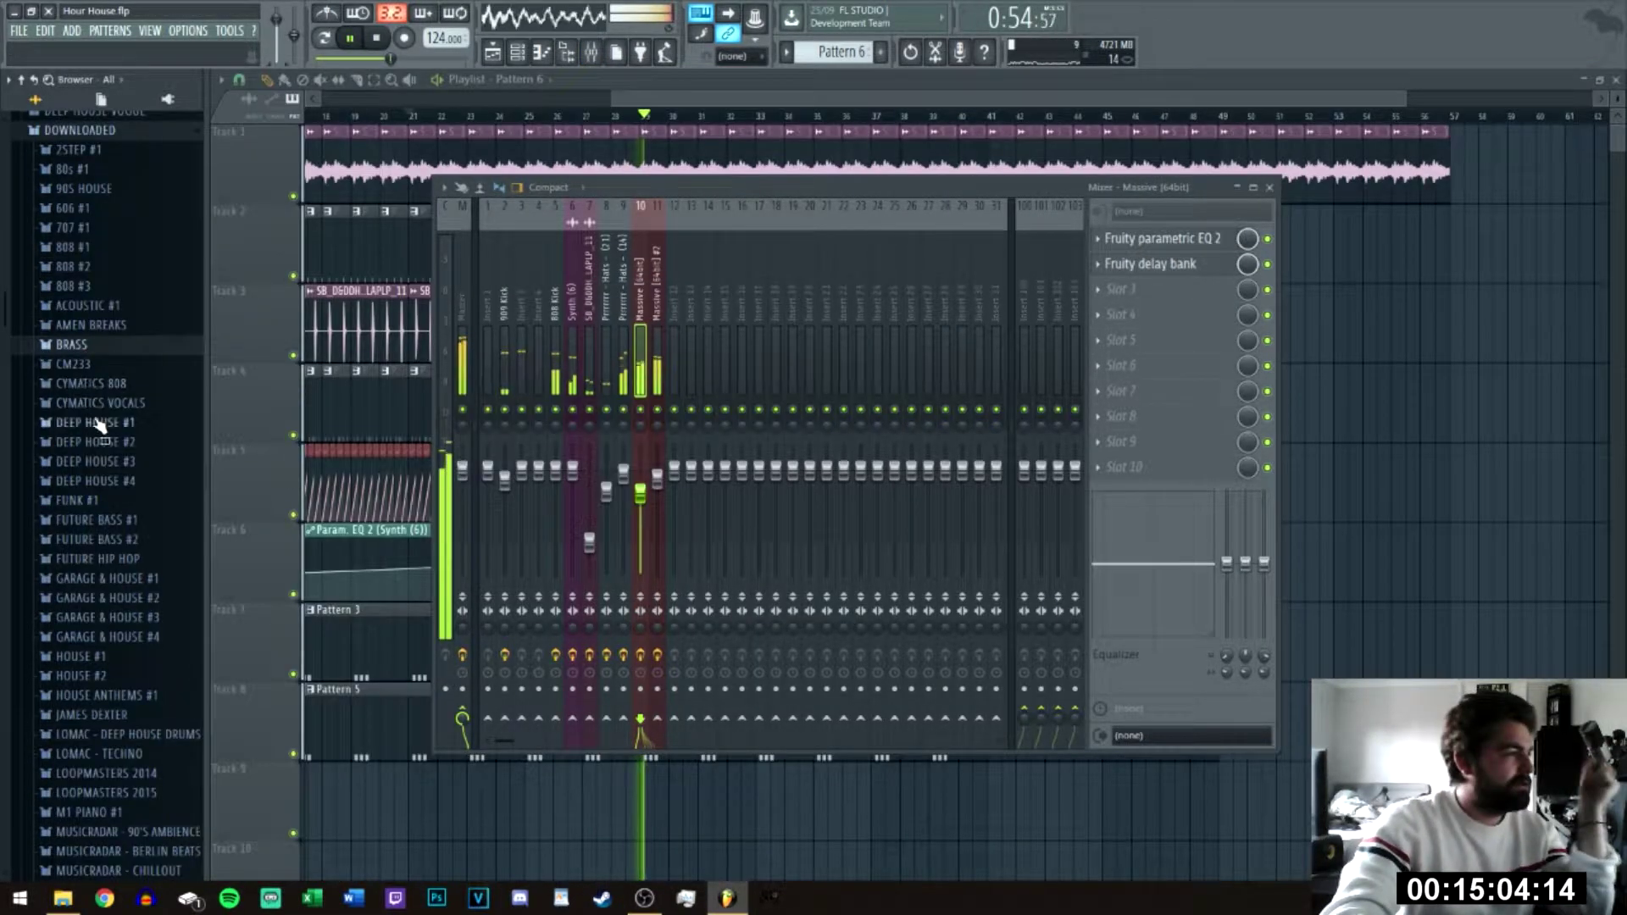
Step: Browse the downloaded sample packs, check SOUL VOCALS #1 and expand the STRINGS folder
{"action": "scroll", "coordinate": [119, 475], "scroll_direction": "down", "scroll_amount": 3}
{"action": "scroll", "coordinate": [121, 494], "scroll_direction": "up", "scroll_amount": 5}
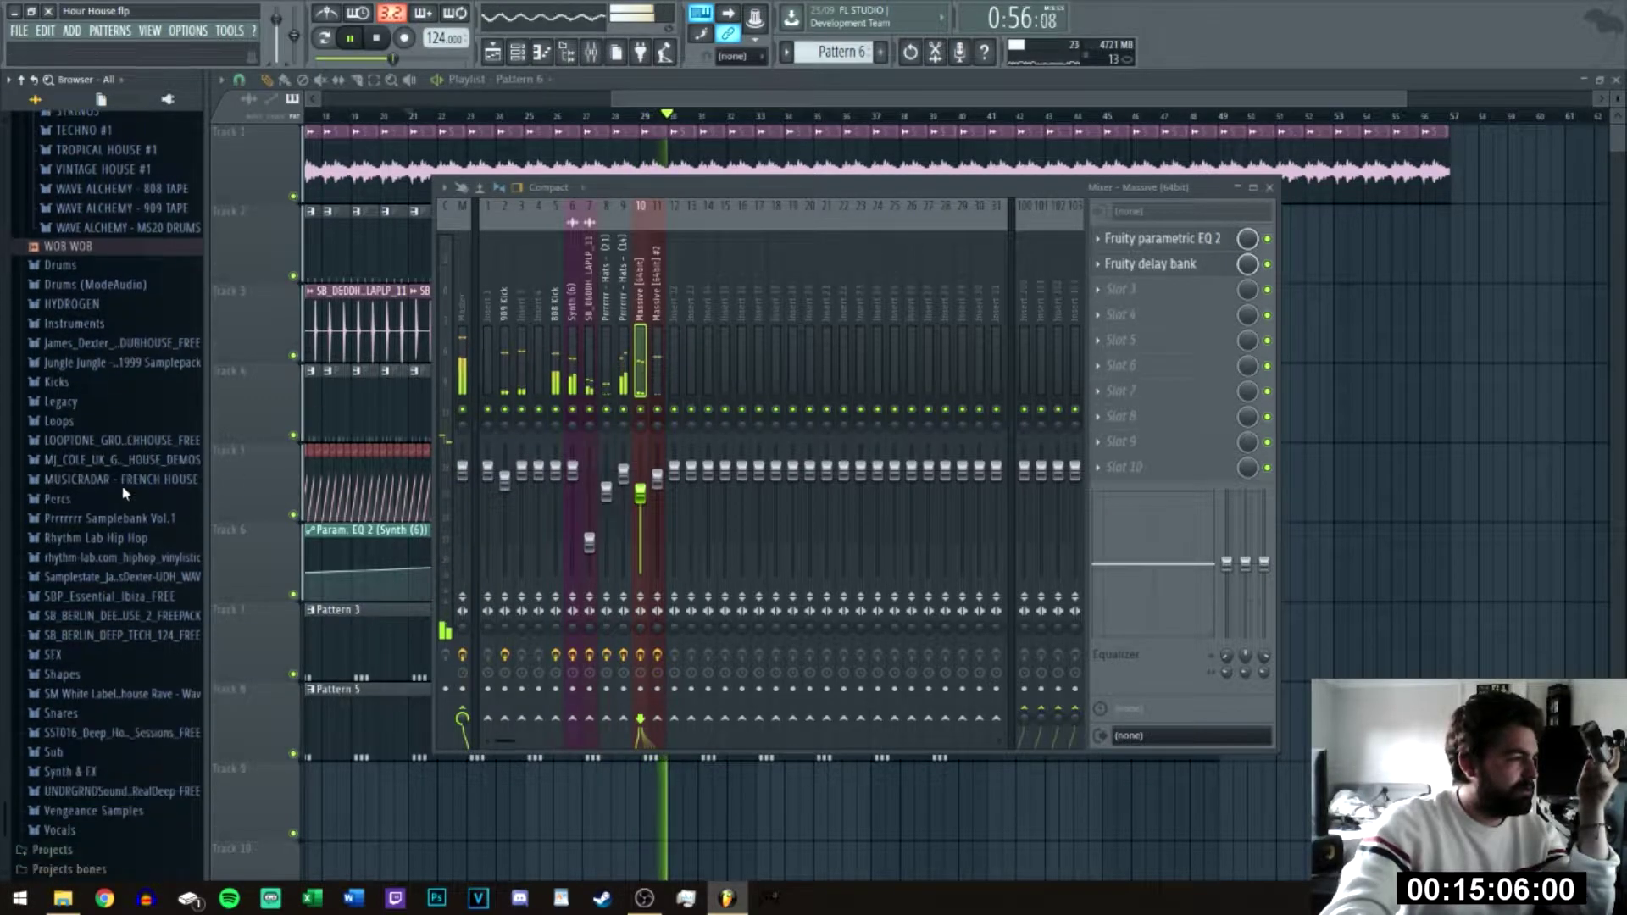
{"action": "scroll", "coordinate": [101, 566], "scroll_direction": "up", "scroll_amount": 3}
{"action": "scroll", "coordinate": [101, 565], "scroll_direction": "up", "scroll_amount": 15}
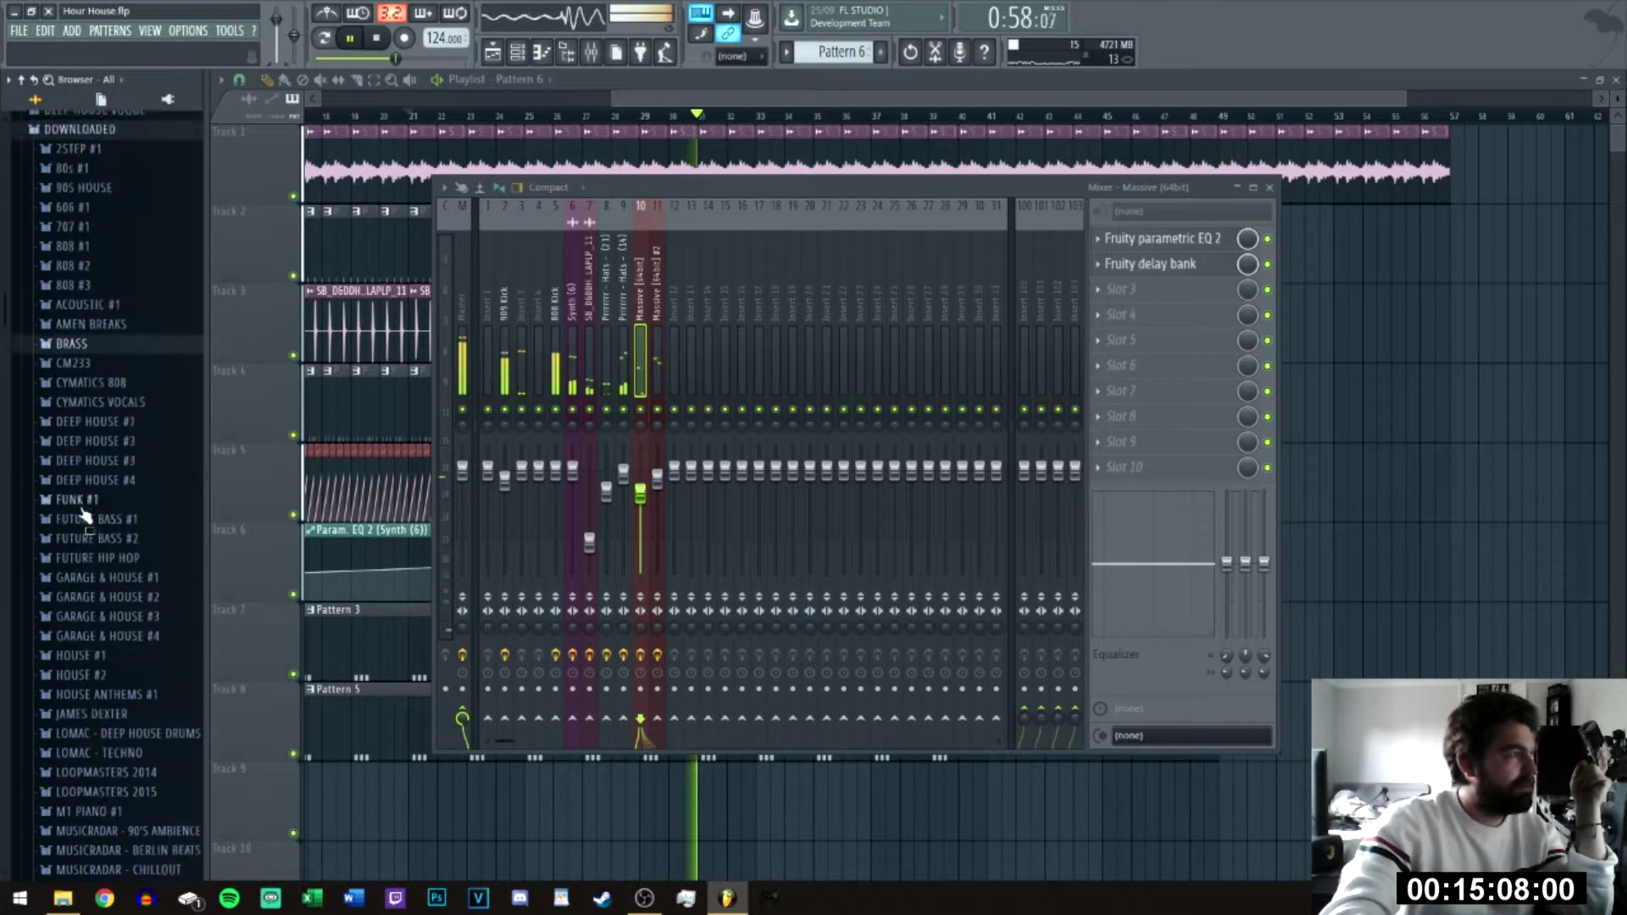
{"action": "scroll", "coordinate": [106, 363], "scroll_direction": "down", "scroll_amount": 15}
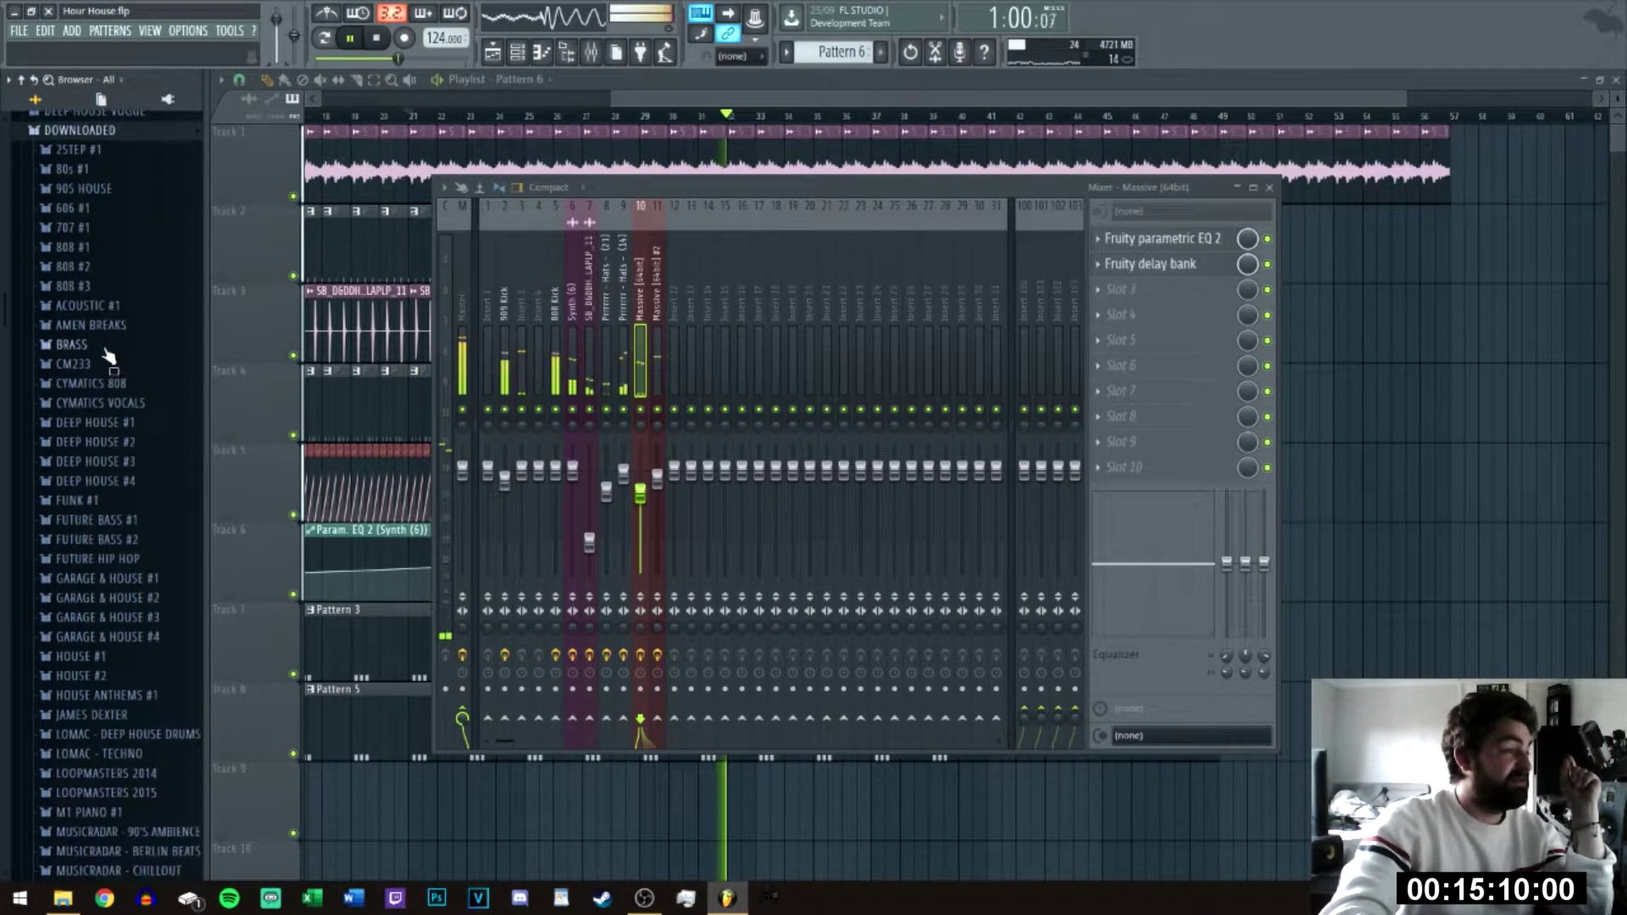
{"action": "left_click", "coordinate": [95, 573]}
{"action": "left_click", "coordinate": [94, 571]}
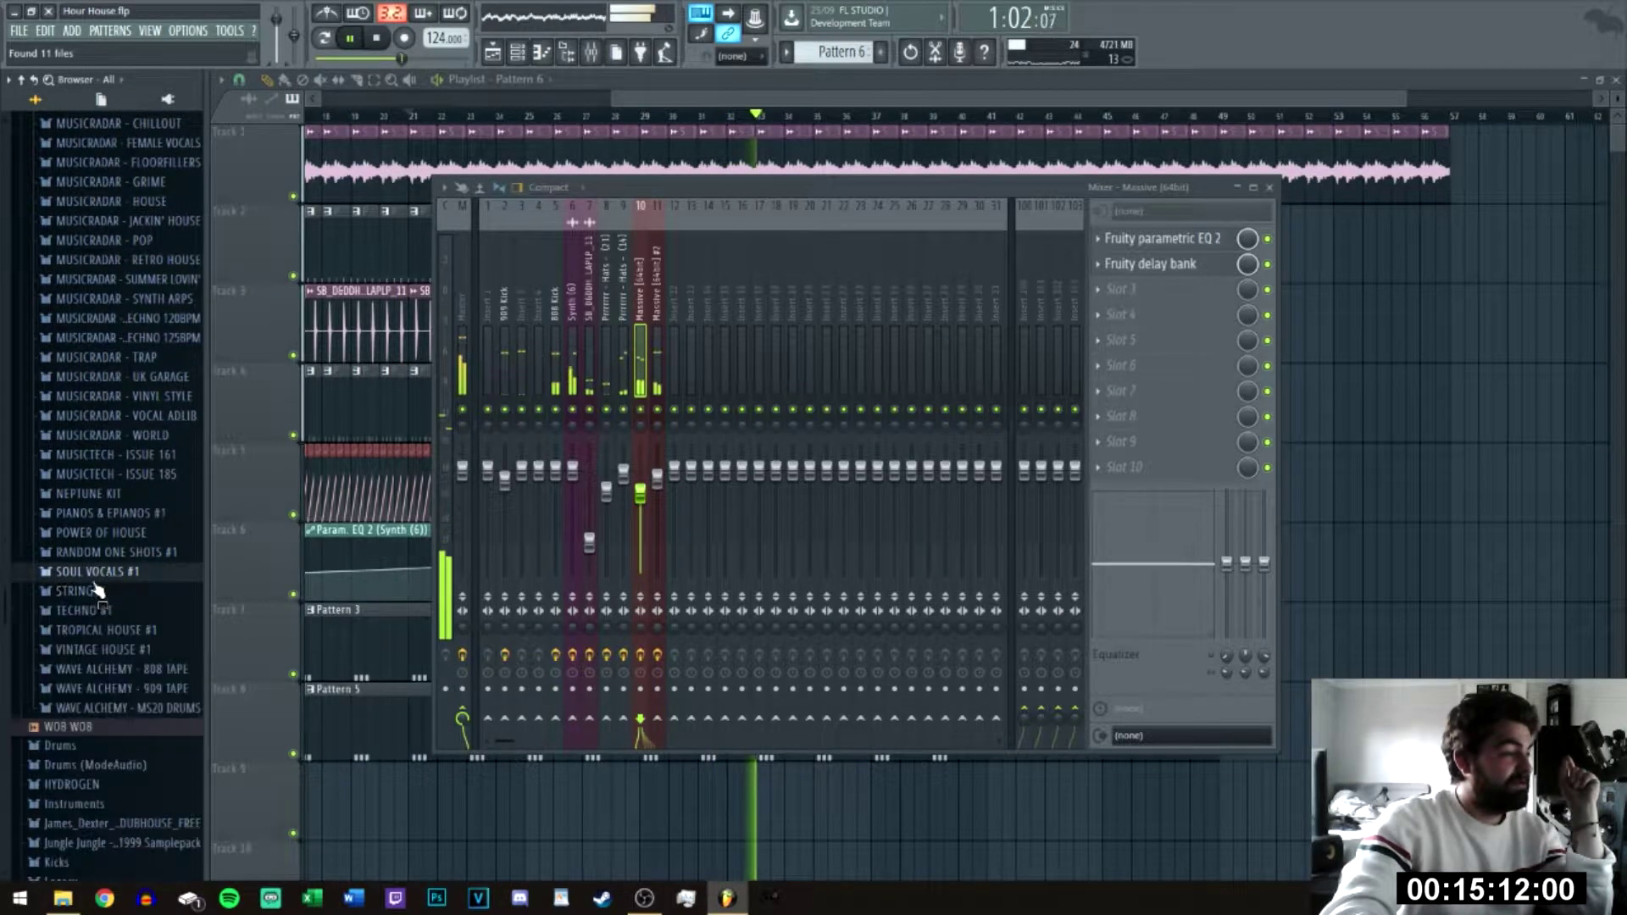
{"action": "left_click", "coordinate": [78, 591]}
Step: Stop playback, load MIXO_C5(L)ogg as a new channel with a new empty pattern, and bring up its sampler settings
{"action": "key", "text": "space"}
{"action": "left_click", "coordinate": [516, 53]}
{"action": "left_click_drag", "start_coordinate": [91, 610], "coordinate": [424, 335]}
{"action": "left_click", "coordinate": [884, 53]}
{"action": "left_click", "coordinate": [338, 342]}
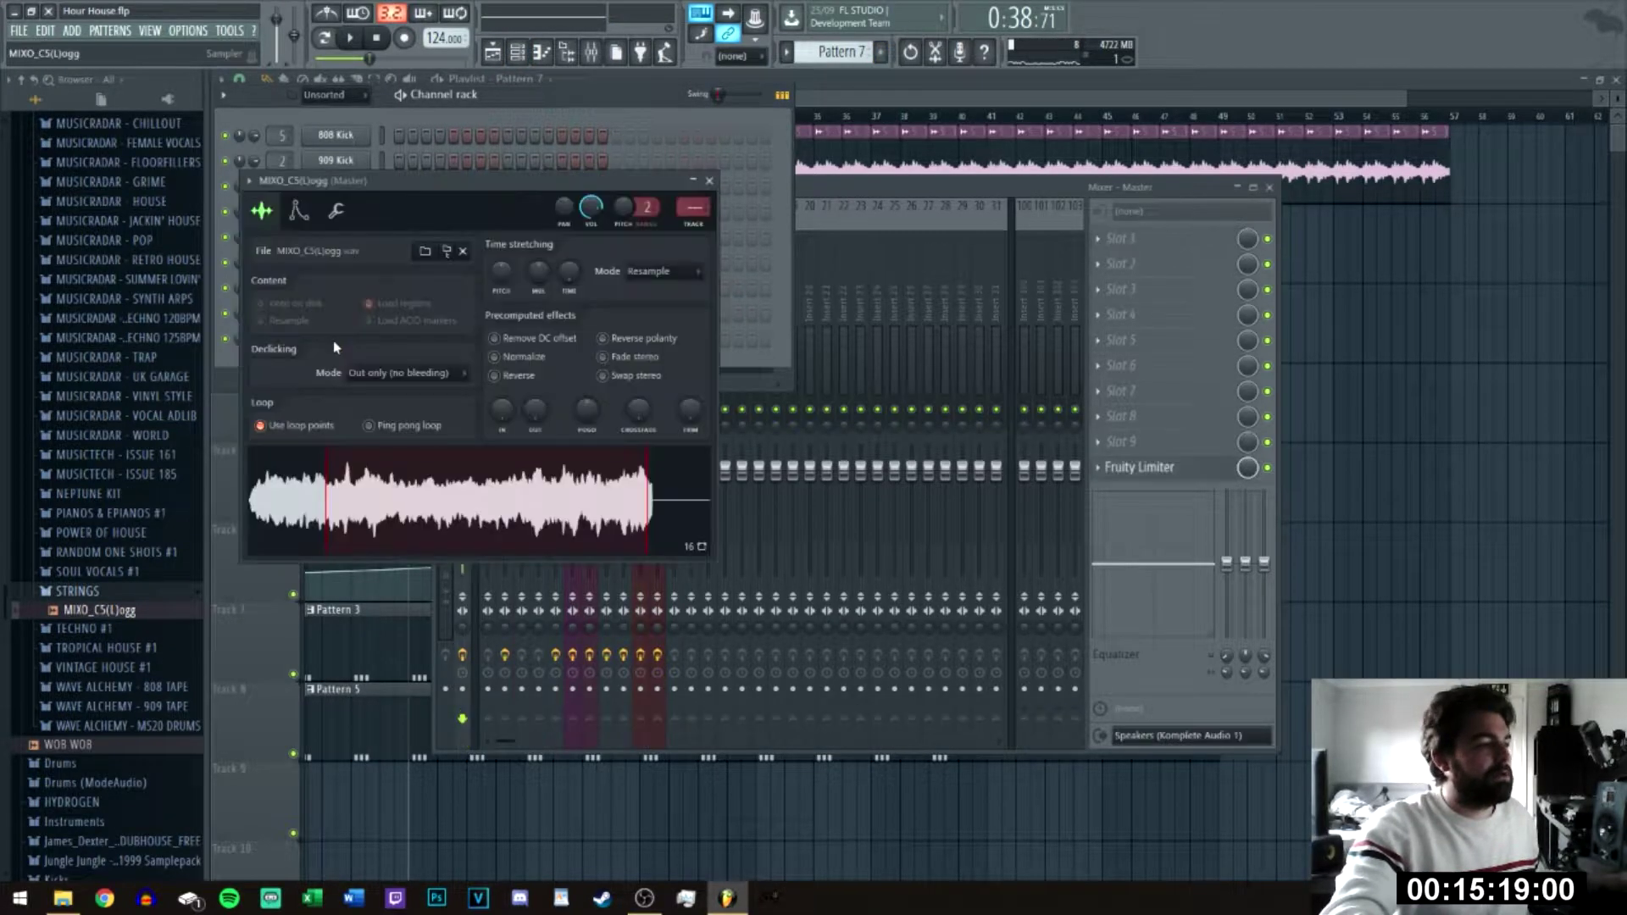
Step: Raise the loop crossfade of the MIXO_C5(L)ogg sample and assign its channel to a free mixer track
{"action": "right_click", "coordinate": [590, 422]}
{"action": "left_click", "coordinate": [641, 430]}
{"action": "left_click_drag", "start_coordinate": [639, 415], "coordinate": [639, 373]}
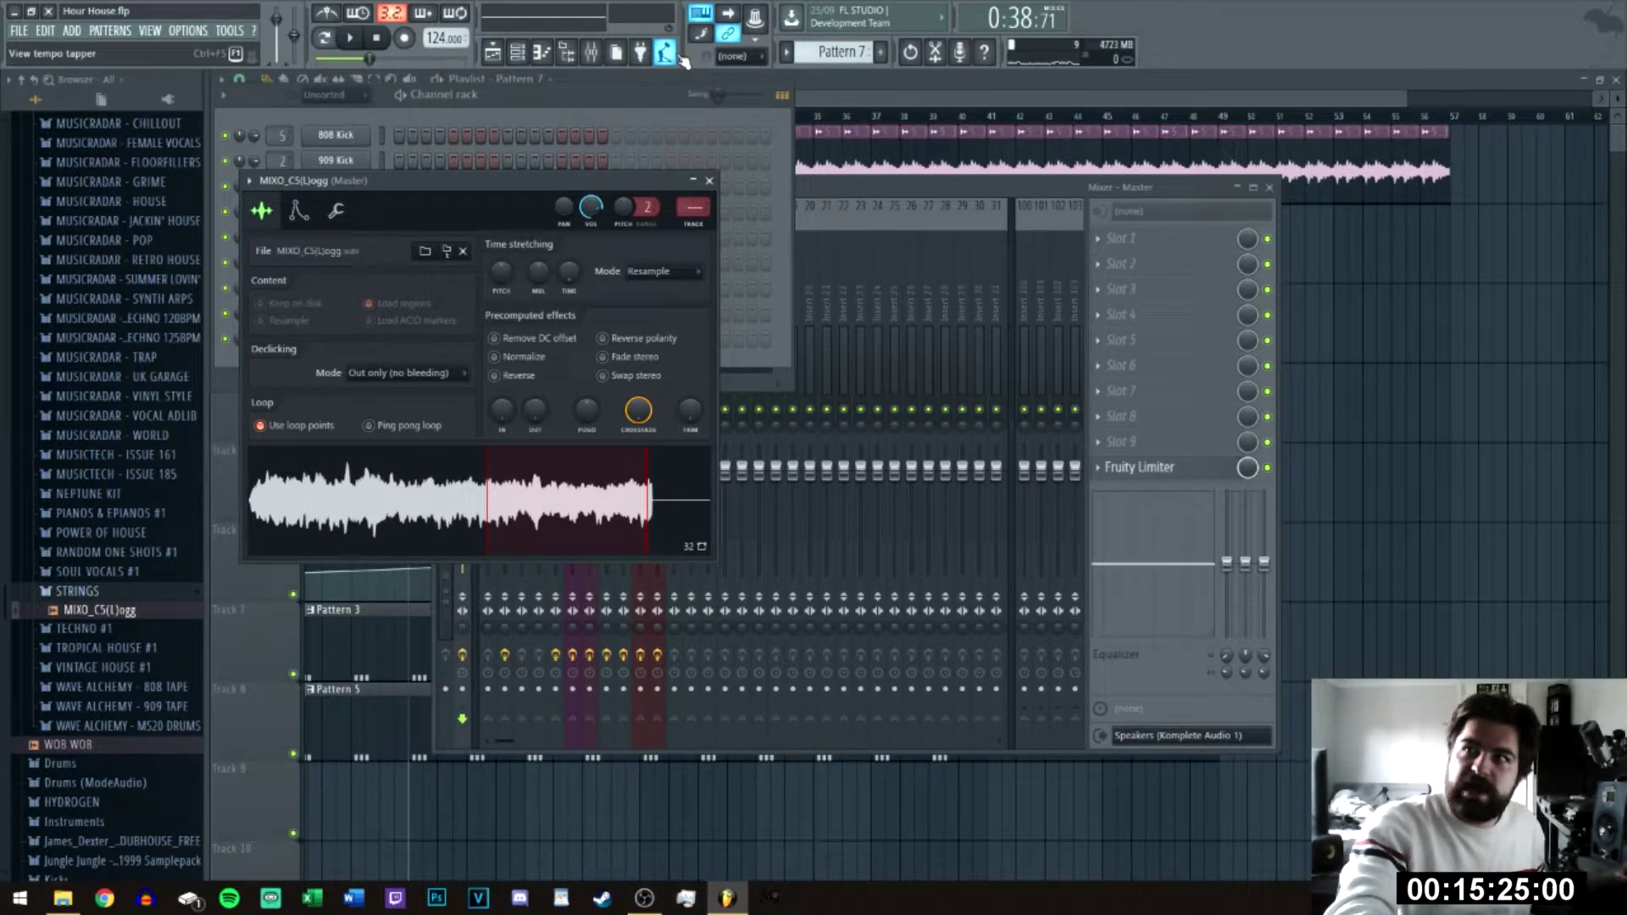
{"action": "left_click", "coordinate": [249, 182]}
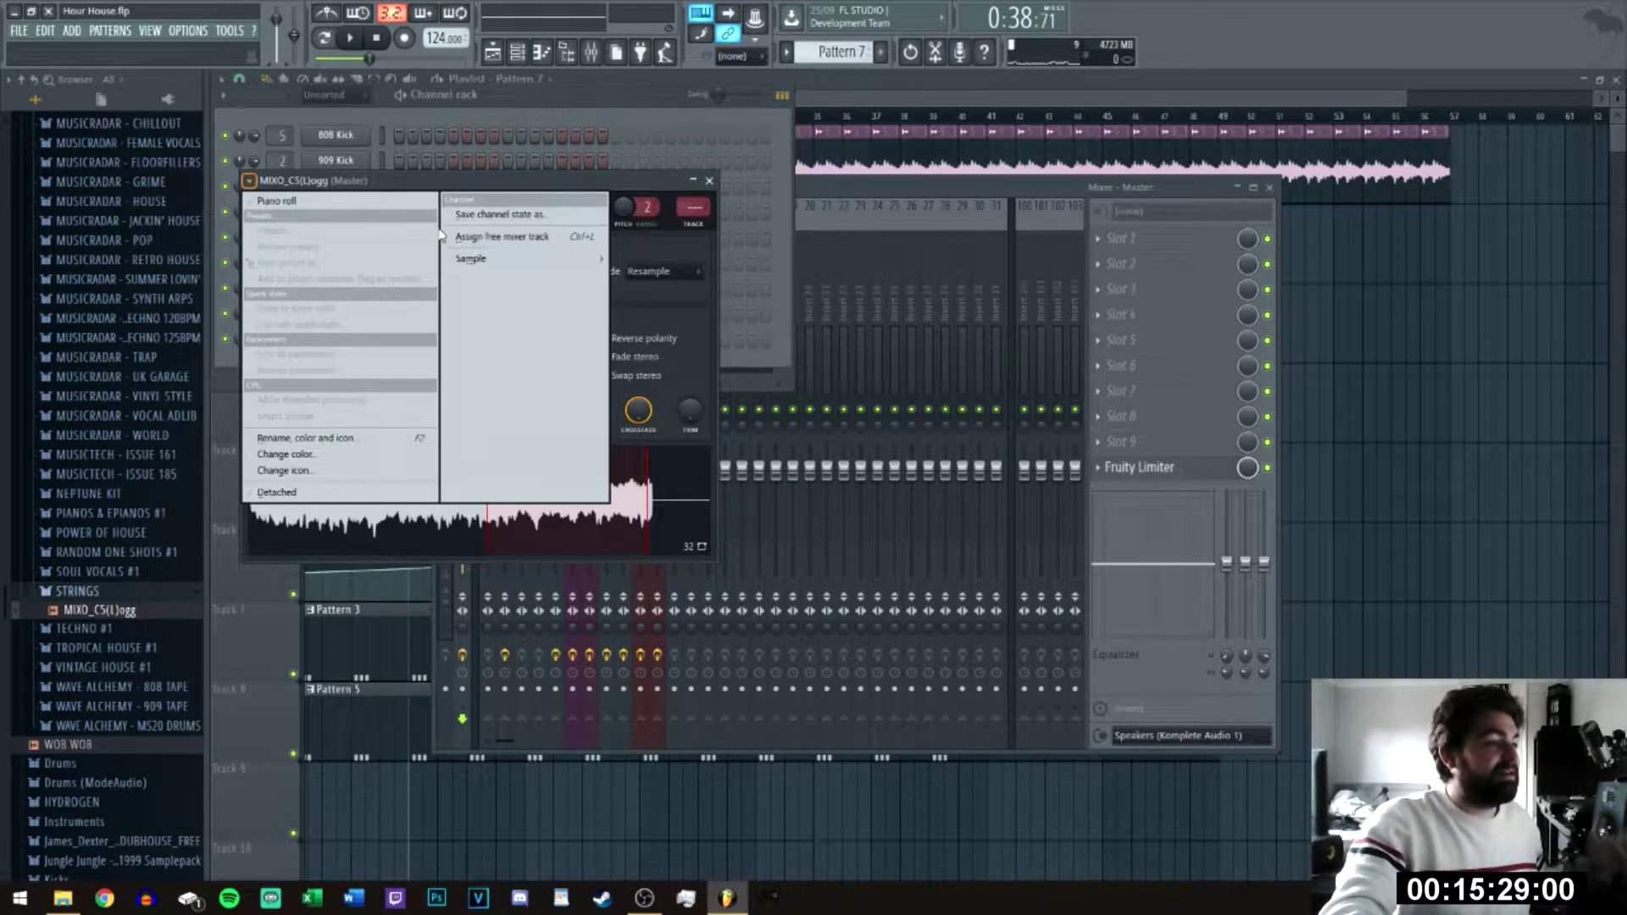
{"action": "left_click", "coordinate": [475, 237]}
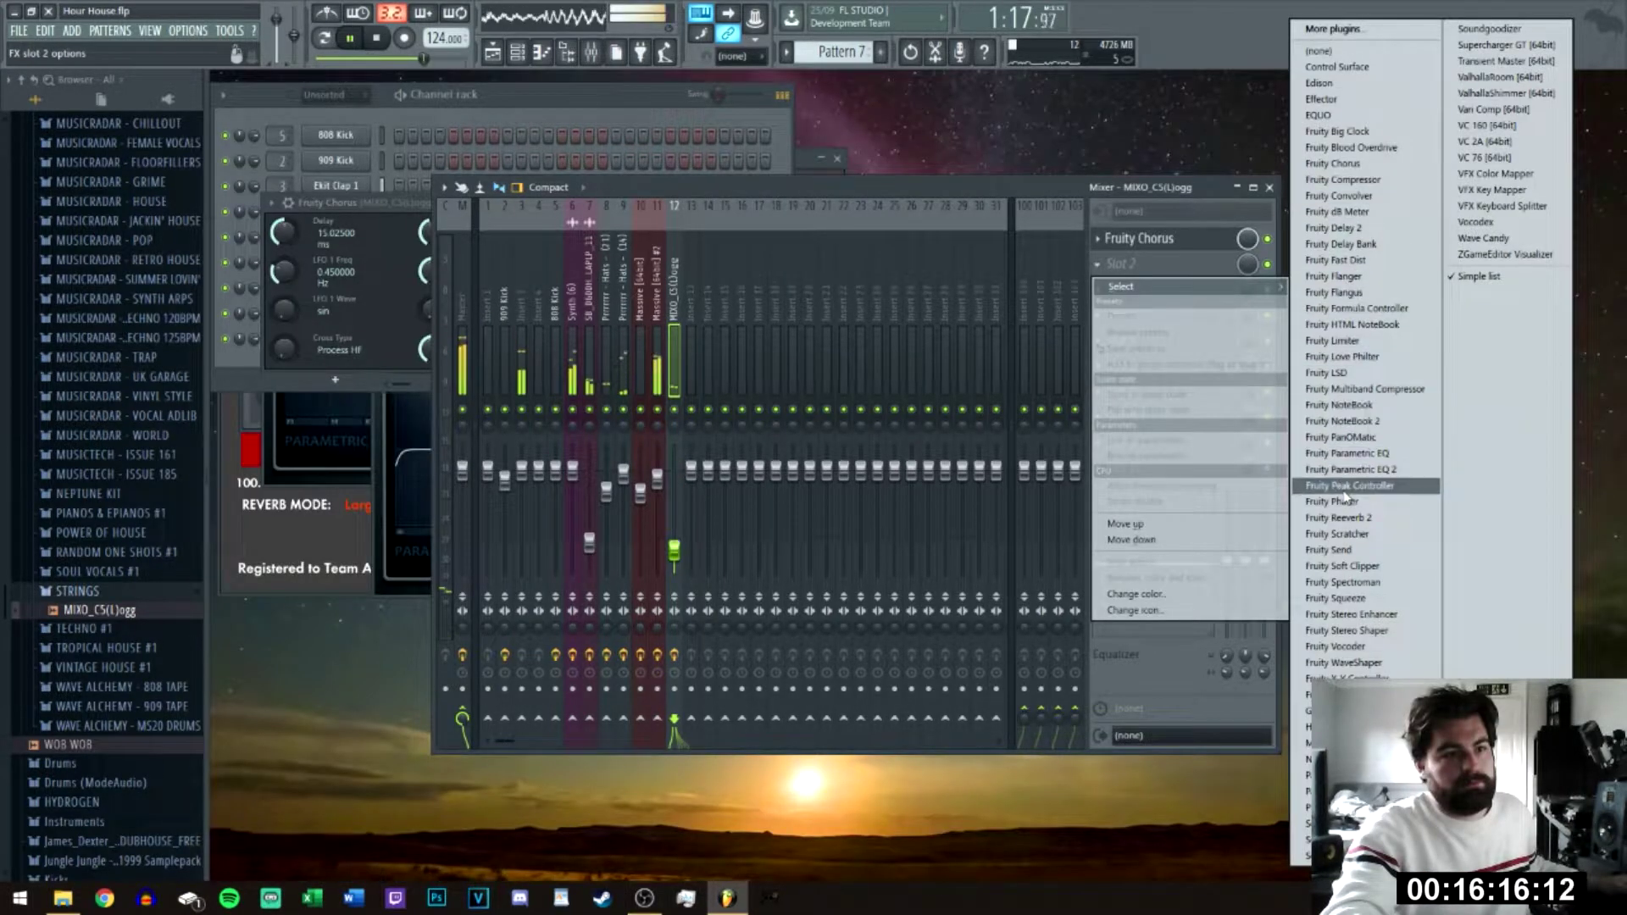
Step: Add Fruity Reeverb 2 to the second effect slot of the MIXO_C5(L)ogg mixer track
{"action": "left_click", "coordinate": [1366, 534]}
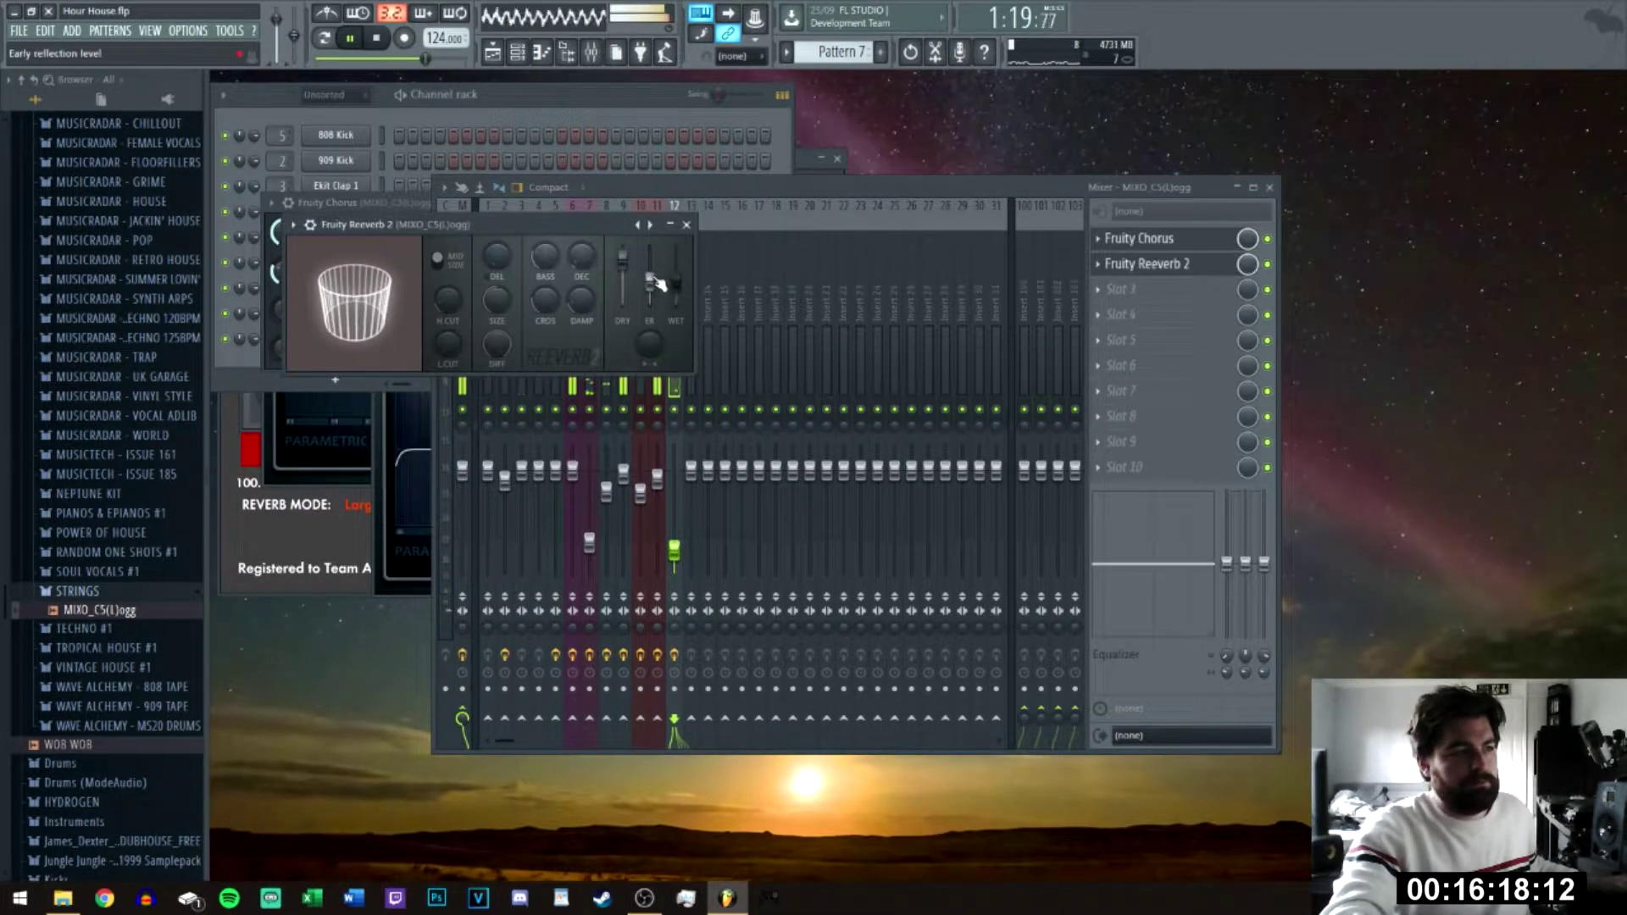
Step: Place another Pattern 7 clip at bar 45 on Track 7 of the playlist
{"action": "left_click", "coordinate": [493, 52]}
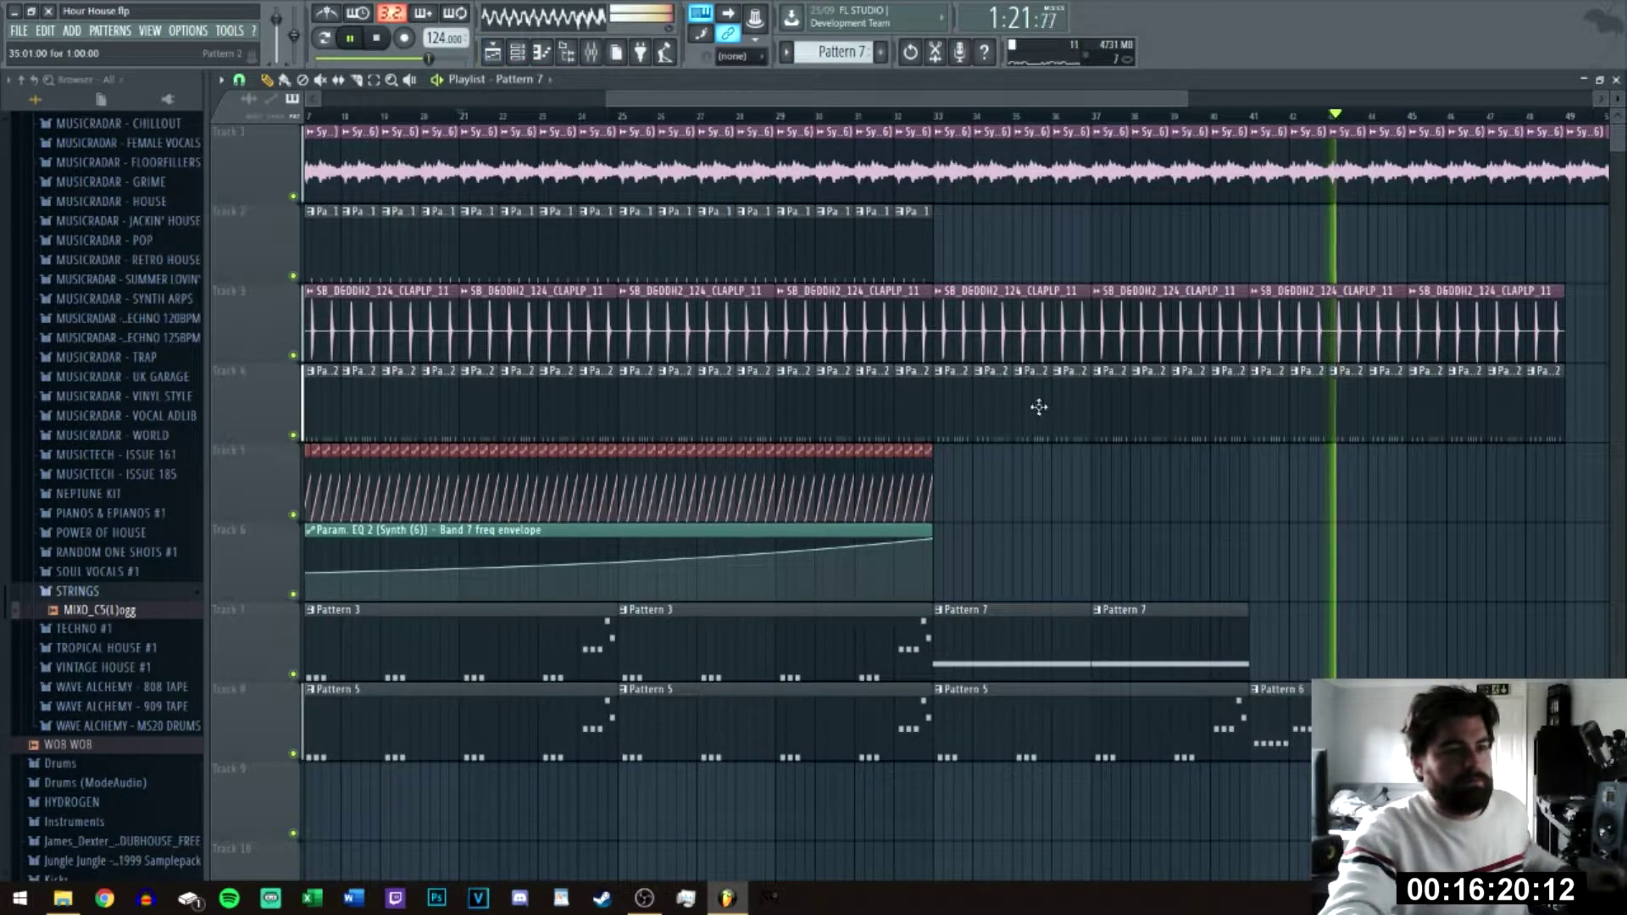
{"action": "scroll", "coordinate": [1027, 651], "scroll_direction": "down", "scroll_amount": 4}
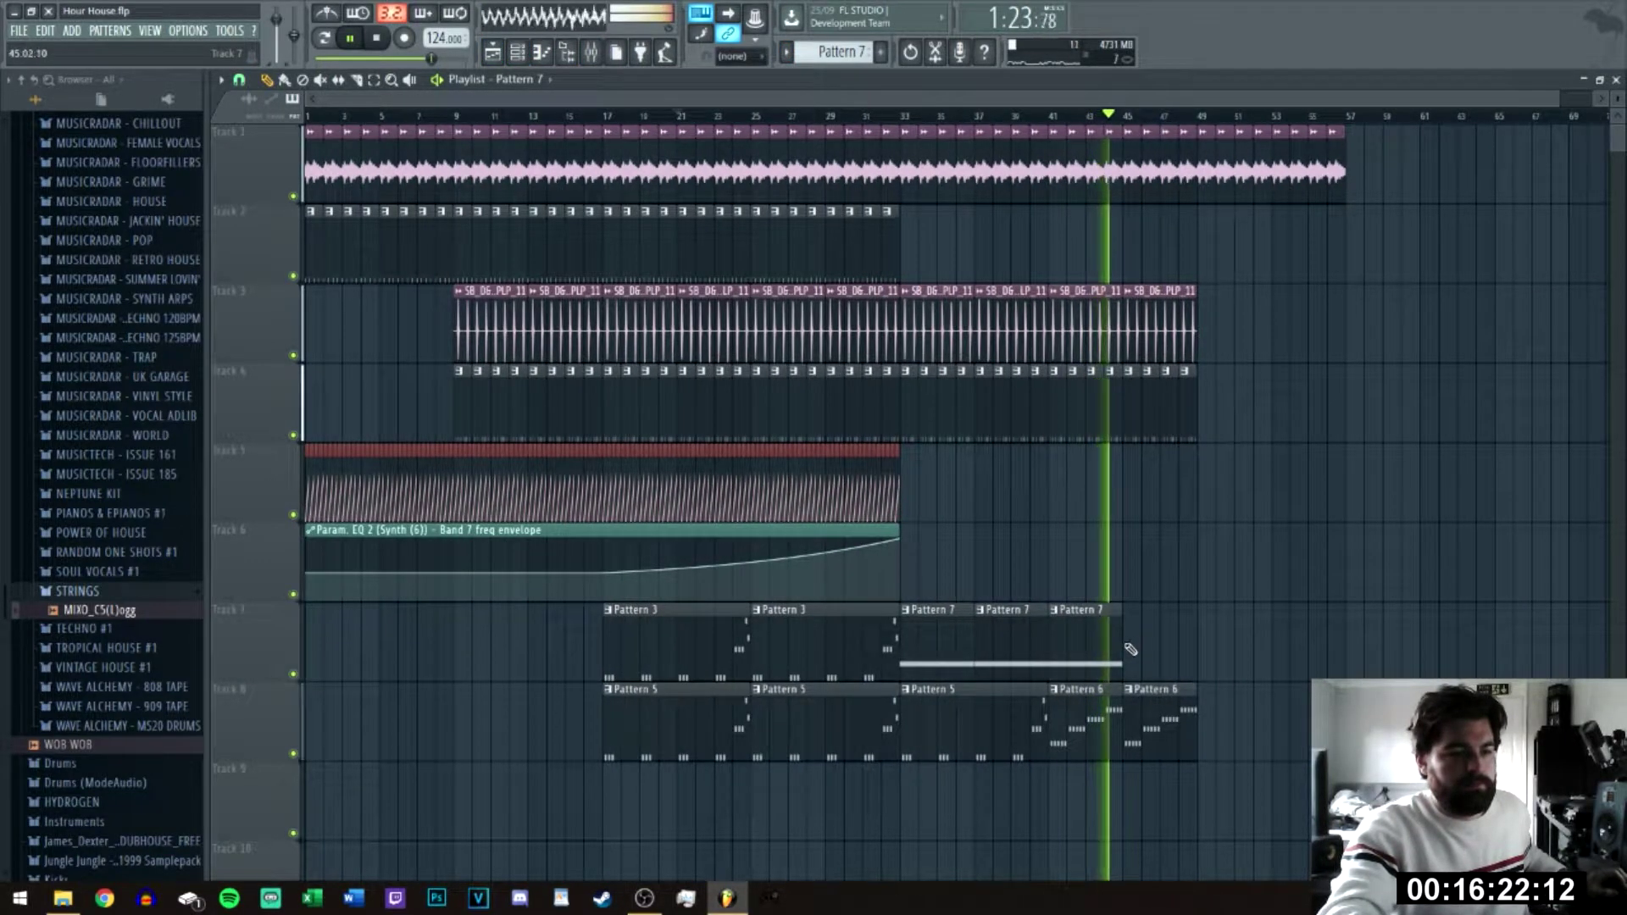
{"action": "left_click", "coordinate": [1131, 648]}
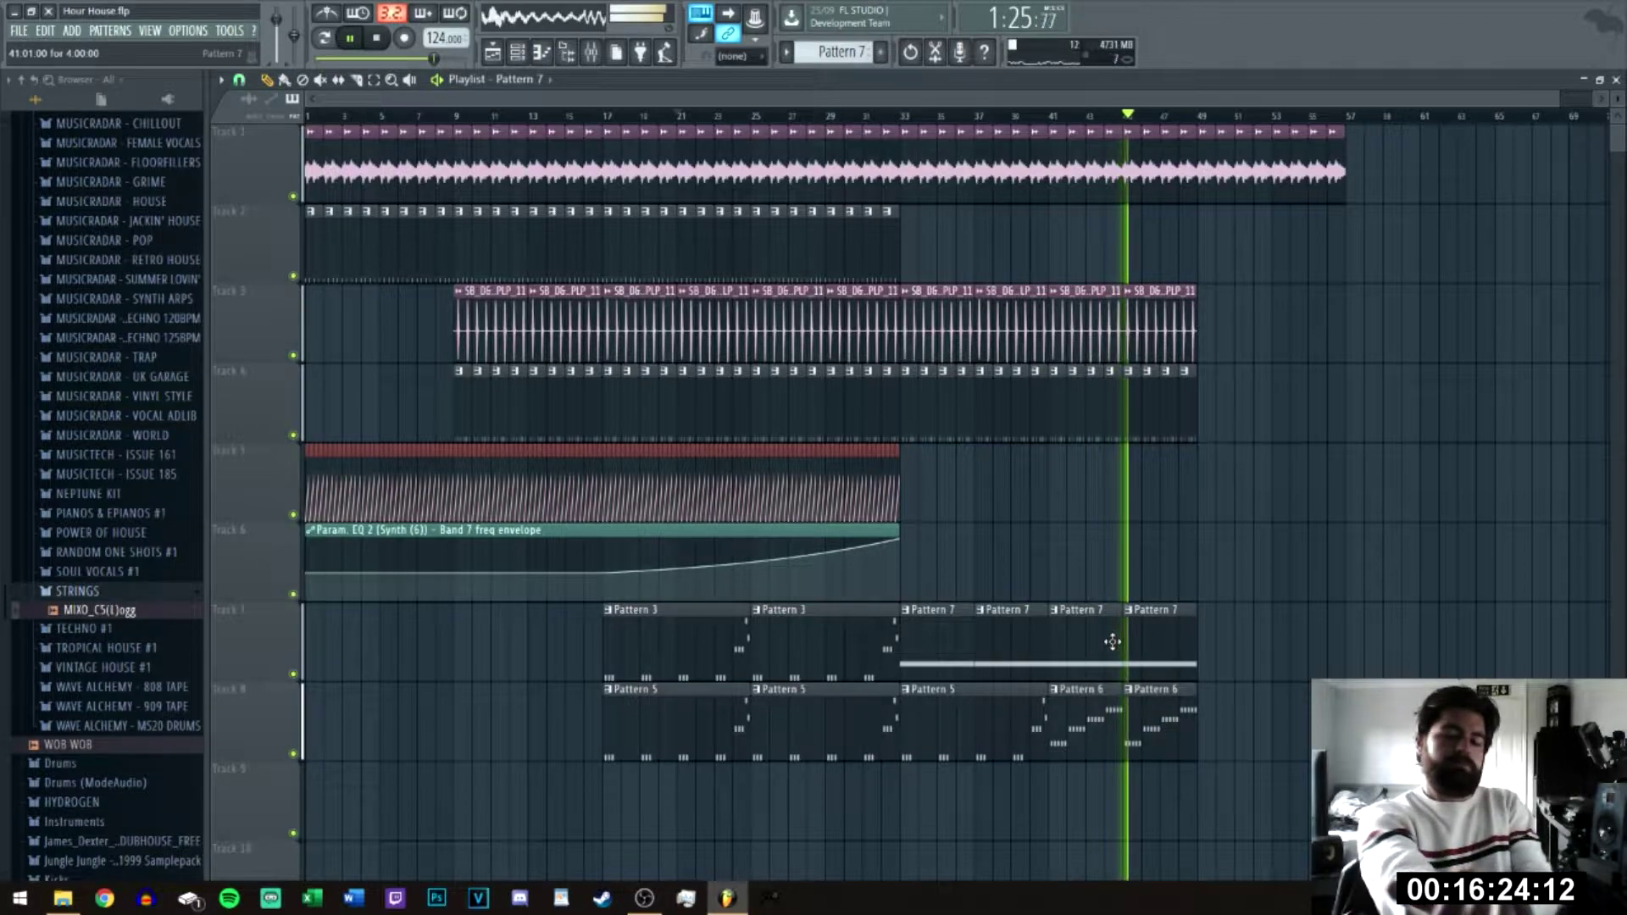
Step: Place a Pattern 1 clip at bar 49 on Track 2 and select the closing clips on Tracks 7 and 8
{"action": "left_click_drag", "start_coordinate": [1234, 715], "coordinate": [925, 606]}
{"action": "left_click", "coordinate": [1057, 497]}
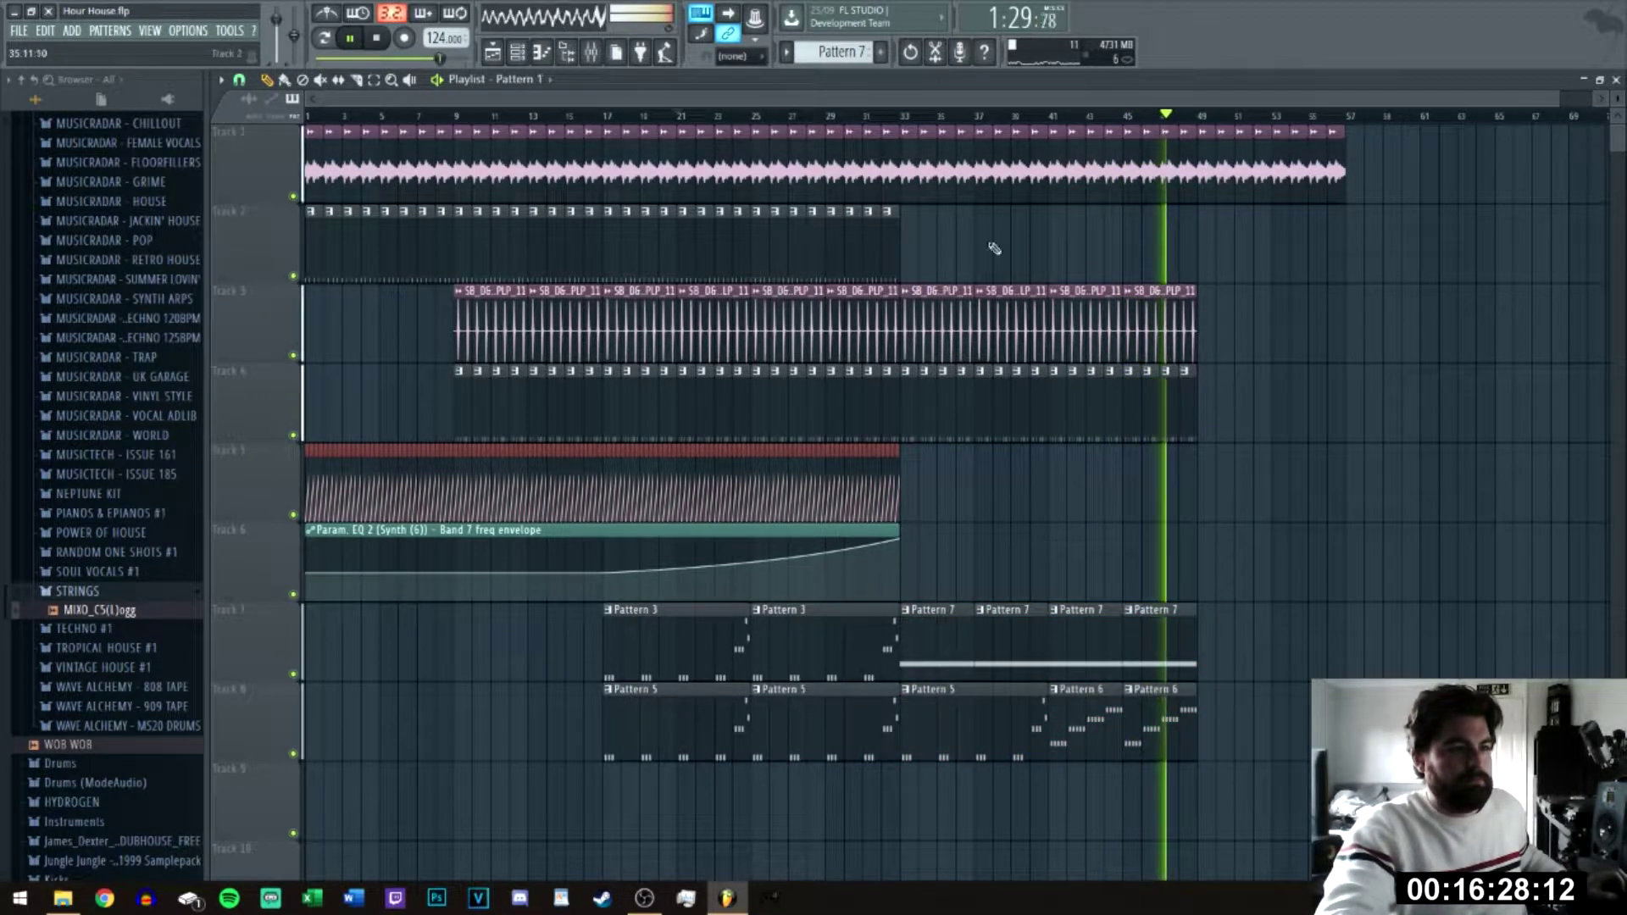
{"action": "scroll", "coordinate": [1195, 243], "scroll_direction": "up", "scroll_amount": 5}
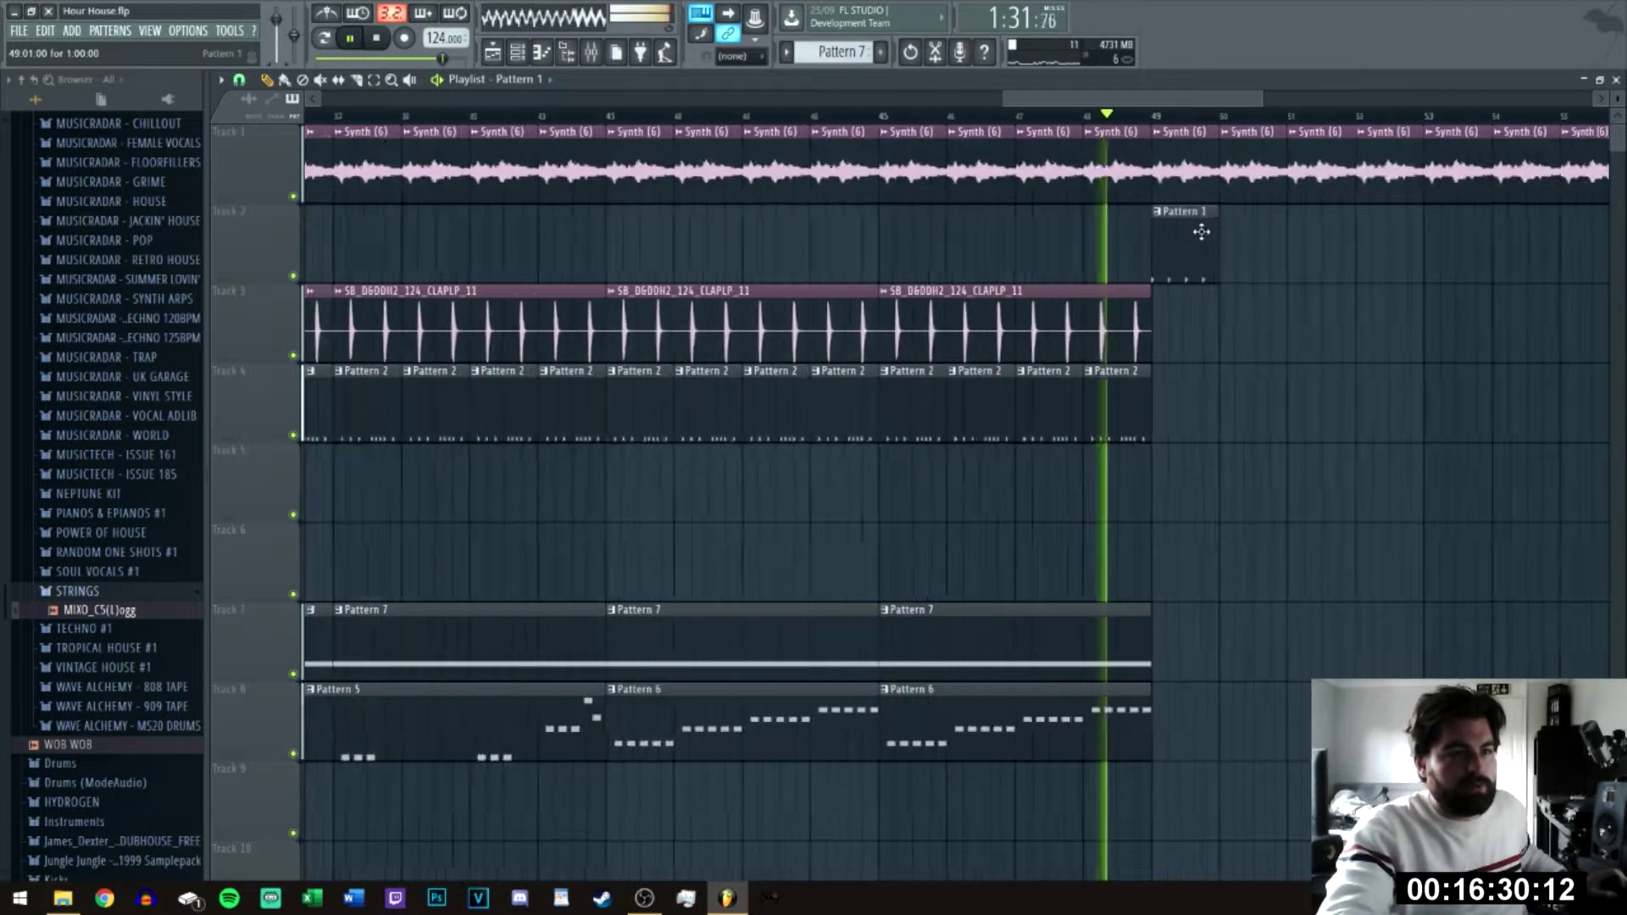
{"action": "scroll", "coordinate": [1073, 634], "scroll_direction": "down", "scroll_amount": 4}
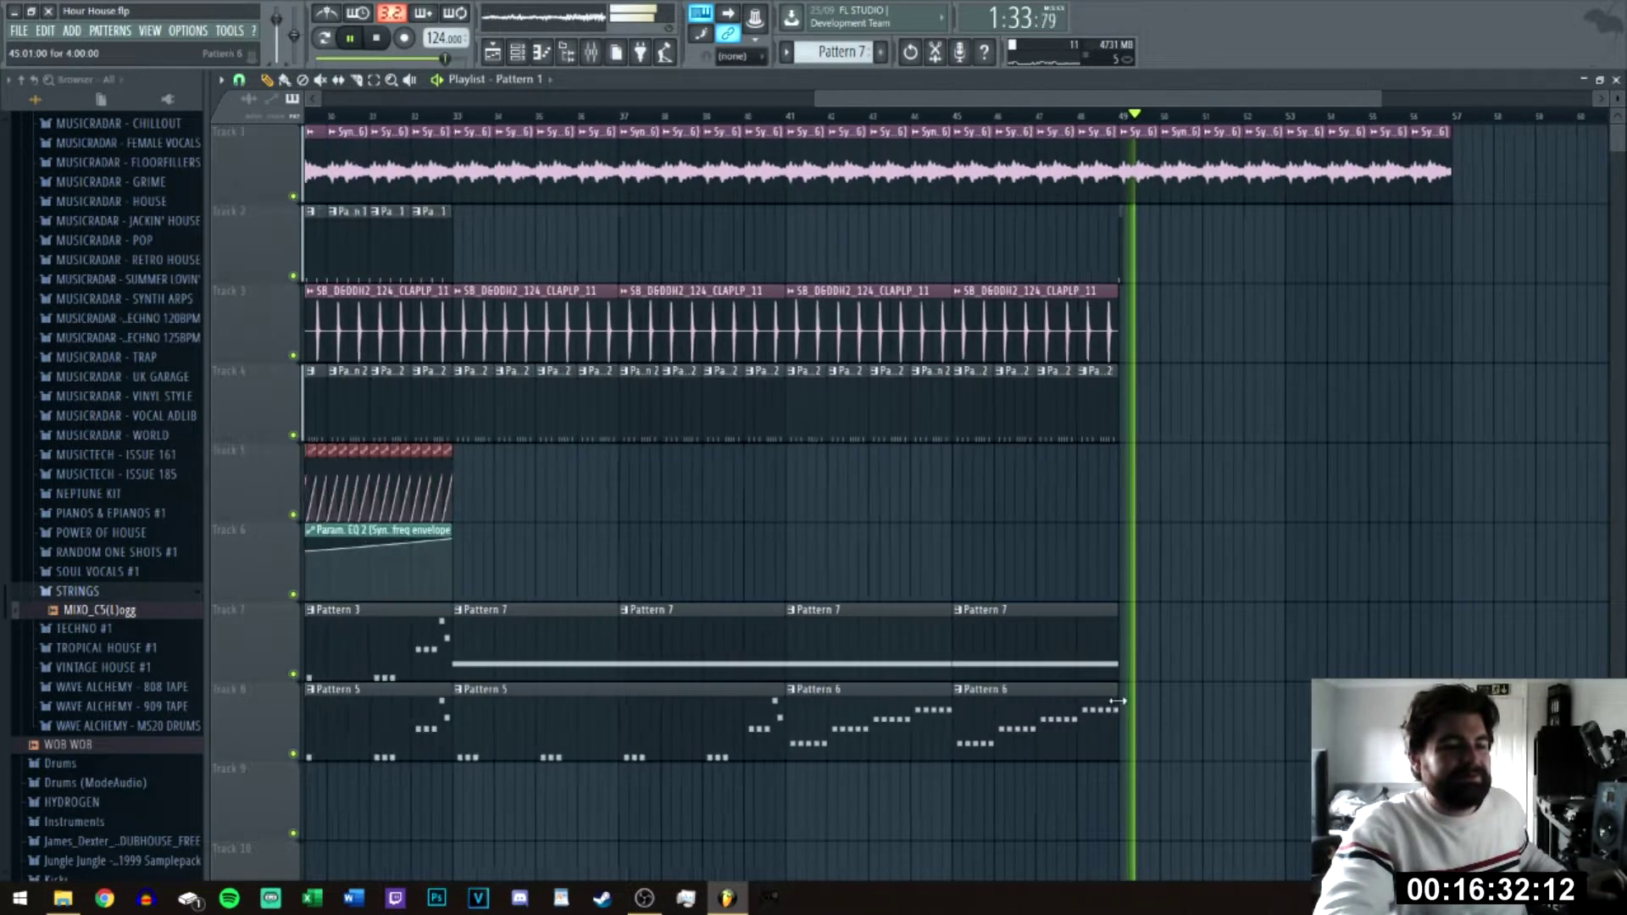
{"action": "left_click_drag", "start_coordinate": [1180, 763], "coordinate": [709, 443]}
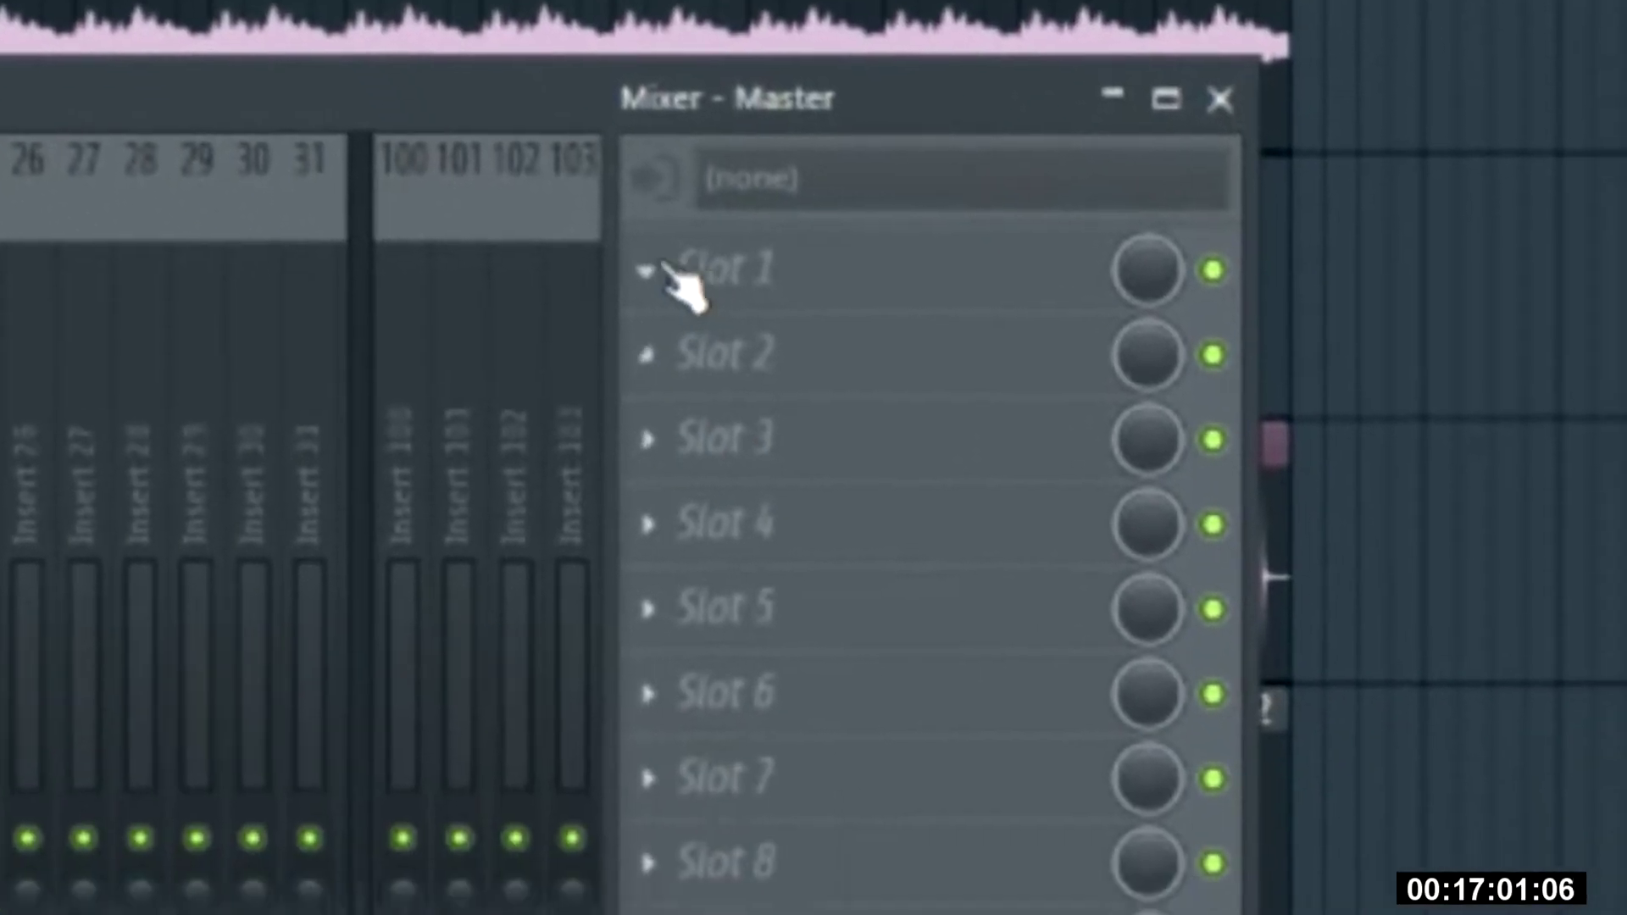
Step: Add ValhallaShimmer to the first effect slot of the master track and set its reverb mode to smallStereo
{"action": "left_click", "coordinate": [669, 271]}
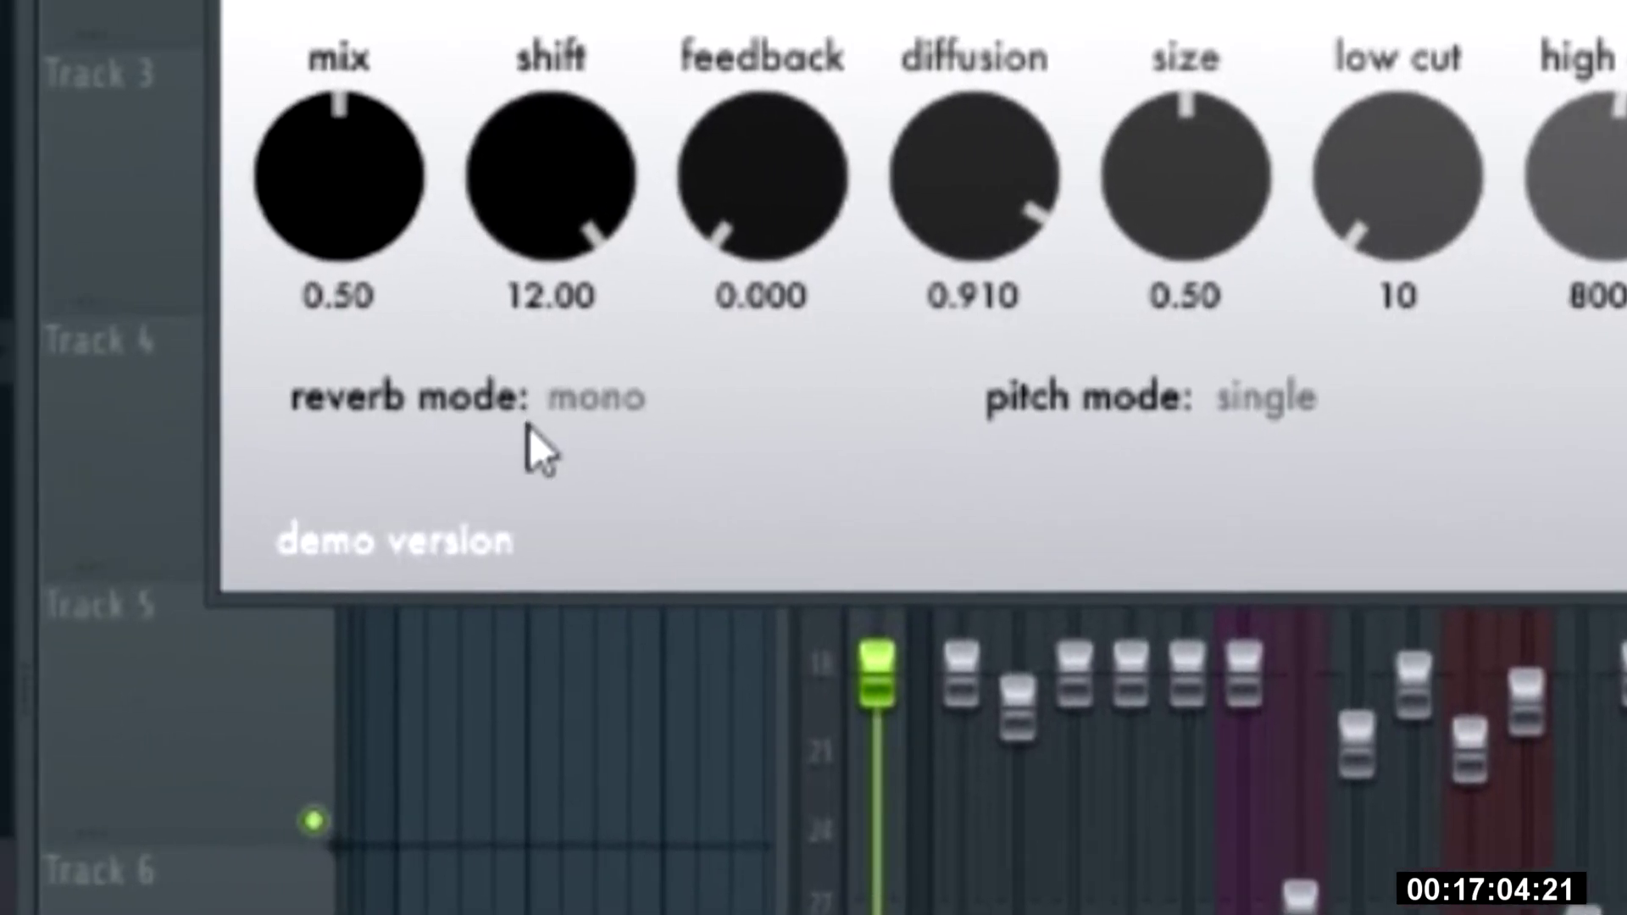
{"action": "left_click", "coordinate": [582, 392]}
{"action": "left_click", "coordinate": [916, 697]}
Step: Set ValhallaShimmer's mix to 0.30 and size to 0.60, and adjust its feedback
{"action": "left_click_drag", "start_coordinate": [606, 254], "coordinate": [559, 301]}
{"action": "left_click_drag", "start_coordinate": [831, 496], "coordinate": [752, 618]}
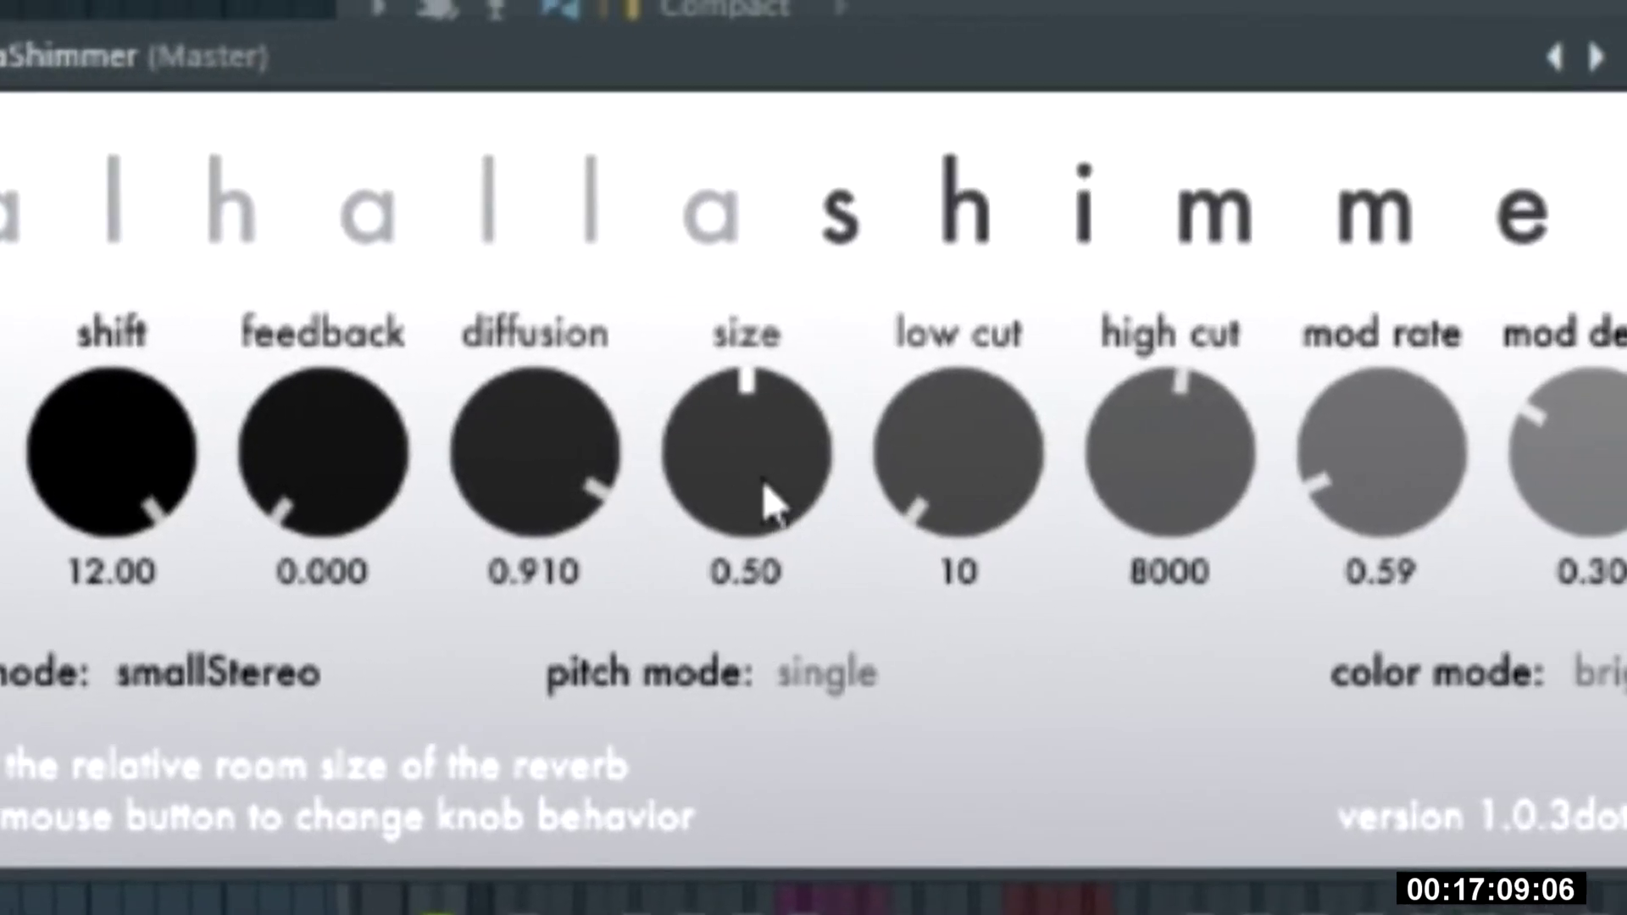
{"action": "left_click_drag", "start_coordinate": [767, 504], "coordinate": [734, 428]}
{"action": "left_click_drag", "start_coordinate": [289, 515], "coordinate": [311, 422]}
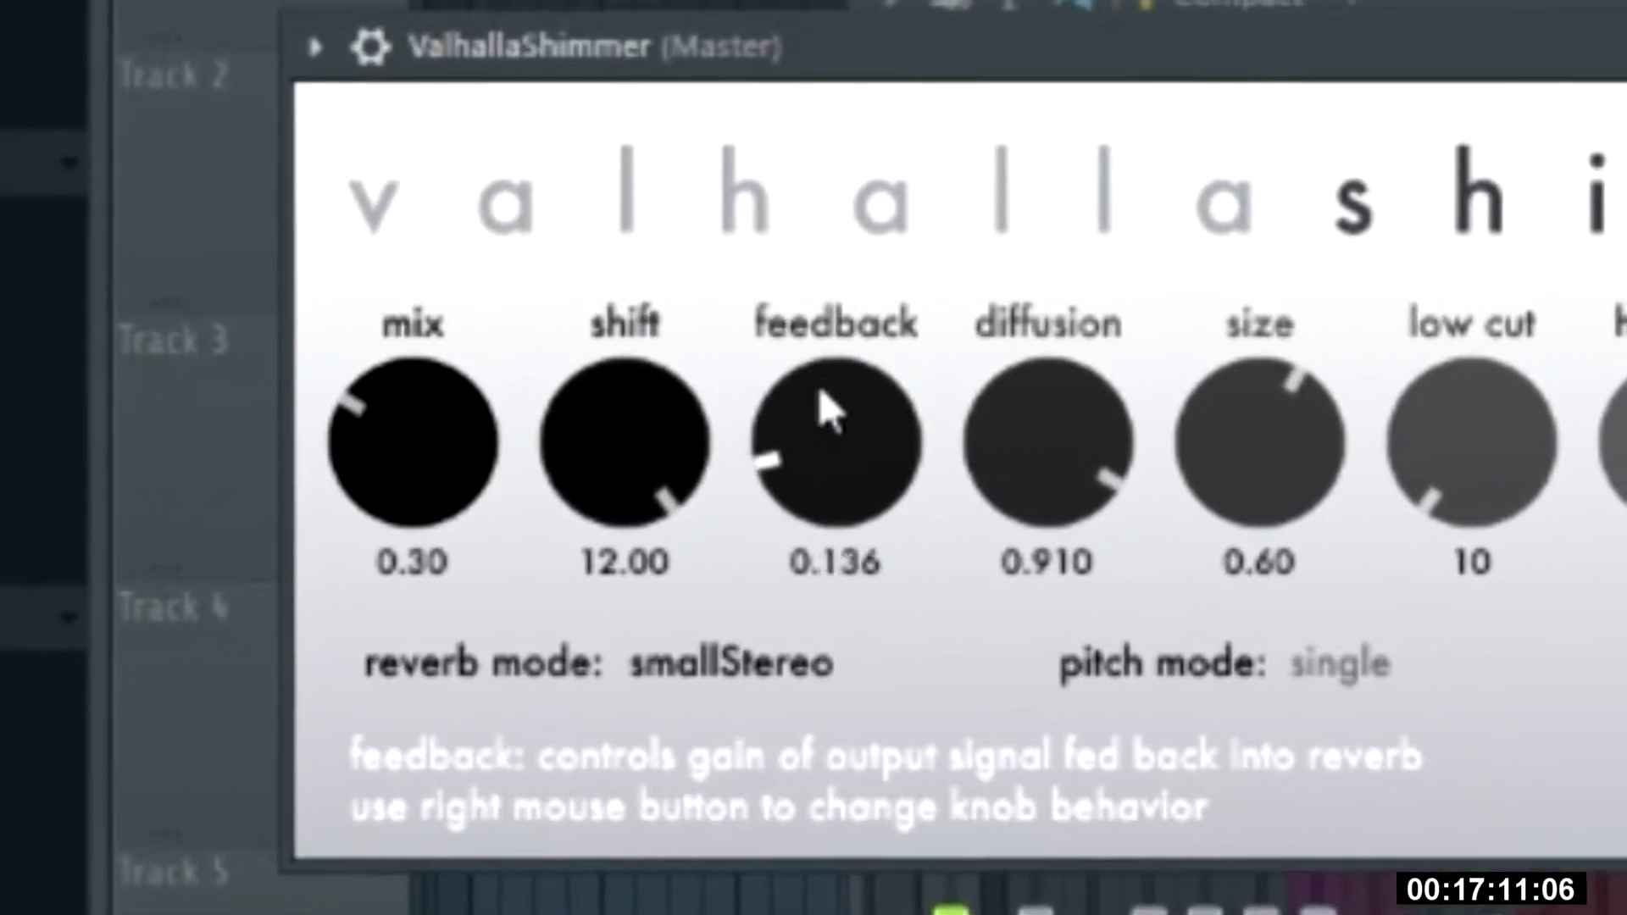
{"action": "left_click_drag", "start_coordinate": [826, 413], "coordinate": [827, 441]}
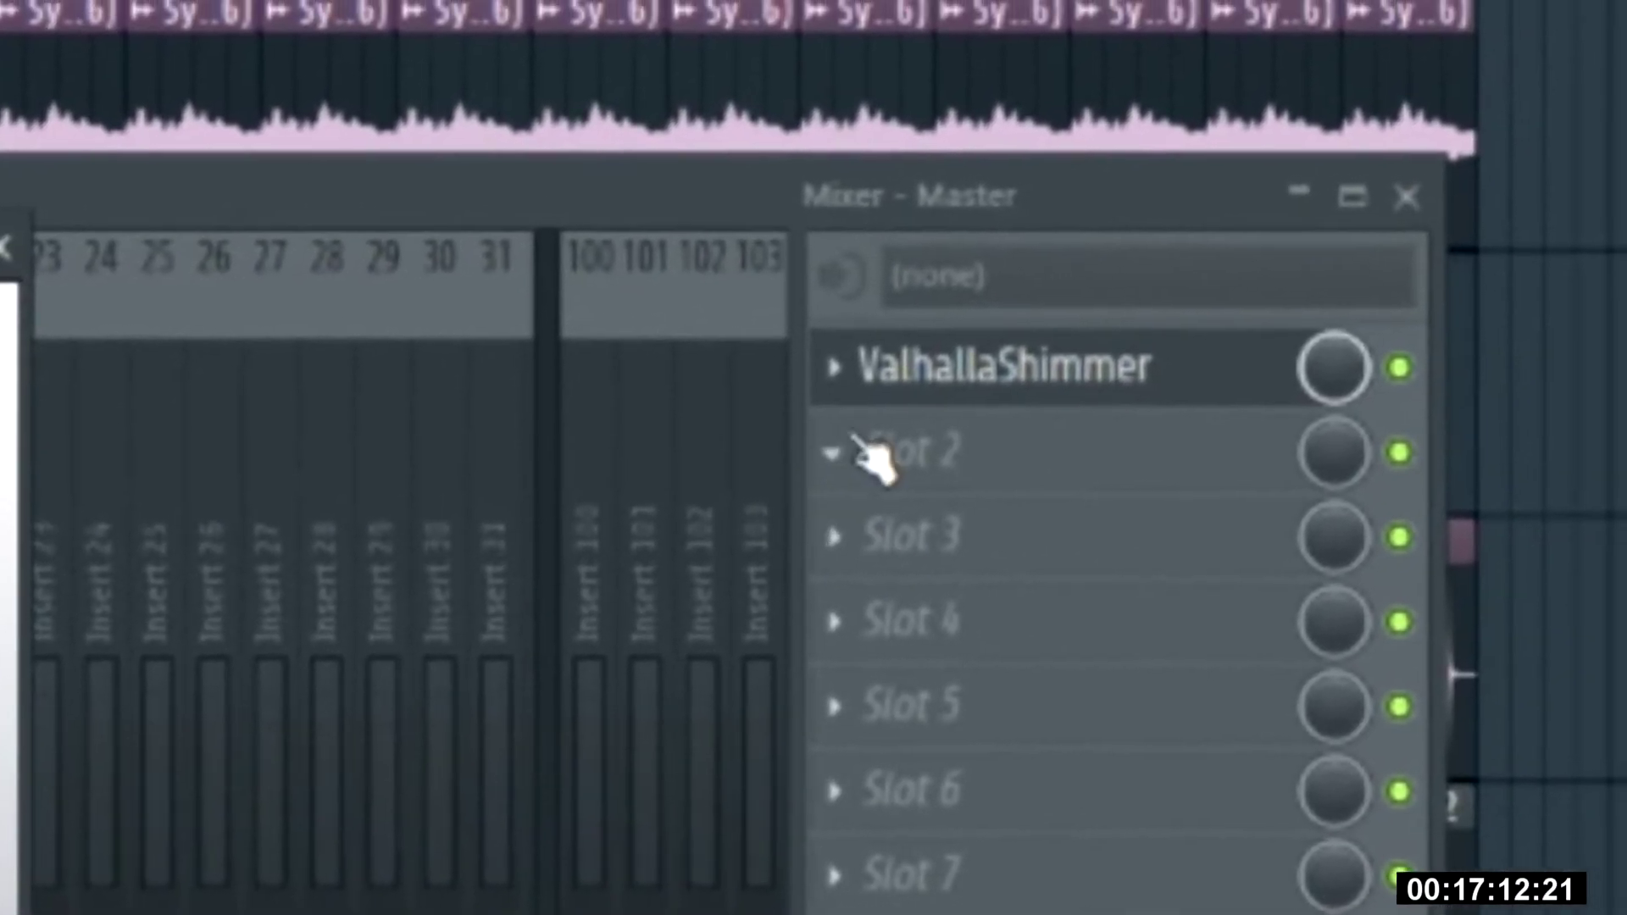
Step: Add Fruity Parametric EQ 2 to the second effect slot of the master track
{"action": "left_click", "coordinate": [872, 455]}
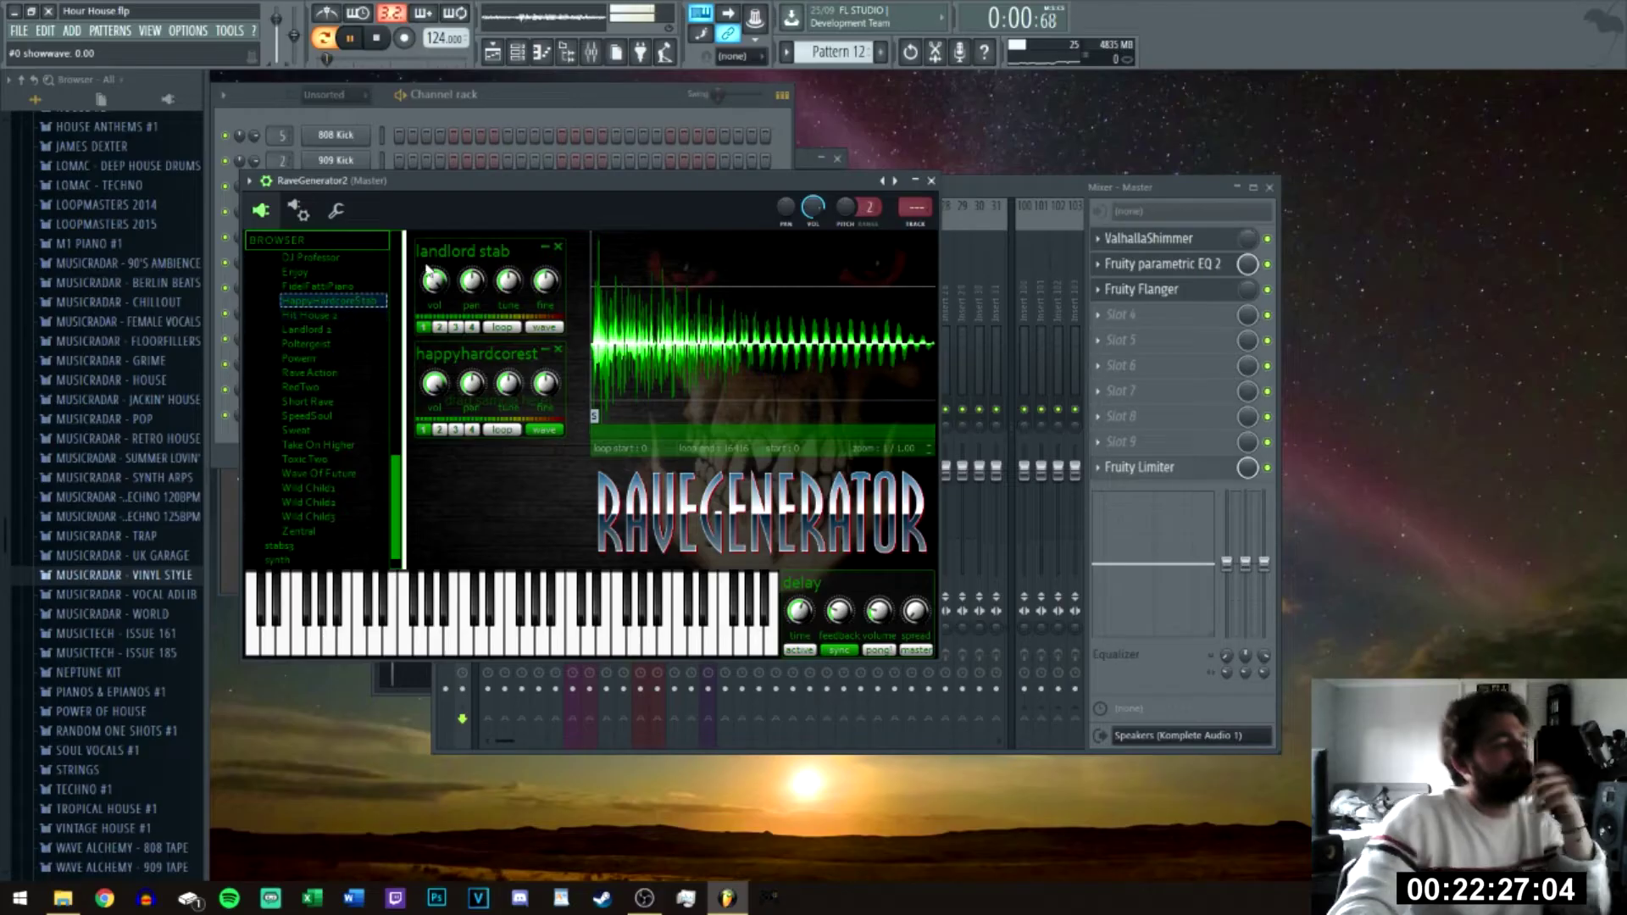
Step: Try the Short Rave and Poltergeist sounds in RaveGenerator2
{"action": "key", "text": "F6"}
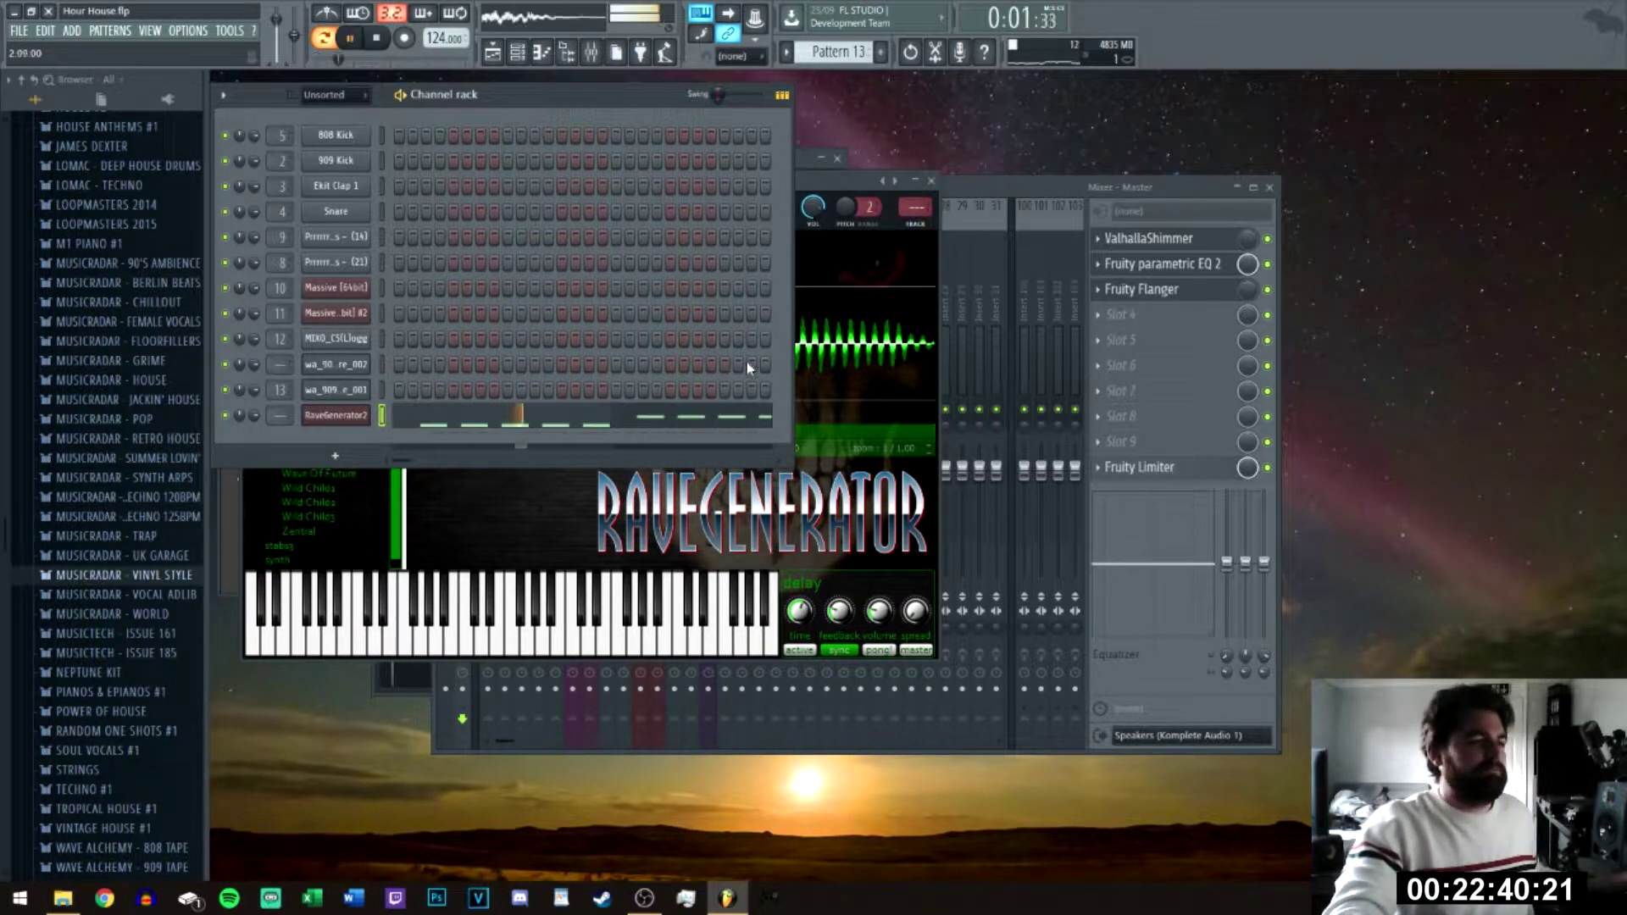
{"action": "left_click", "coordinate": [850, 181]}
{"action": "double_click", "coordinate": [327, 404]}
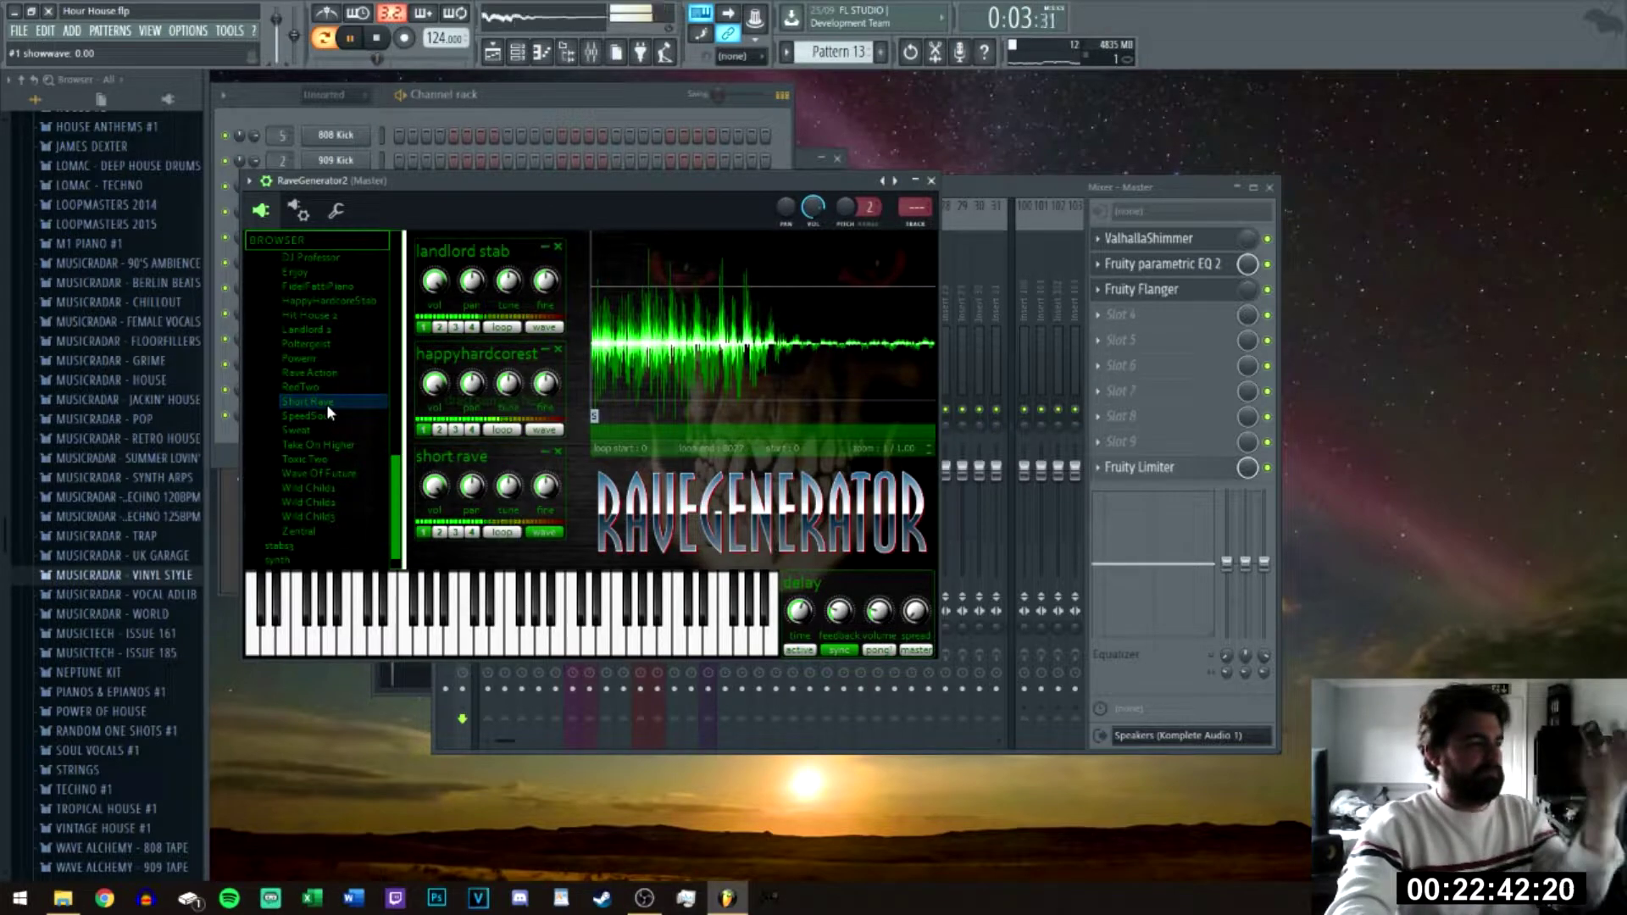
{"action": "left_click", "coordinate": [325, 348]}
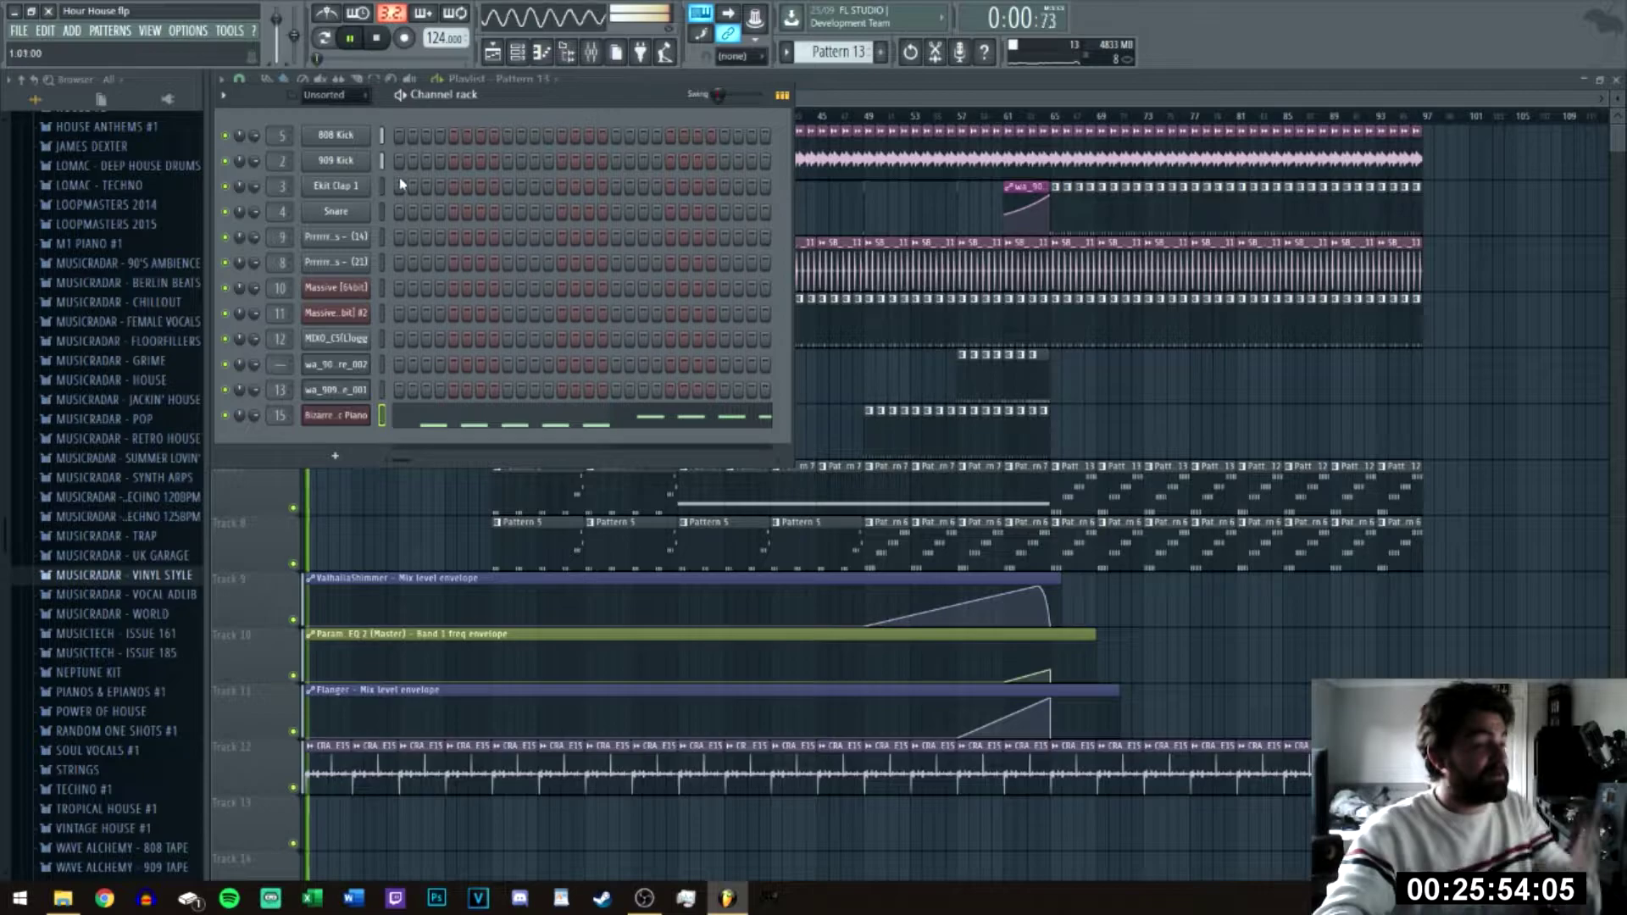
Step: Add an FL Keys channel and play its Pattern 14 note sequence
{"action": "left_click", "coordinate": [116, 32]}
{"action": "left_click", "coordinate": [72, 31]}
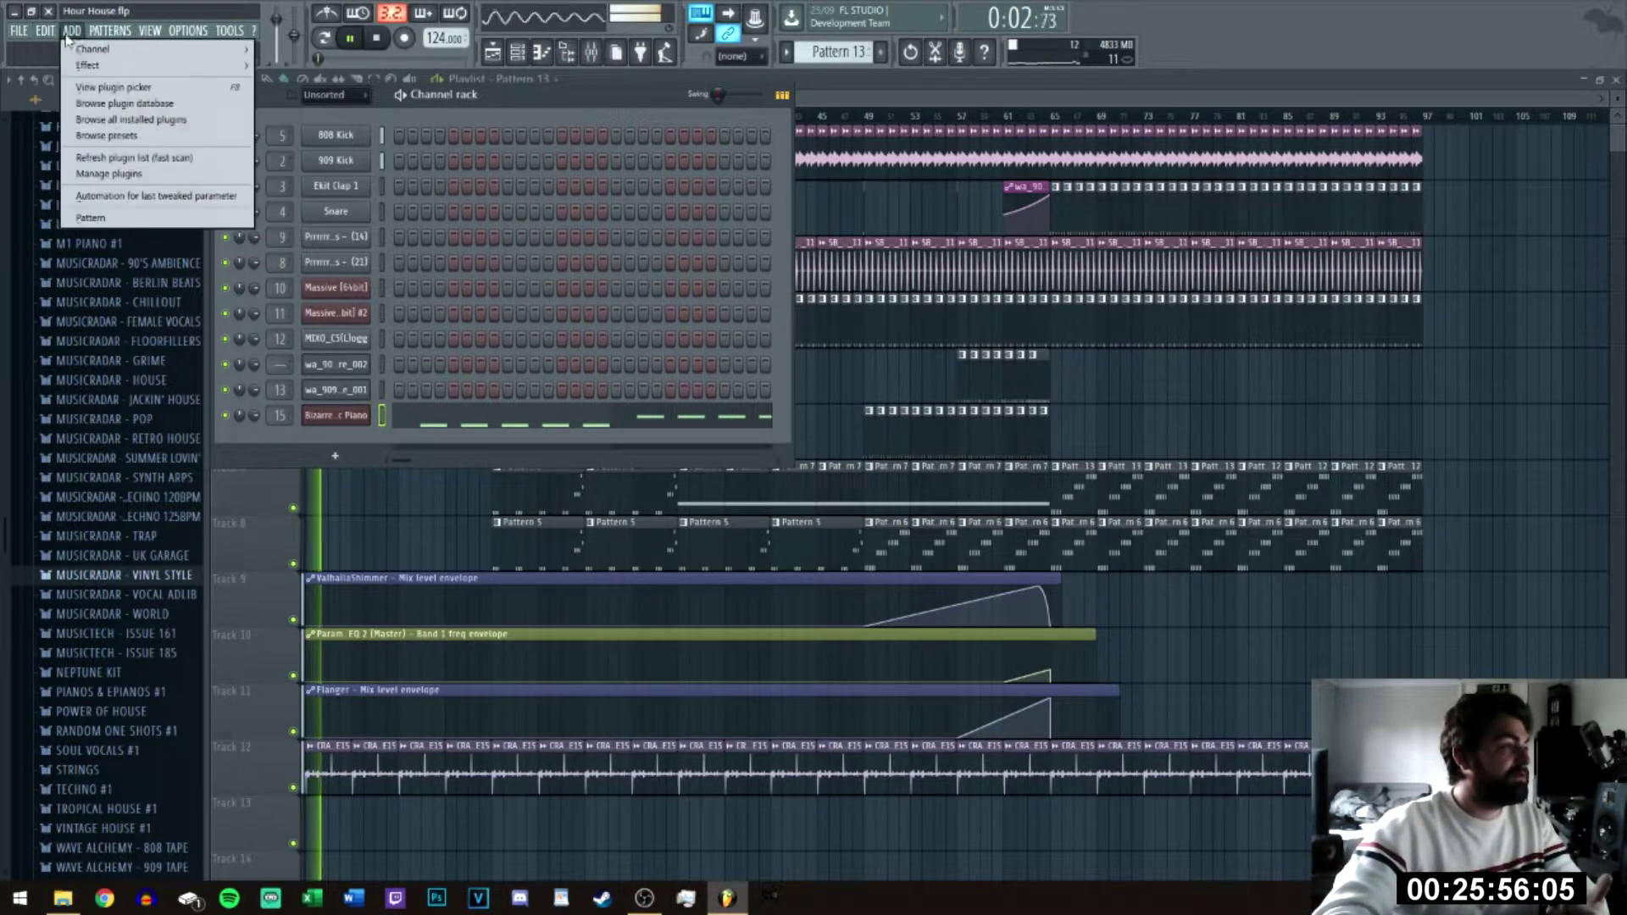
{"action": "mouse_move", "coordinate": [138, 53]}
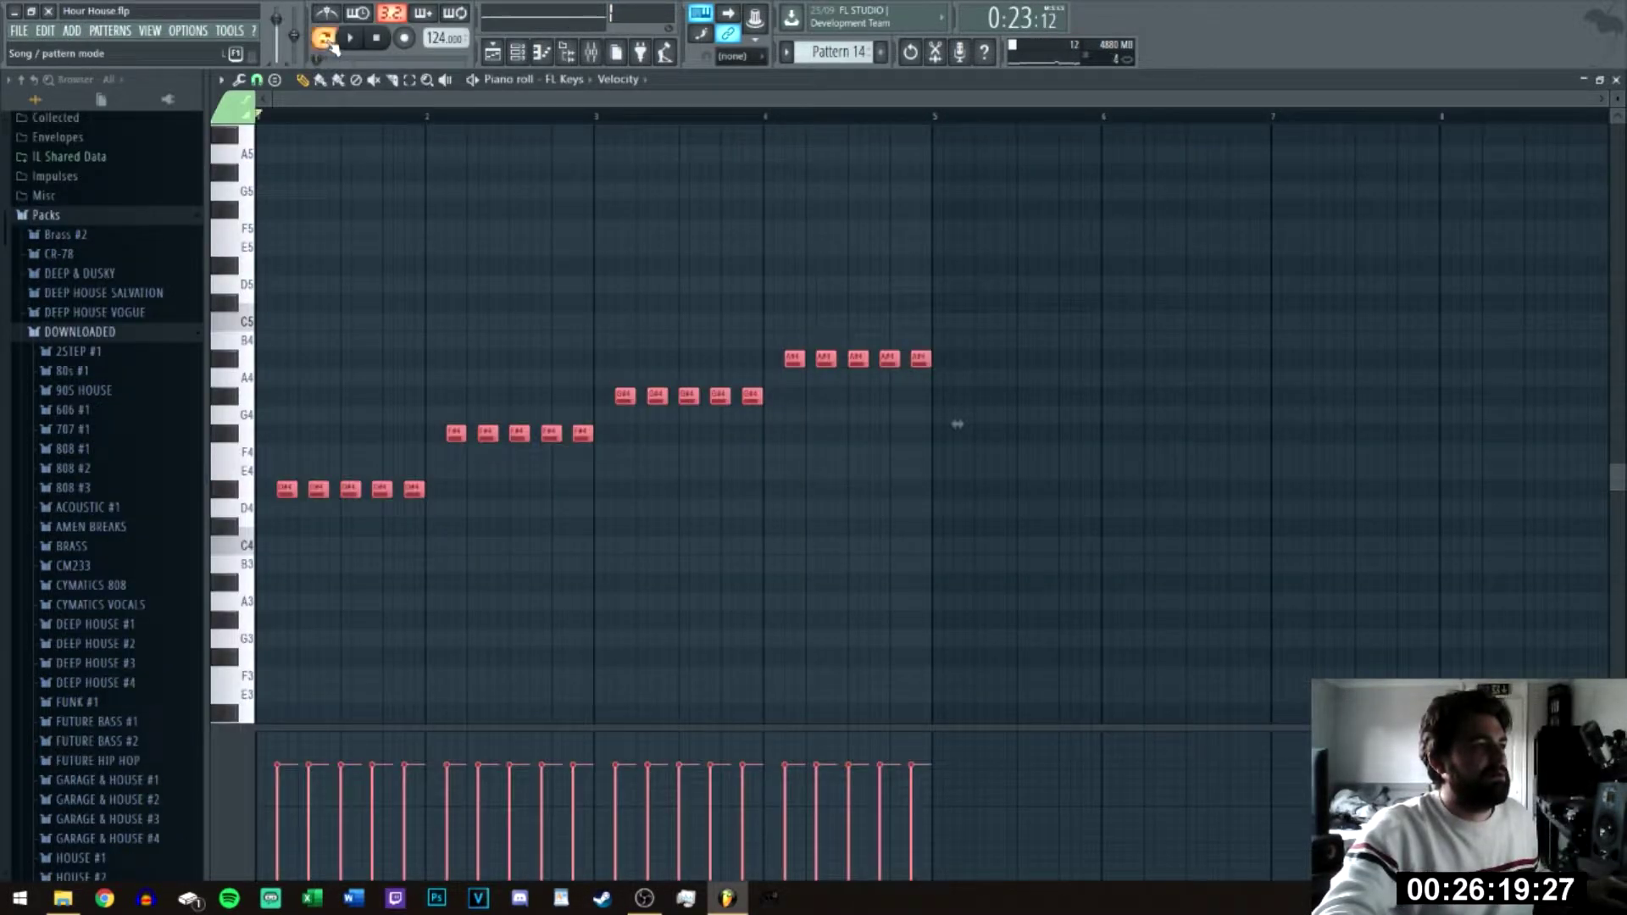
{"action": "key", "text": "space"}
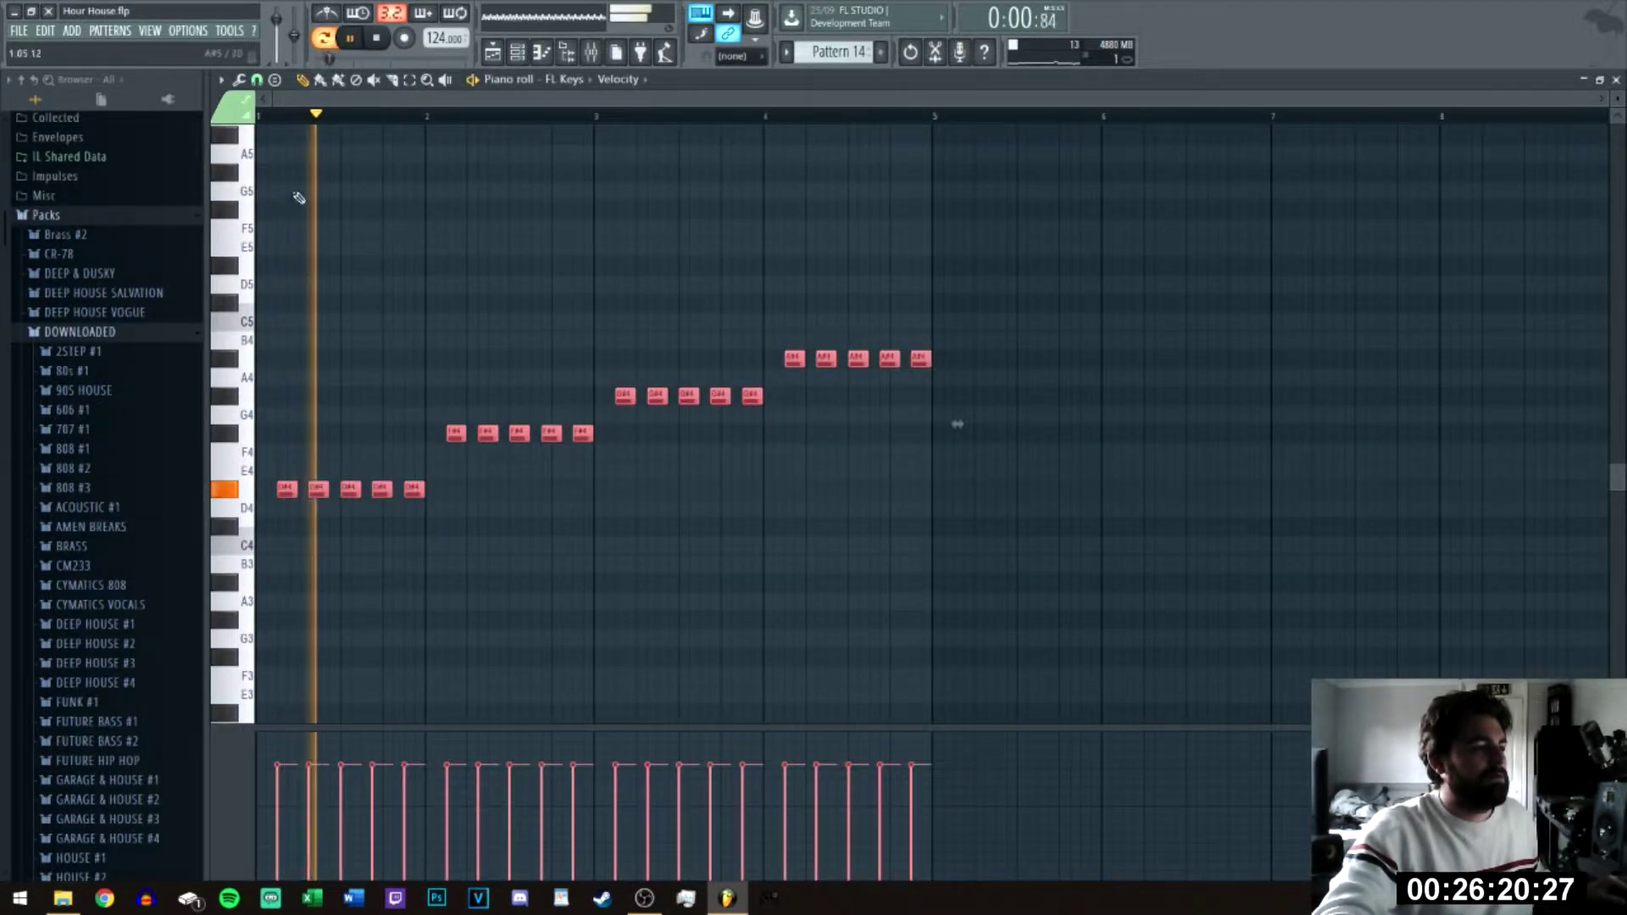
Step: Rework the FL Keys notes in Pattern 14 into repeated chord stabs over four bars, with low bass notes underneath
{"action": "key", "text": "space"}
{"action": "scroll", "coordinate": [188, 477], "scroll_direction": "up", "scroll_amount": 3}
{"action": "scroll", "coordinate": [188, 477], "scroll_direction": "up", "scroll_amount": 2}
{"action": "left_click", "coordinate": [290, 443]}
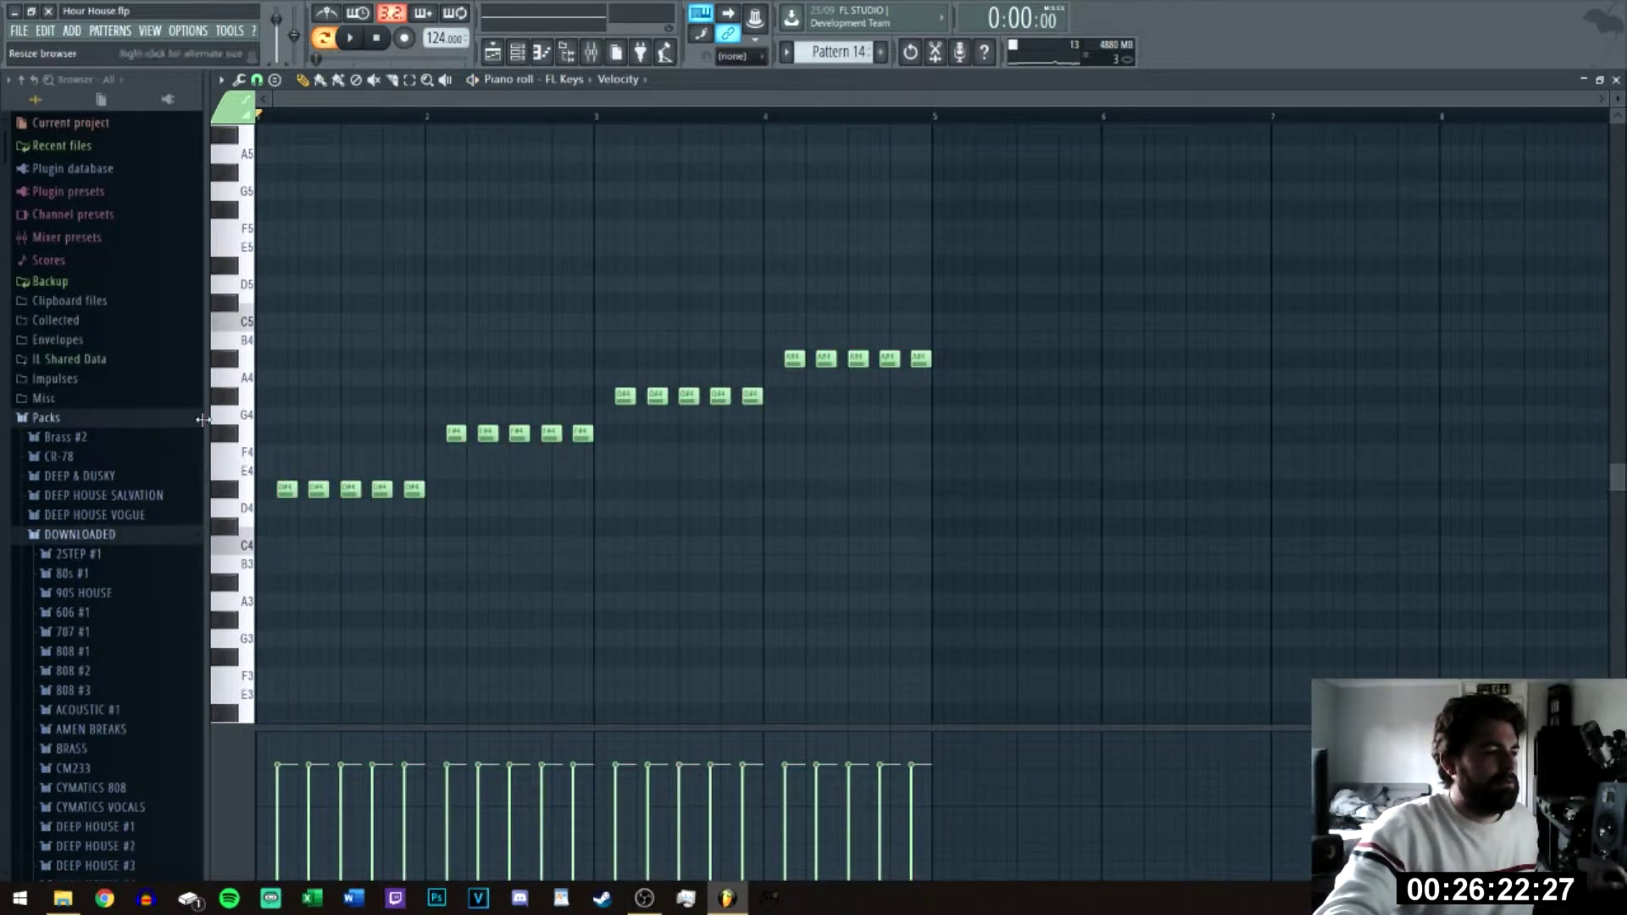
{"action": "scroll", "coordinate": [502, 400], "scroll_direction": "up", "scroll_amount": 3}
{"action": "scroll", "coordinate": [485, 410], "scroll_direction": "down", "scroll_amount": 2}
{"action": "key", "text": "shift+Left"}
{"action": "key", "text": "shift+Left"}
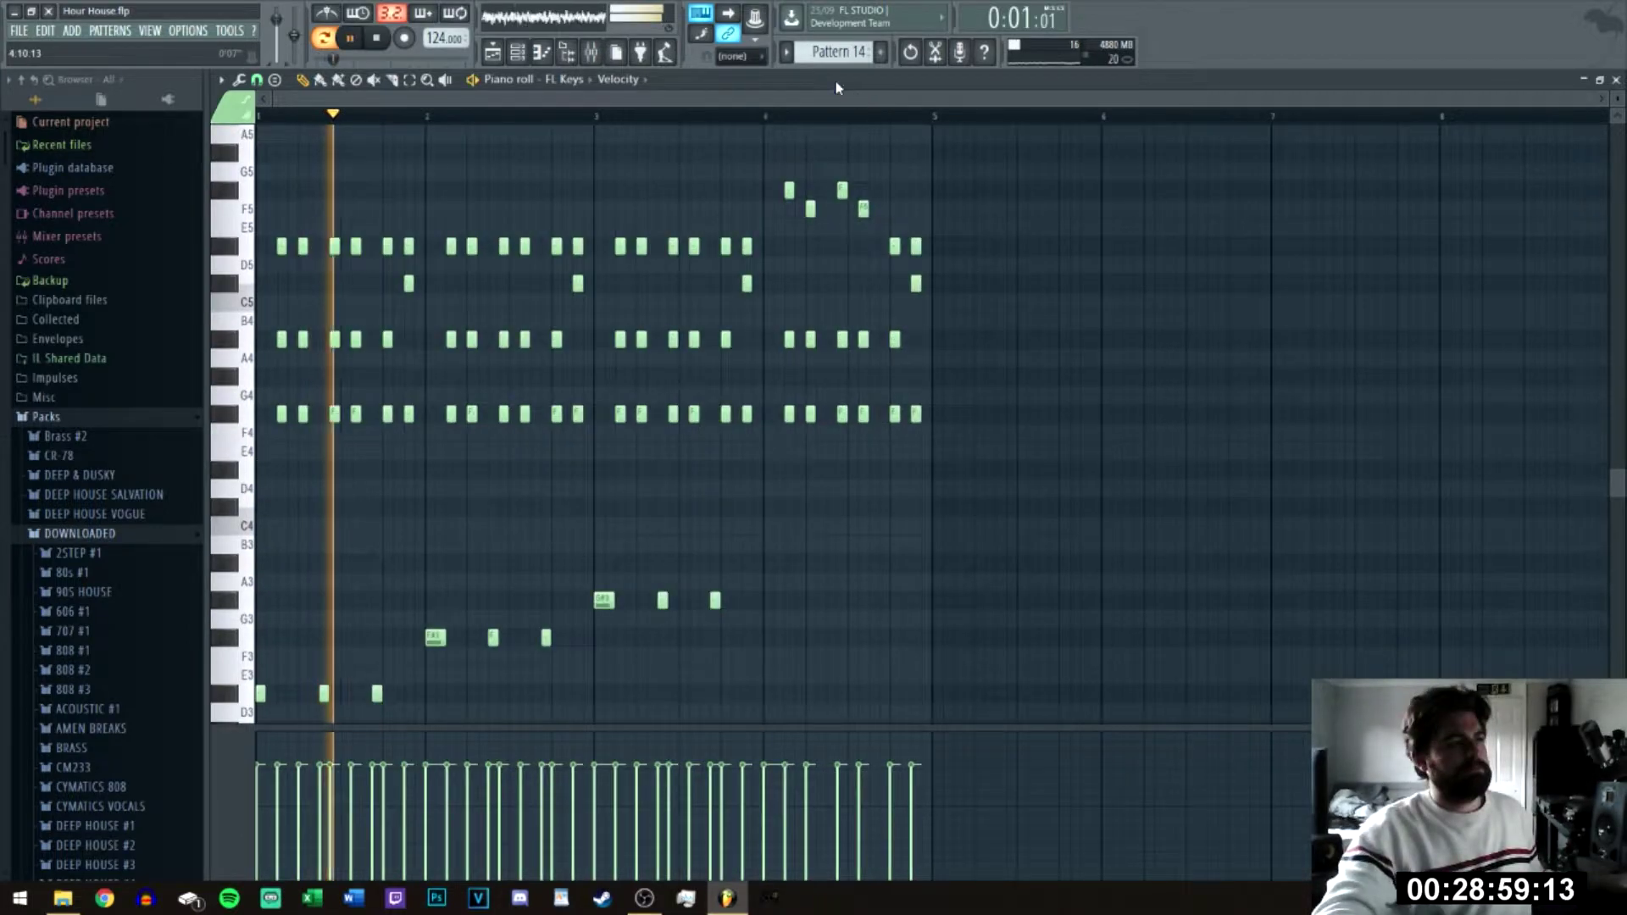
Step: Assign FL Keys to free mixer track 16 and add Fruity Parametric EQ 2 to its first effect slot
{"action": "key", "text": "F7"}
{"action": "left_click", "coordinate": [339, 440]}
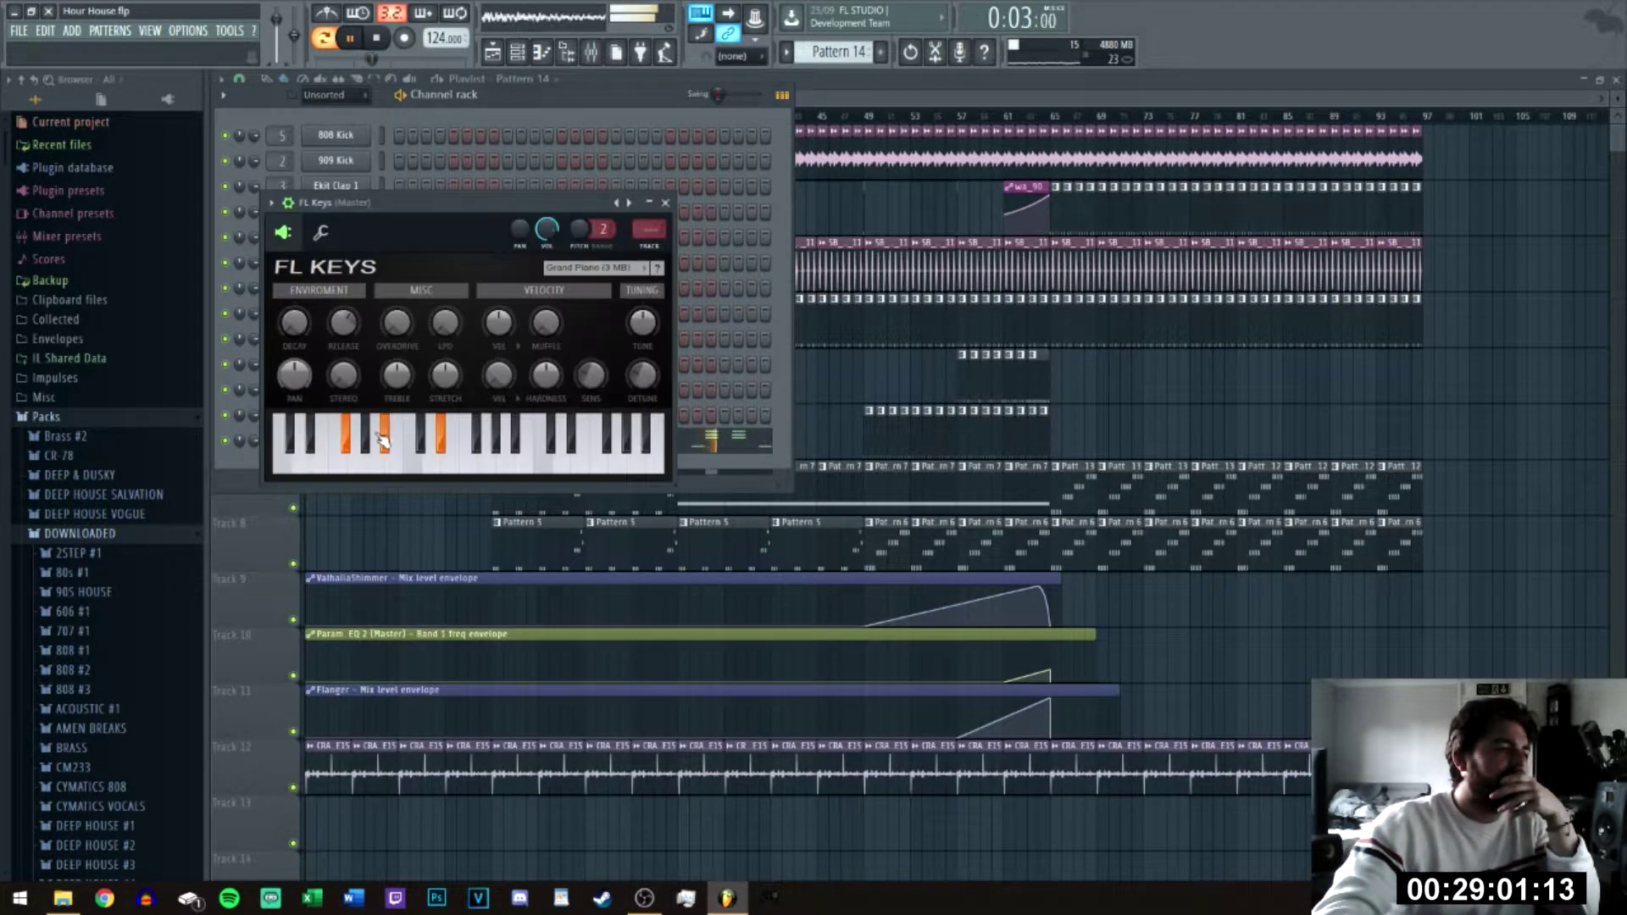
{"action": "left_click", "coordinate": [286, 236]}
{"action": "mouse_move", "coordinate": [365, 222]}
{"action": "left_click", "coordinate": [545, 254]}
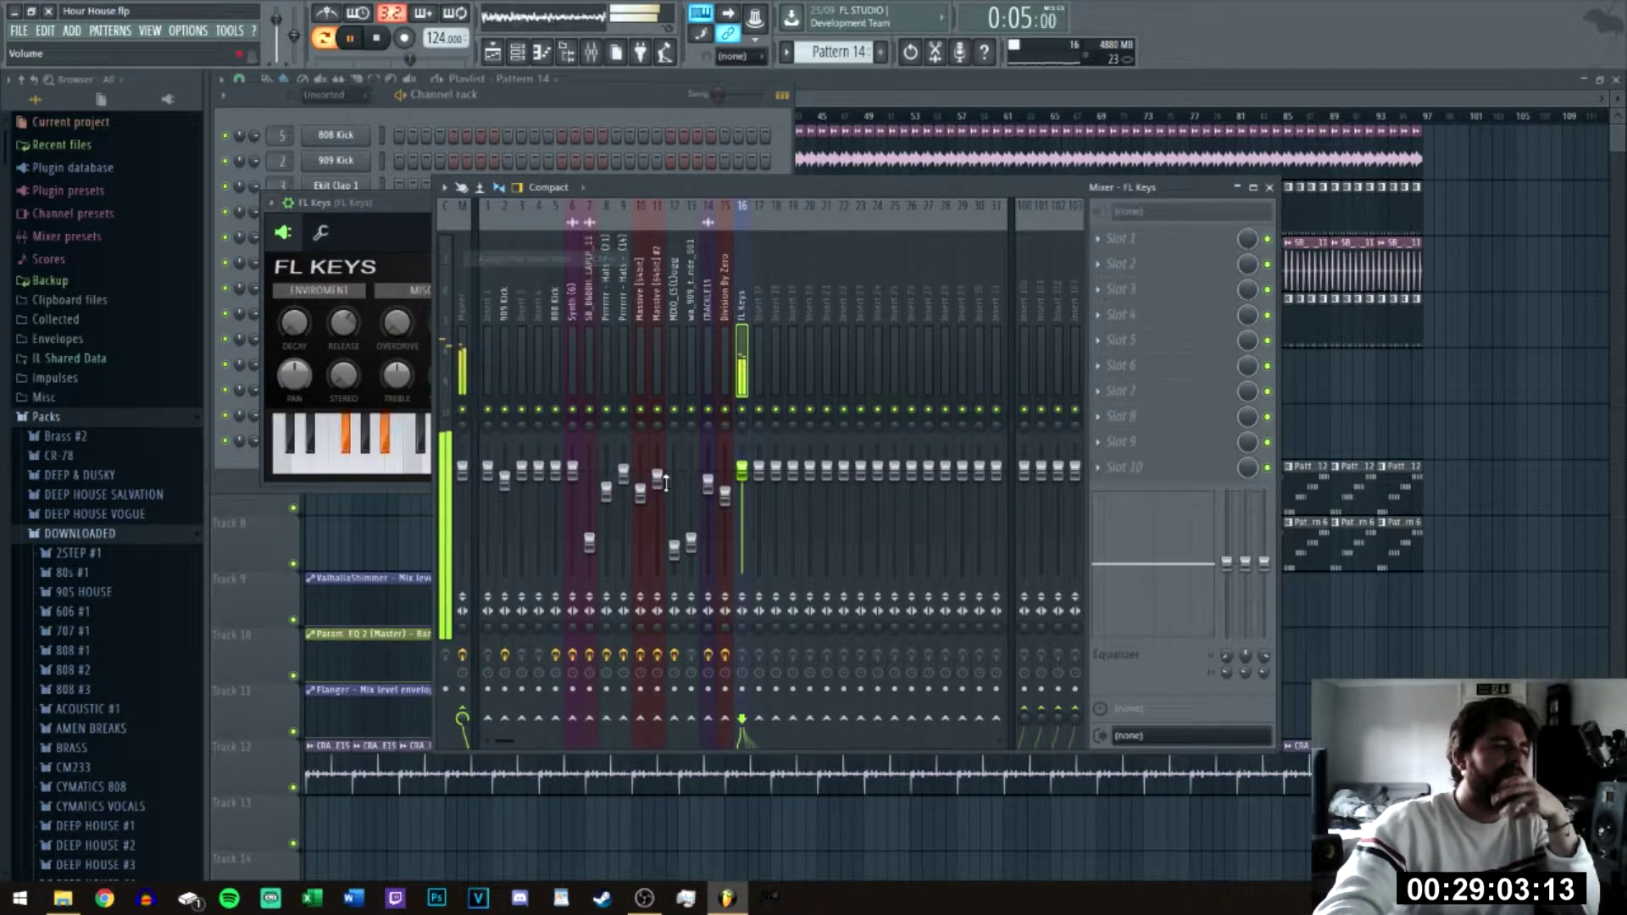
{"action": "left_click", "coordinate": [1109, 246]}
{"action": "mouse_move", "coordinate": [1186, 261]}
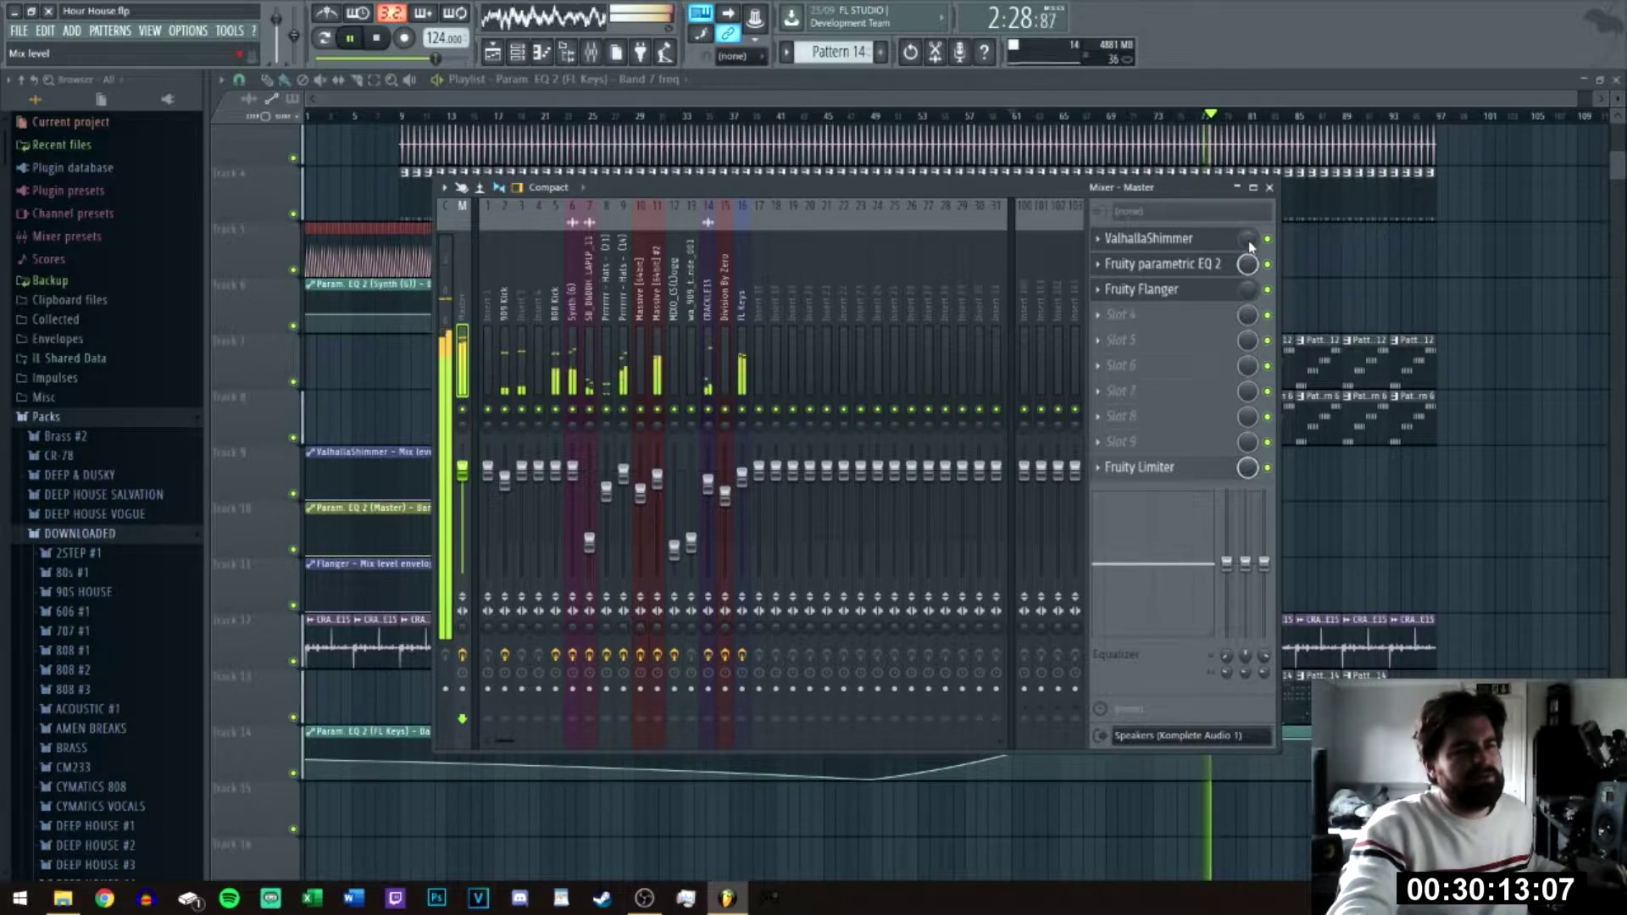
Step: Extend the ValhallaShimmer mix level automation clip to about bar 95 and adjust its envelope points
{"action": "key", "text": "F9"}
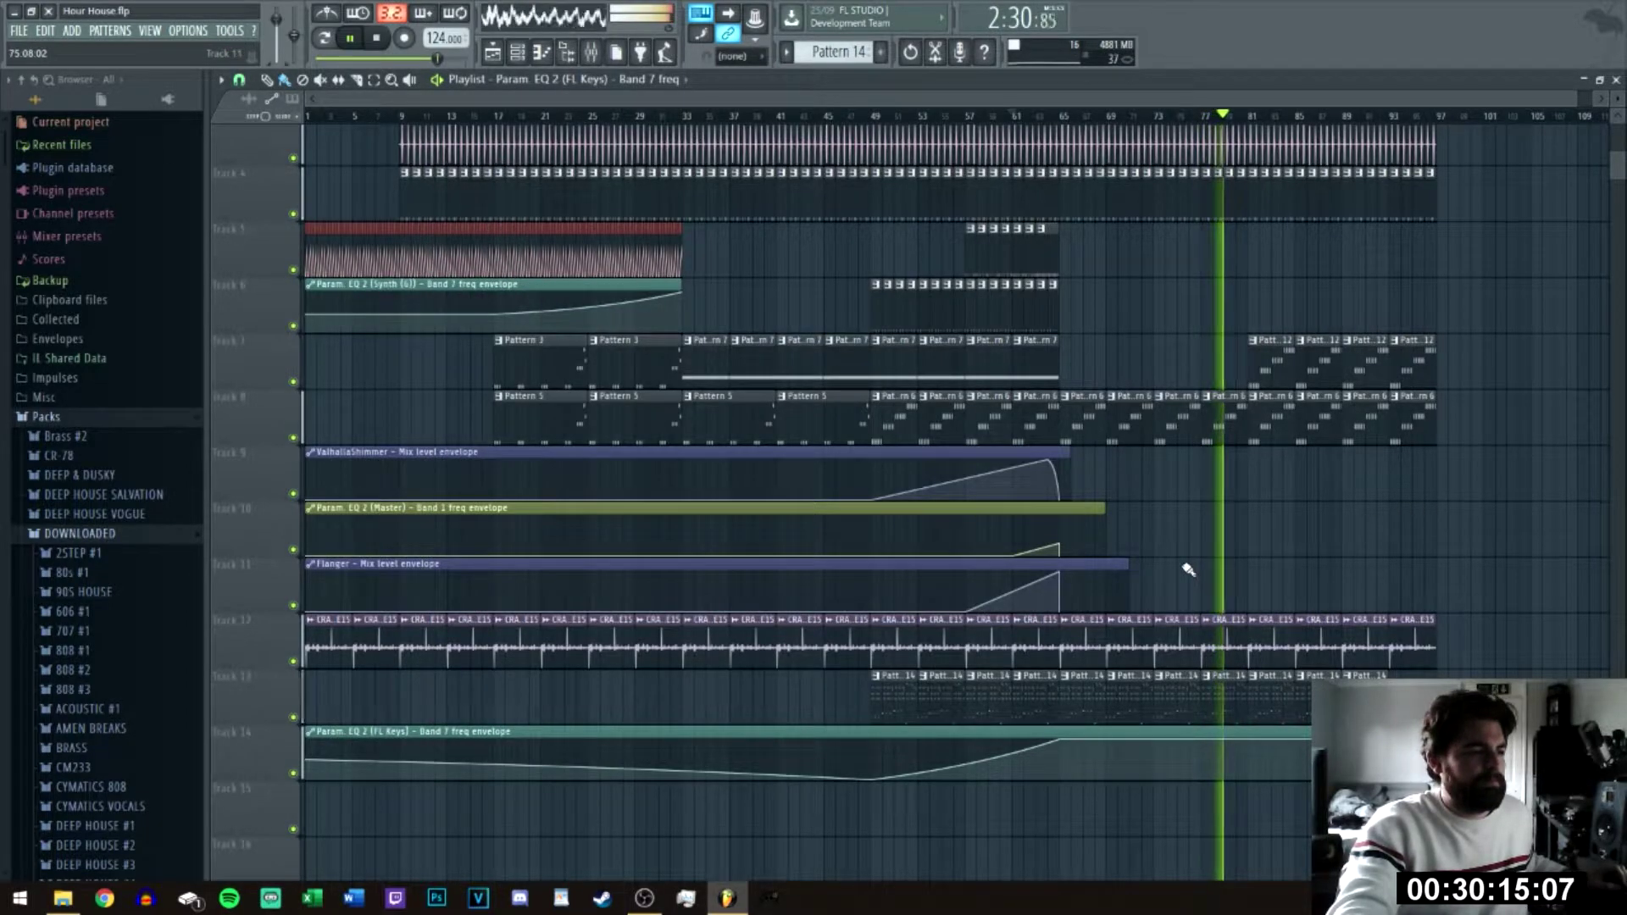
{"action": "left_click_drag", "start_coordinate": [1071, 474], "coordinate": [1412, 475]}
{"action": "left_click_drag", "start_coordinate": [1210, 502], "coordinate": [1248, 465]}
{"action": "right_click", "coordinate": [1251, 498]}
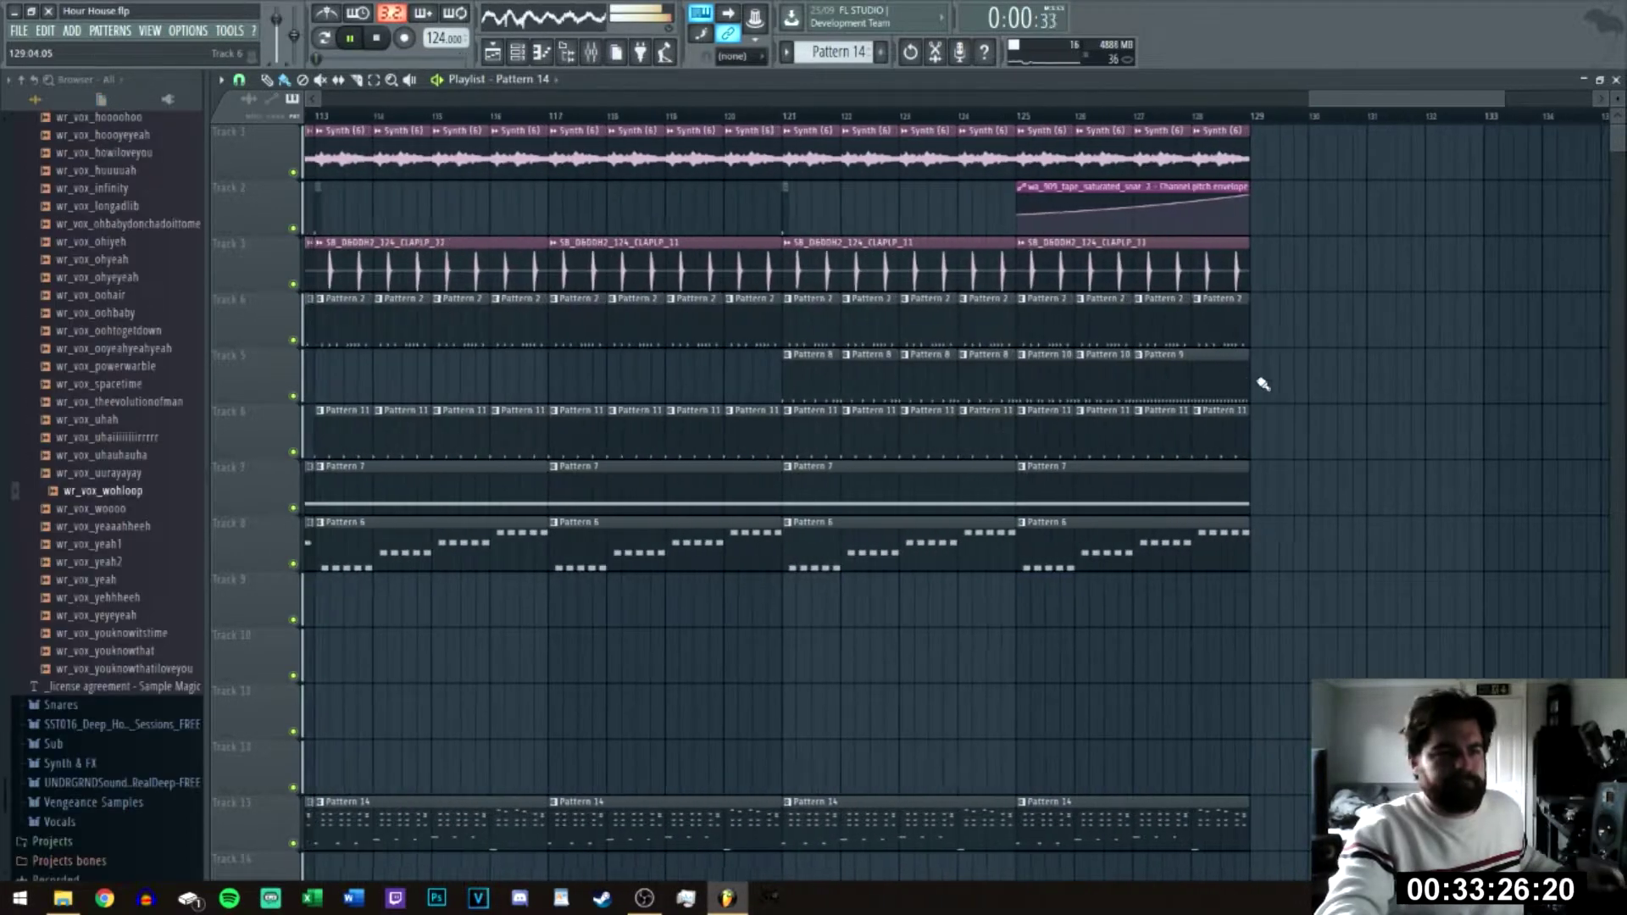
Step: Place the wr_vox_wohloop sample at the start of Track 15 and time-stretch it in Resample mode
{"action": "scroll", "coordinate": [1263, 384], "scroll_direction": "up", "scroll_amount": 1}
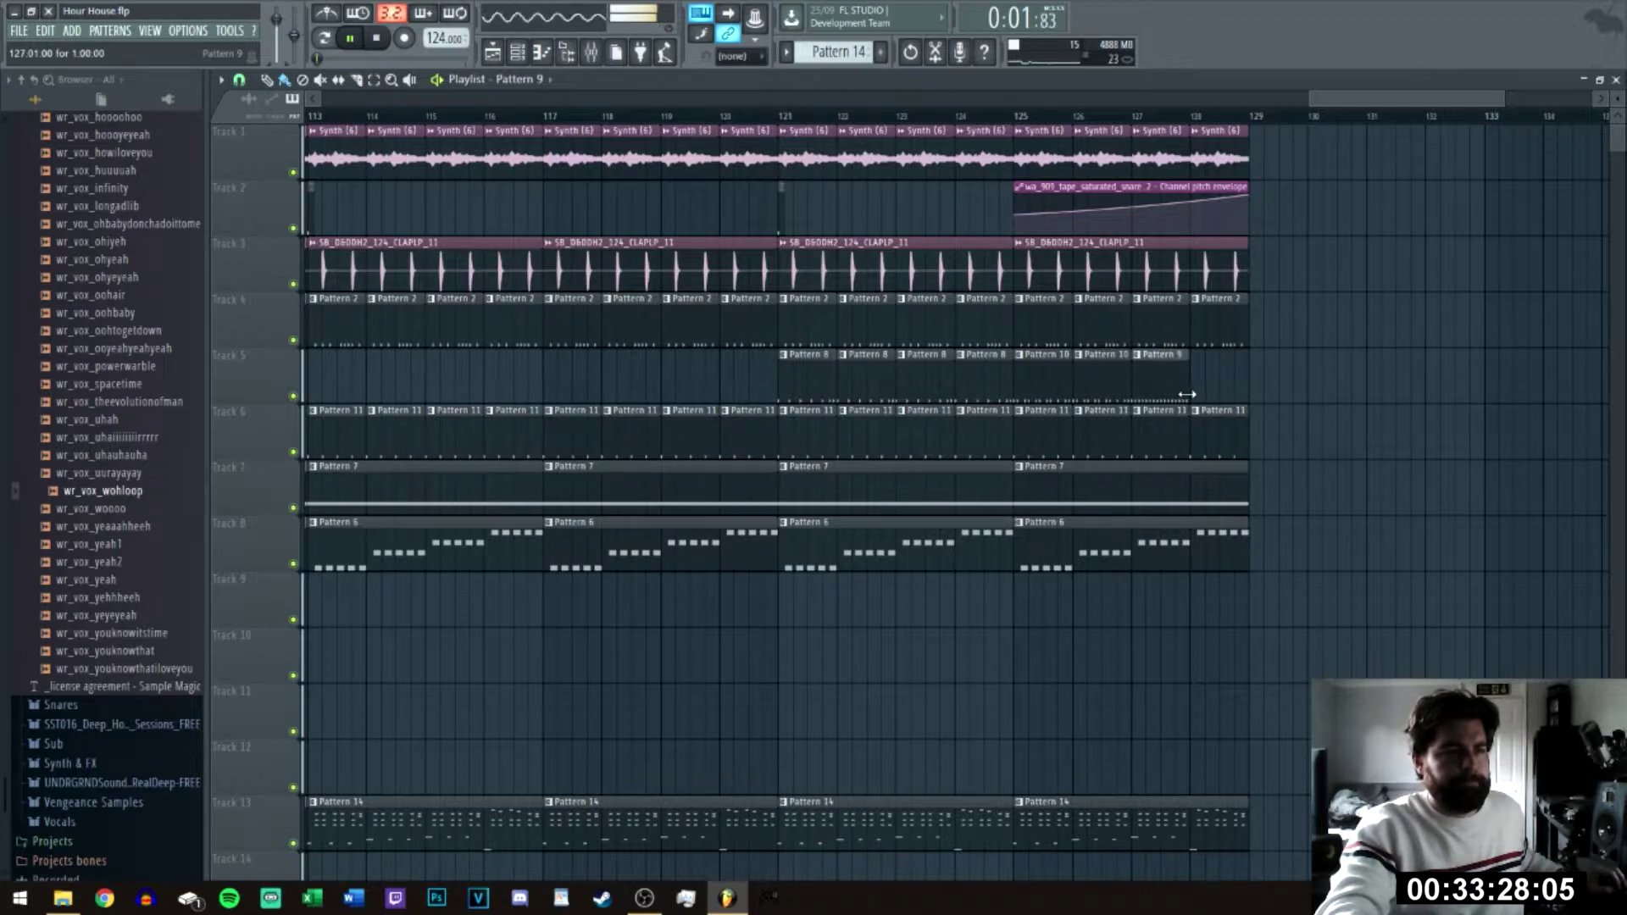
{"action": "left_click_drag", "start_coordinate": [549, 678], "coordinate": [627, 704]}
{"action": "scroll", "coordinate": [933, 492], "scroll_direction": "down", "scroll_amount": 5}
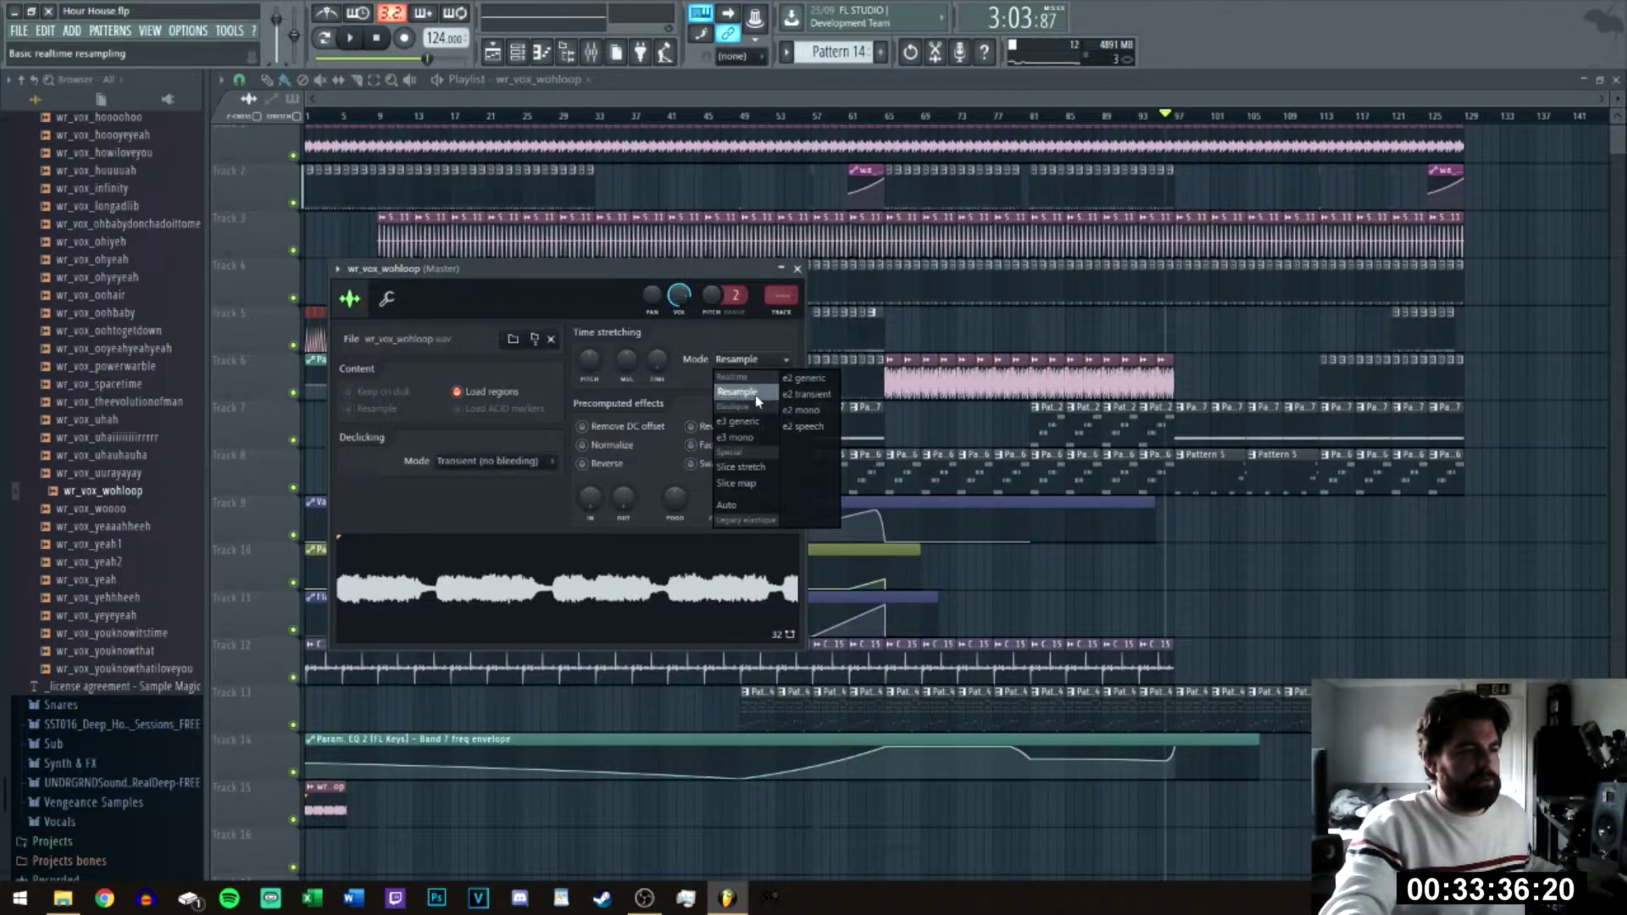
{"action": "left_click", "coordinate": [755, 395]}
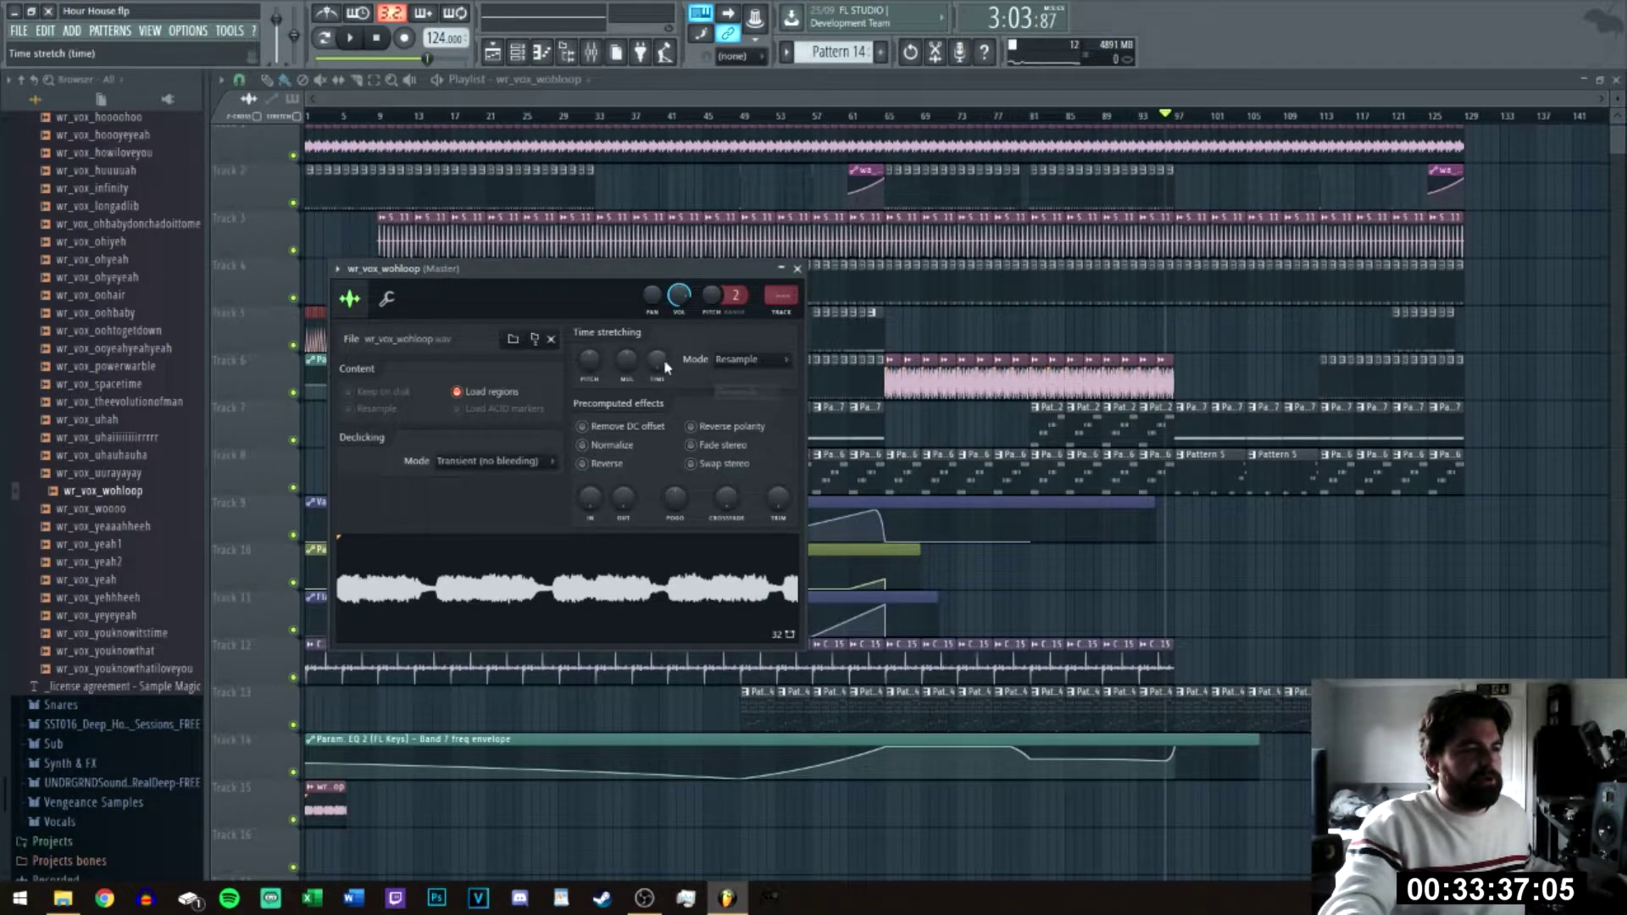
{"action": "right_click", "coordinate": [666, 366]}
{"action": "left_click", "coordinate": [691, 373]}
{"action": "left_click", "coordinate": [823, 481]}
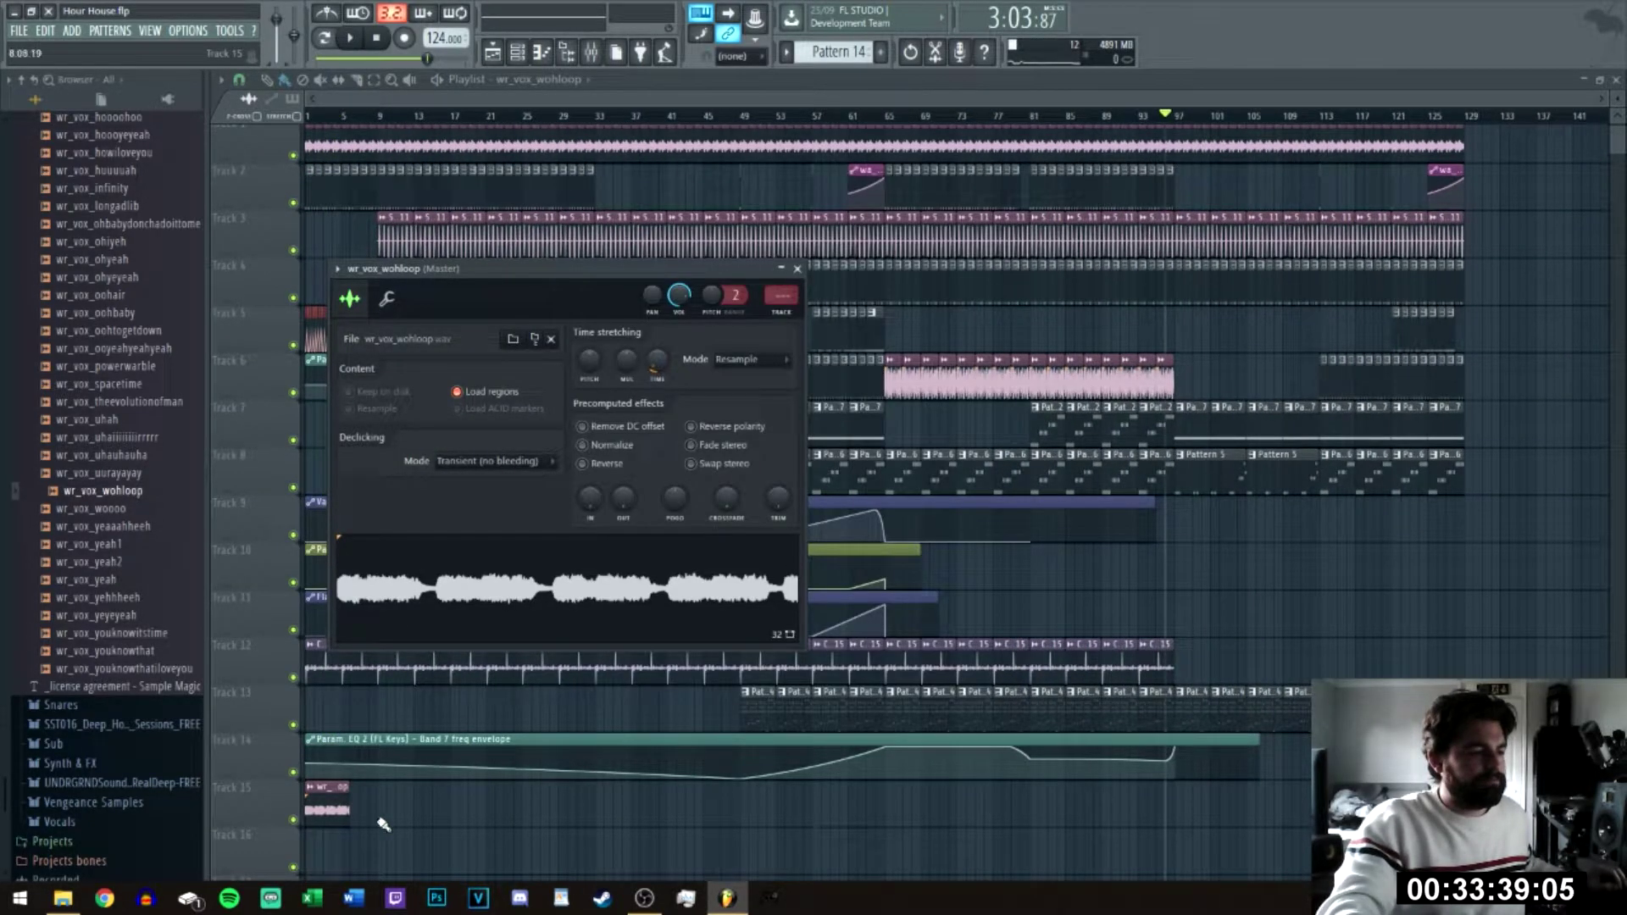
{"action": "key", "text": "Escape"}
Step: Fit wr_vox_wohloop to four bars with lowered pitch and Auto stretch mode, and assign it to a free mixer track
{"action": "scroll", "coordinate": [426, 162], "scroll_direction": "up", "scroll_amount": 4}
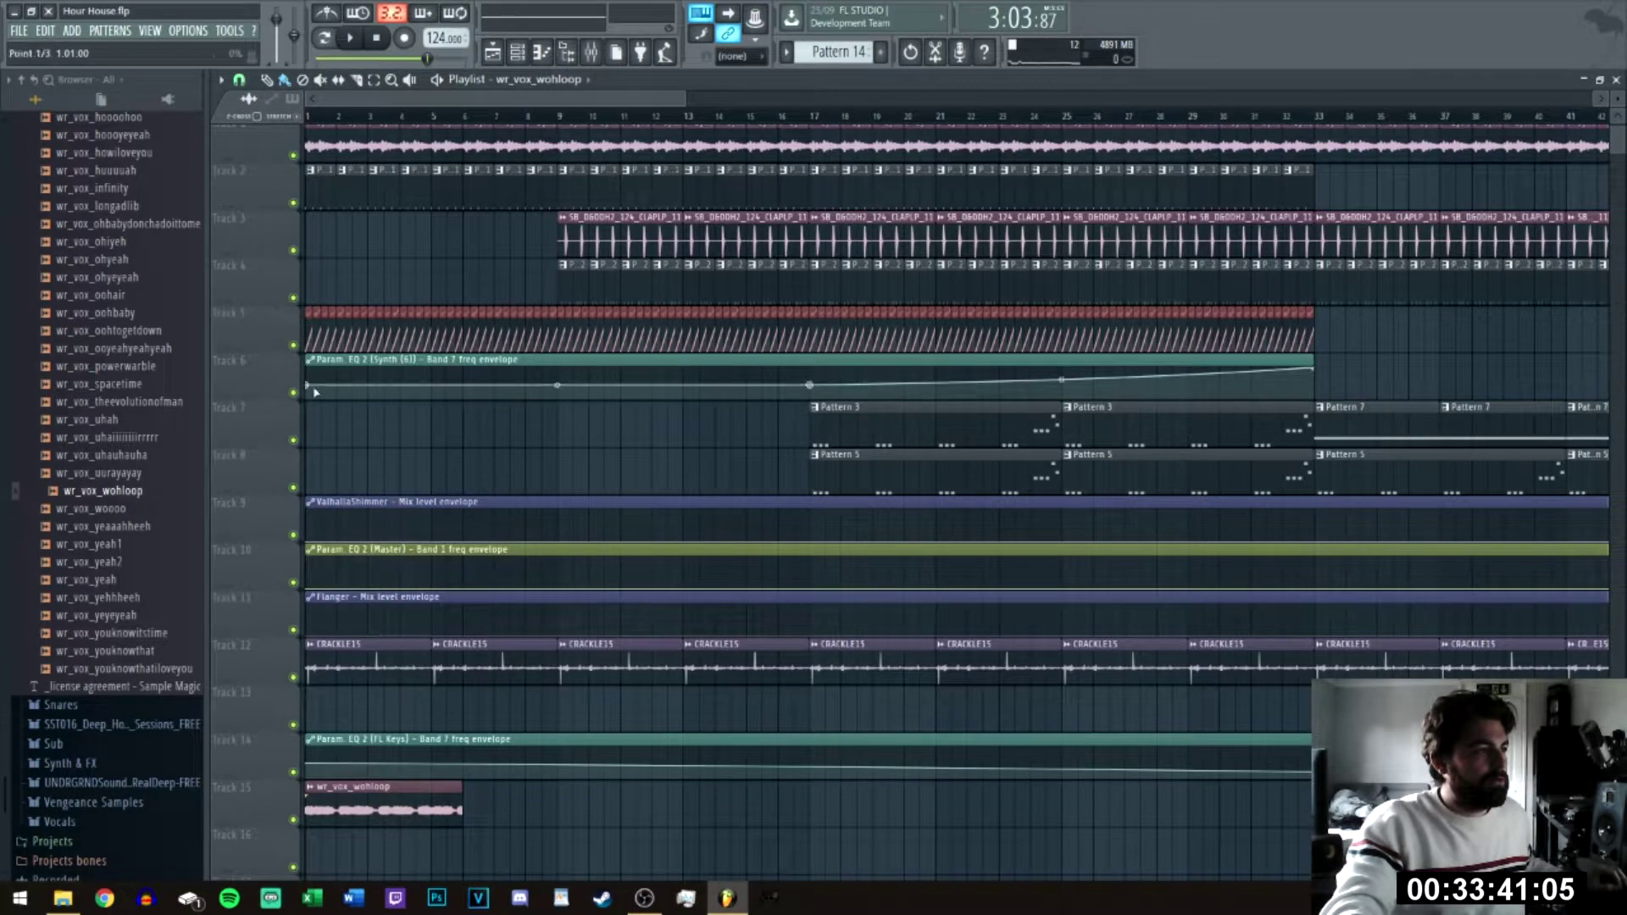
{"action": "double_click", "coordinate": [401, 805]}
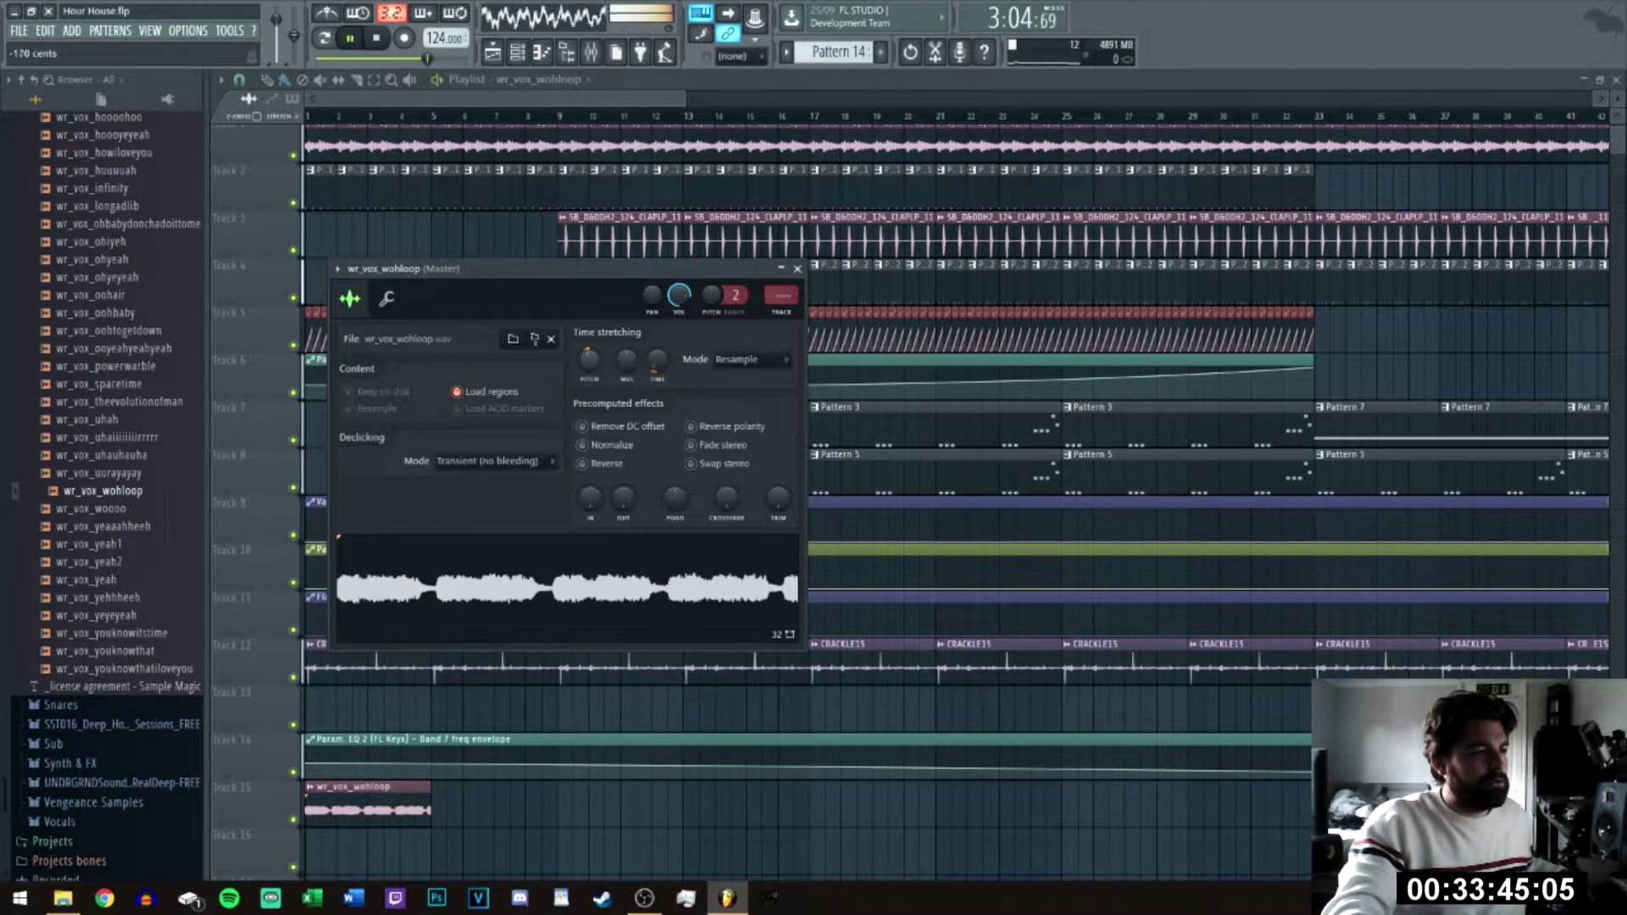
{"action": "left_click", "coordinate": [20, 36]}
{"action": "key", "text": "Escape"}
{"action": "key", "text": "space"}
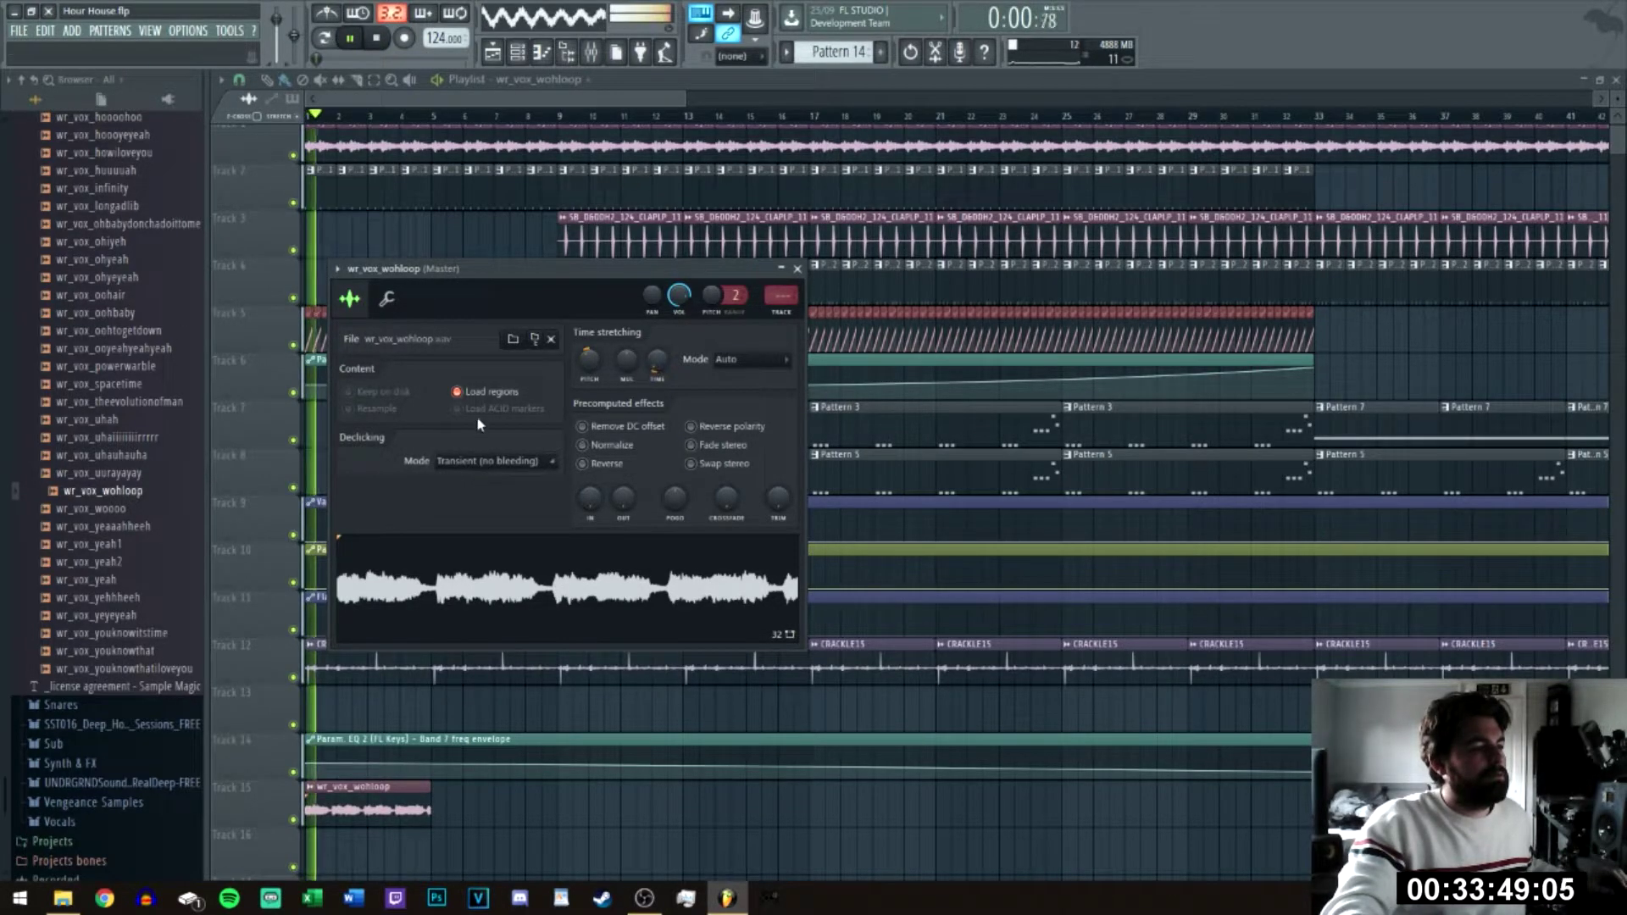
{"action": "left_click", "coordinate": [403, 294]}
{"action": "left_click", "coordinate": [594, 320]}
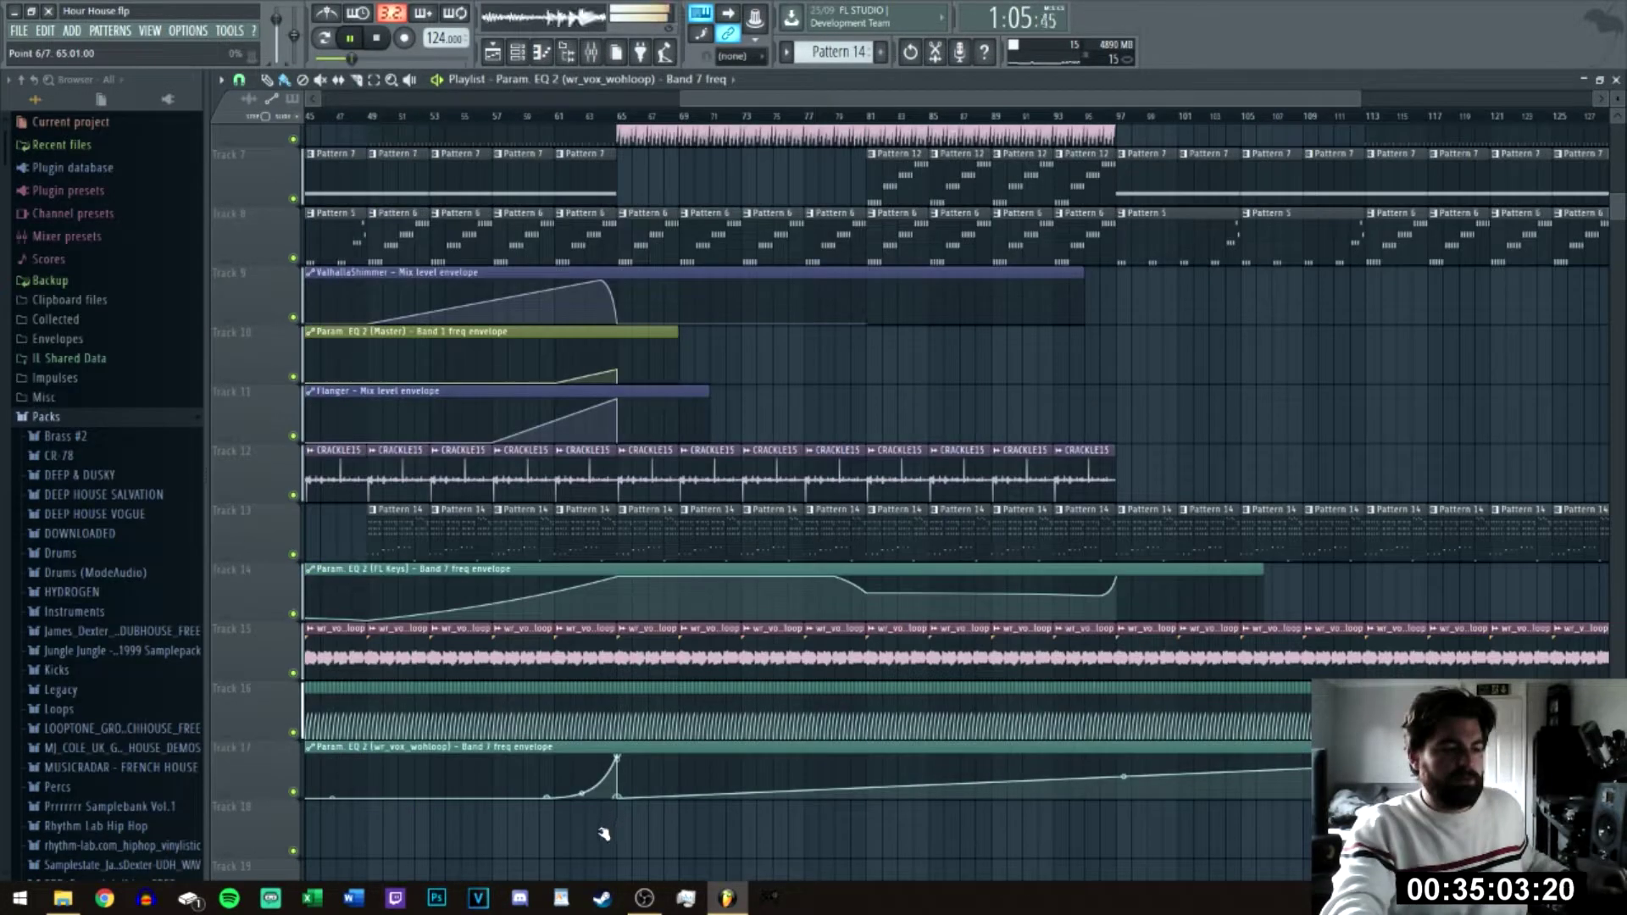
Step: Shape the wr_vox_wohloop EQ Band 7 frequency automation to rise into bar 81, fall from bar 97 to 113, and rise again
{"action": "left_click_drag", "start_coordinate": [856, 786], "coordinate": [866, 749]}
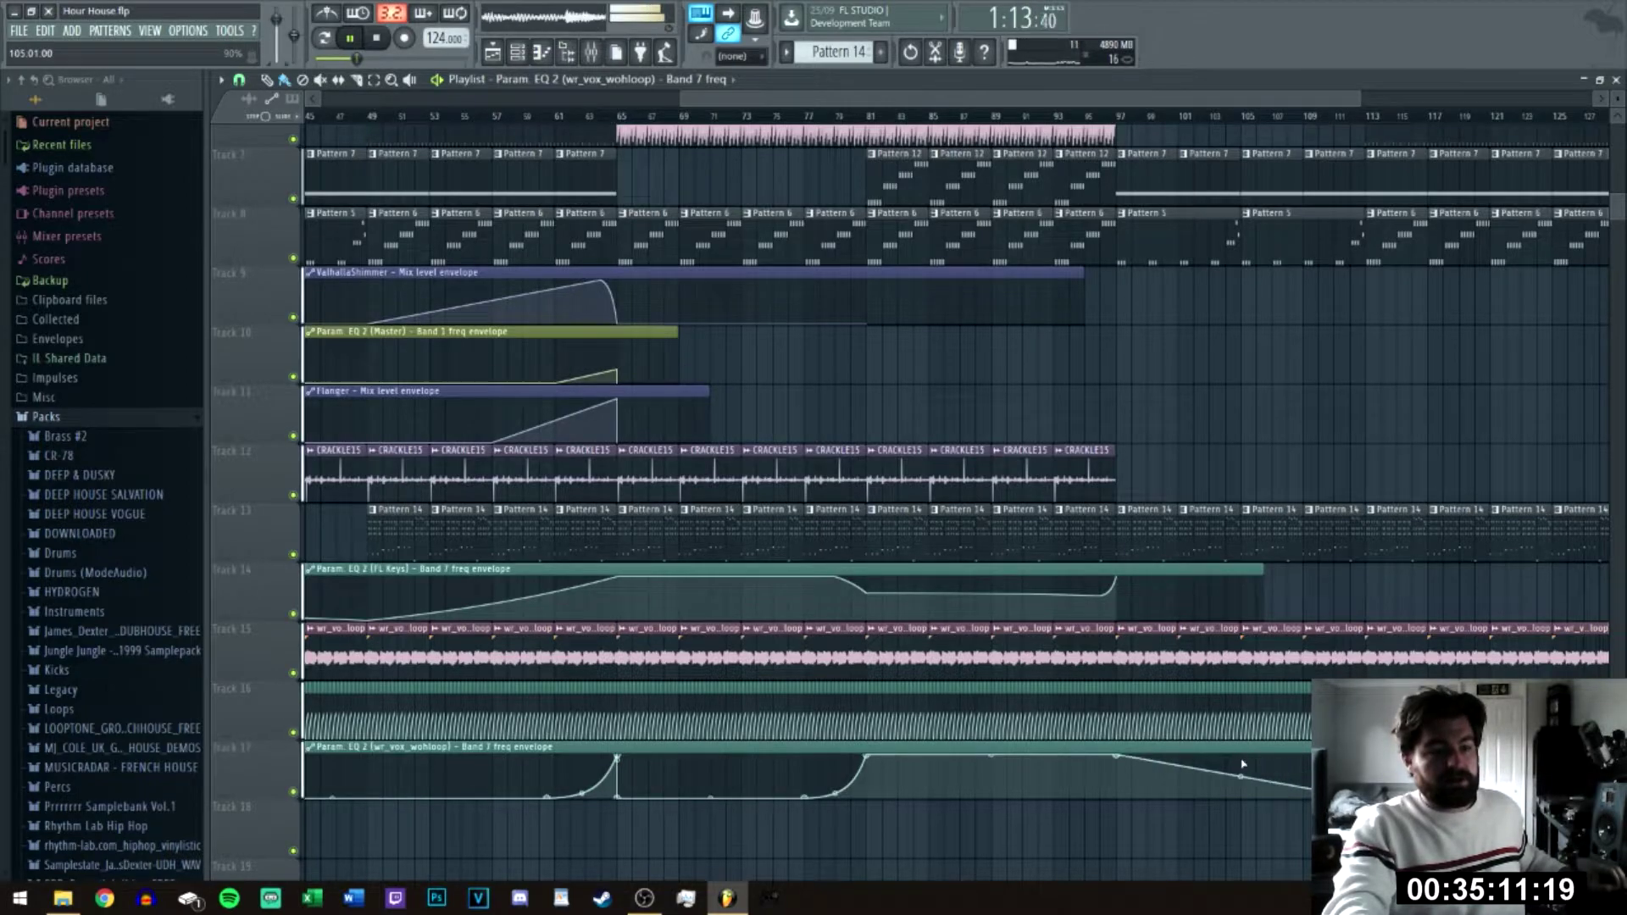
{"action": "scroll", "coordinate": [1241, 774], "scroll_direction": "right", "scroll_amount": 8}
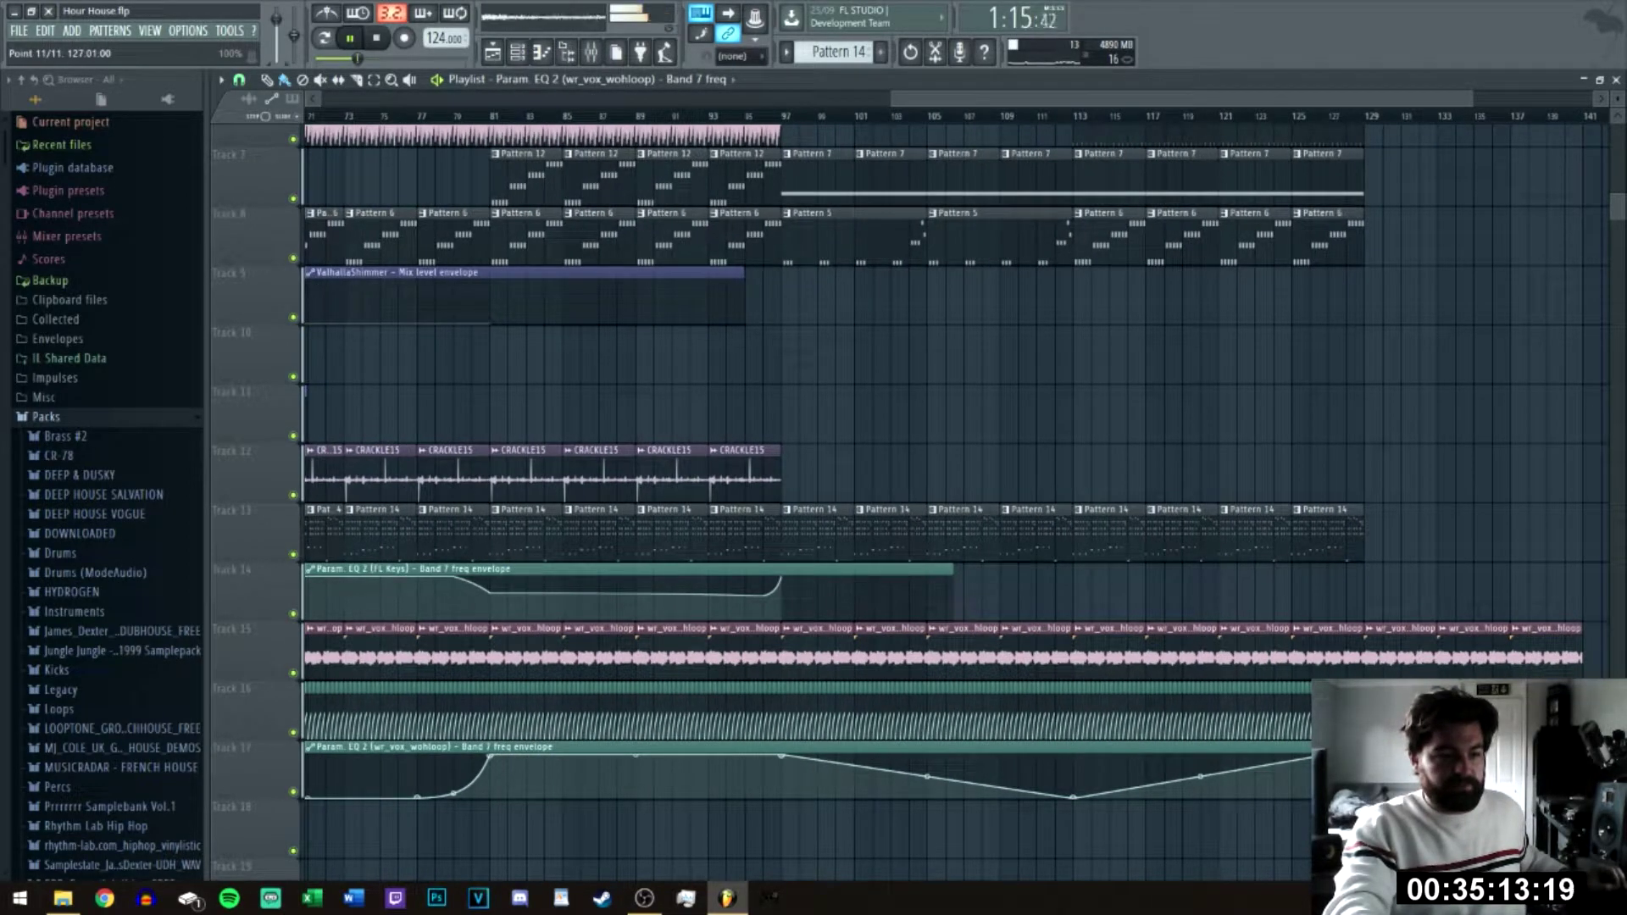
{"action": "scroll", "coordinate": [1253, 792], "scroll_direction": "down", "scroll_amount": 3}
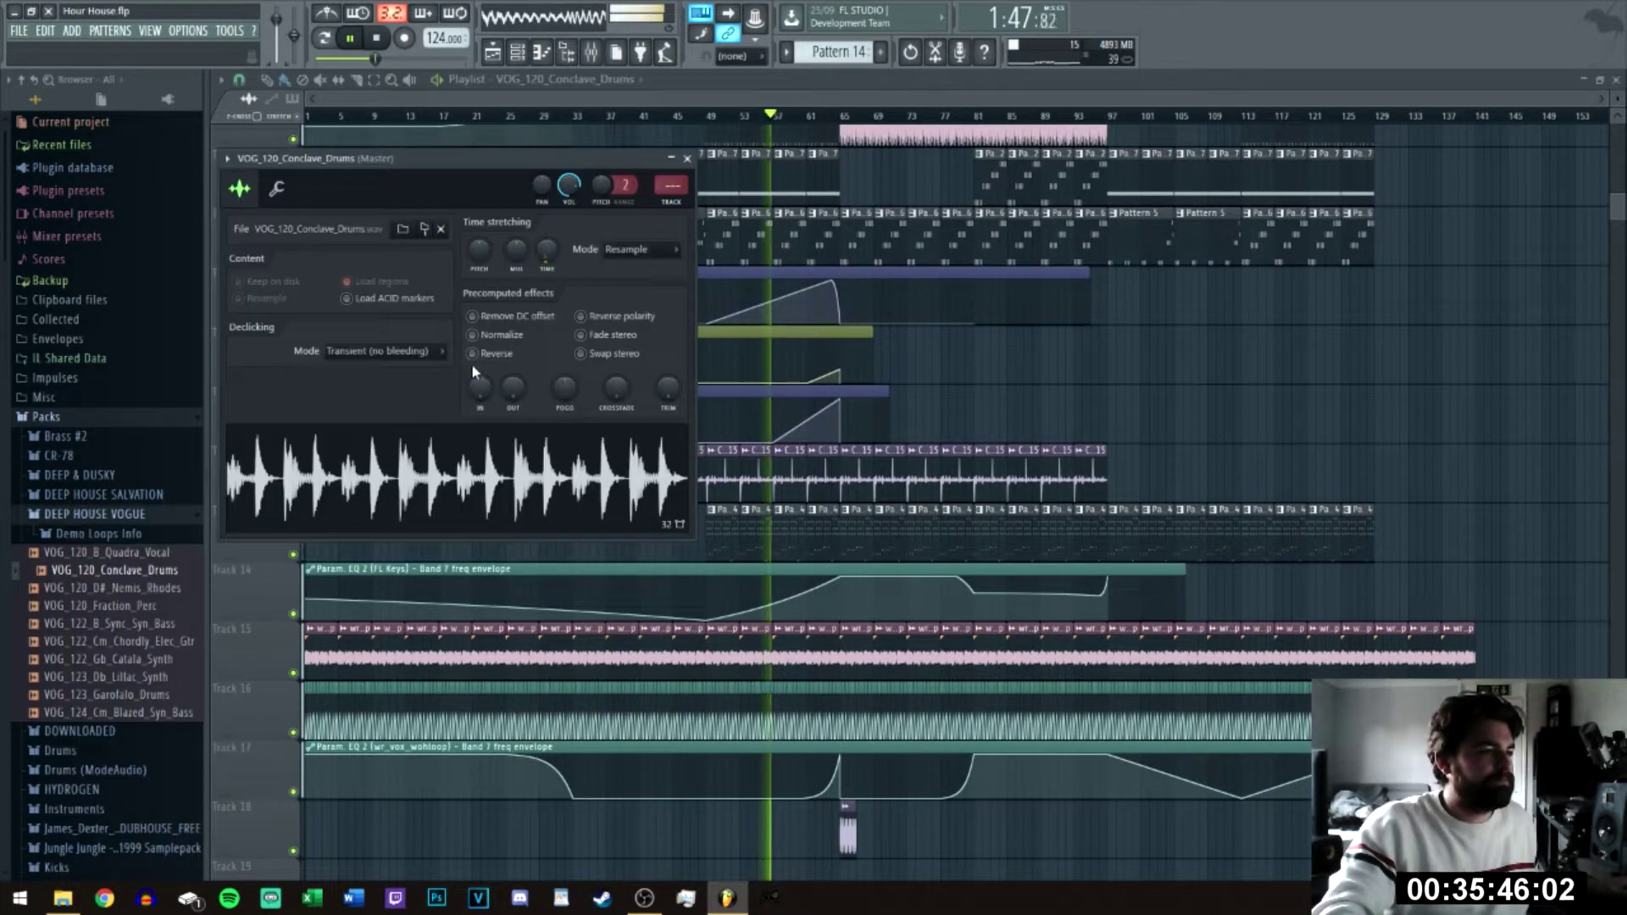
Step: Assign VOG_120_Conclave_Drums to a free mixer track at about 80% volume, and straighten the vocal EQ automation's rise into bar 65
{"action": "left_click", "coordinate": [227, 161]}
{"action": "left_click", "coordinate": [462, 217]}
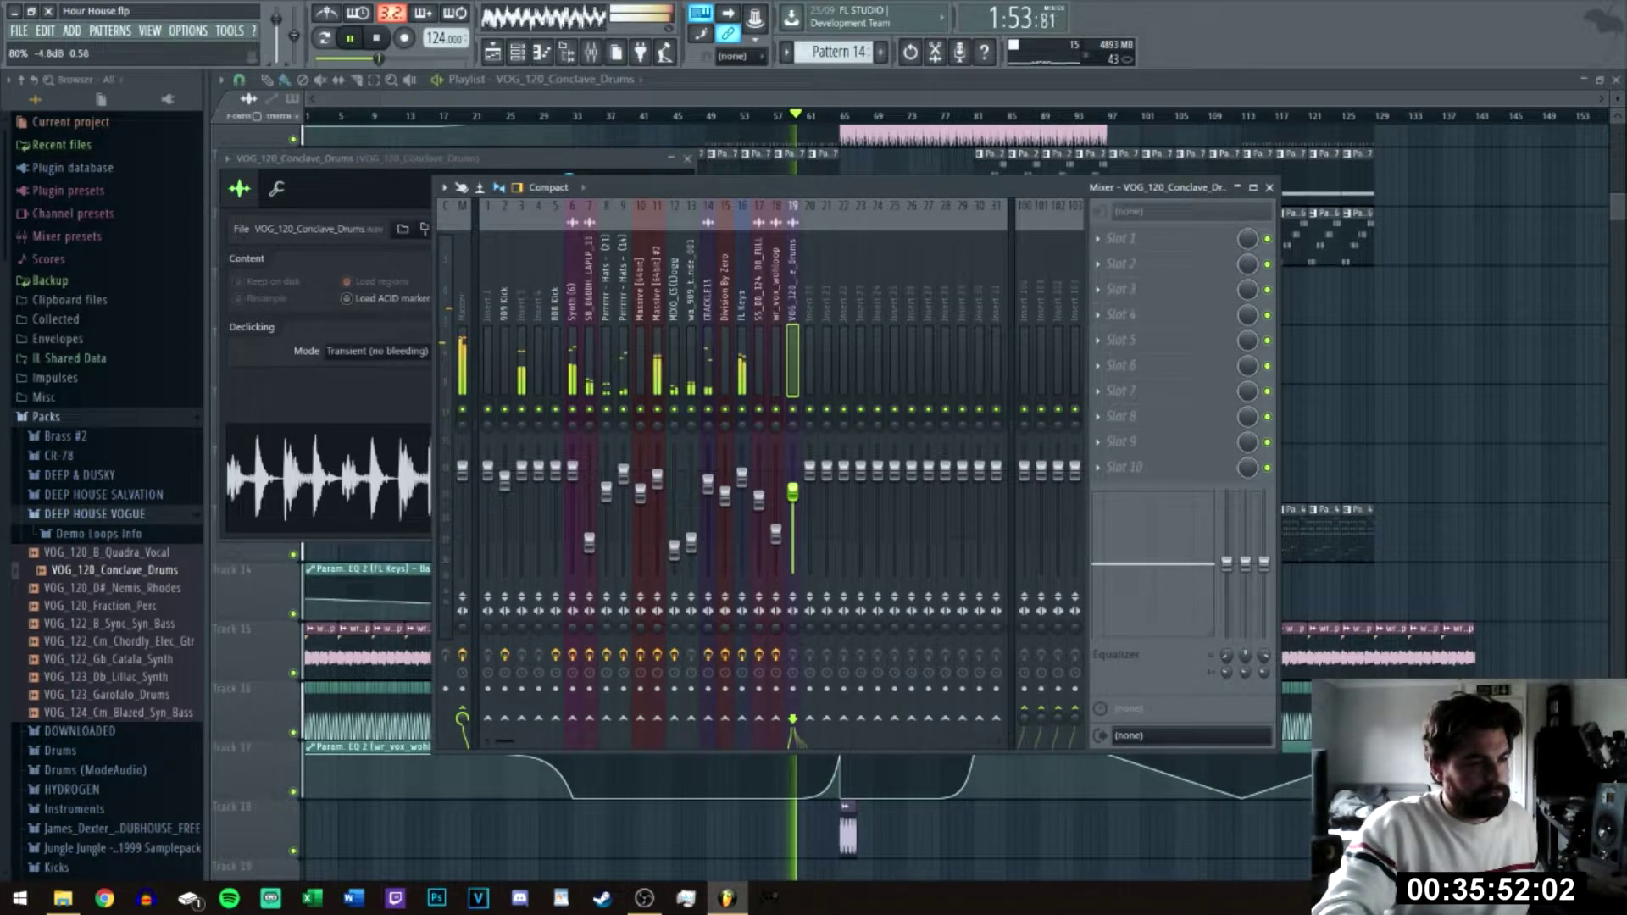
{"action": "left_click", "coordinate": [815, 818]}
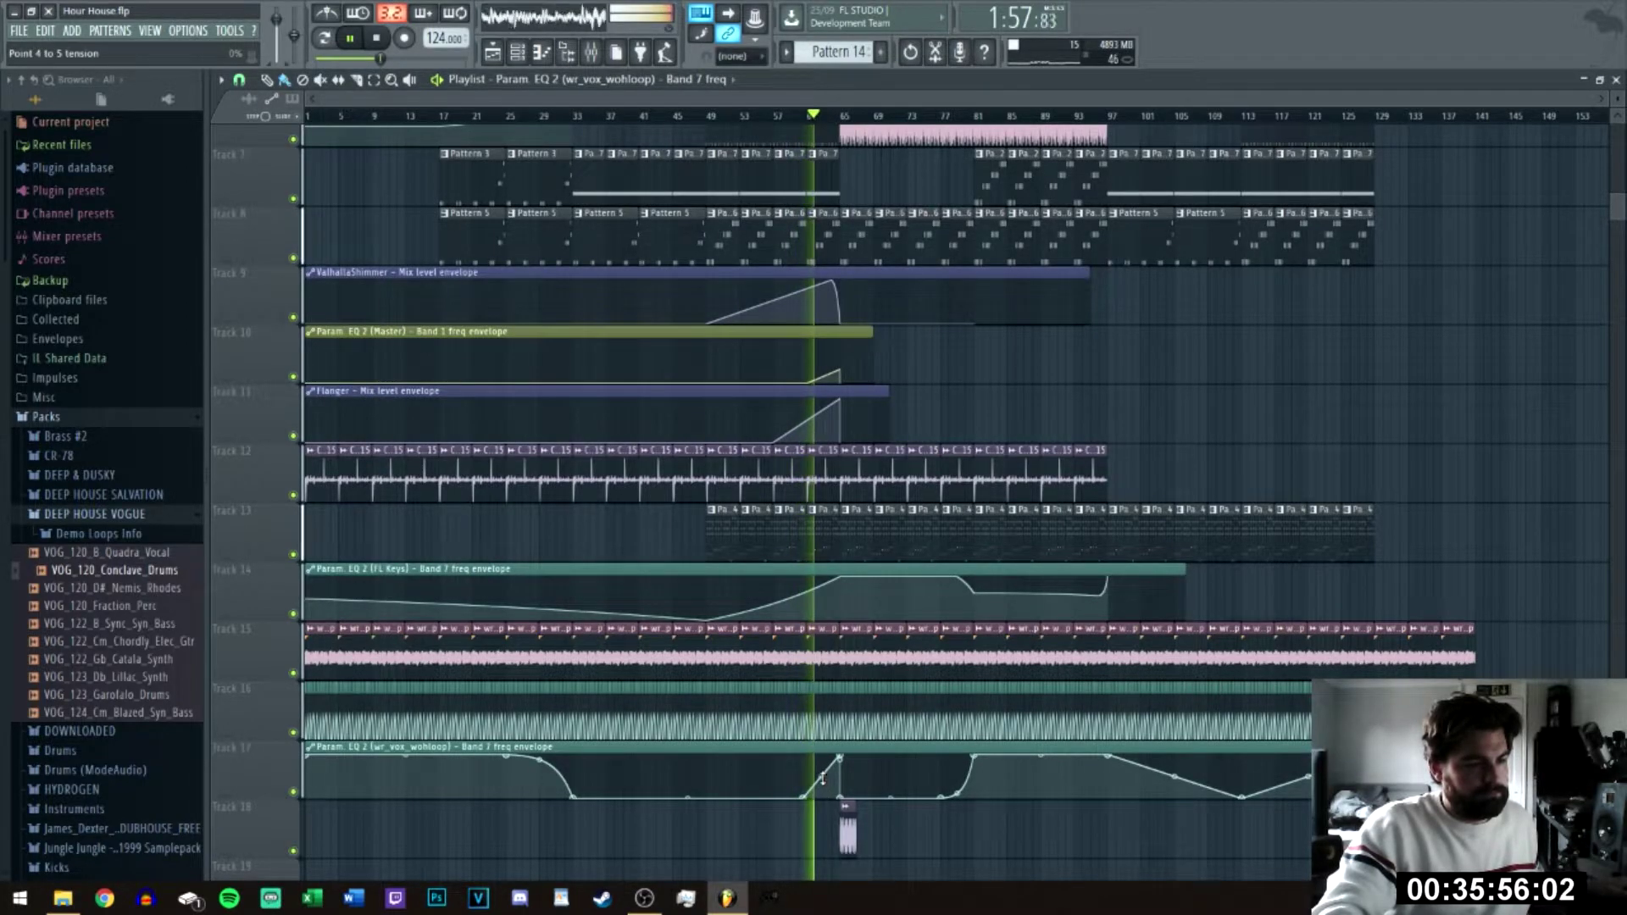
{"action": "scroll", "coordinate": [826, 773], "scroll_direction": "up", "scroll_amount": 8}
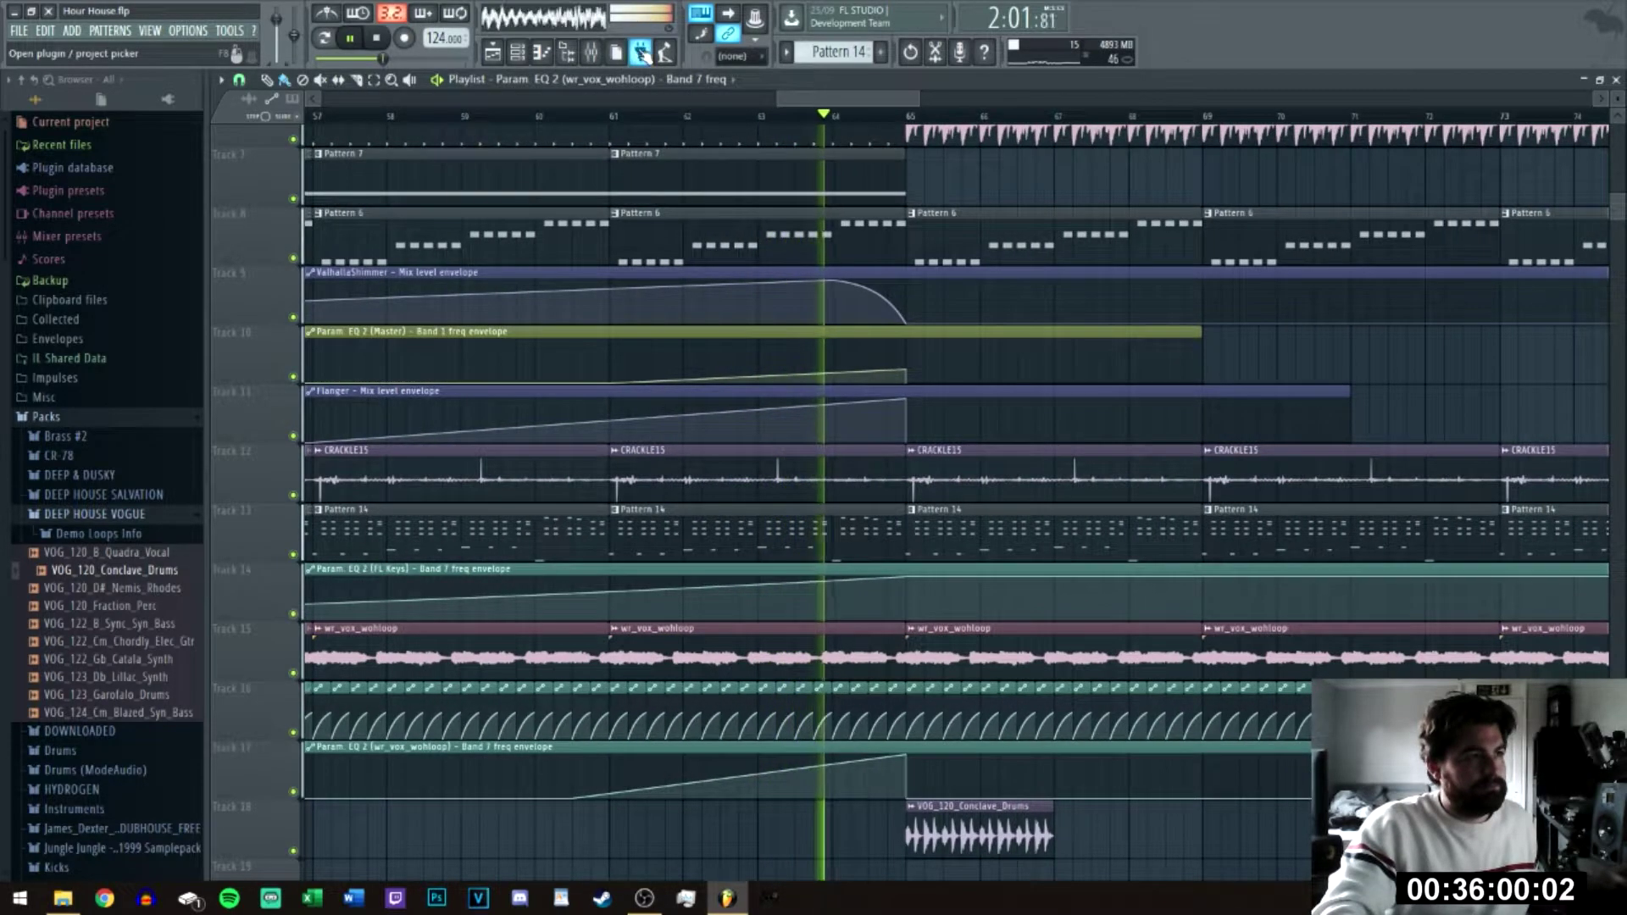
Step: Check the master track's effect chain in the mixer
{"action": "key", "text": "F9"}
{"action": "left_click", "coordinate": [468, 341]}
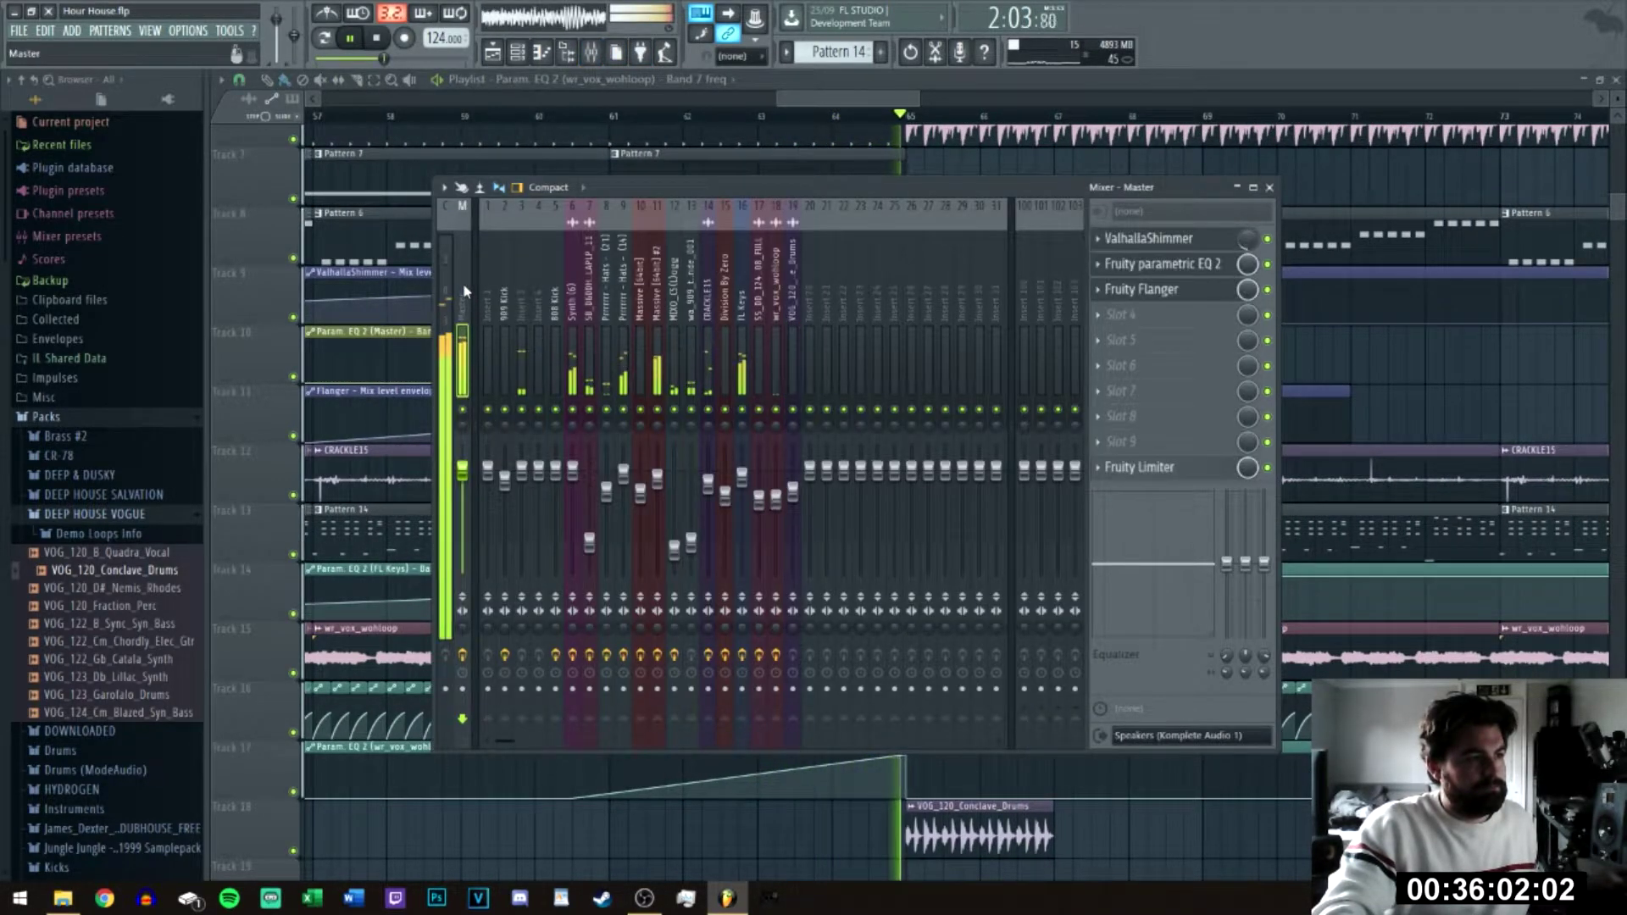
{"action": "key", "text": "F9"}
Step: Repeat the VOG_120_Conclave_Drums loop along Track 18 from bar 65 onward
{"action": "scroll", "coordinate": [837, 812], "scroll_direction": "down", "scroll_amount": 8}
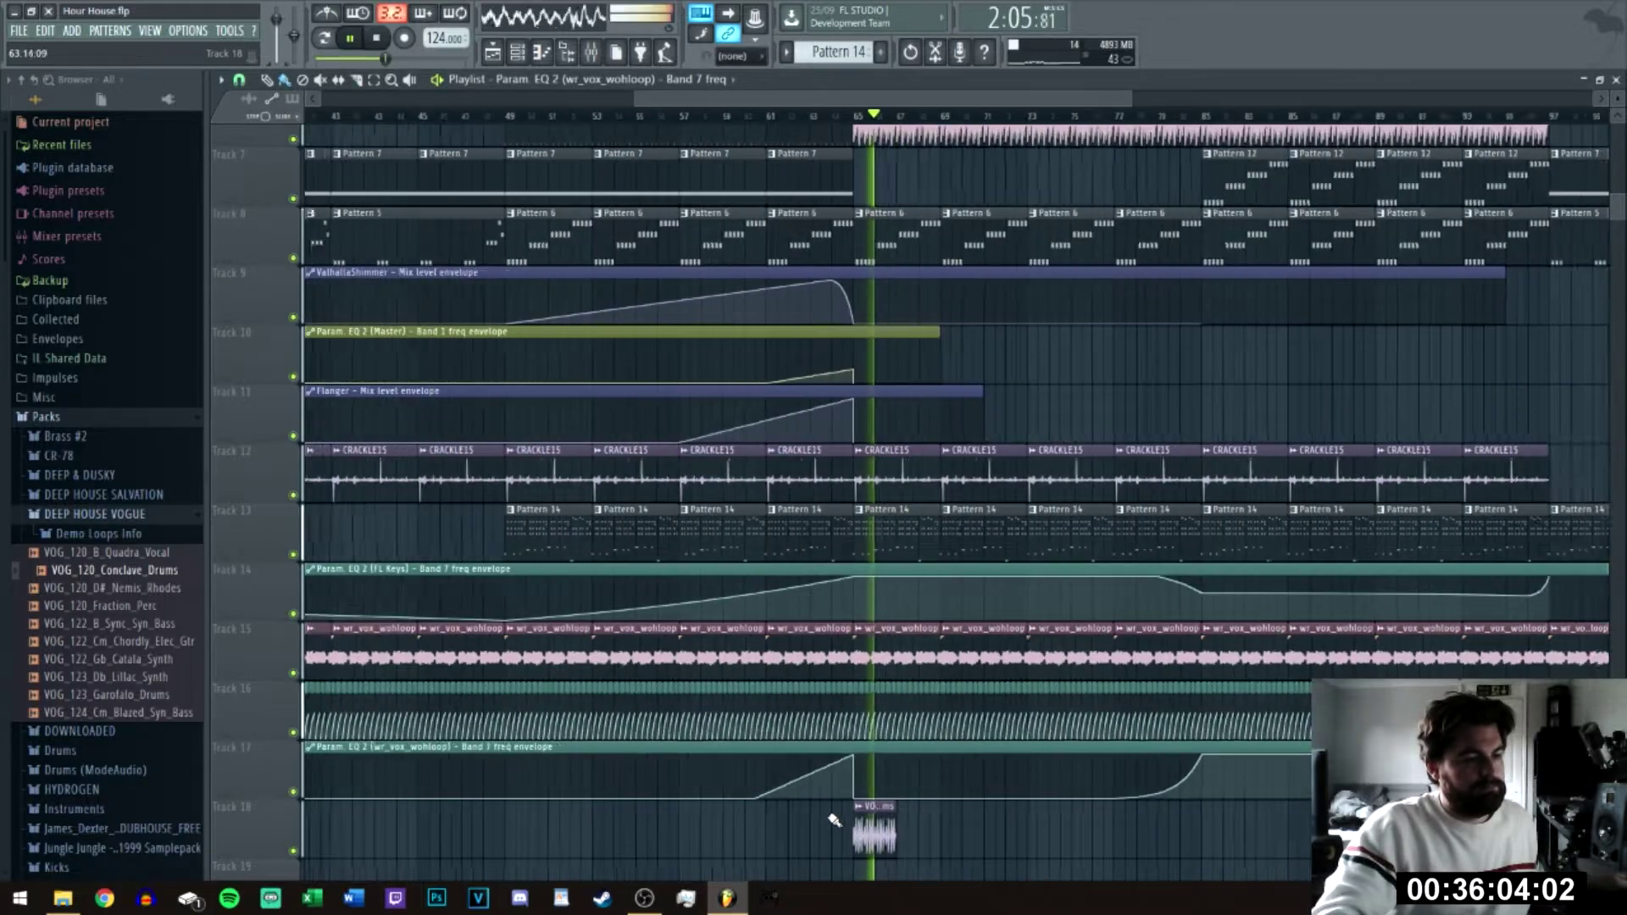
{"action": "left_click", "coordinate": [745, 835]}
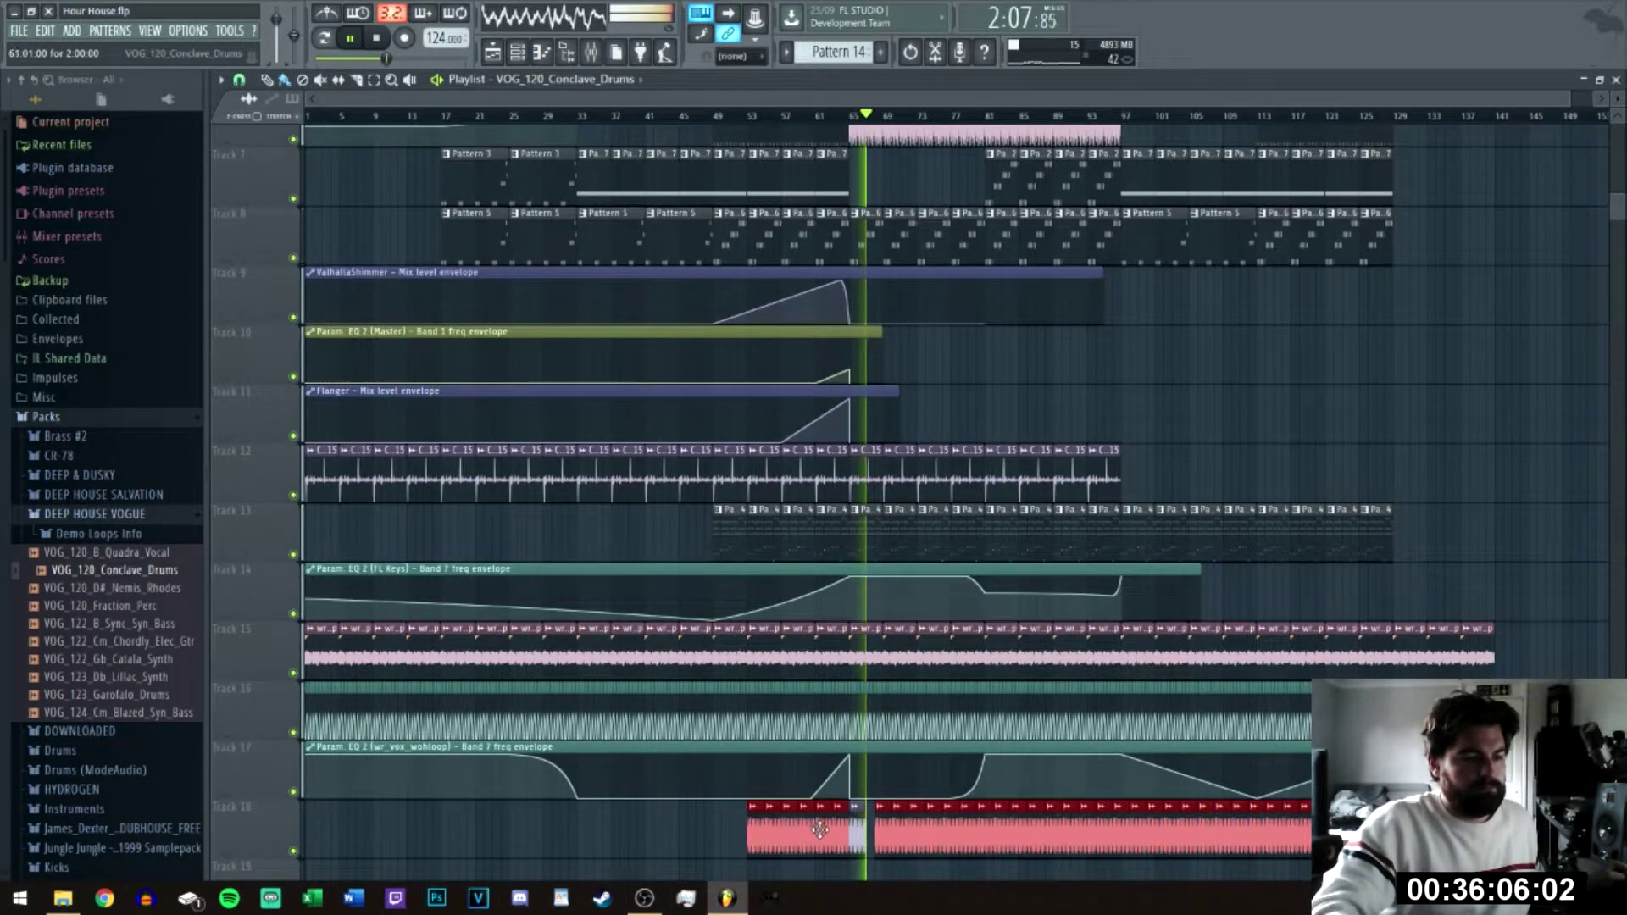
{"action": "left_click_drag", "start_coordinate": [797, 839], "coordinate": [852, 837]}
{"action": "scroll", "coordinate": [1000, 611], "scroll_direction": "up", "scroll_amount": 2}
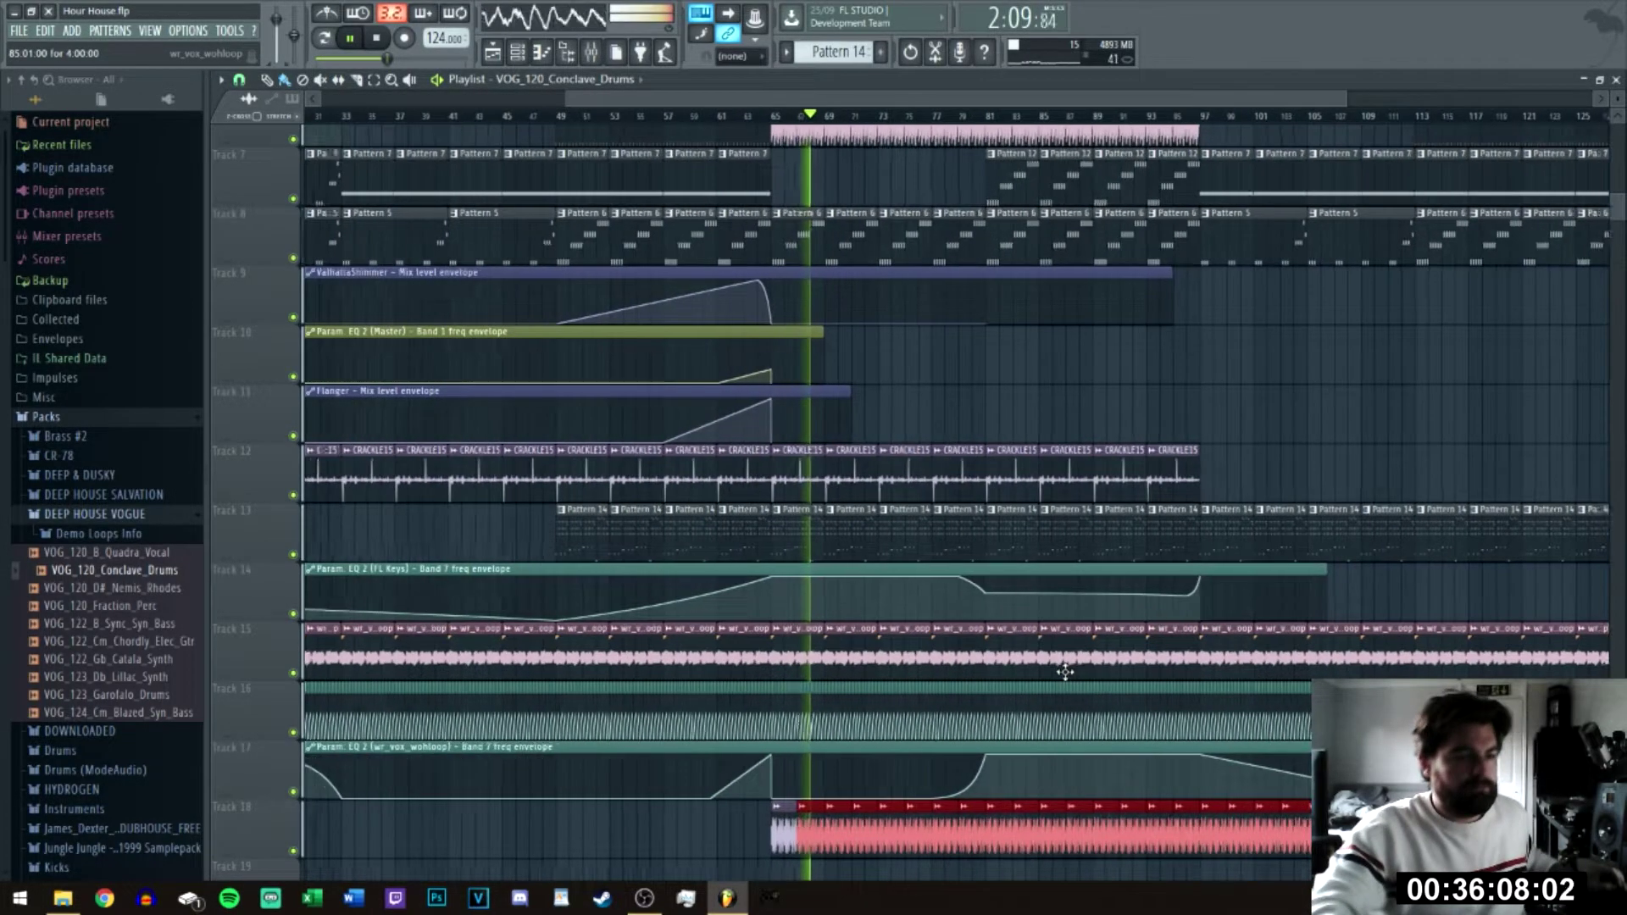
{"action": "scroll", "coordinate": [1019, 557], "scroll_direction": "up", "scroll_amount": 1}
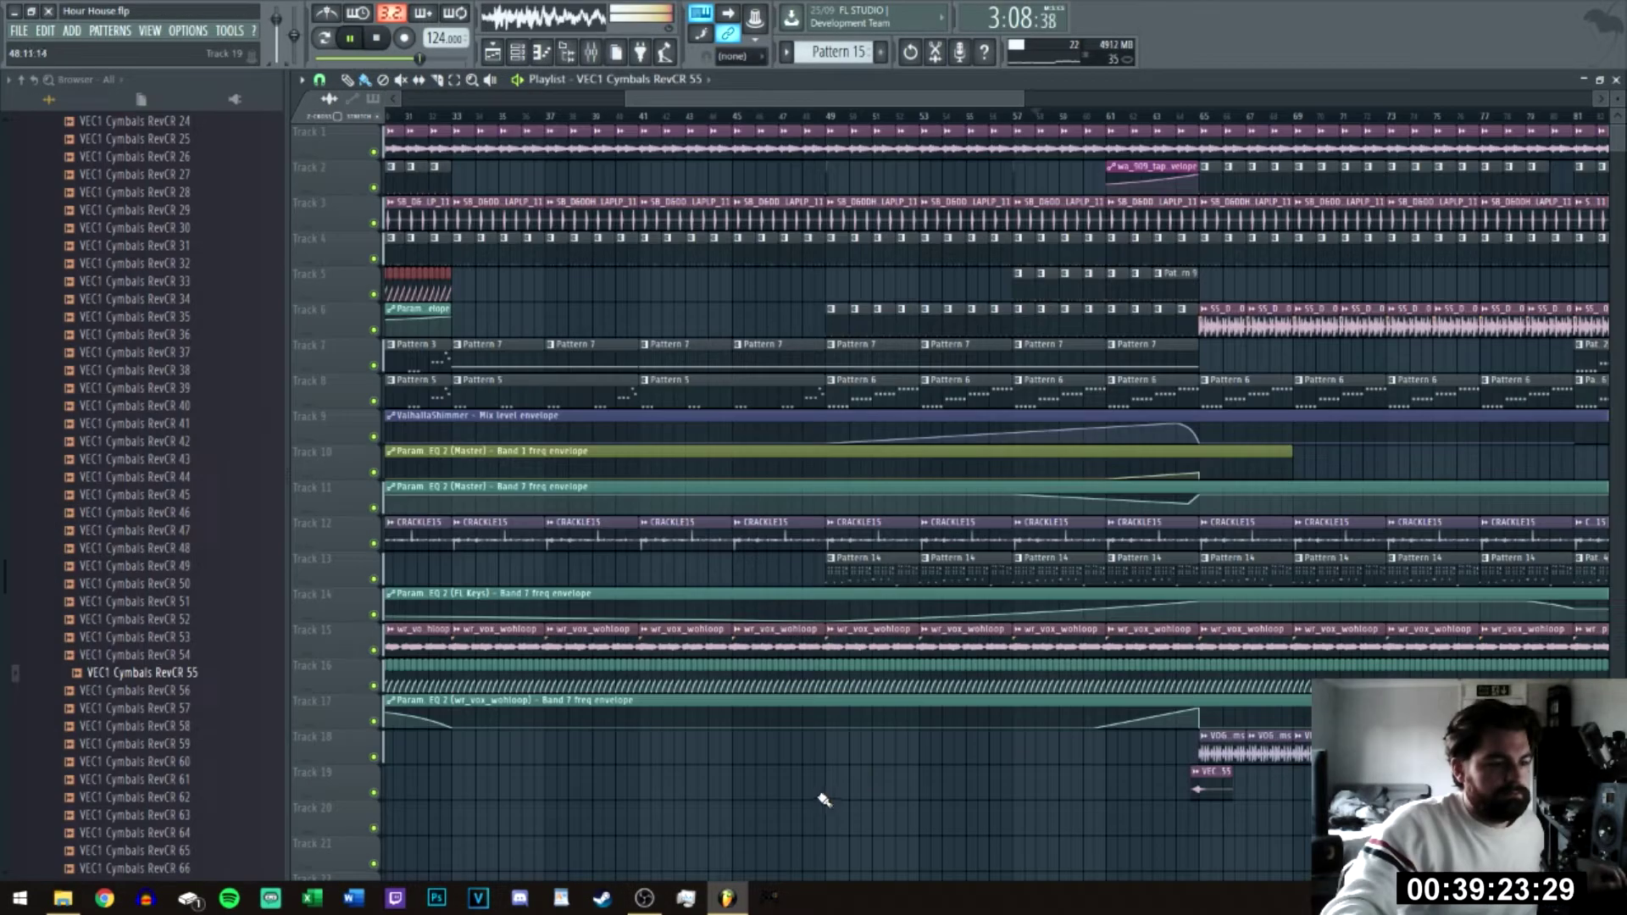
Step: Place VEC1 Cymbals RevCR 55 on Track 19 swelling into bar 49, and inspect its waveform
{"action": "scroll", "coordinate": [856, 797], "scroll_direction": "up", "scroll_amount": 3}
{"action": "scroll", "coordinate": [824, 776], "scroll_direction": "up", "scroll_amount": 4}
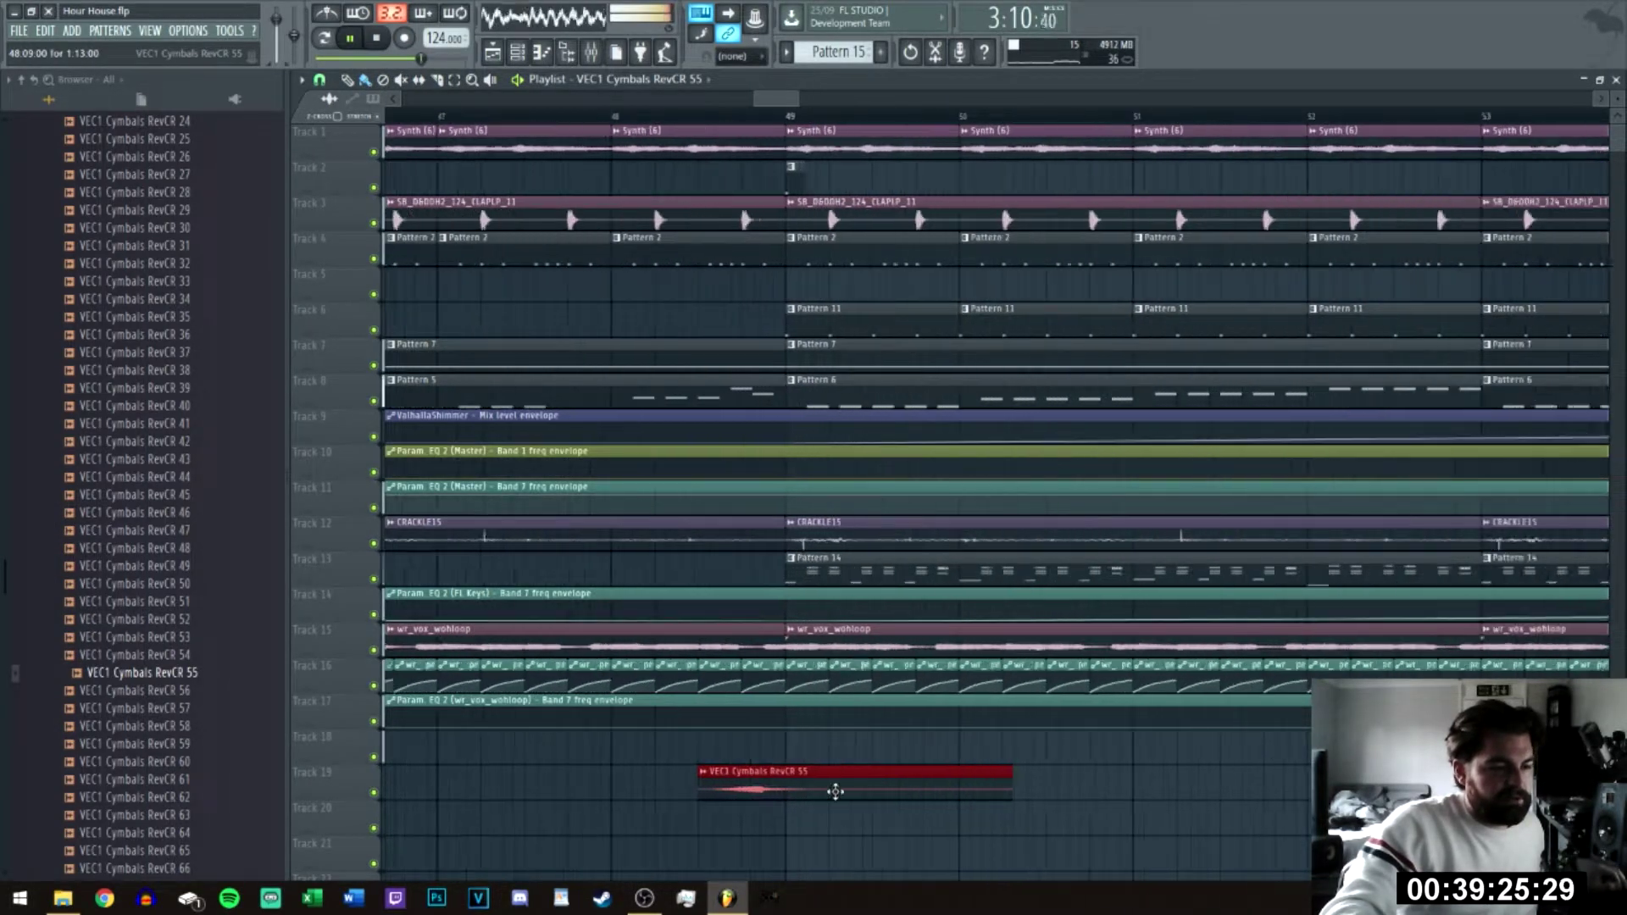
{"action": "key", "text": "space"}
{"action": "double_click", "coordinate": [856, 787]}
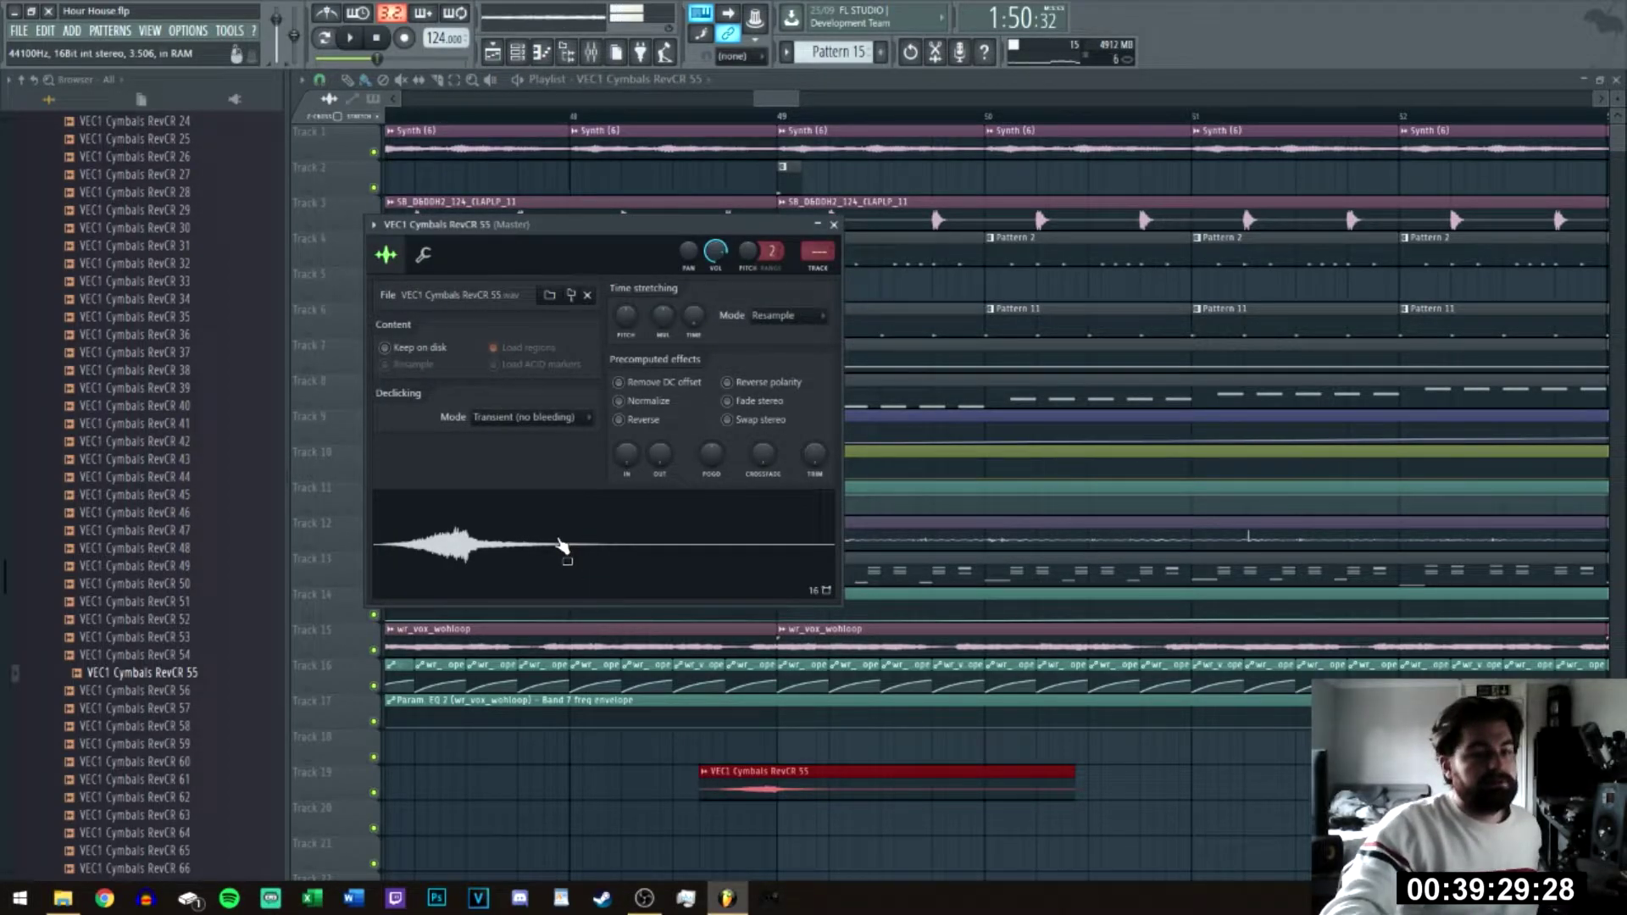
{"action": "key", "text": "Escape"}
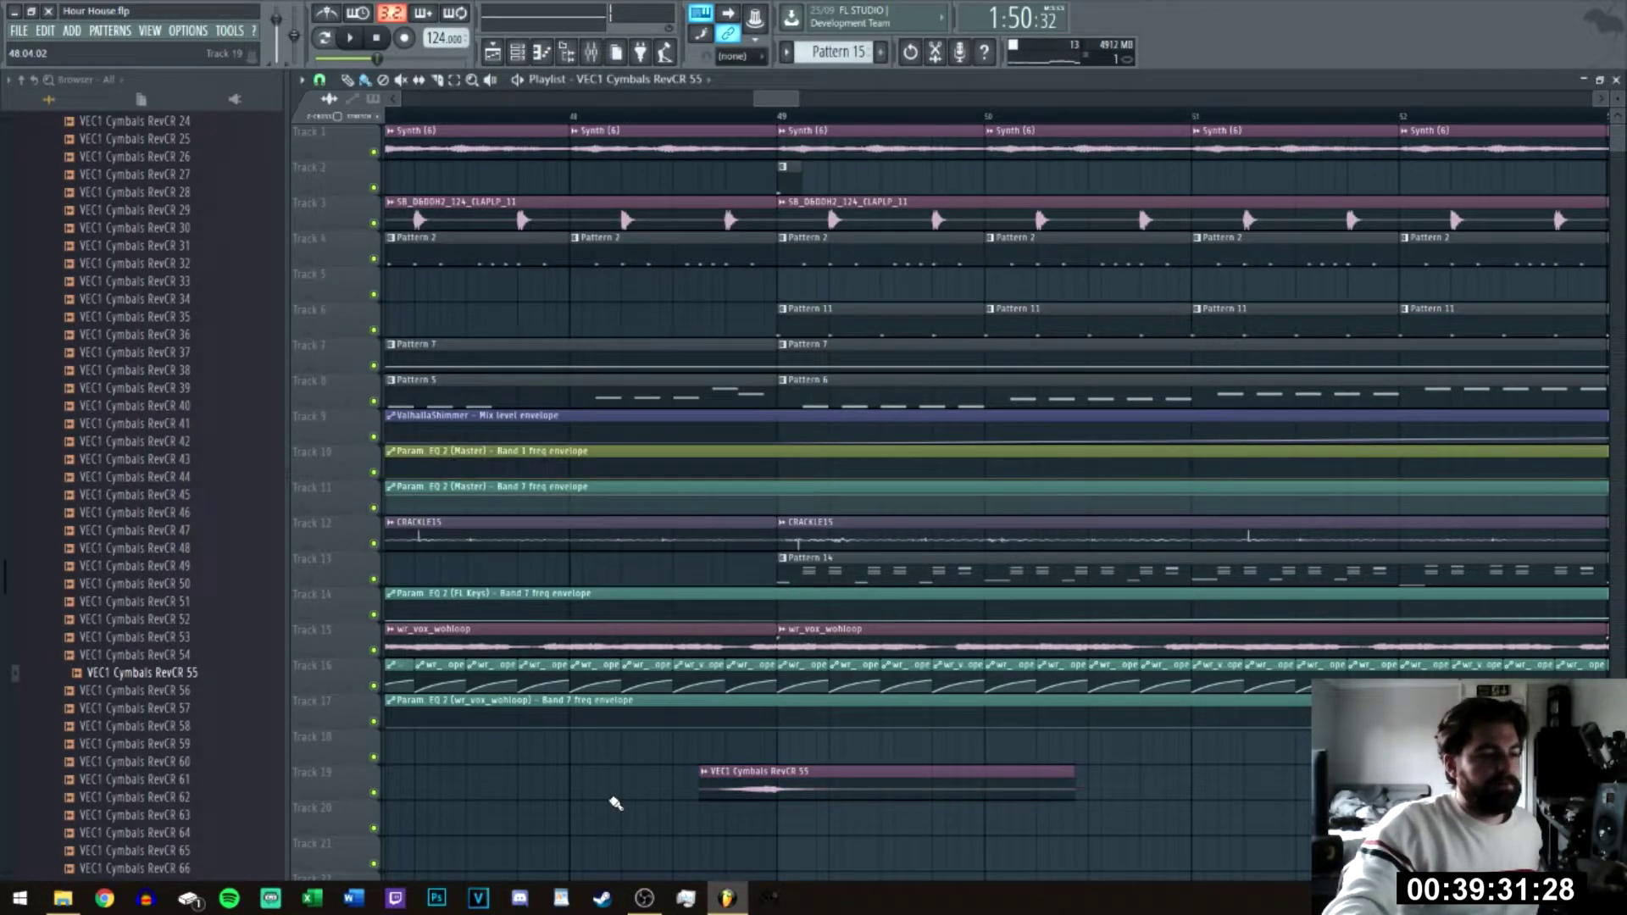
Step: Add another VEC1 Cymbals RevCR 55 clip on Track 19 swelling into bar 33, and play that transition
{"action": "scroll", "coordinate": [619, 801], "scroll_direction": "down", "scroll_amount": 8}
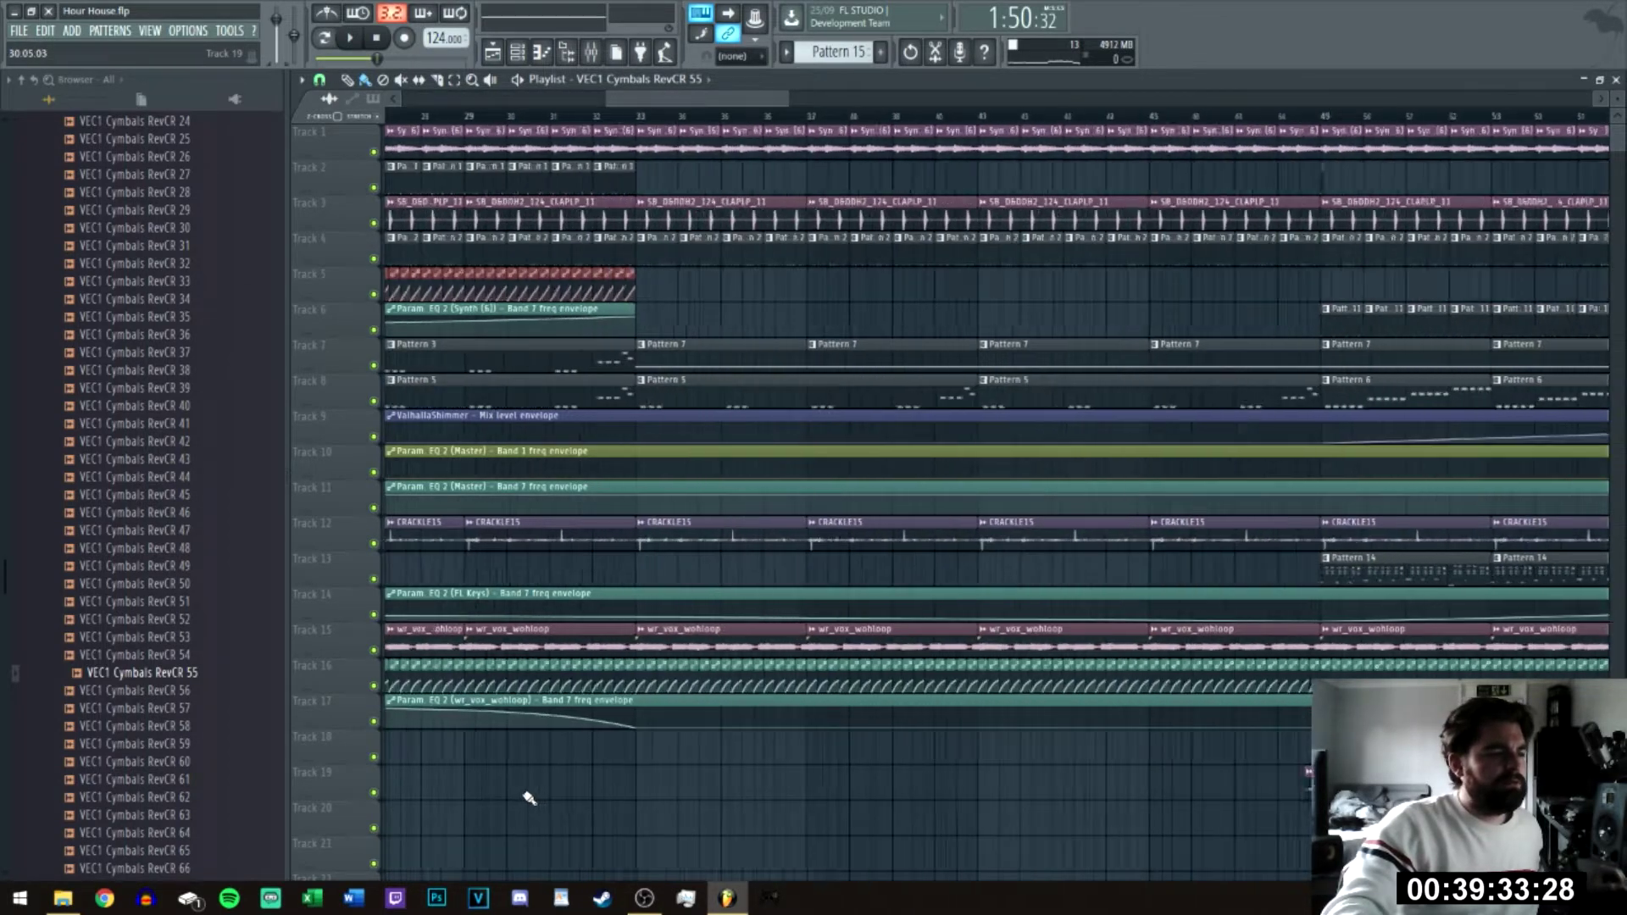
{"action": "left_click", "coordinate": [617, 784]}
{"action": "scroll", "coordinate": [627, 784], "scroll_direction": "up", "scroll_amount": 6}
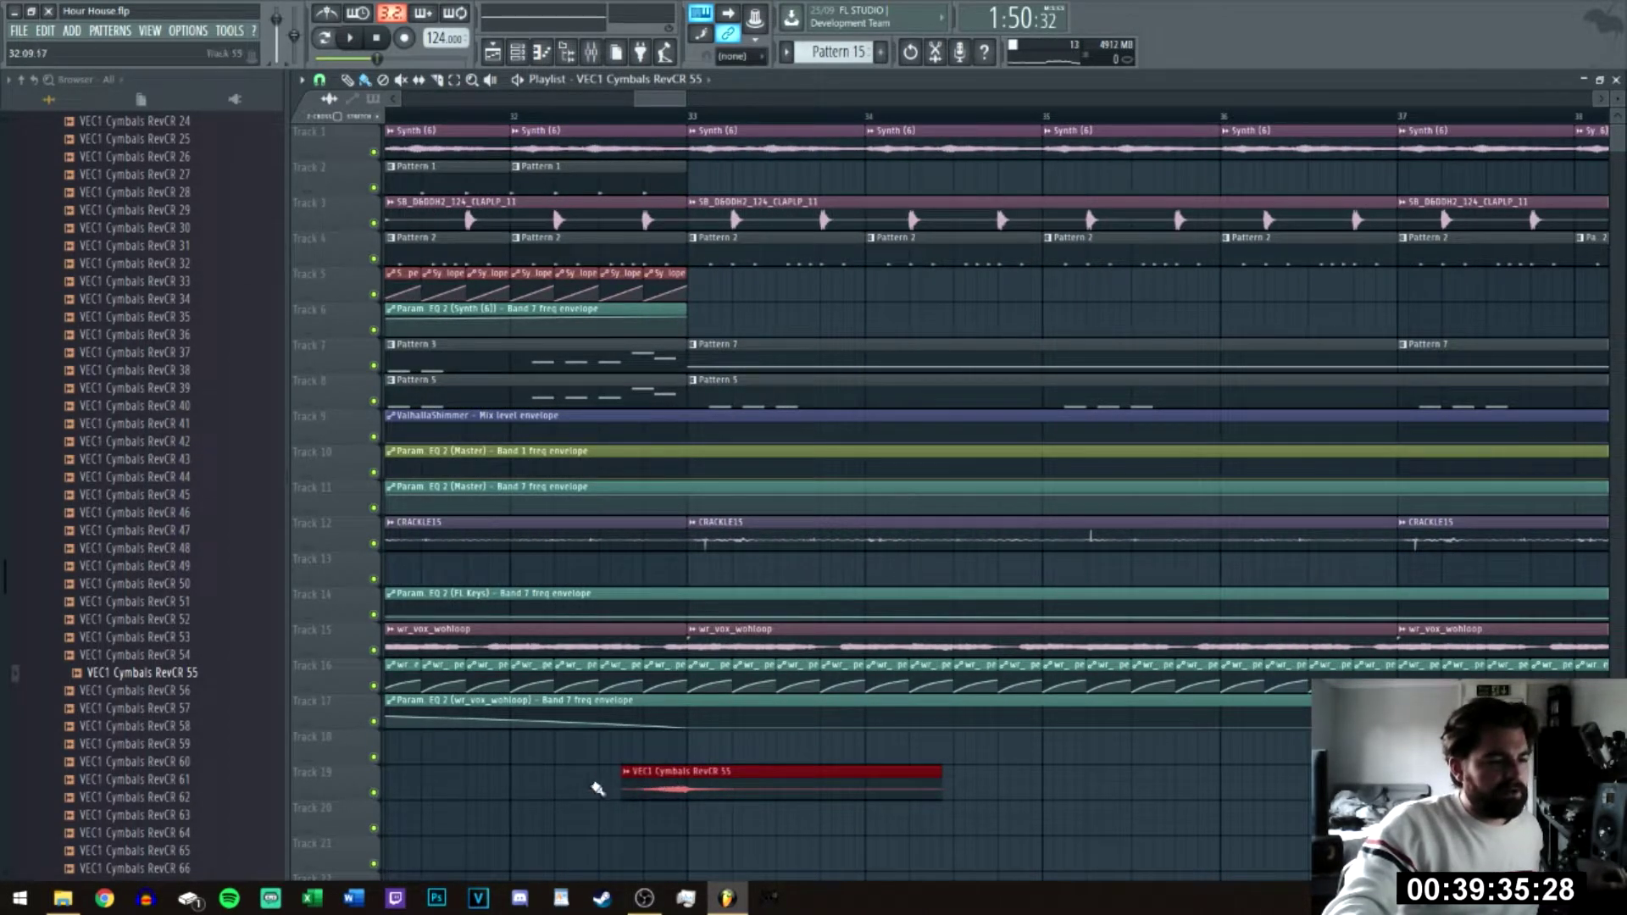
{"action": "left_click", "coordinate": [607, 126]}
{"action": "key", "text": "space"}
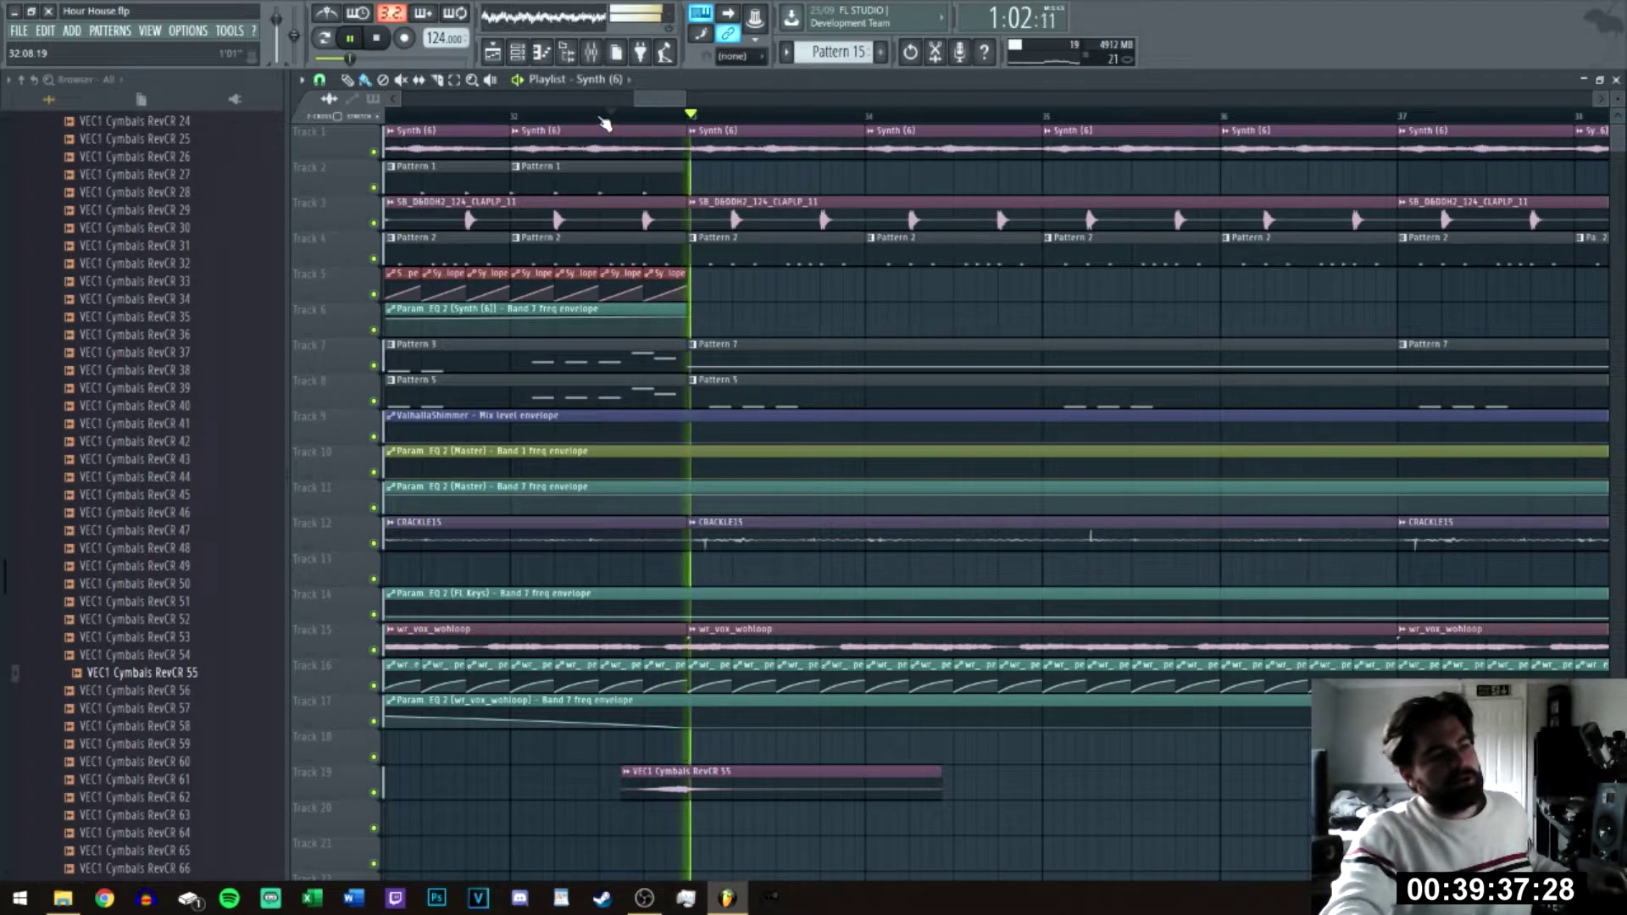
Step: Assign VEC1 Cymbals RevCR 55 to free mixer track 20 and lower its volume to about 64%
{"action": "key", "text": "F9"}
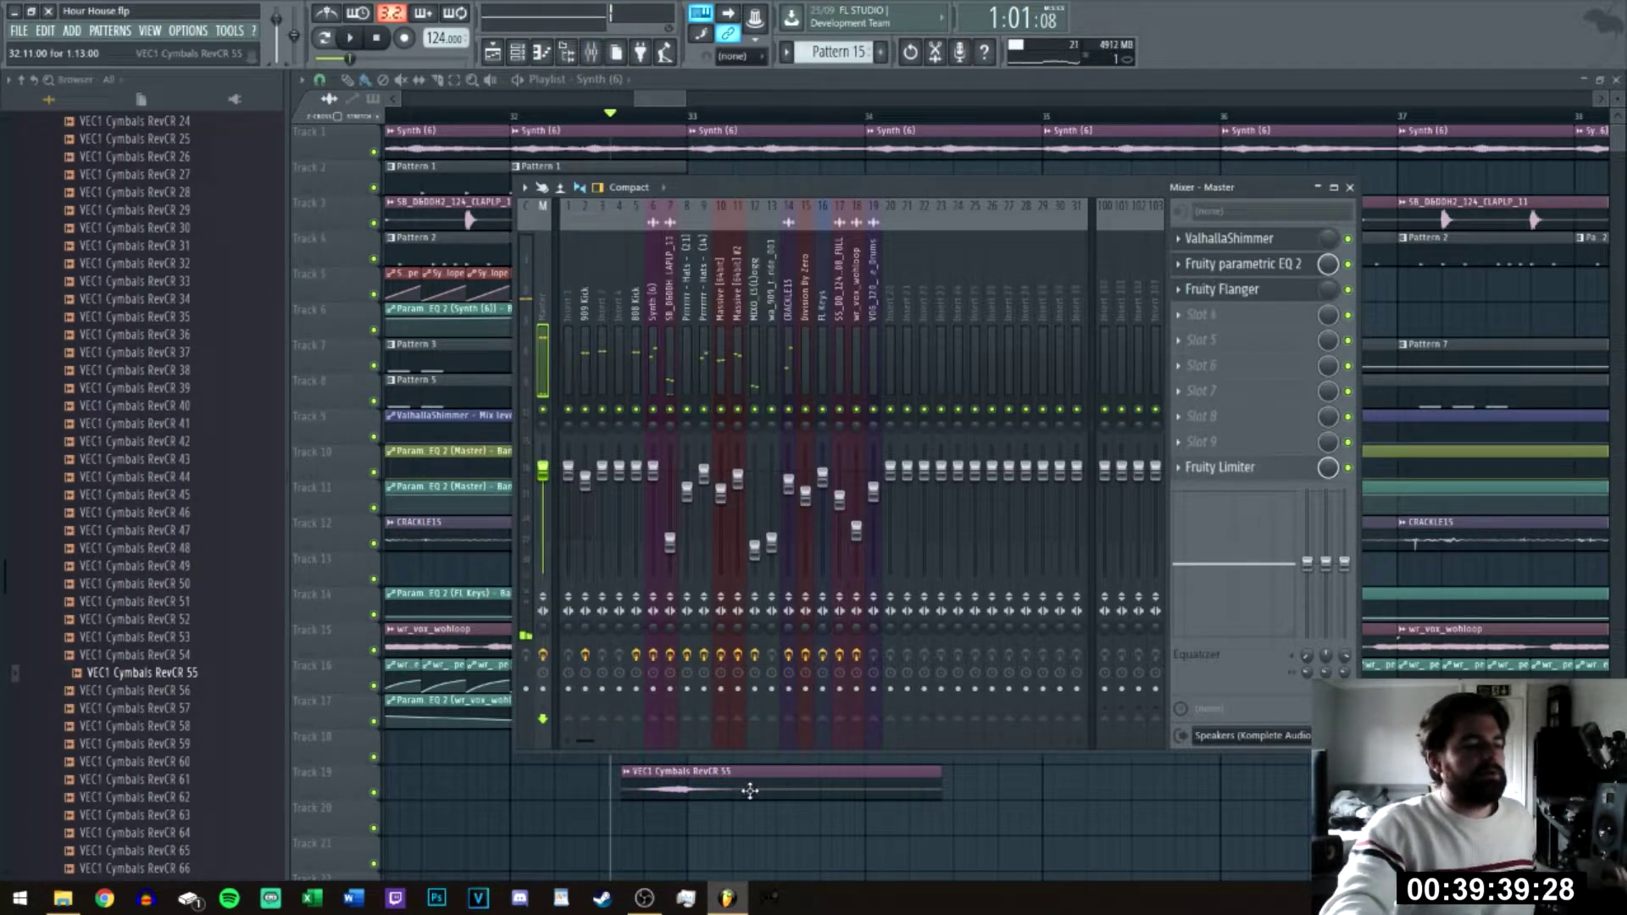
{"action": "double_click", "coordinate": [752, 784]}
{"action": "left_click", "coordinate": [374, 226]}
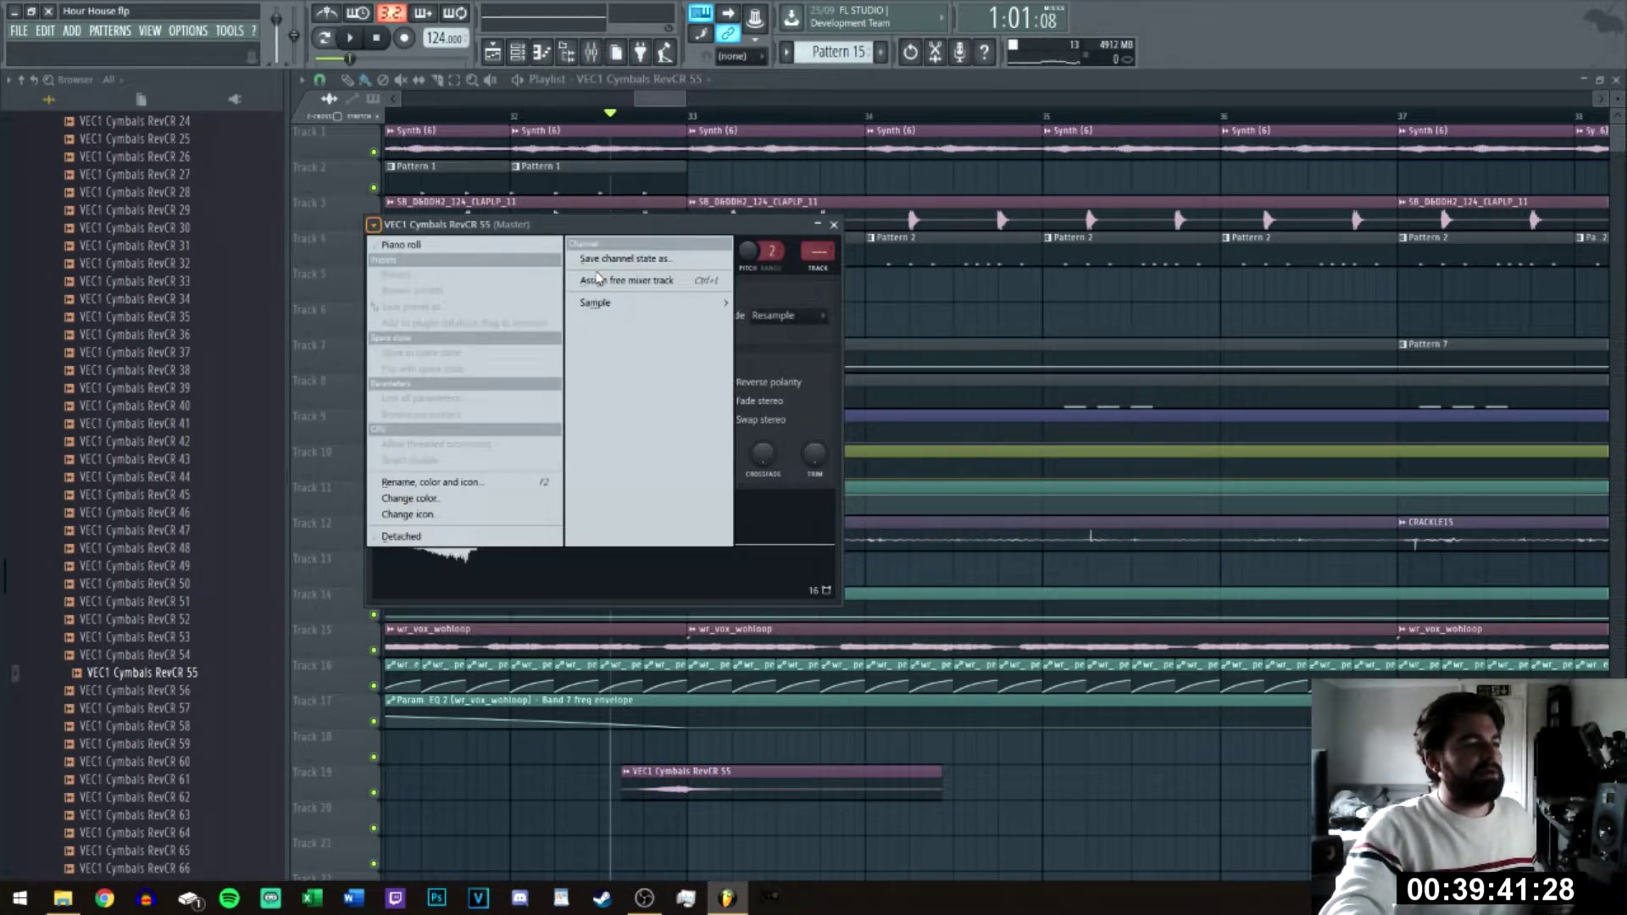
{"action": "left_click", "coordinate": [598, 279]}
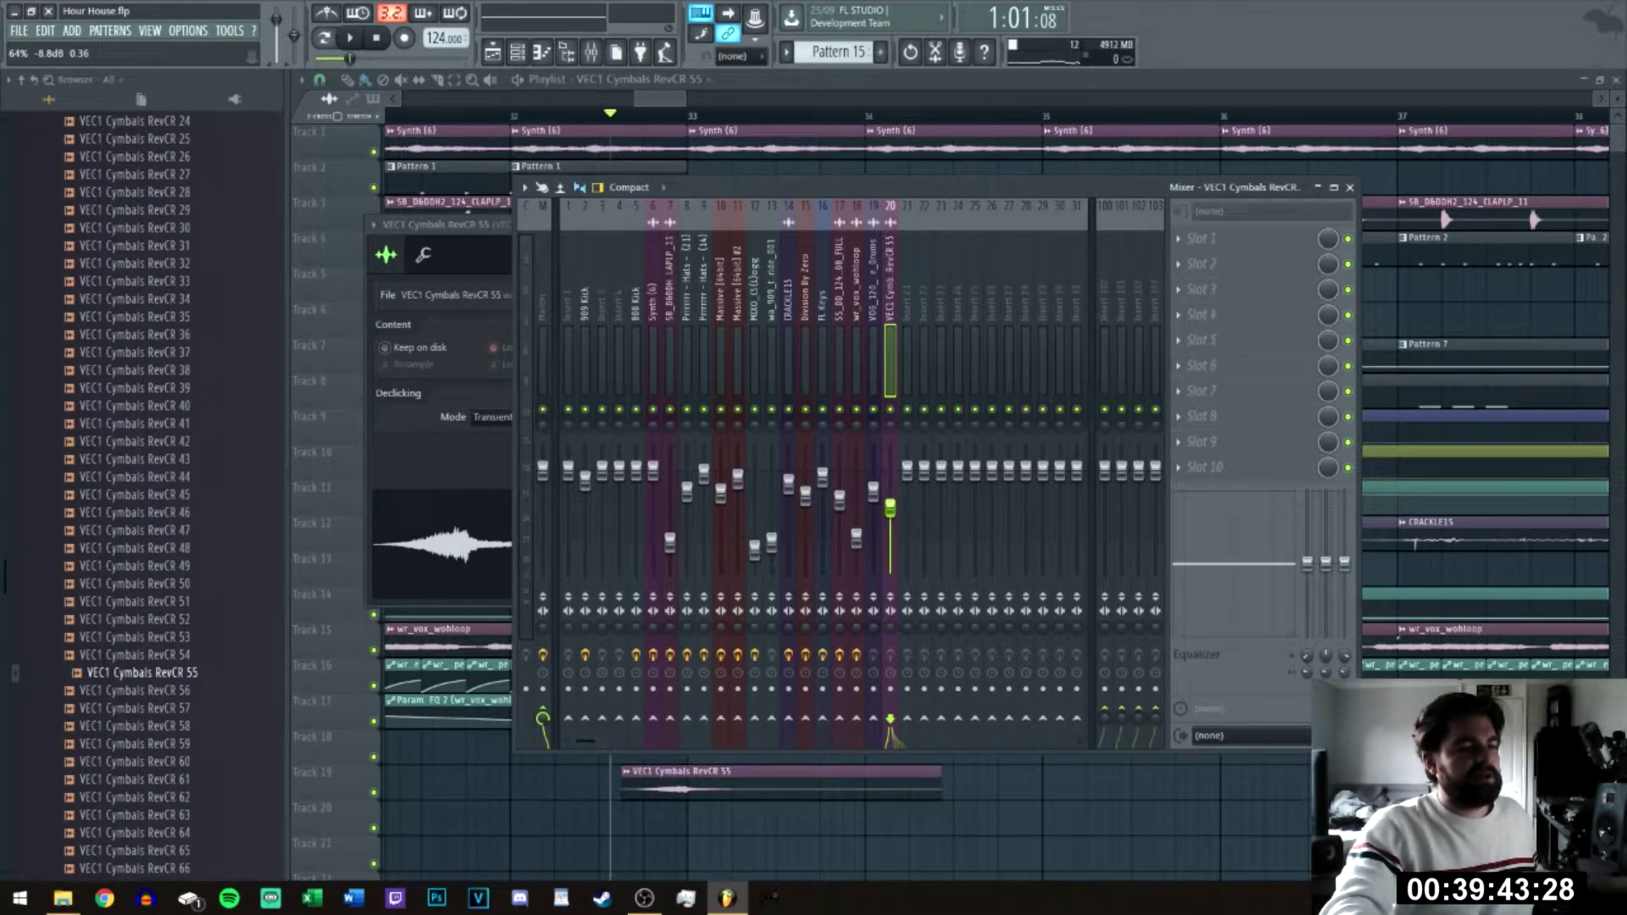
Step: Close the mixer and sample windows, play the song, and review the arrangement through the section around bars 81 to 93
{"action": "key", "text": "Escape"}
{"action": "key", "text": "space"}
{"action": "key", "text": "Escape"}
{"action": "scroll", "coordinate": [977, 794], "scroll_direction": "down", "scroll_amount": 10}
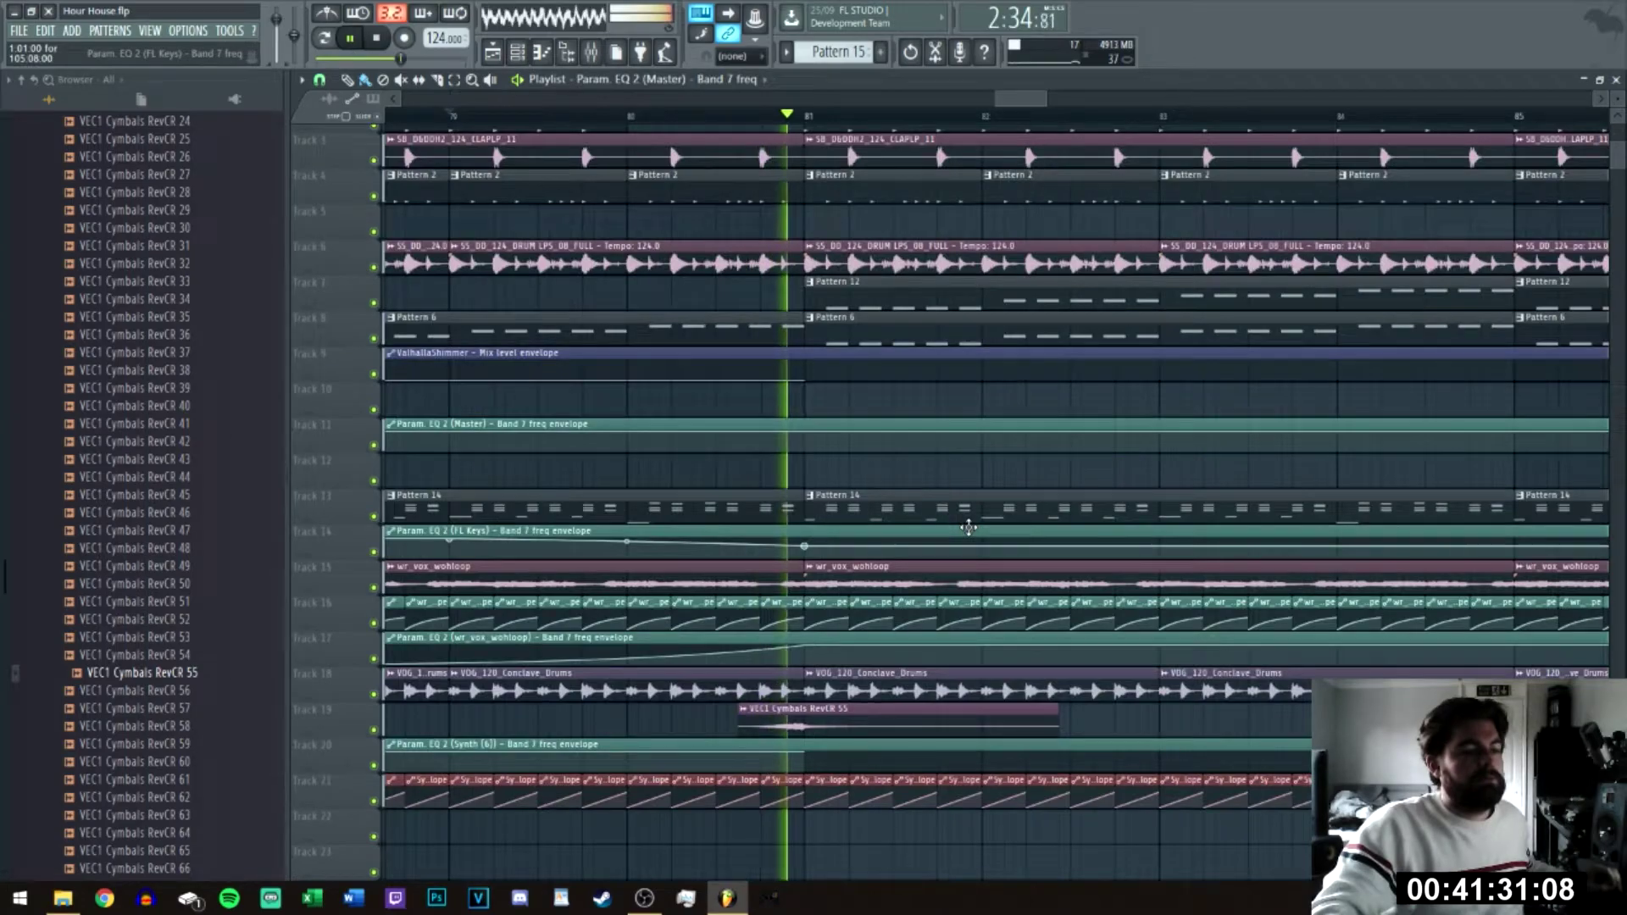
{"action": "scroll", "coordinate": [969, 527], "scroll_direction": "down", "scroll_amount": 8}
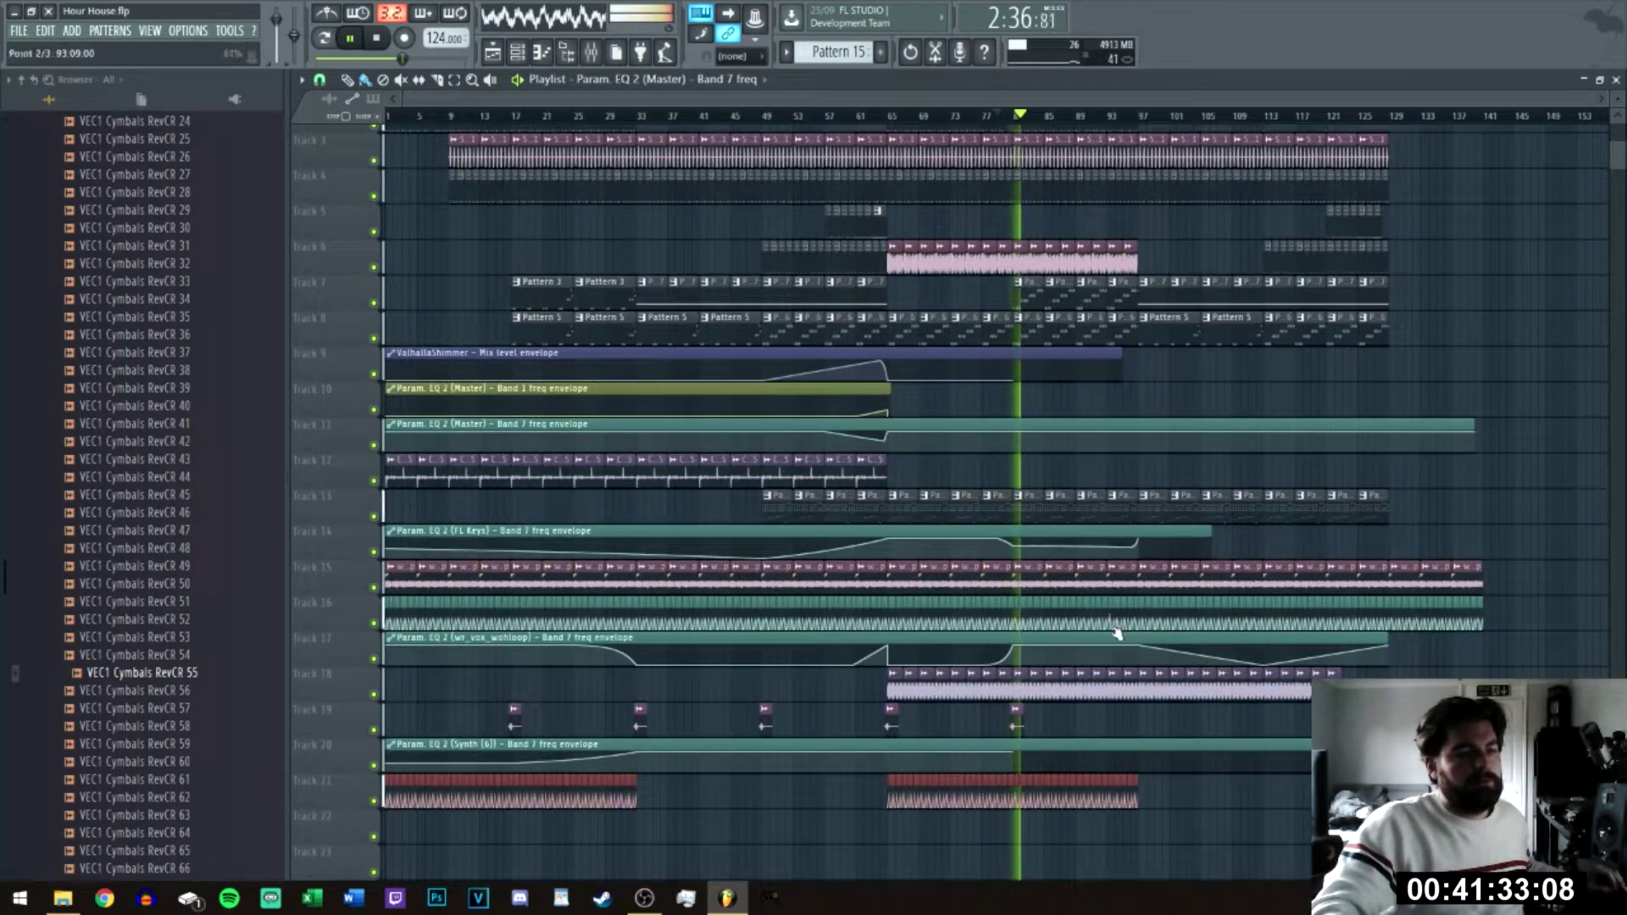
{"action": "scroll", "coordinate": [1163, 698], "scroll_direction": "up", "scroll_amount": 8}
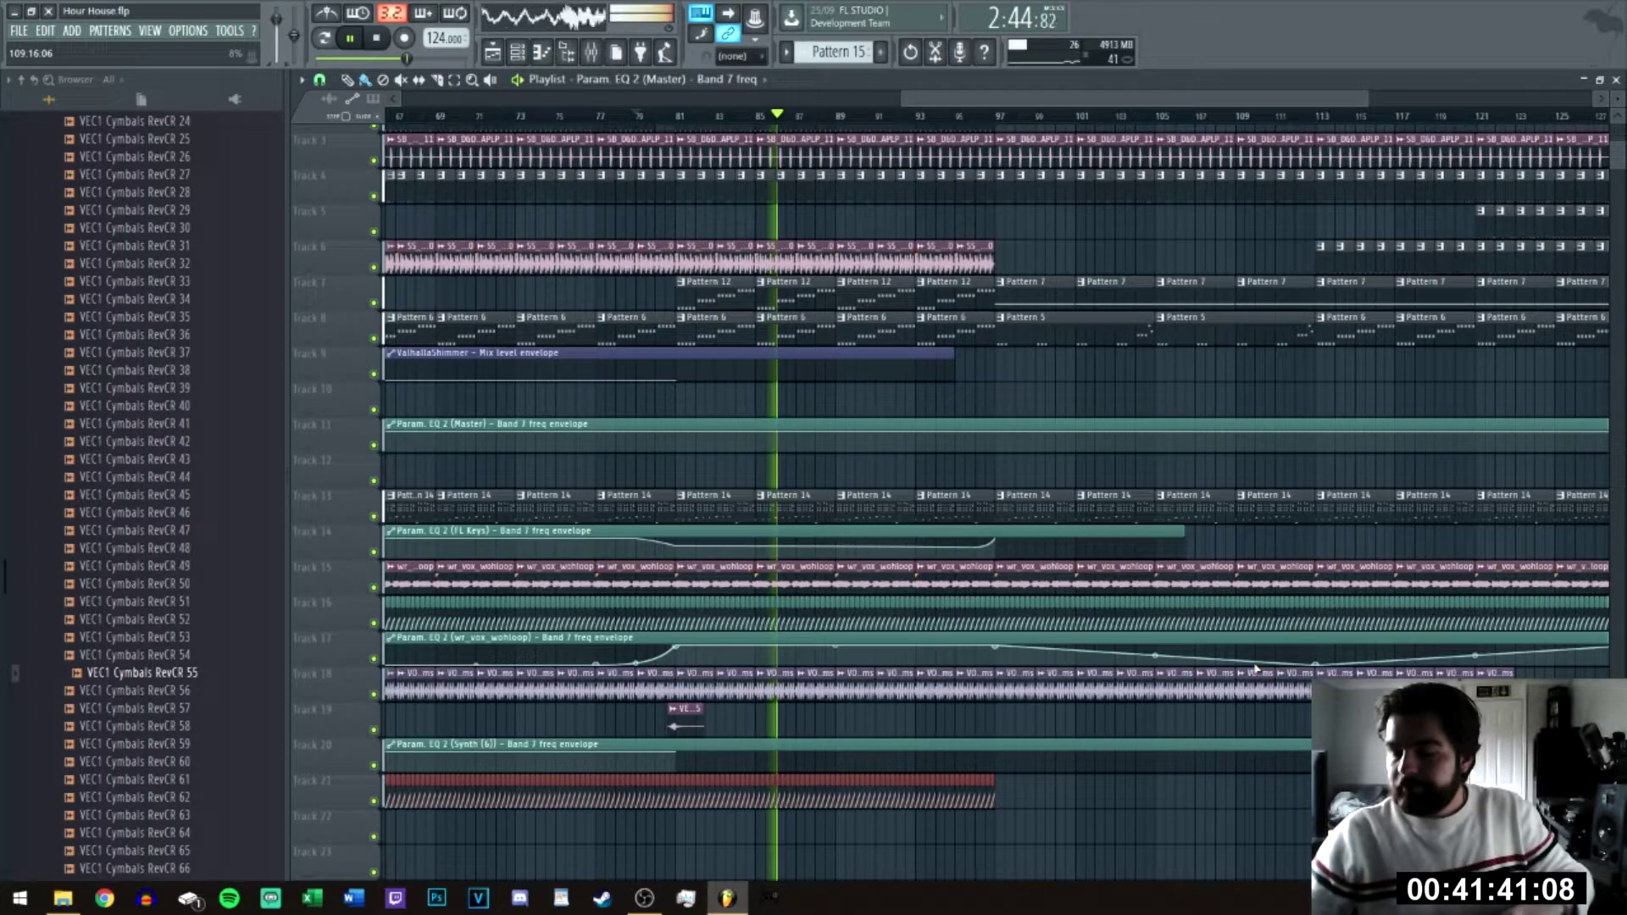
{"action": "scroll", "coordinate": [1160, 655], "scroll_direction": "down", "scroll_amount": 3}
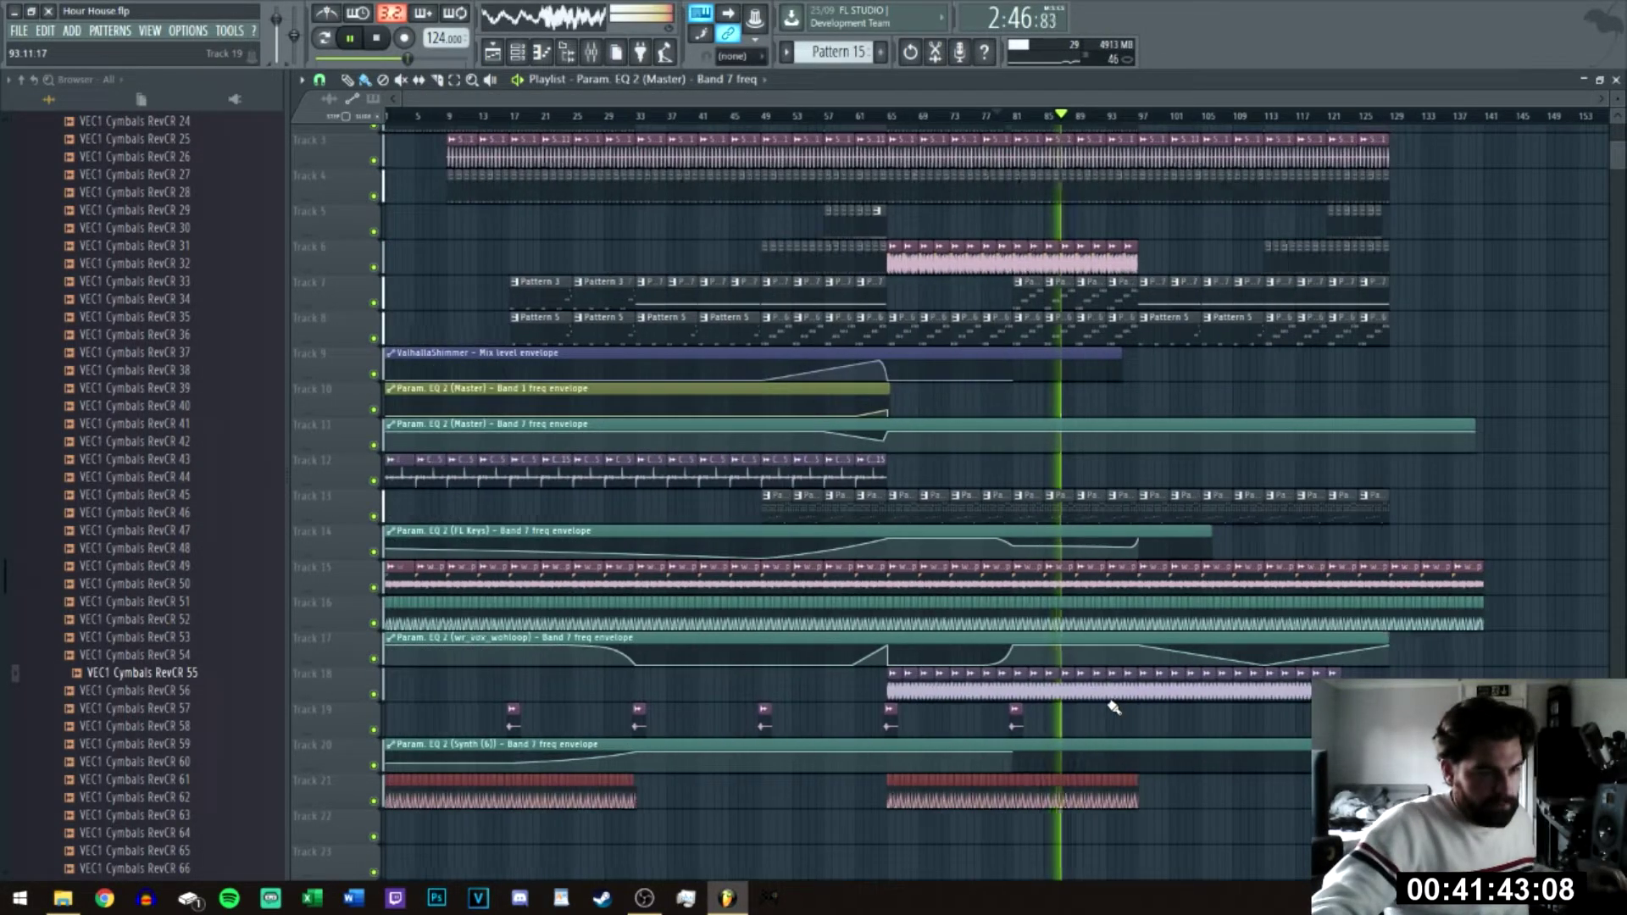
Step: Slice the playlist clips and automation envelopes at bar 65 from Track 2 down to Track 20
{"action": "scroll", "coordinate": [1456, 575], "scroll_direction": "up", "scroll_amount": 2}
{"action": "scroll", "coordinate": [1441, 568], "scroll_direction": "up", "scroll_amount": 2}
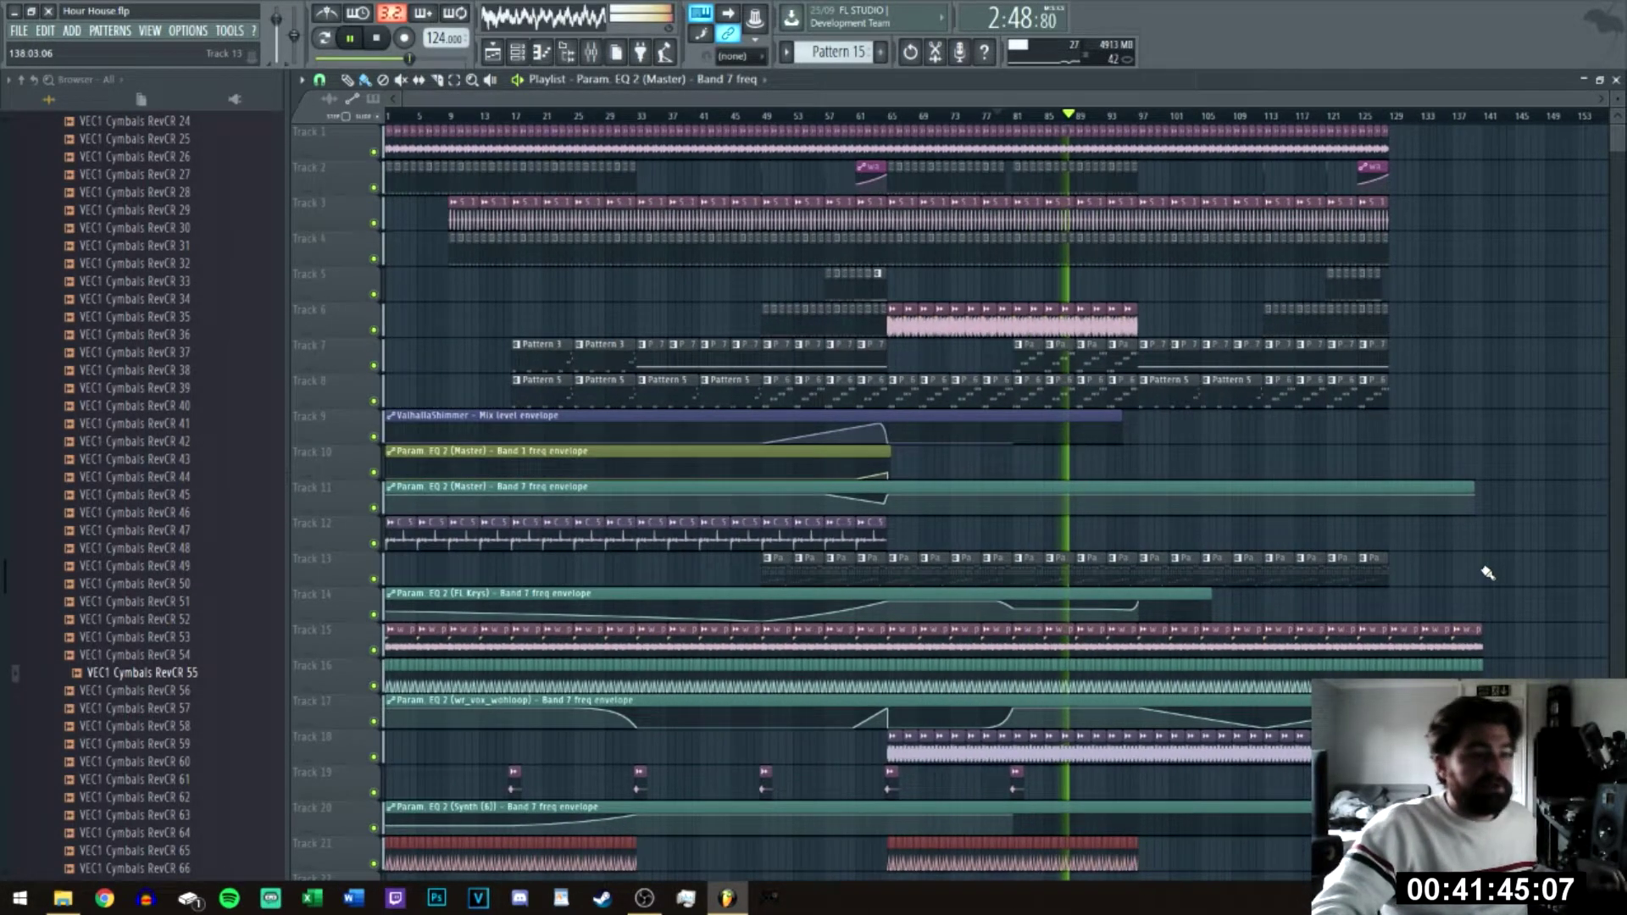
{"action": "scroll", "coordinate": [905, 461], "scroll_direction": "up", "scroll_amount": 2}
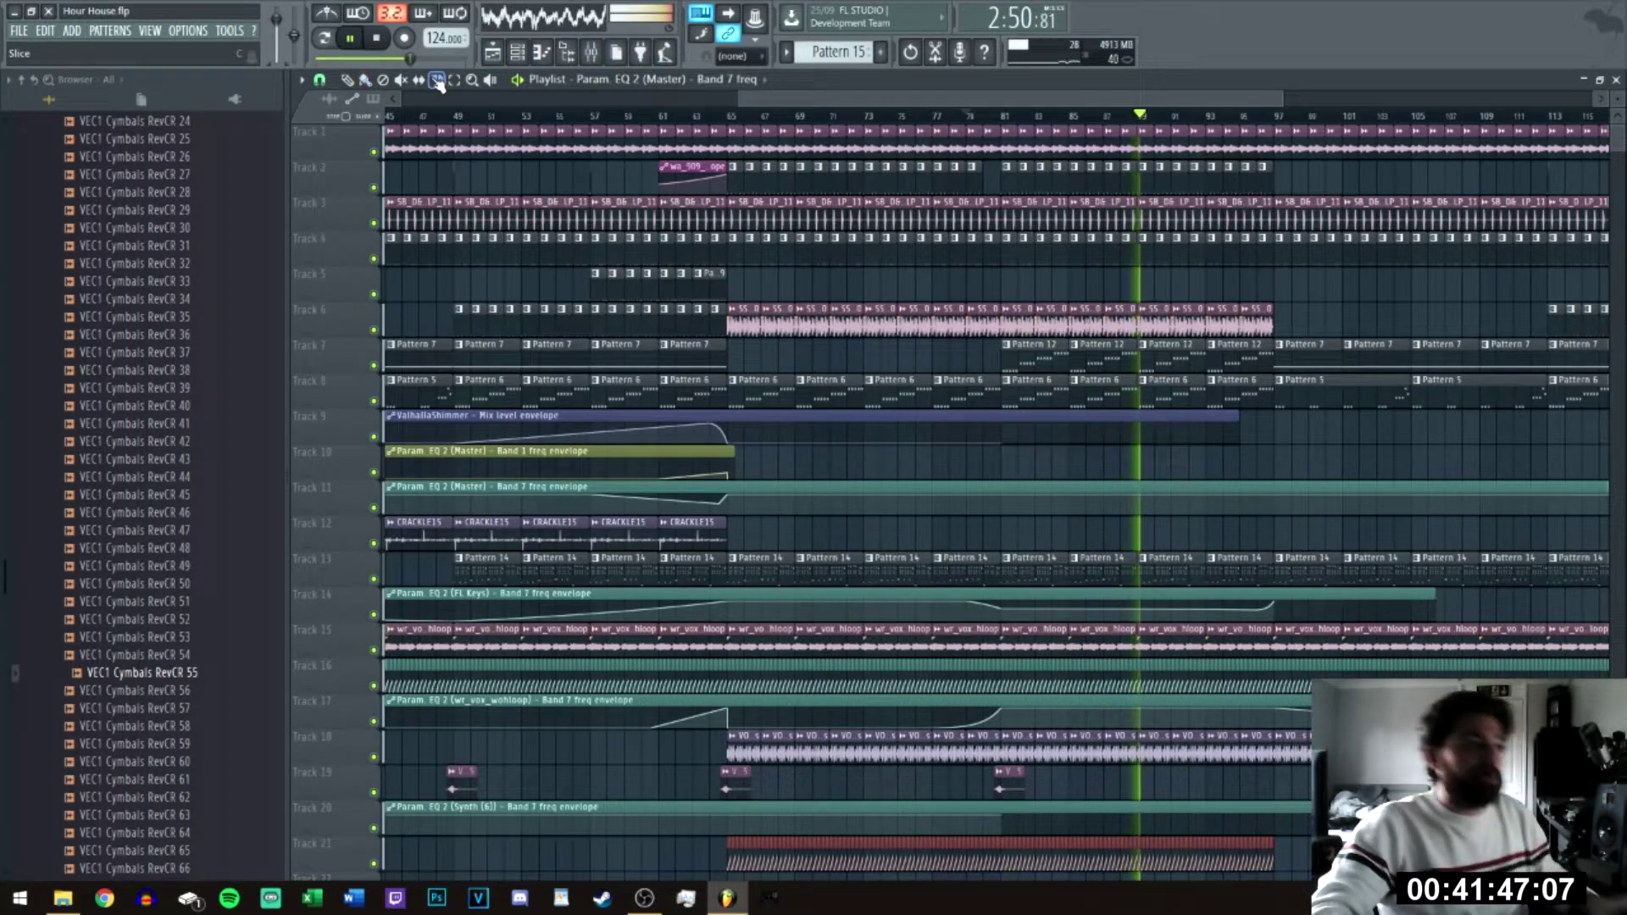
{"action": "left_click_drag", "start_coordinate": [727, 157], "coordinate": [744, 753]}
Step: Play the second drop from about bar 129 to check its layered clips and automation
{"action": "scroll", "coordinate": [750, 712], "scroll_direction": "up", "scroll_amount": 3}
{"action": "scroll", "coordinate": [1054, 720], "scroll_direction": "down", "scroll_amount": 2}
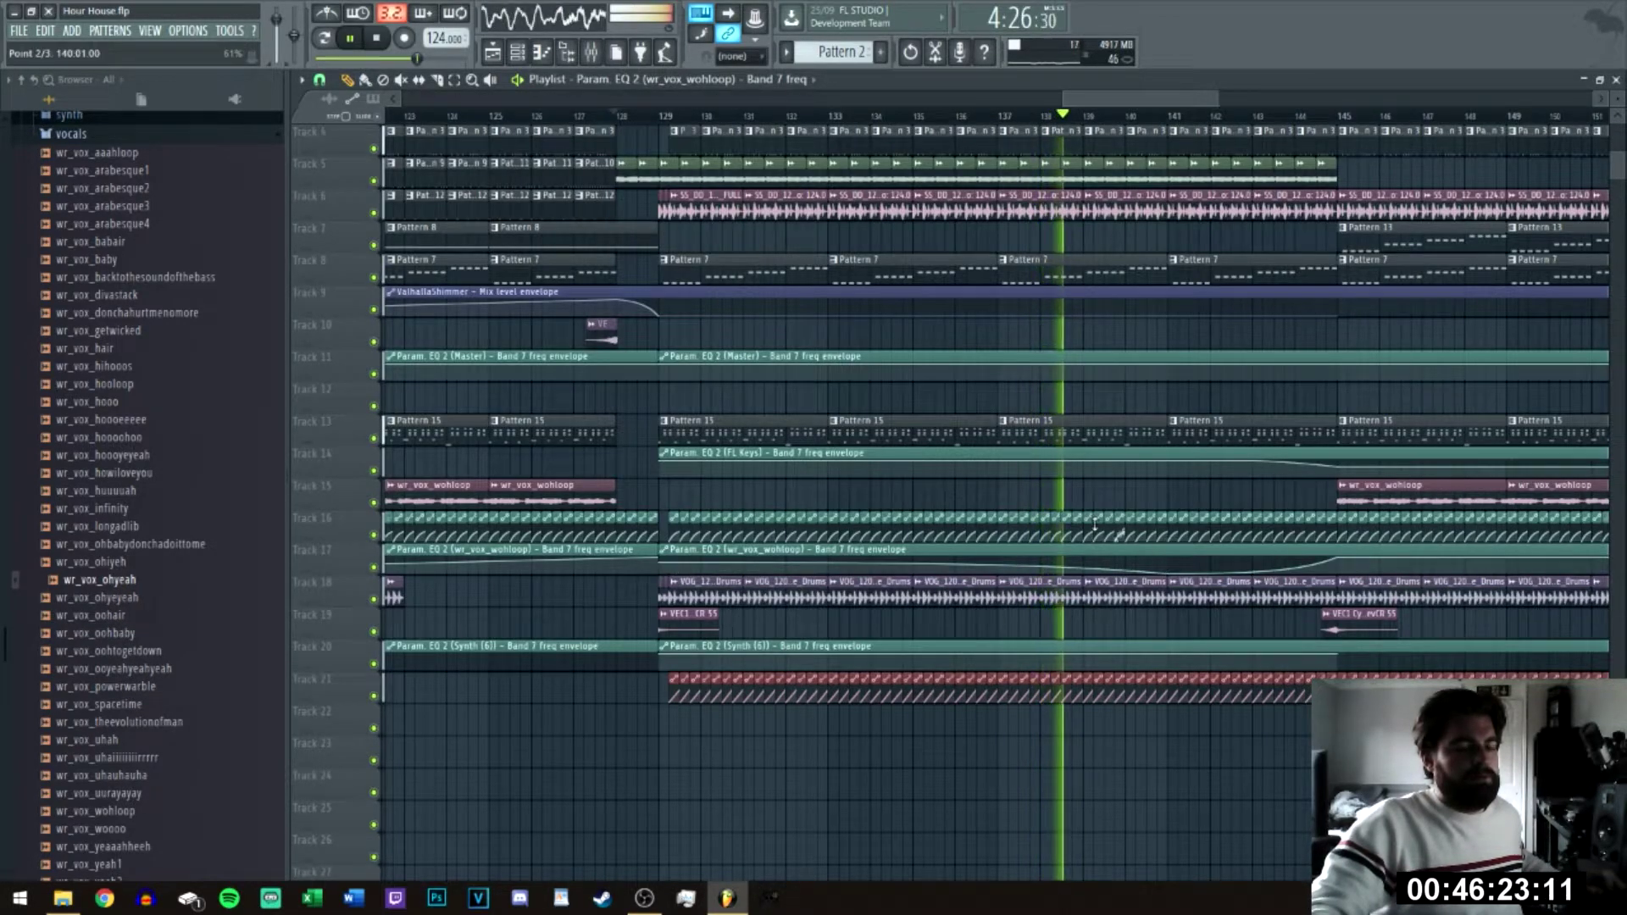
{"action": "left_click", "coordinate": [655, 108]}
Step: Place a VEC1 Cymbals RevCR 55 clip on Track 19 swelling into the end of the track at bar 193
{"action": "scroll", "coordinate": [655, 108], "scroll_direction": "up", "scroll_amount": 3}
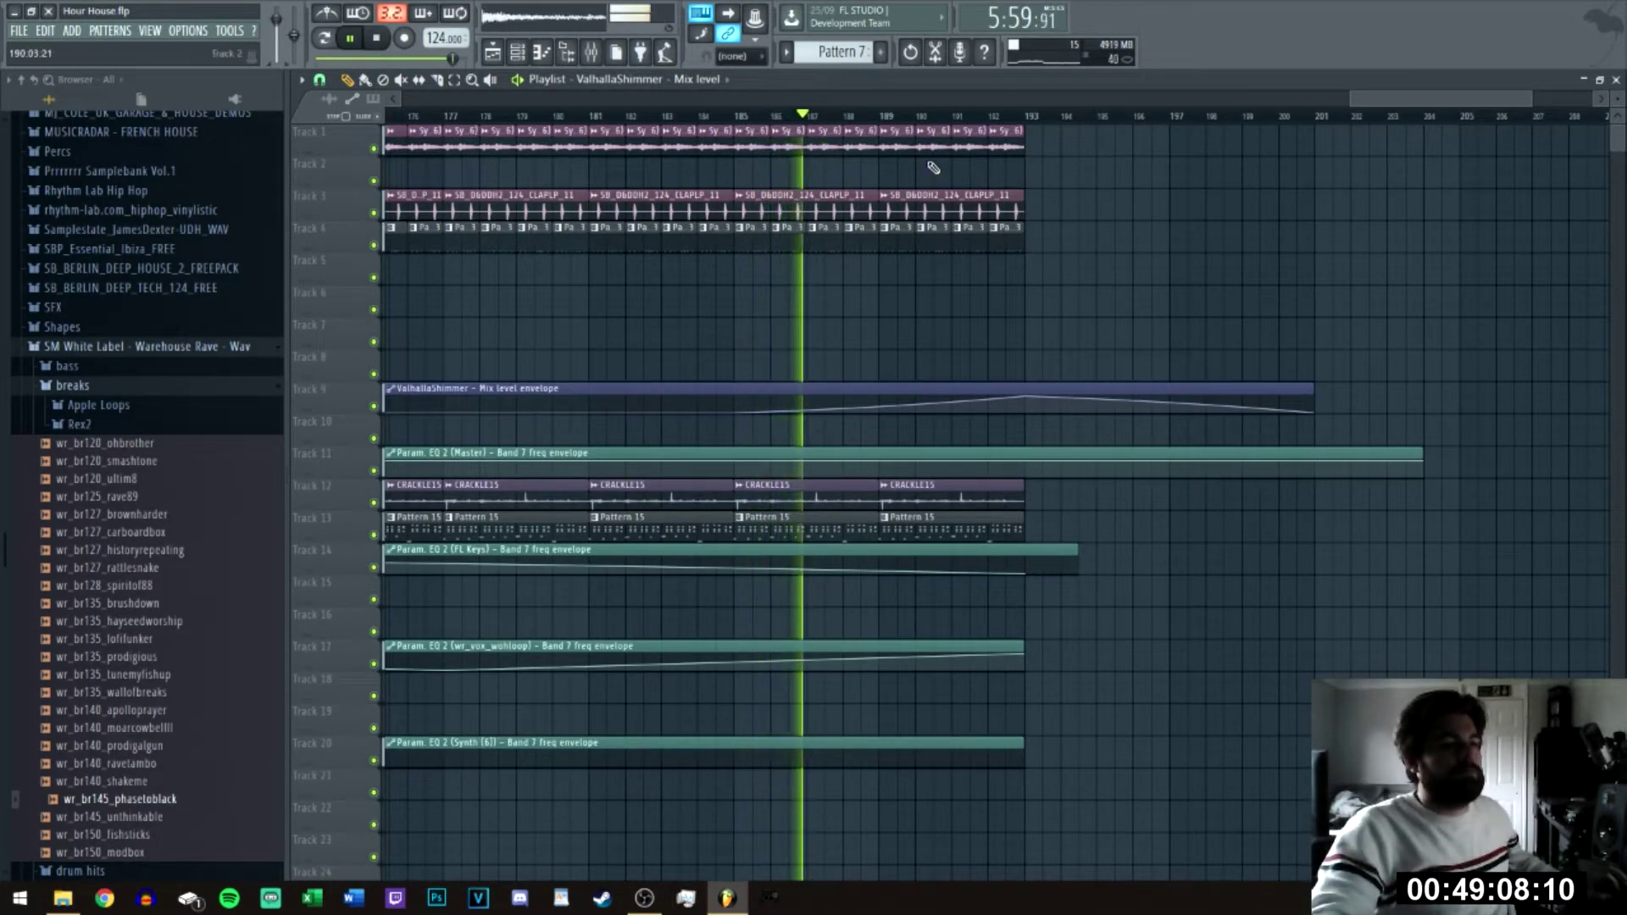
{"action": "scroll", "coordinate": [1186, 413], "scroll_direction": "down", "scroll_amount": 5}
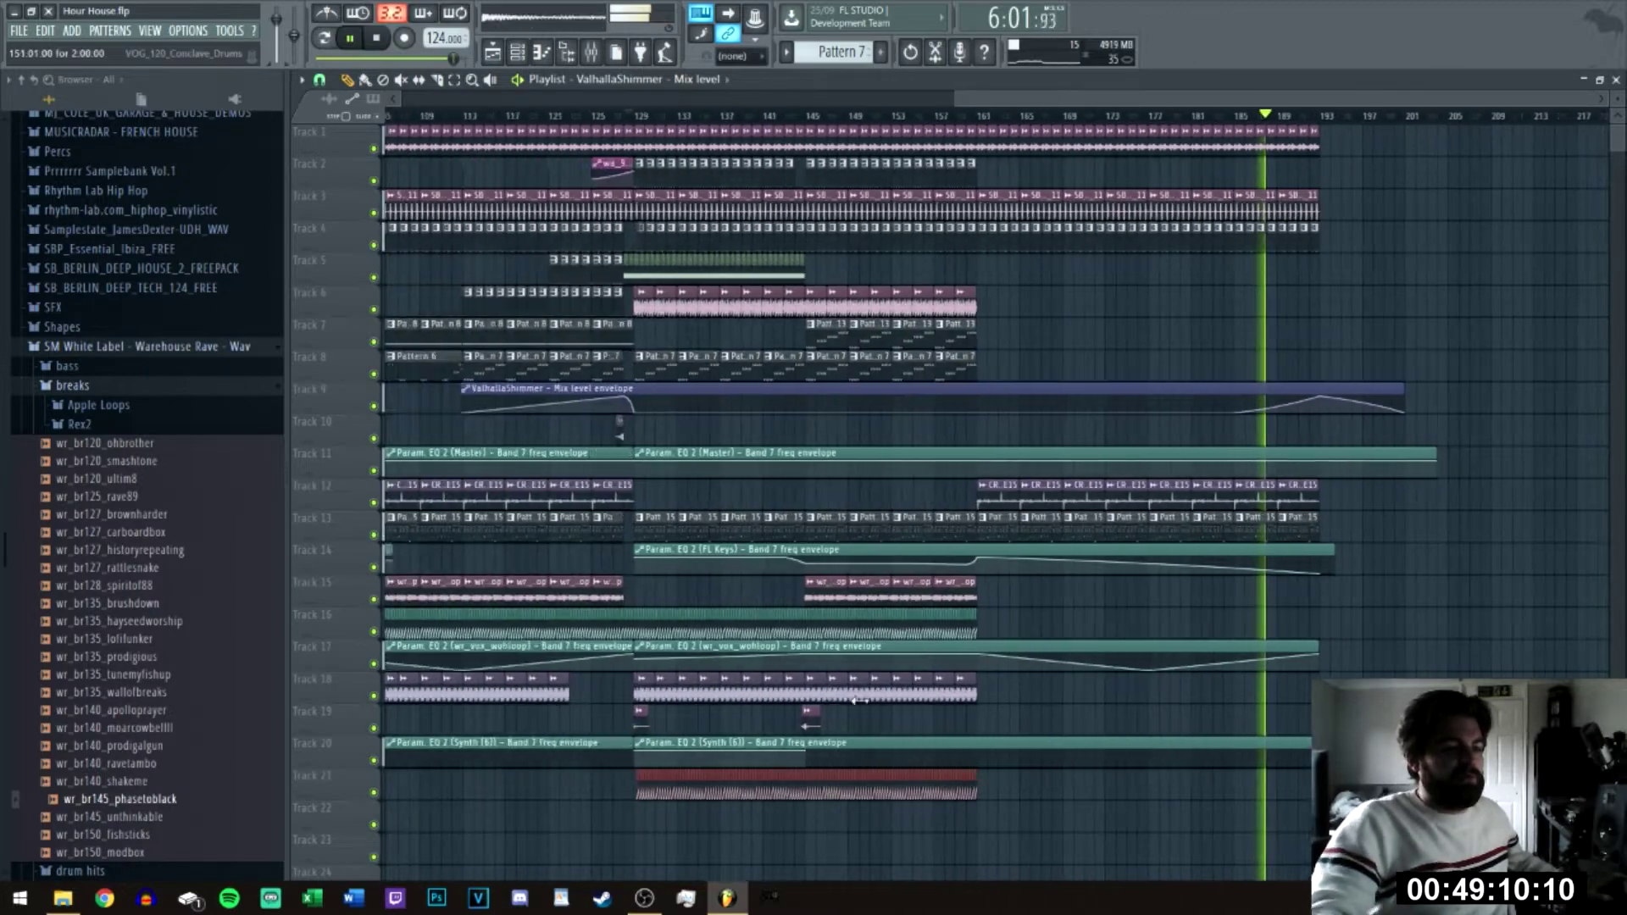
{"action": "scroll", "coordinate": [1229, 742], "scroll_direction": "up", "scroll_amount": 5}
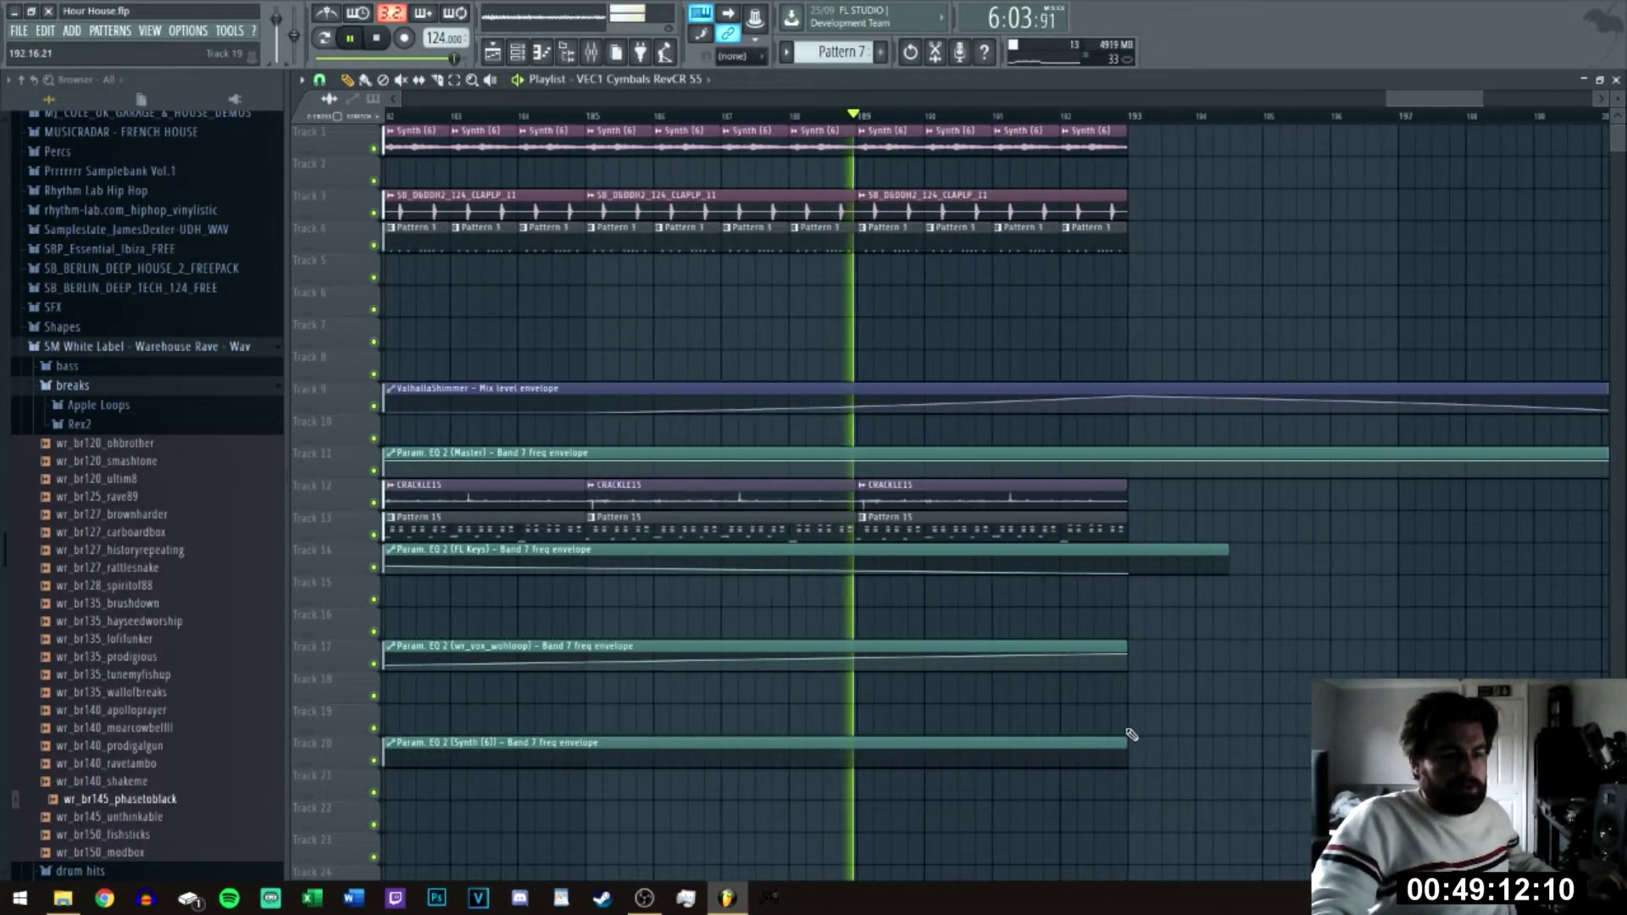
{"action": "scroll", "coordinate": [1175, 723], "scroll_direction": "down", "scroll_amount": 2}
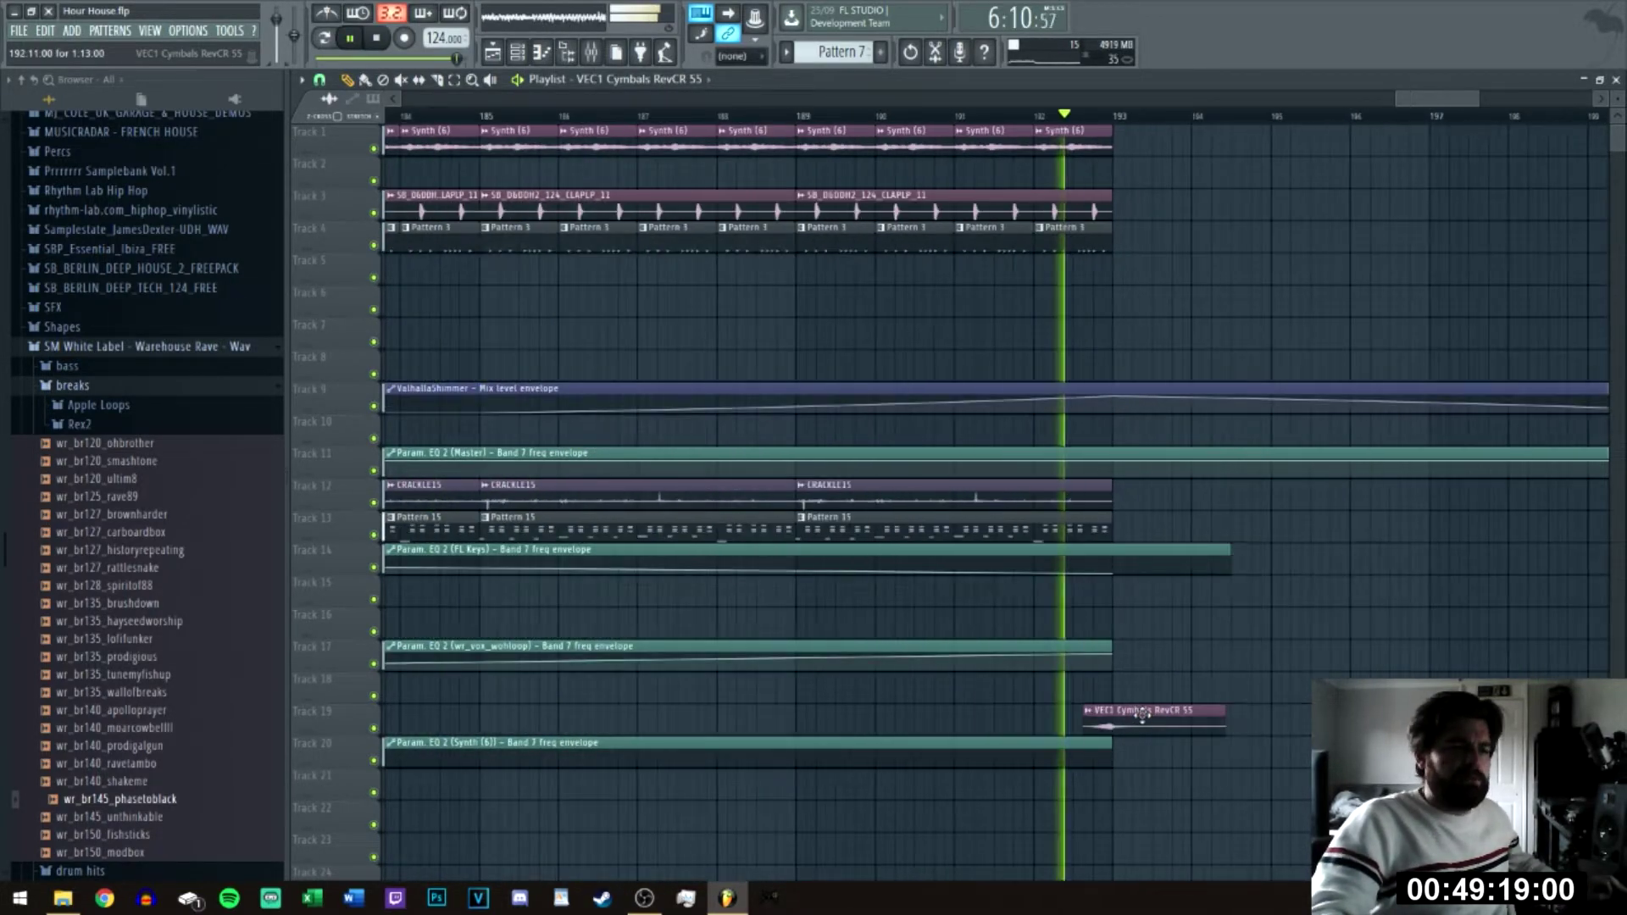
Step: Audition the second drop by jumping playback forward to about bars 142, 148 and 157
{"action": "scroll", "coordinate": [1143, 716], "scroll_direction": "down", "scroll_amount": 1}
{"action": "scroll", "coordinate": [1143, 716], "scroll_direction": "down", "scroll_amount": 1}
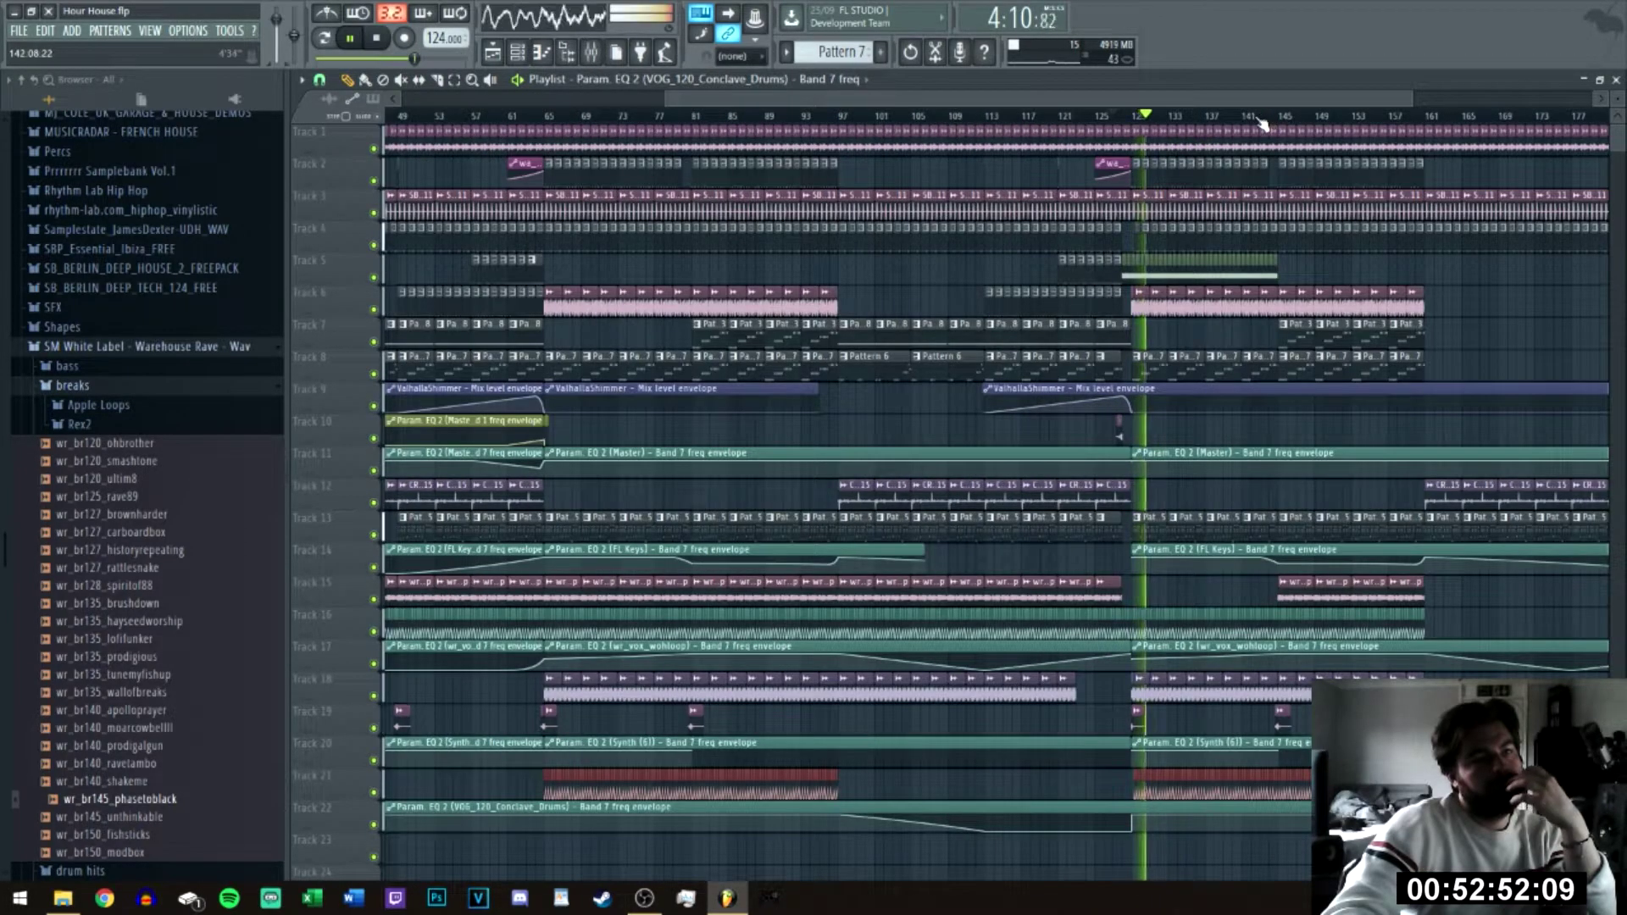
{"action": "left_click", "coordinate": [1254, 119]}
{"action": "left_click", "coordinate": [1316, 120]}
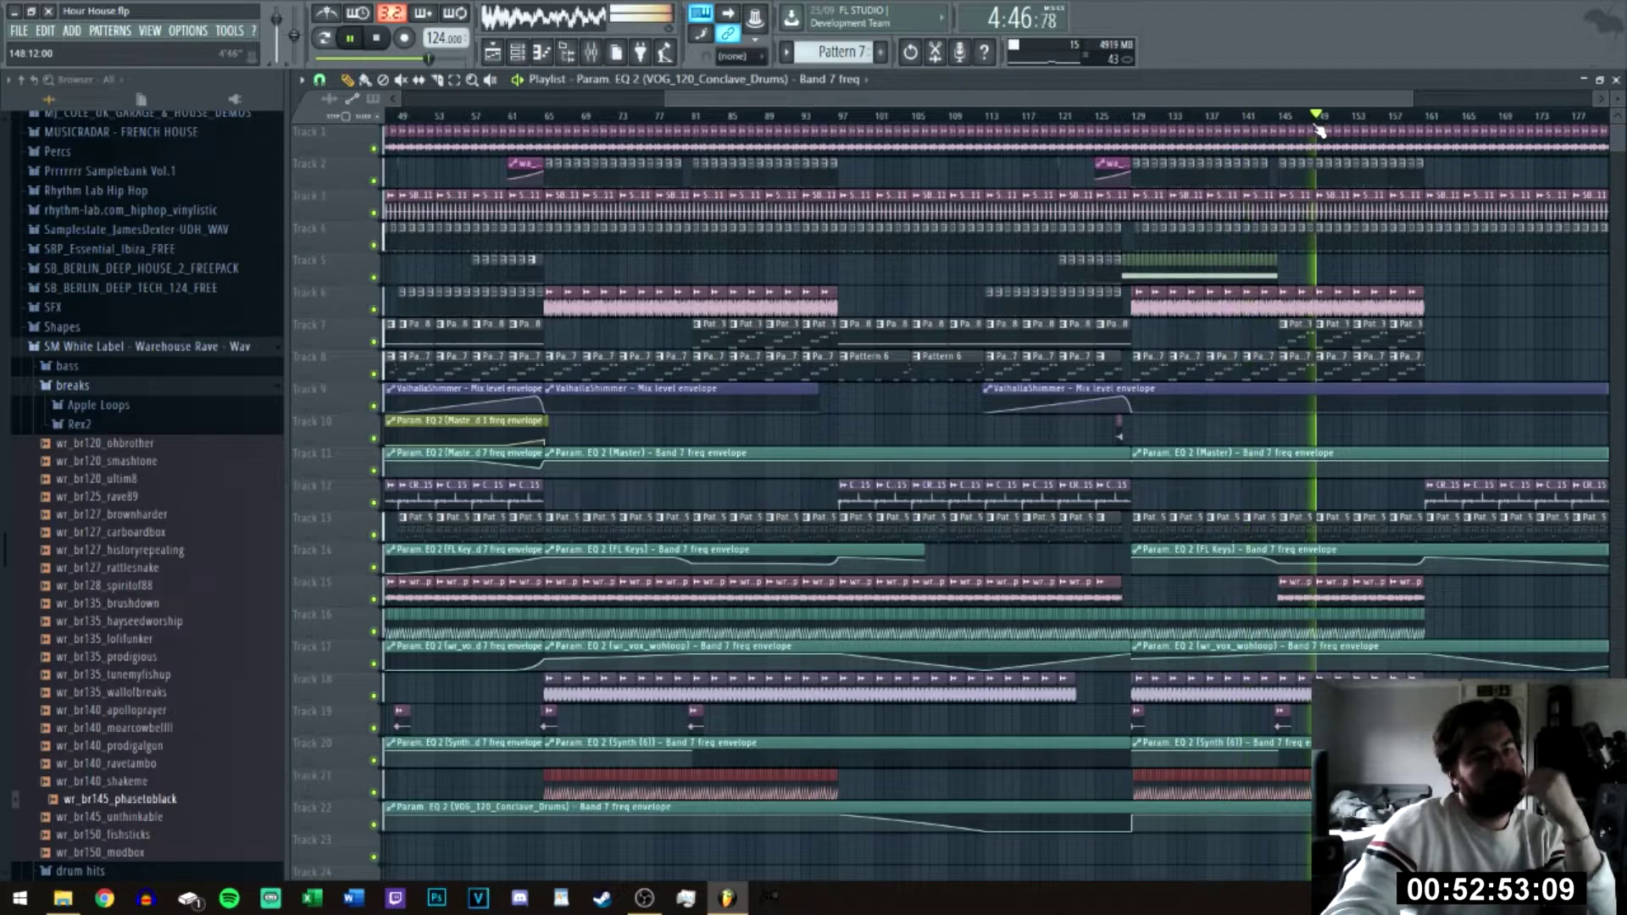
{"action": "left_click", "coordinate": [1390, 121]}
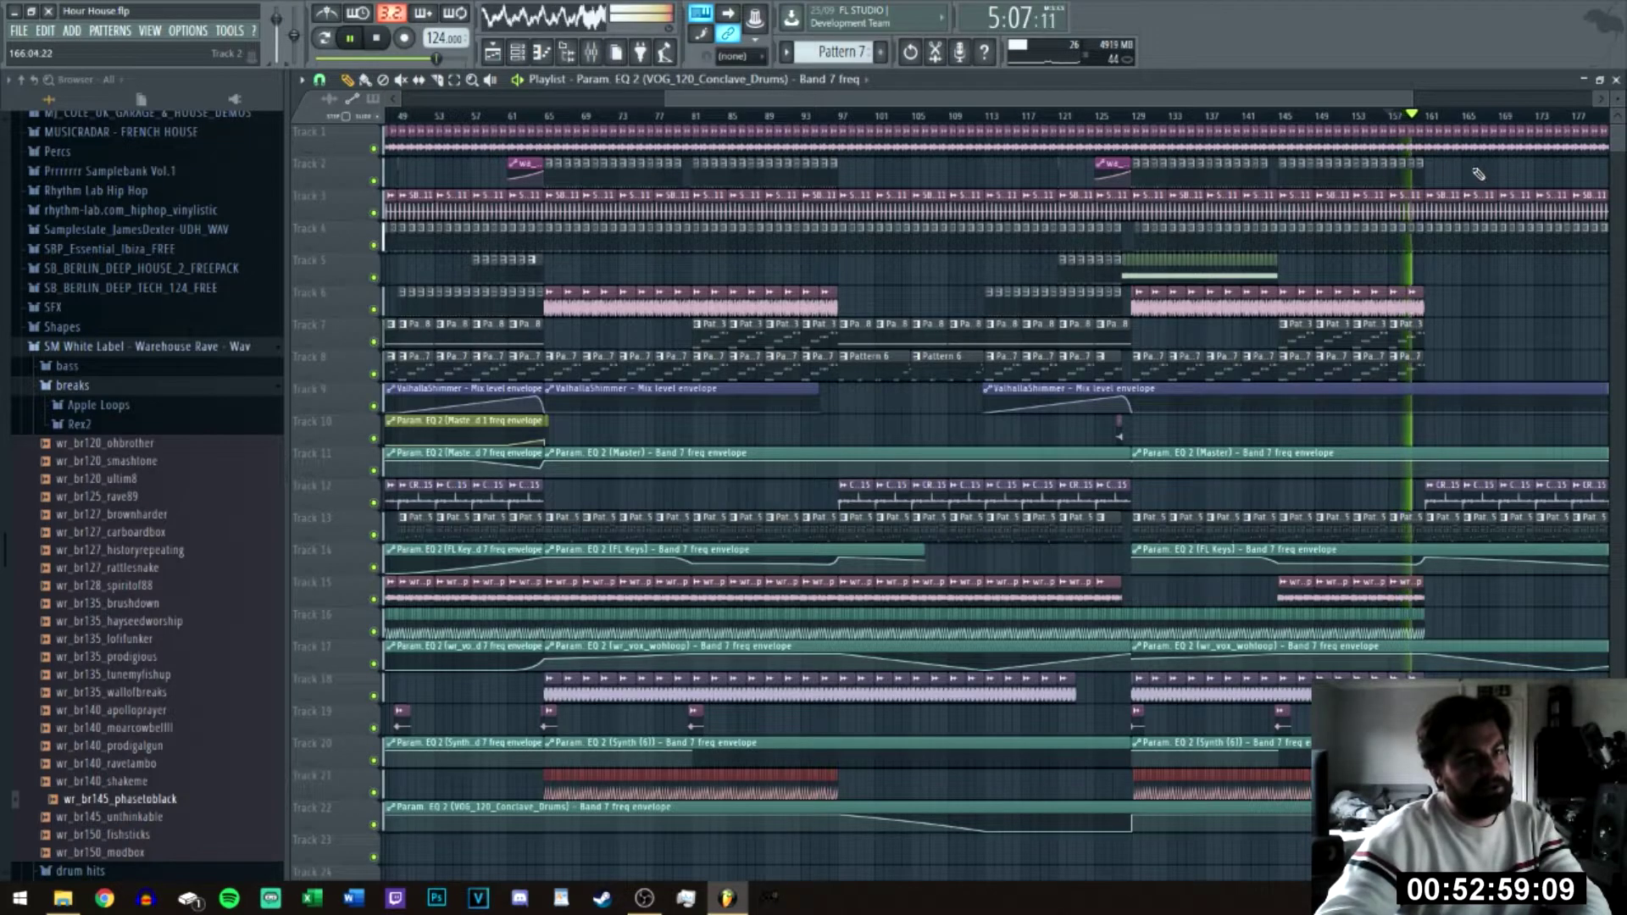
Step: Add VEC1 Cymbals RevCR 55 clips on Track 19 swelling into bars 97 and 113, and save the project
{"action": "scroll", "coordinate": [1464, 120], "scroll_direction": "down", "scroll_amount": 3}
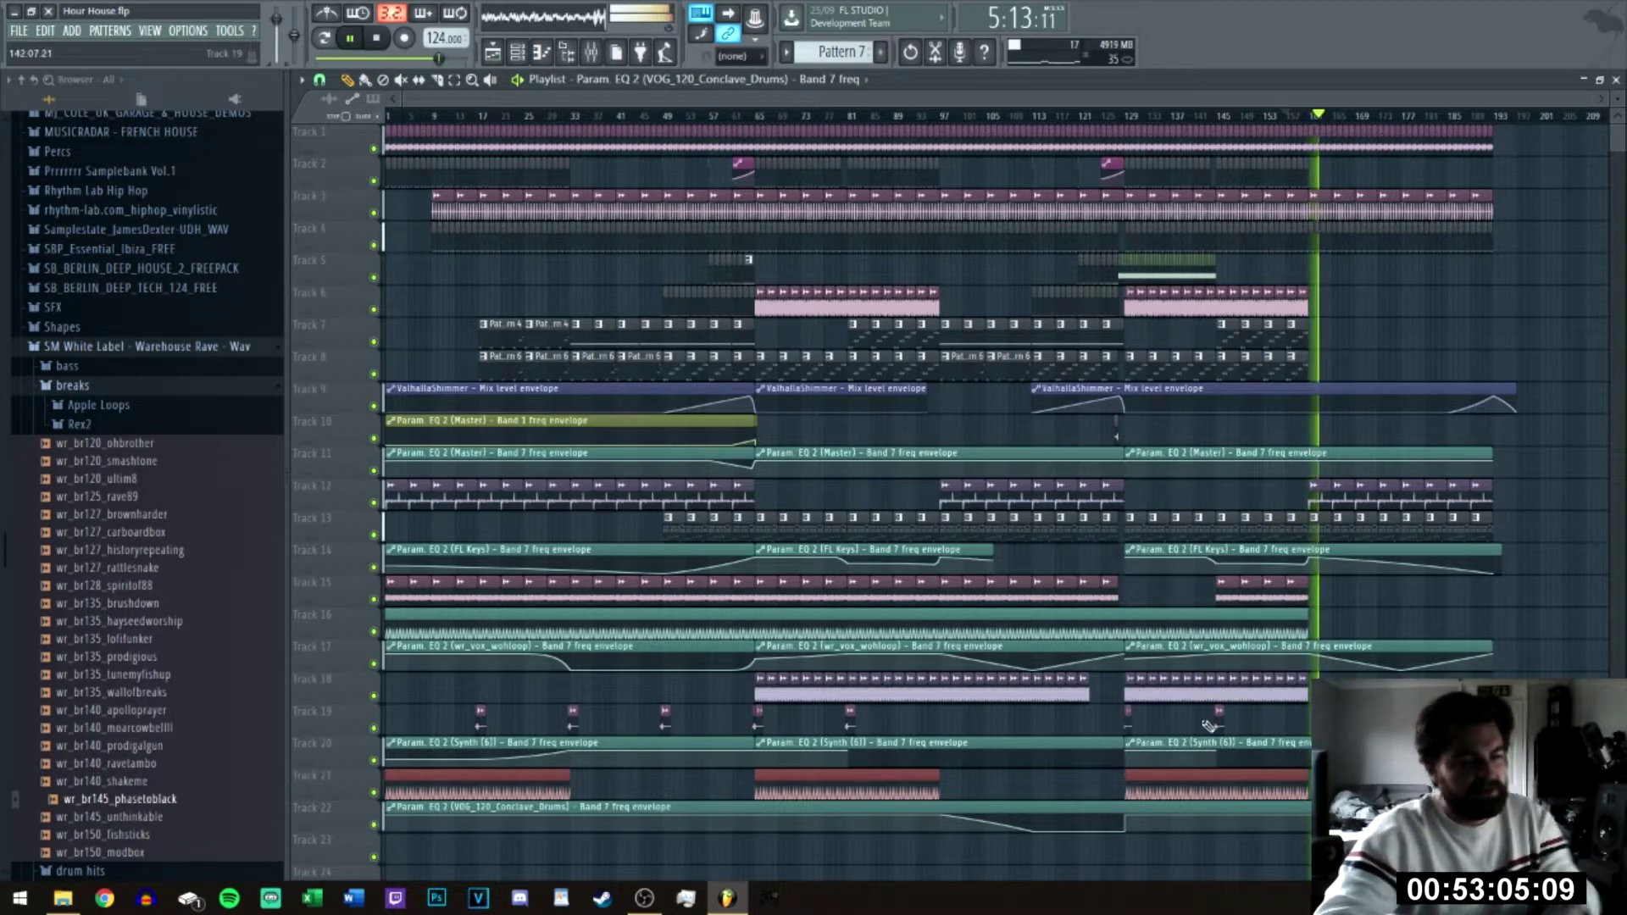
{"action": "scroll", "coordinate": [1297, 715], "scroll_direction": "up", "scroll_amount": 3}
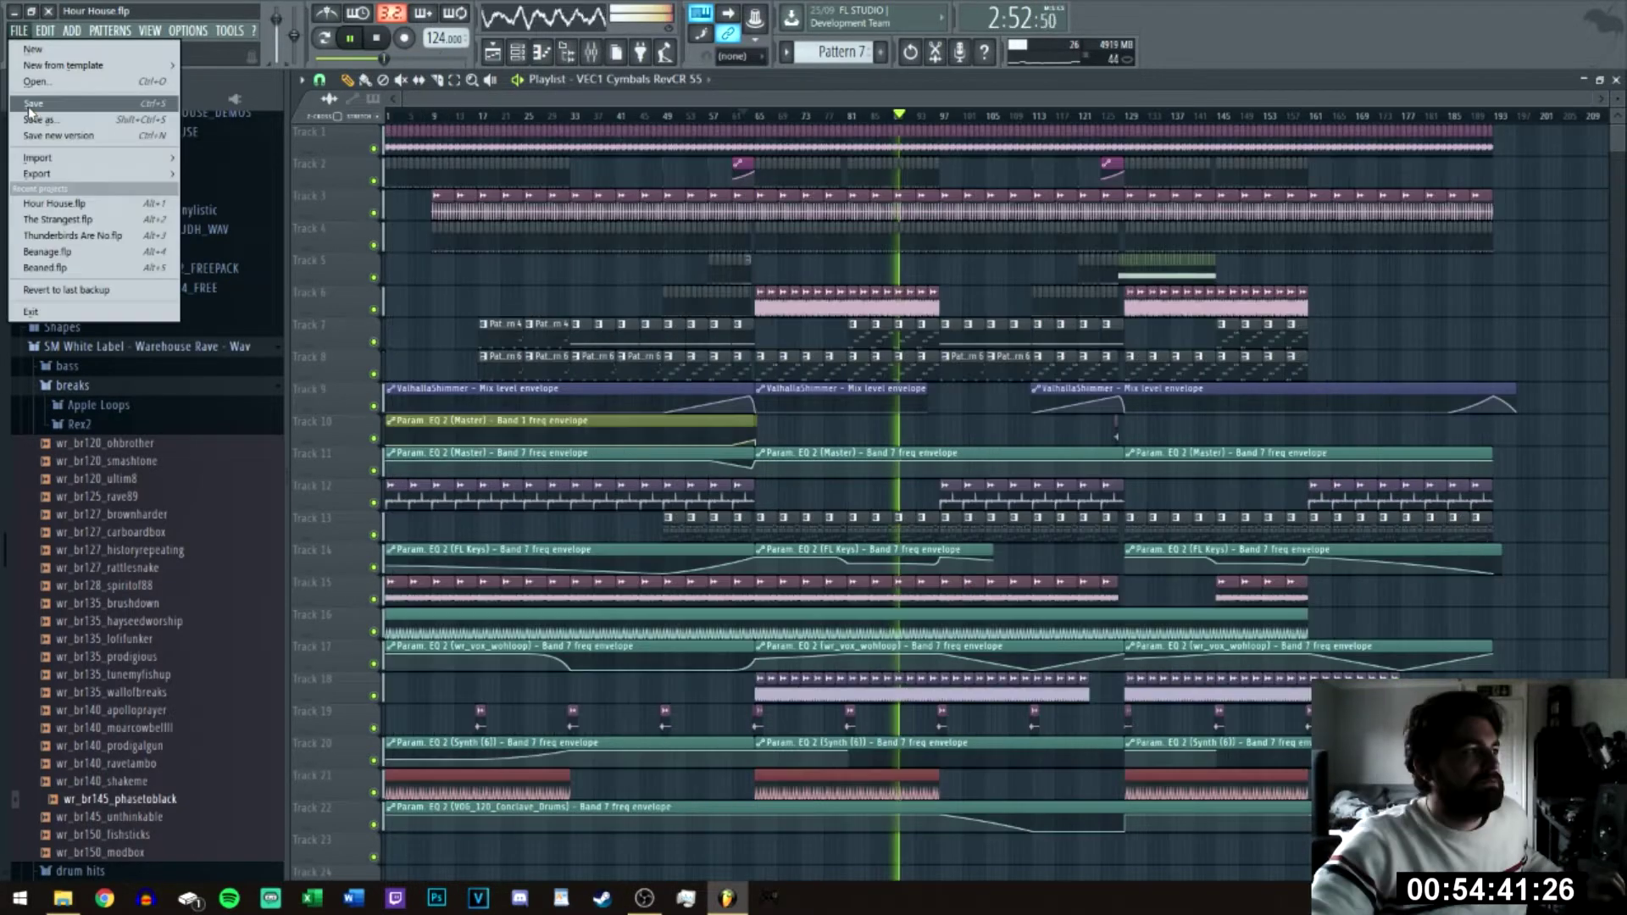
{"action": "left_click", "coordinate": [34, 102]}
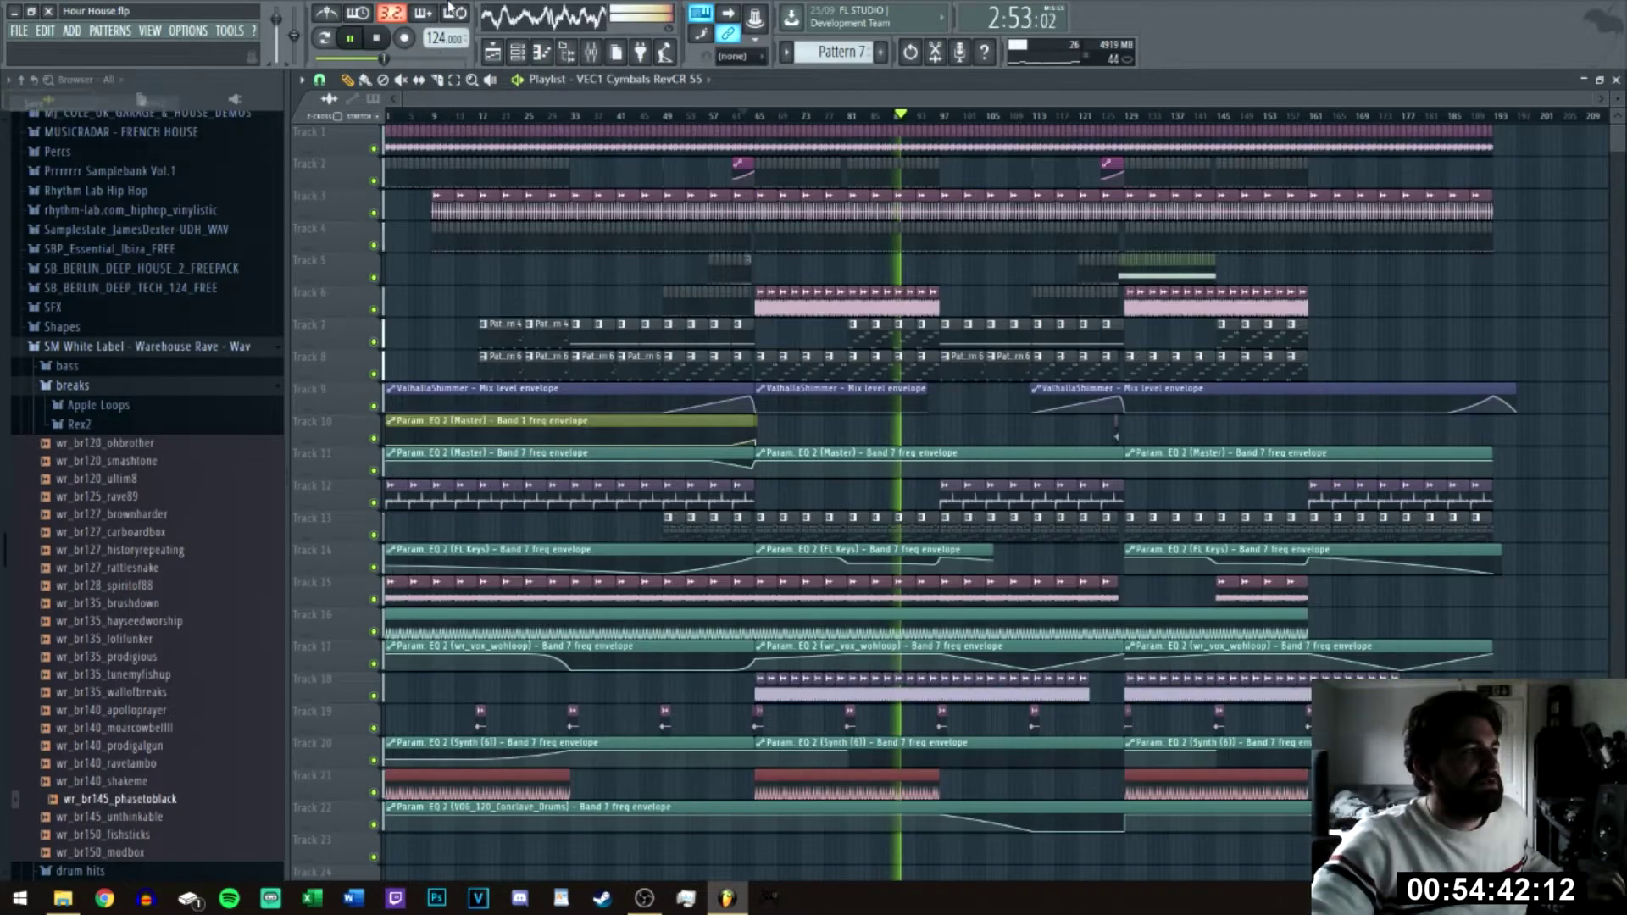
Step: Open the mixer, widen it to show more tracks, check the levels during playback, and close it
{"action": "left_click", "coordinate": [594, 53]}
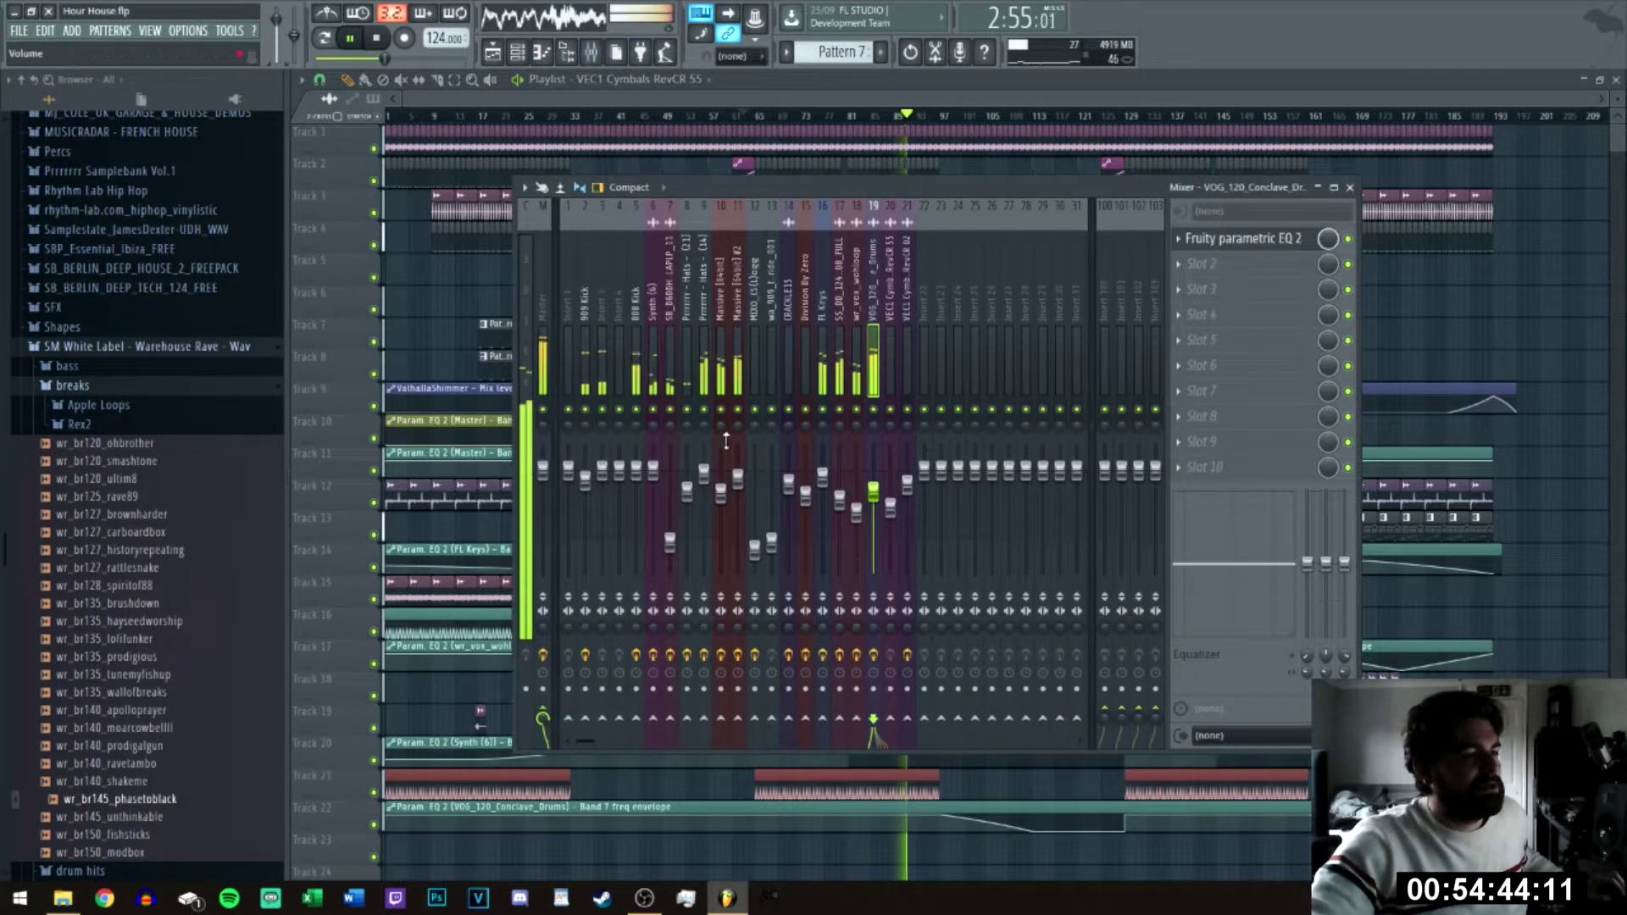
{"action": "left_click_drag", "start_coordinate": [510, 300], "coordinate": [428, 318]}
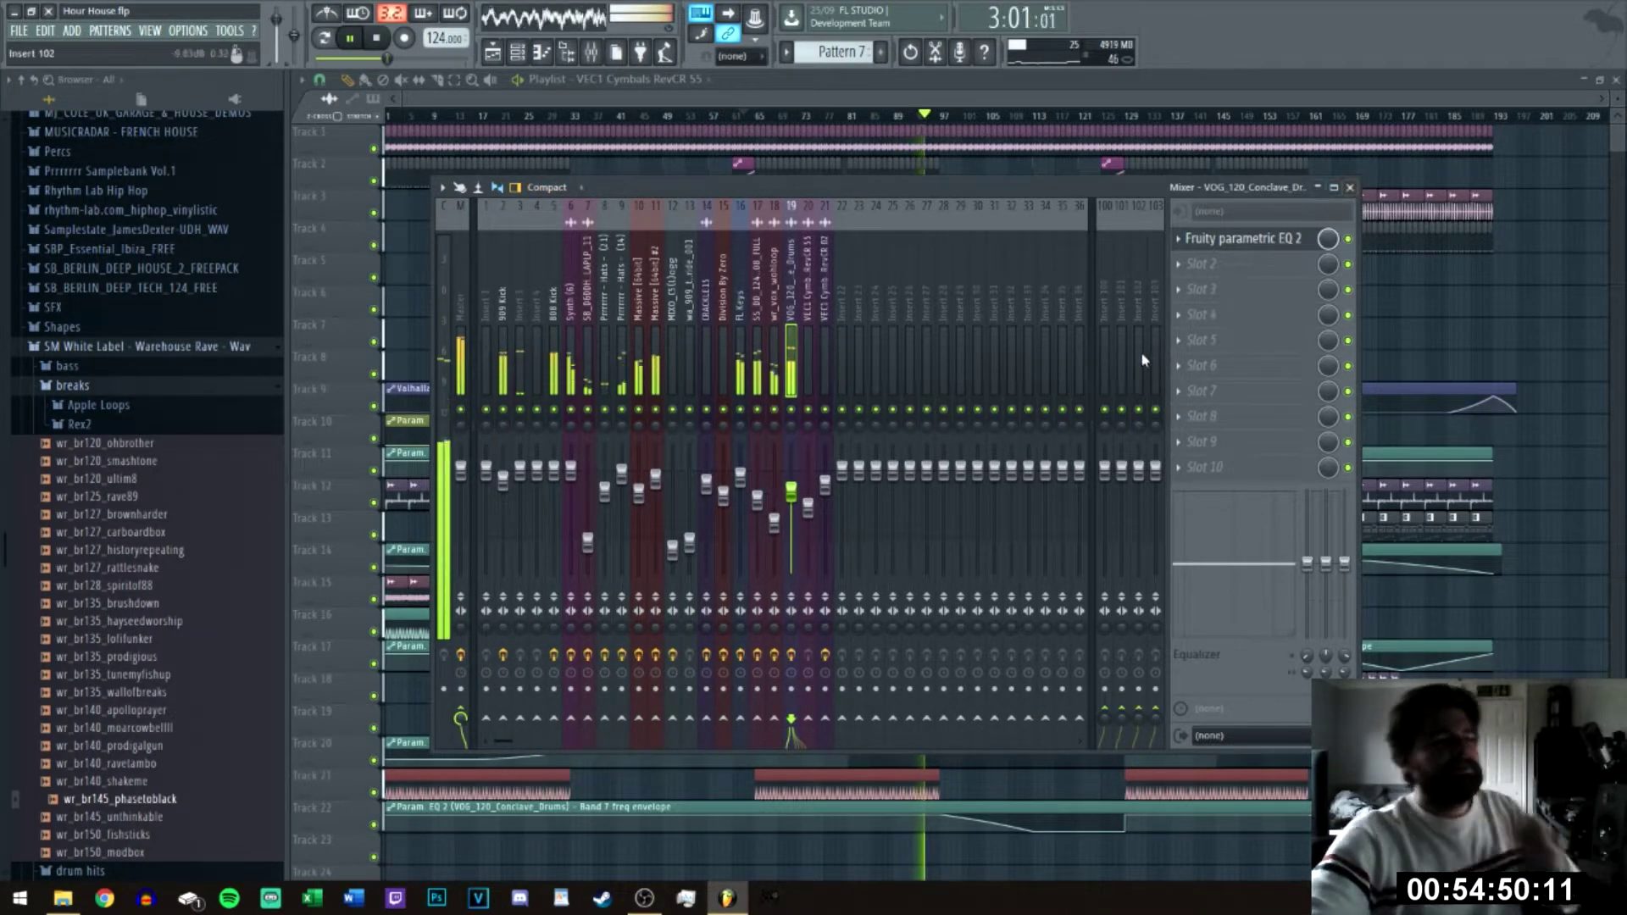
{"action": "left_click", "coordinate": [1351, 189]}
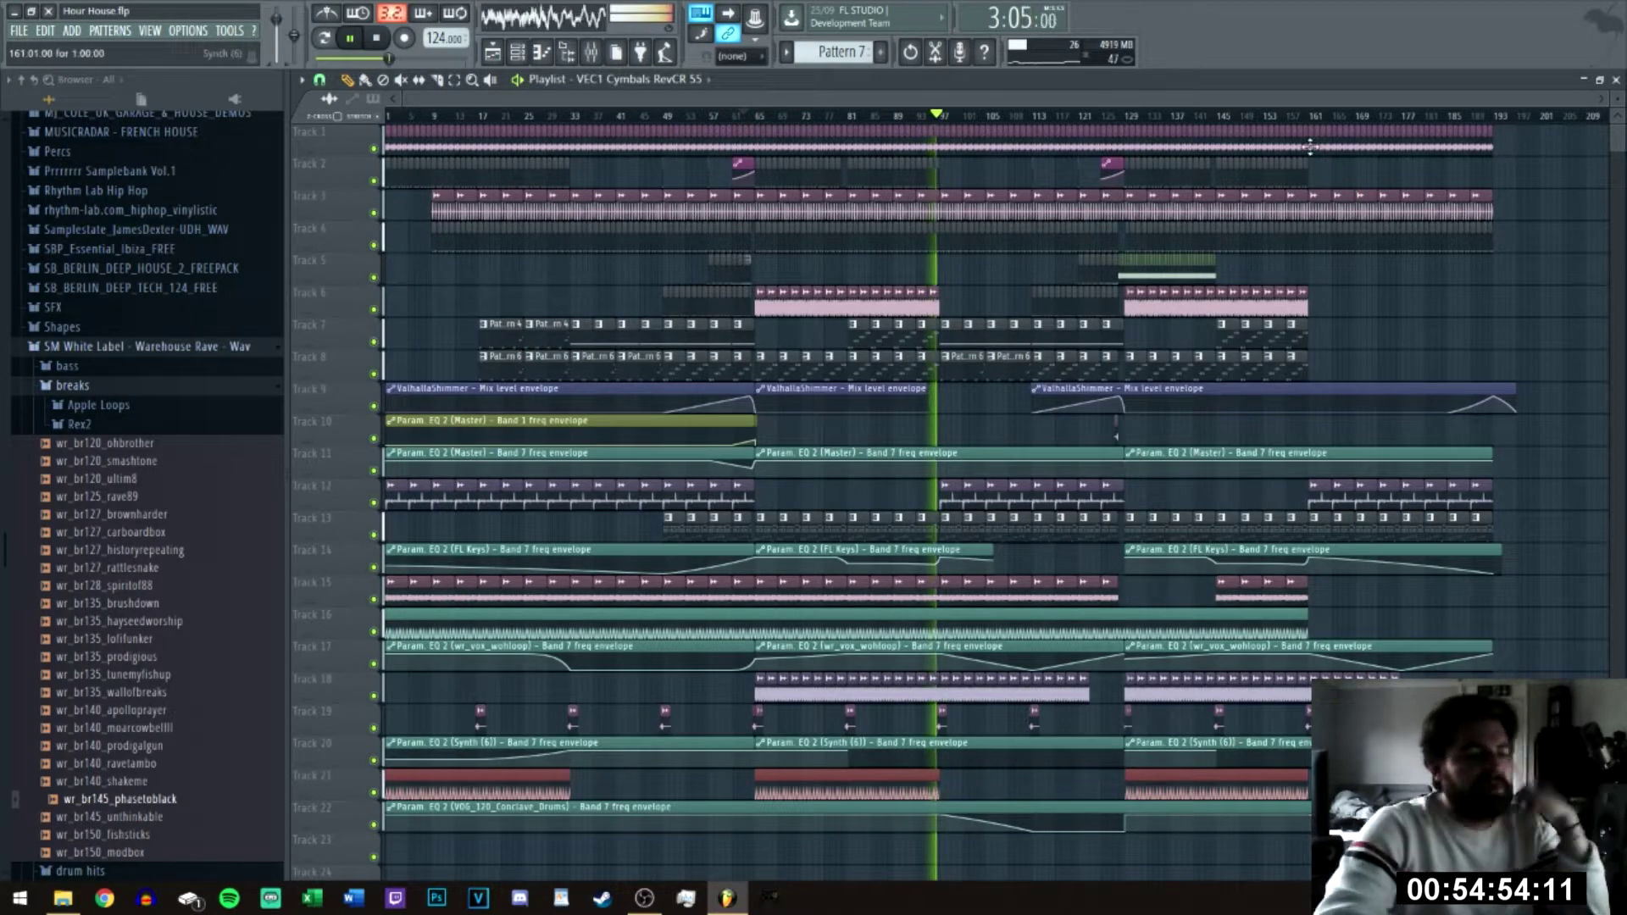